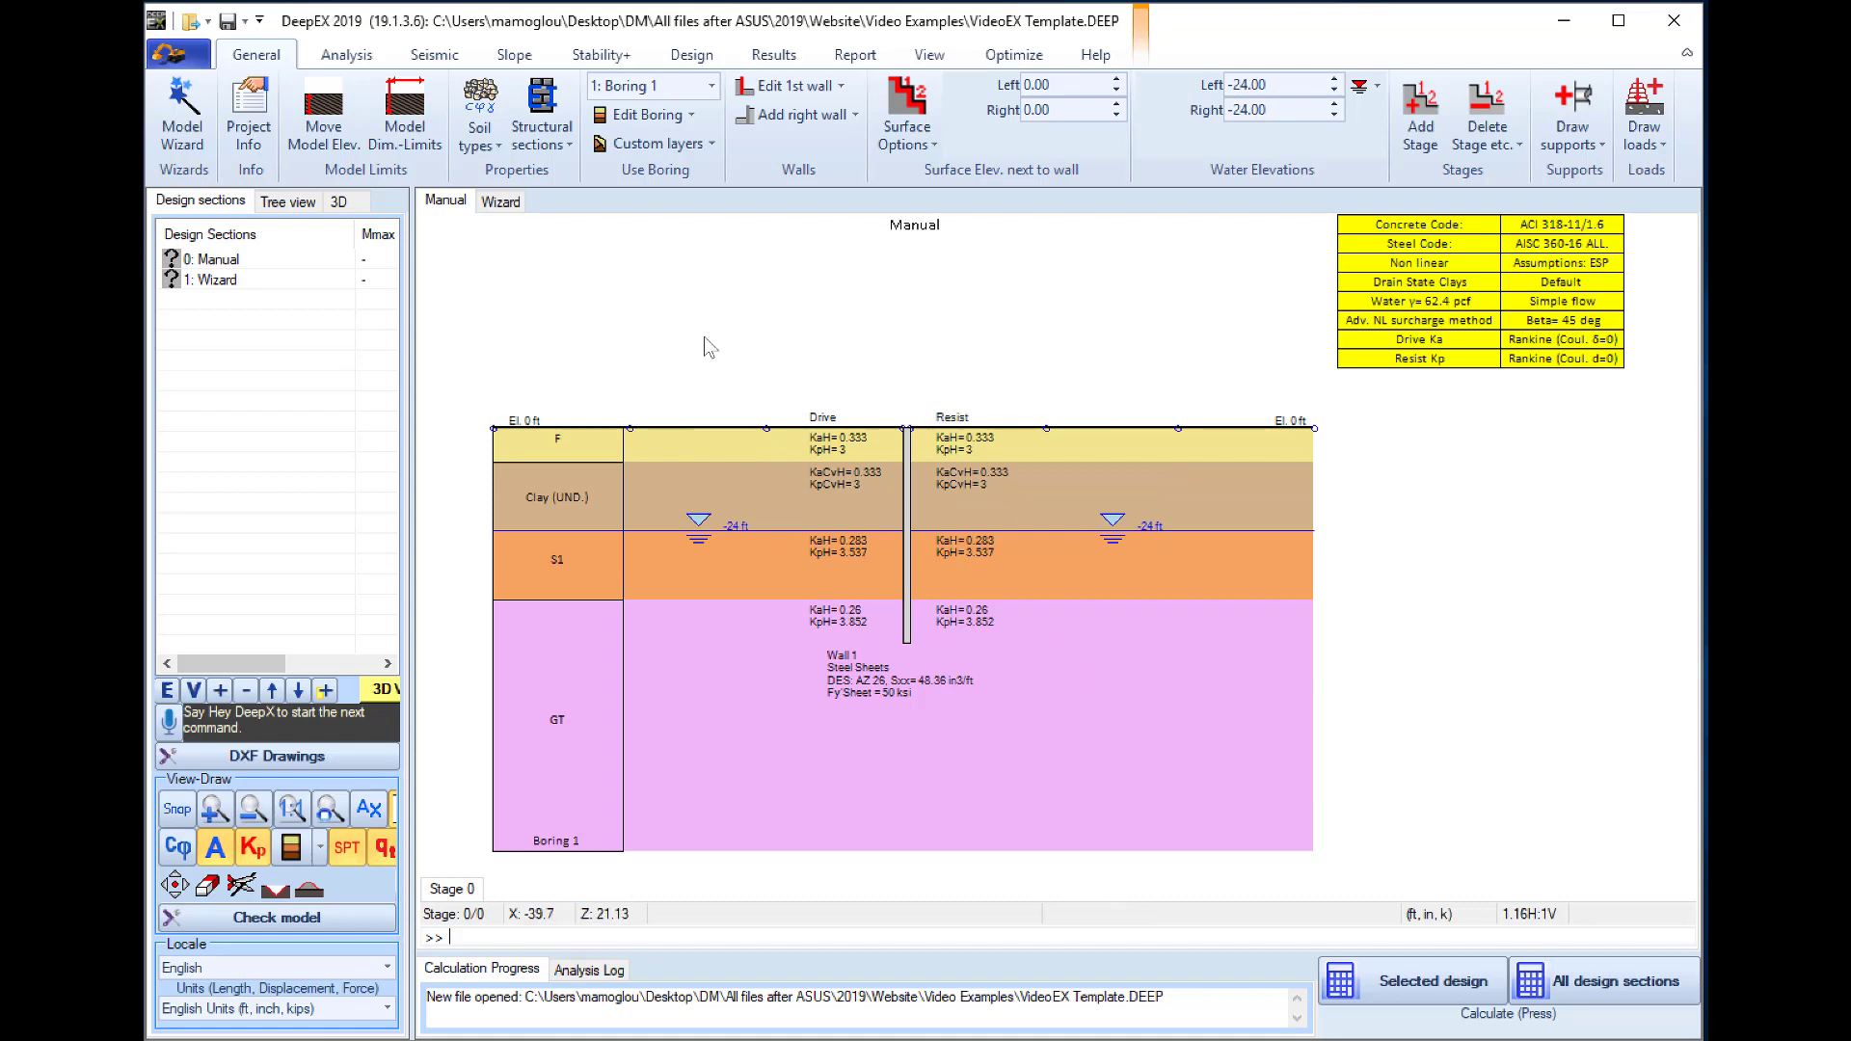
# - Review the properties of soil type S1 and the layer elevations of Boring 1
pyautogui.click(471, 92)
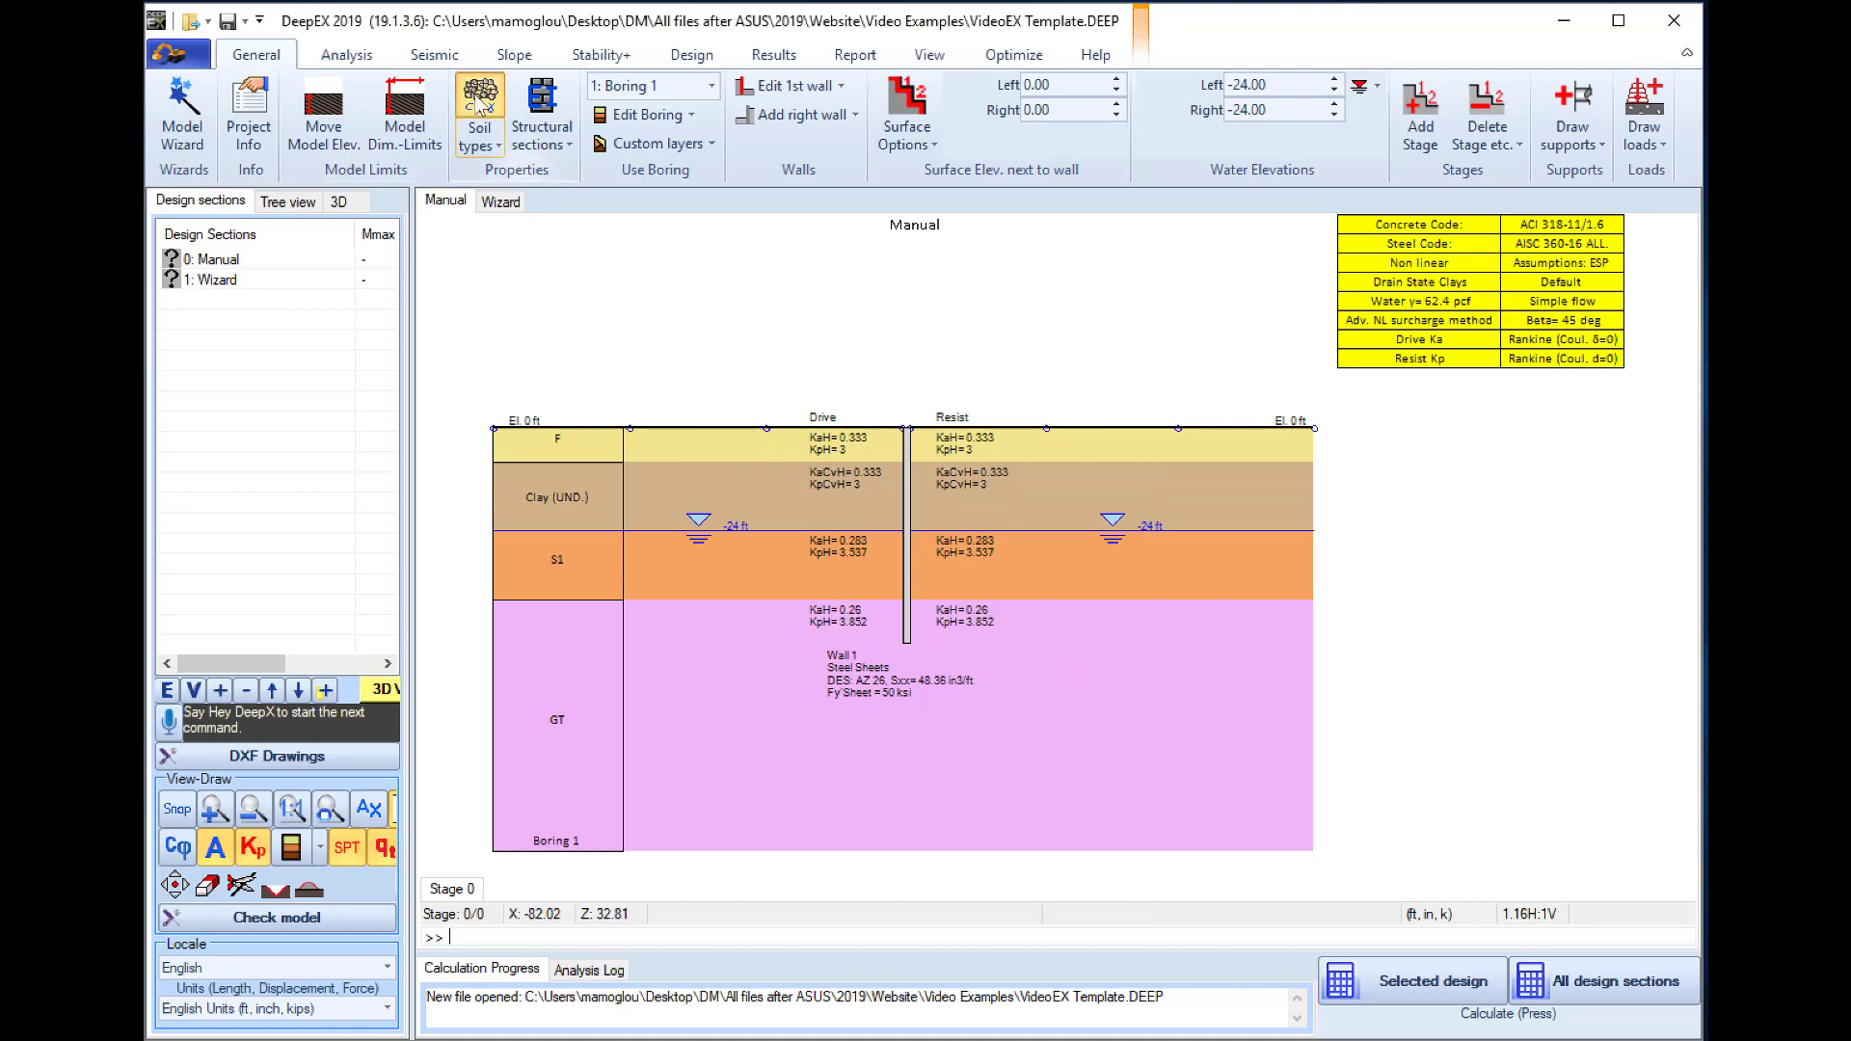
pyautogui.click(253, 139)
pyautogui.click(252, 156)
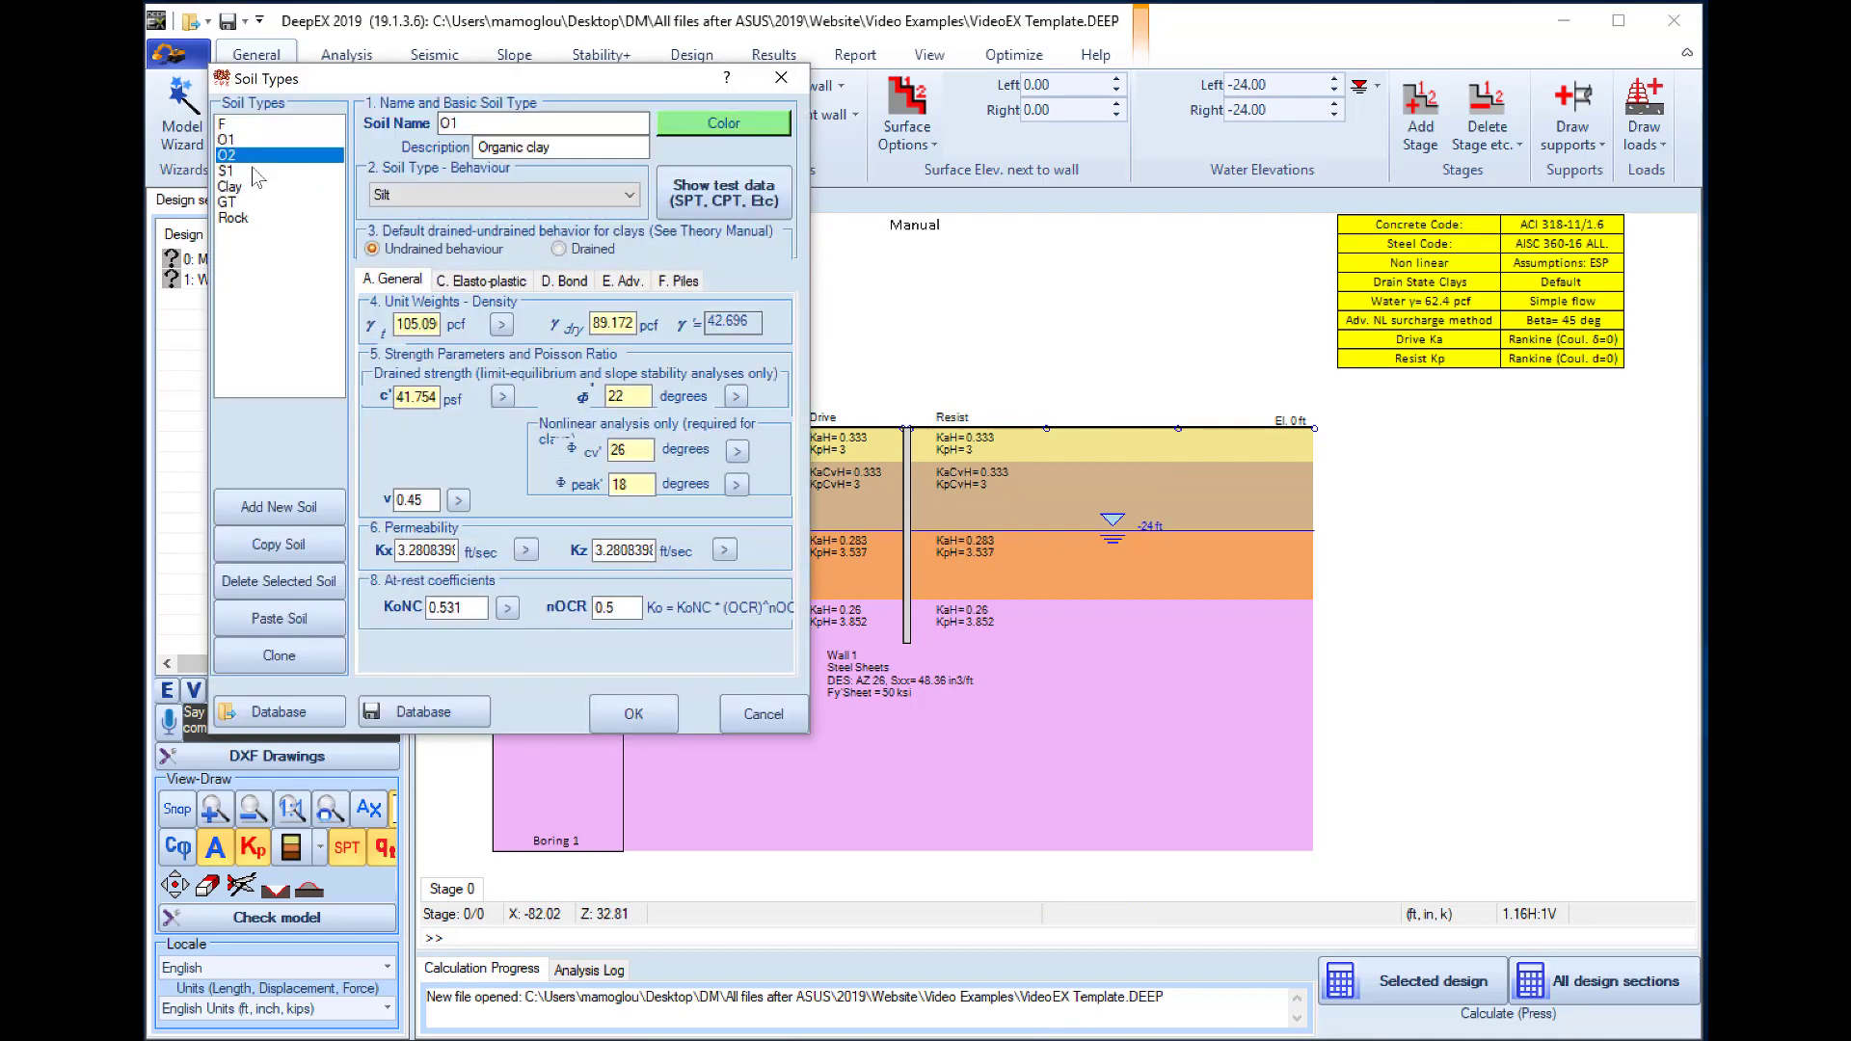
pyautogui.click(253, 172)
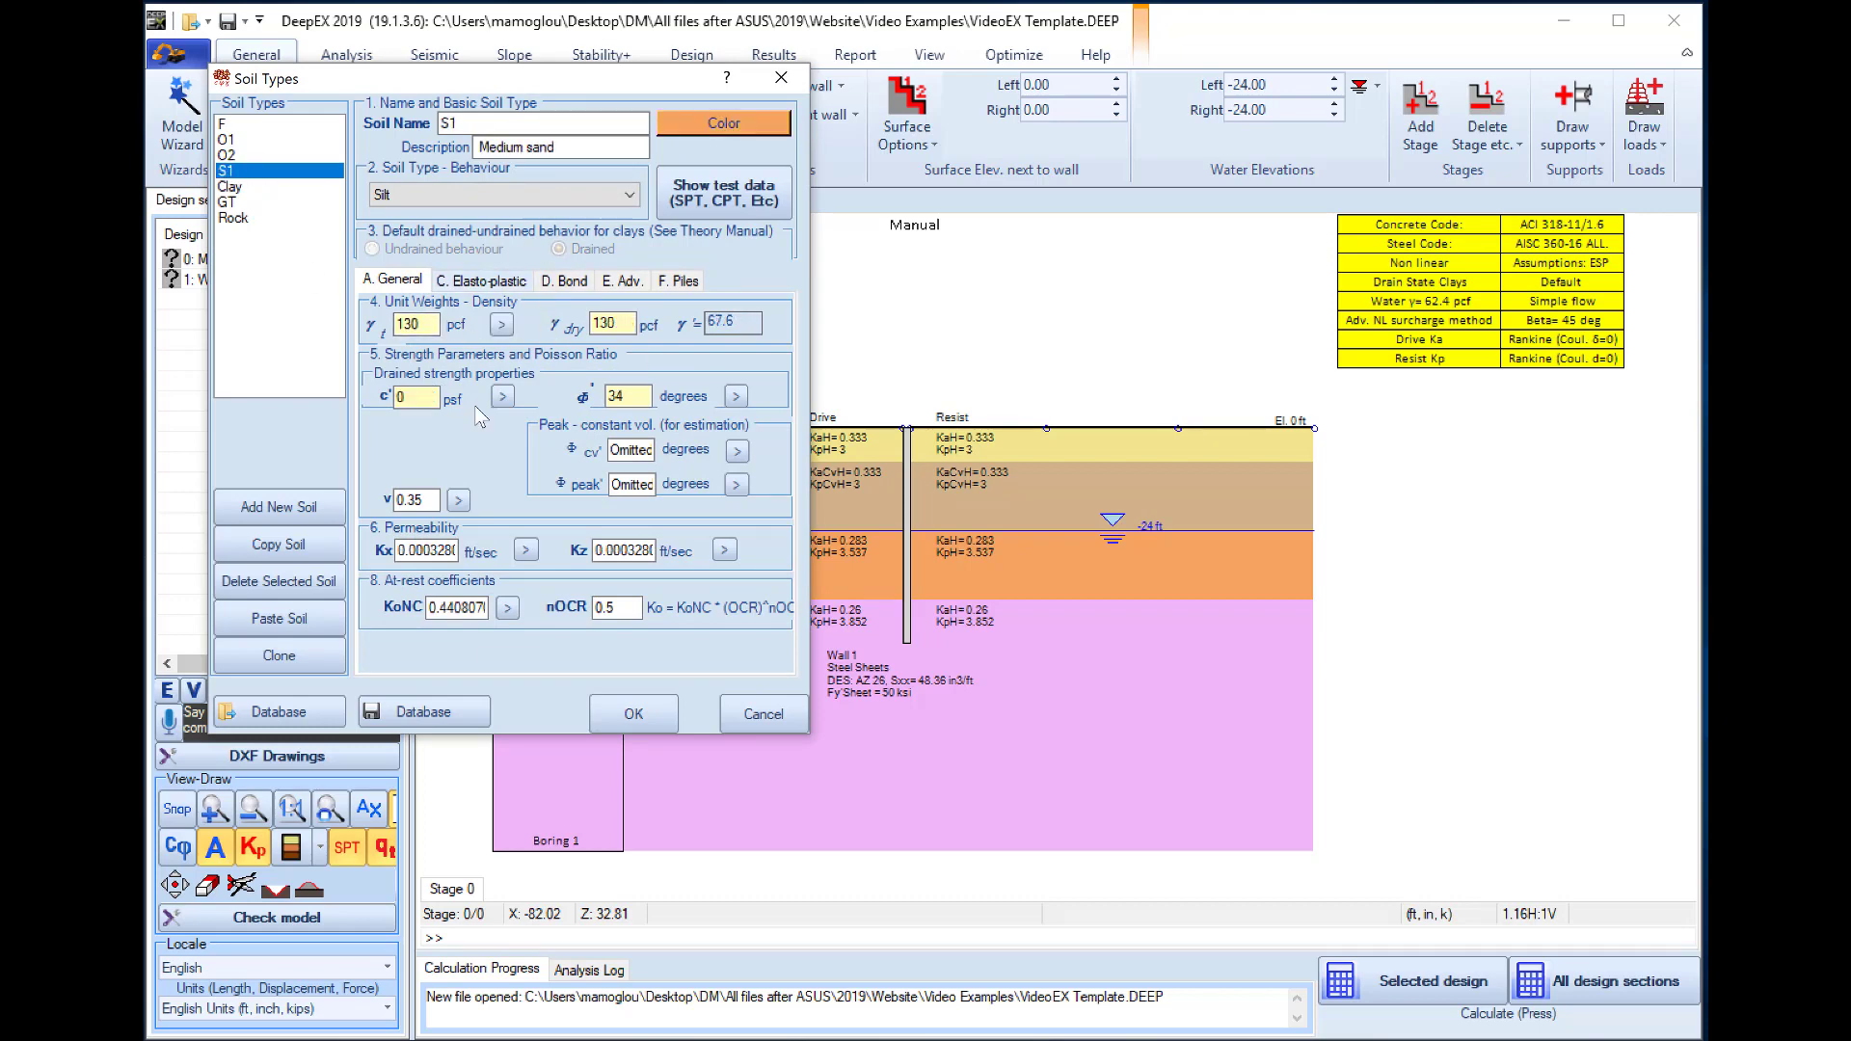
pyautogui.click(764, 714)
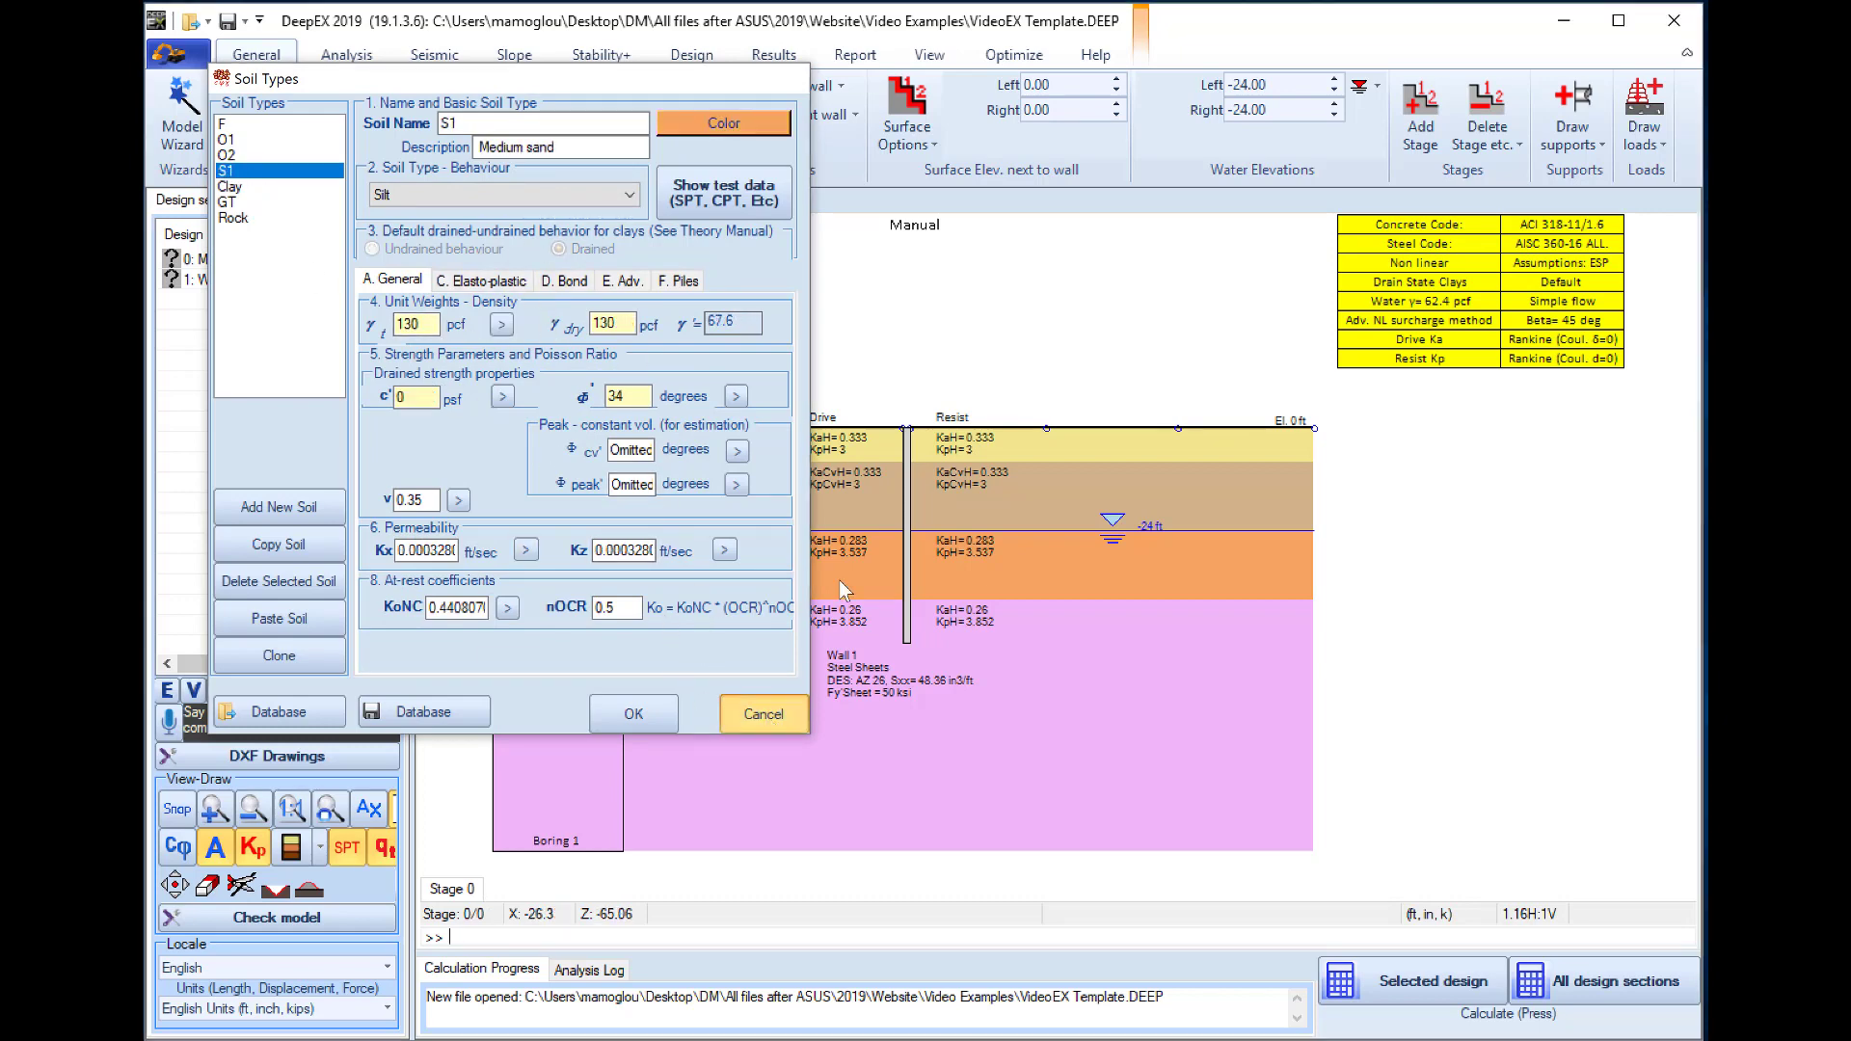
pyautogui.click(637, 116)
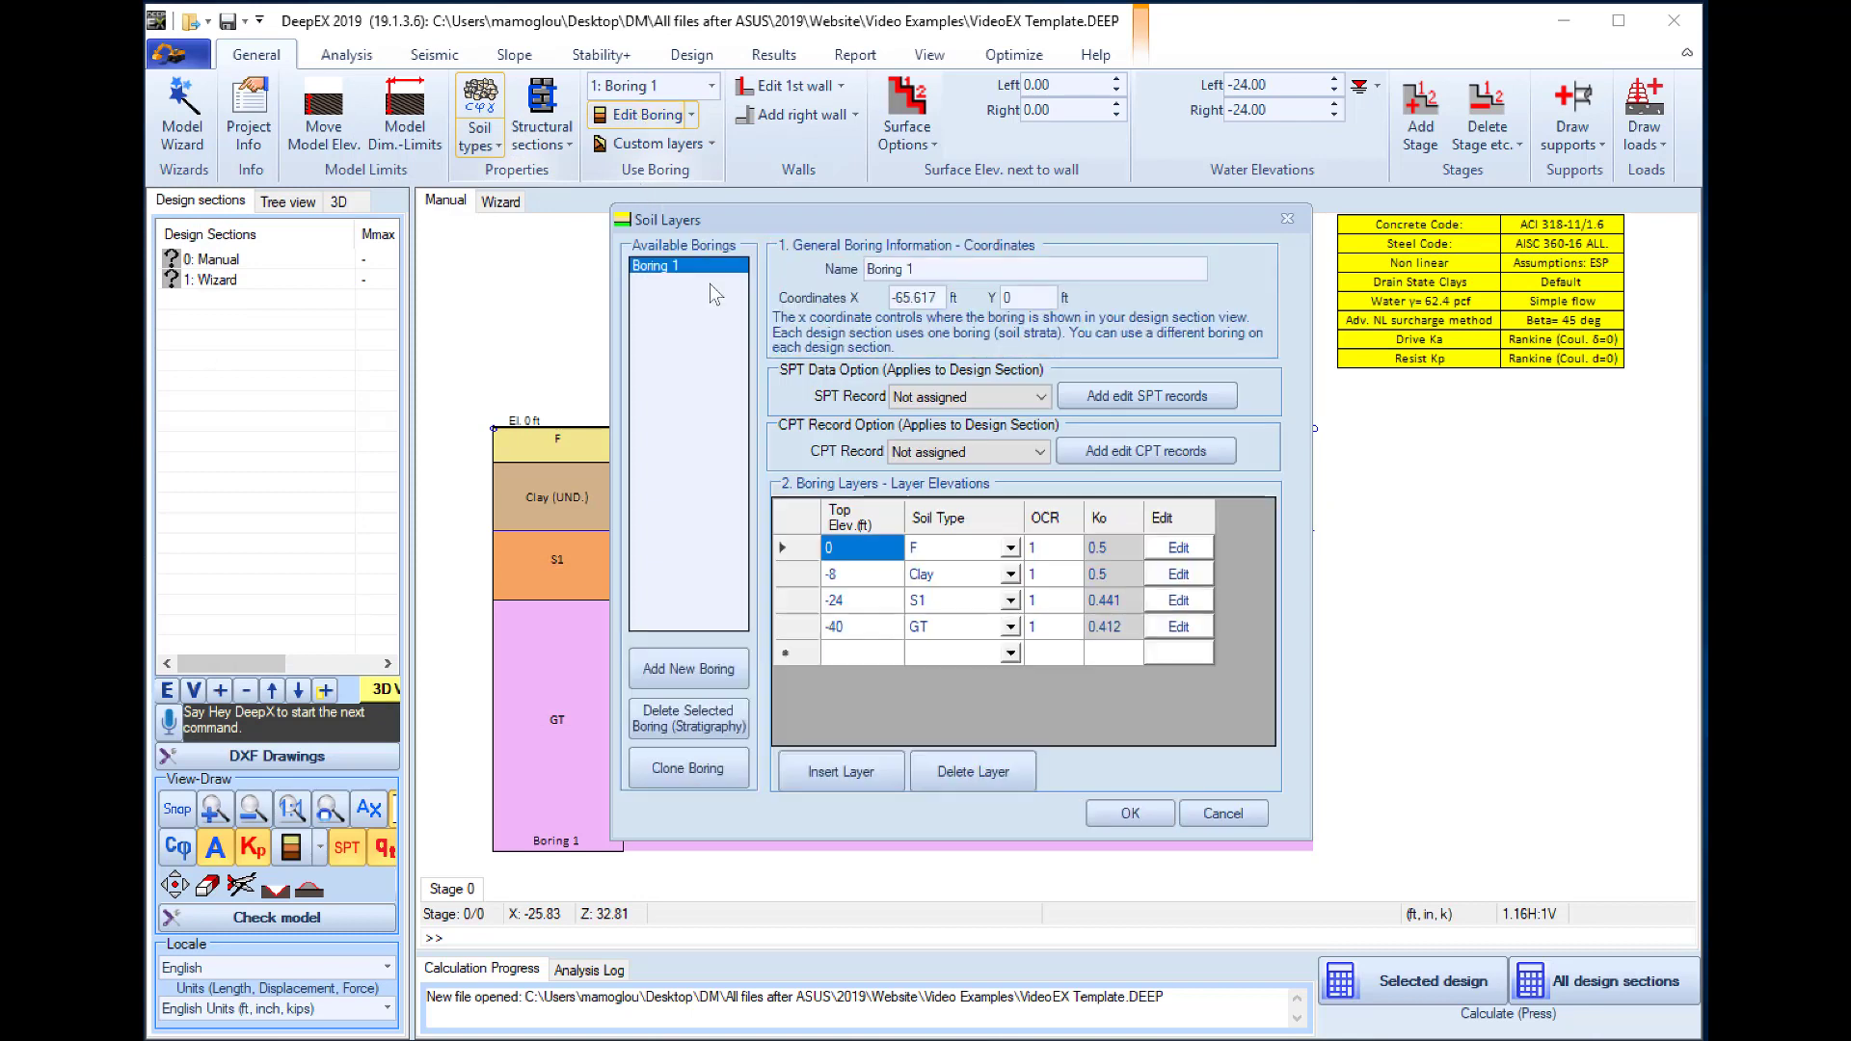
pyautogui.click(1128, 816)
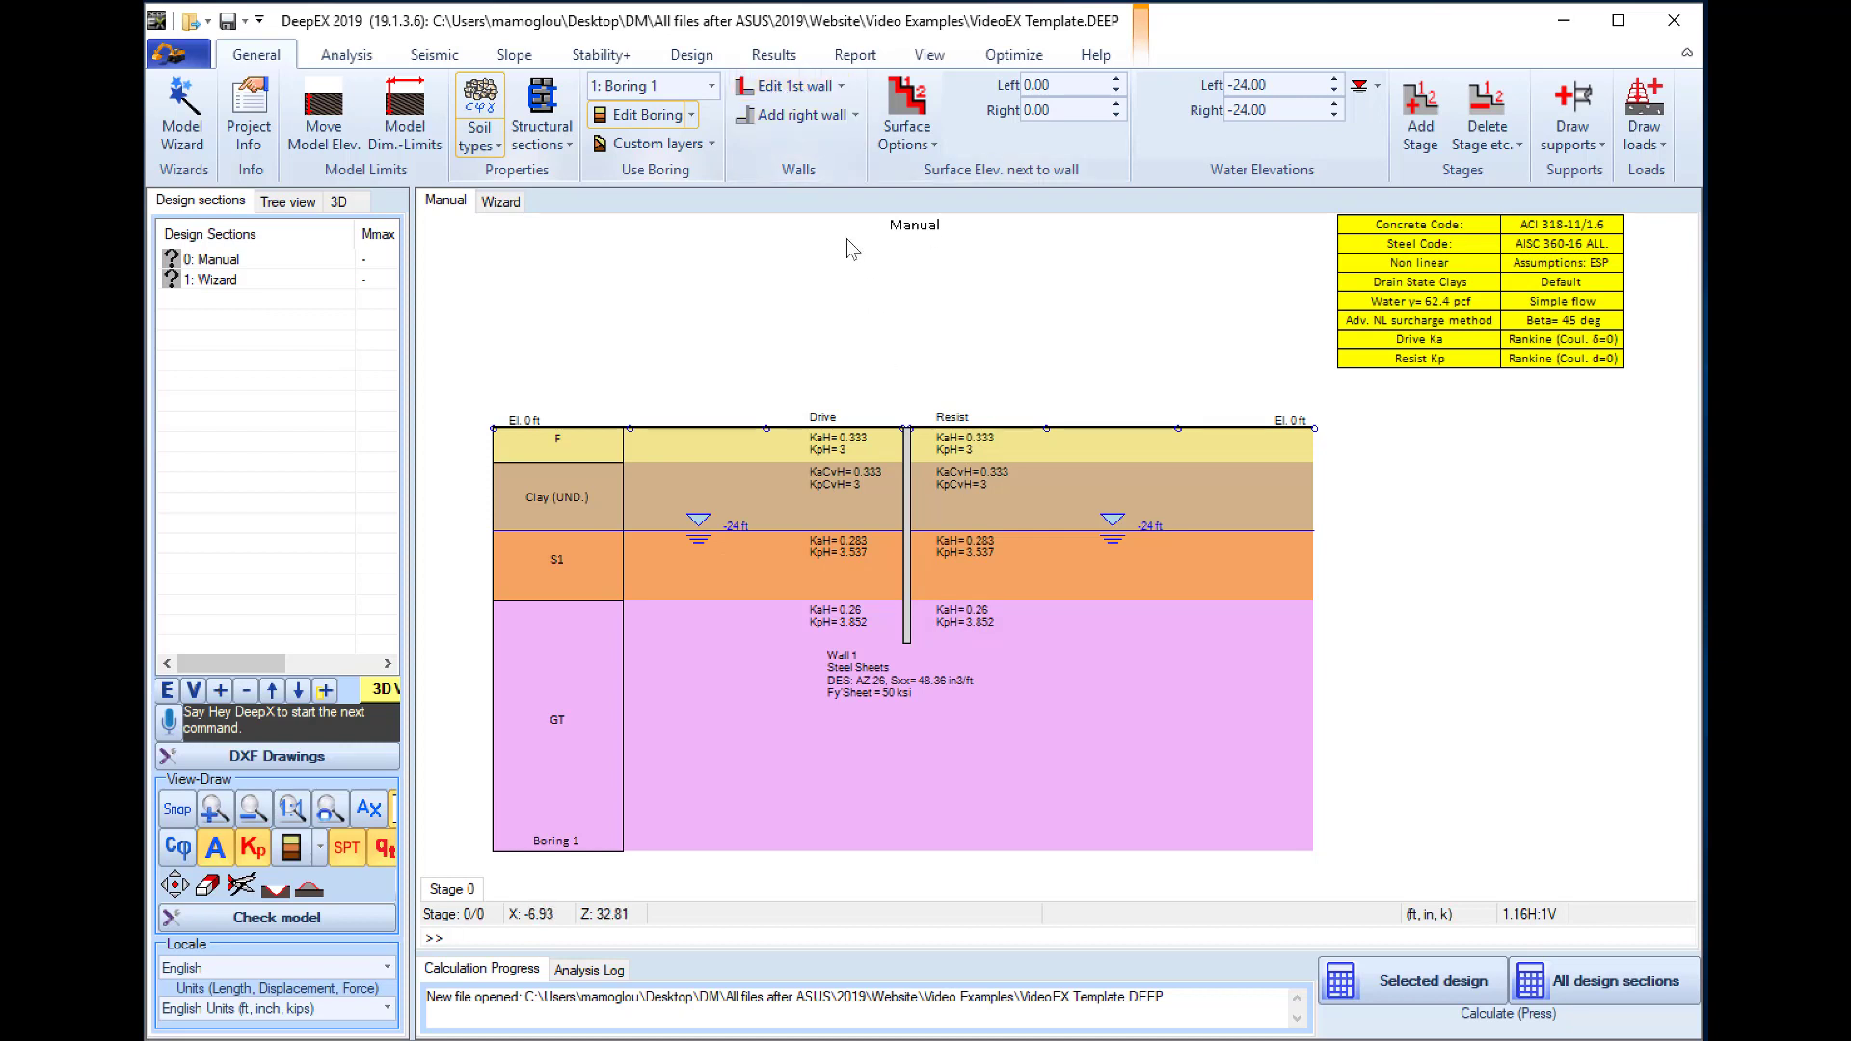
# - Add a right wall to the Manual design section and accept its default wall data
pyautogui.click(768, 118)
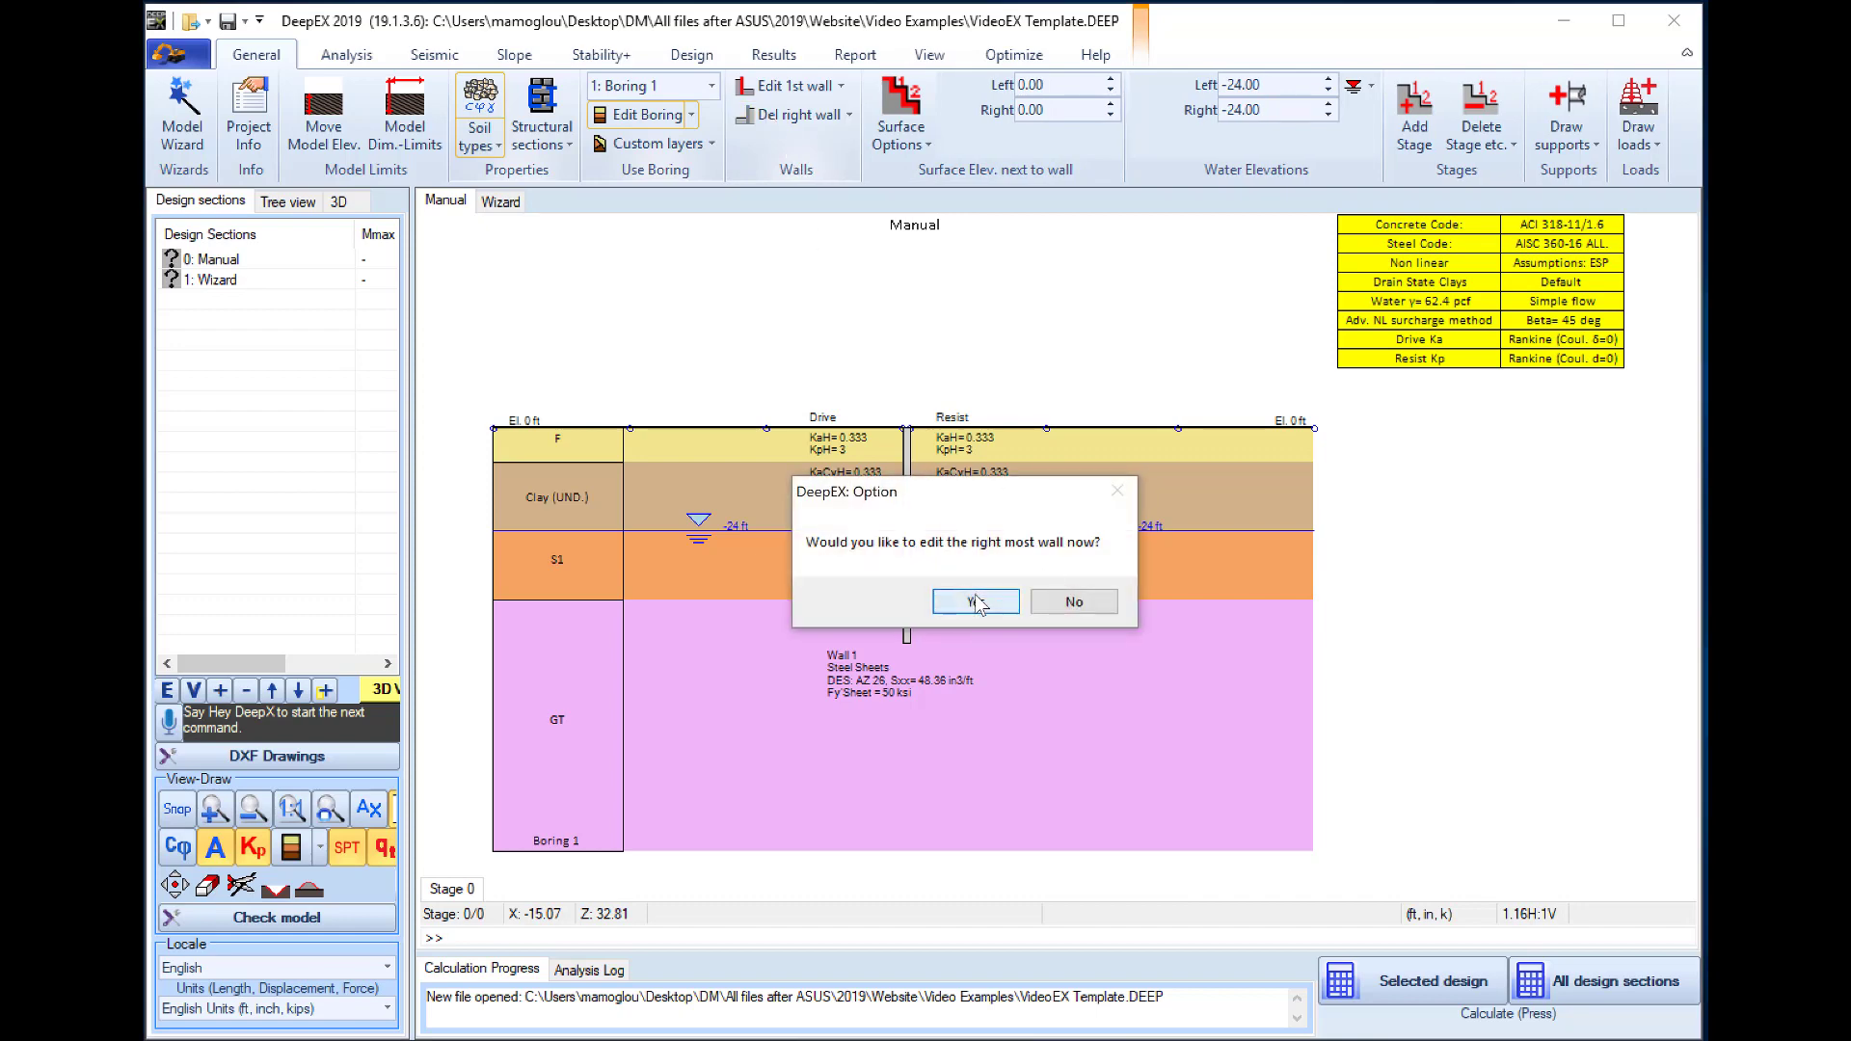
pyautogui.click(977, 602)
pyautogui.click(888, 749)
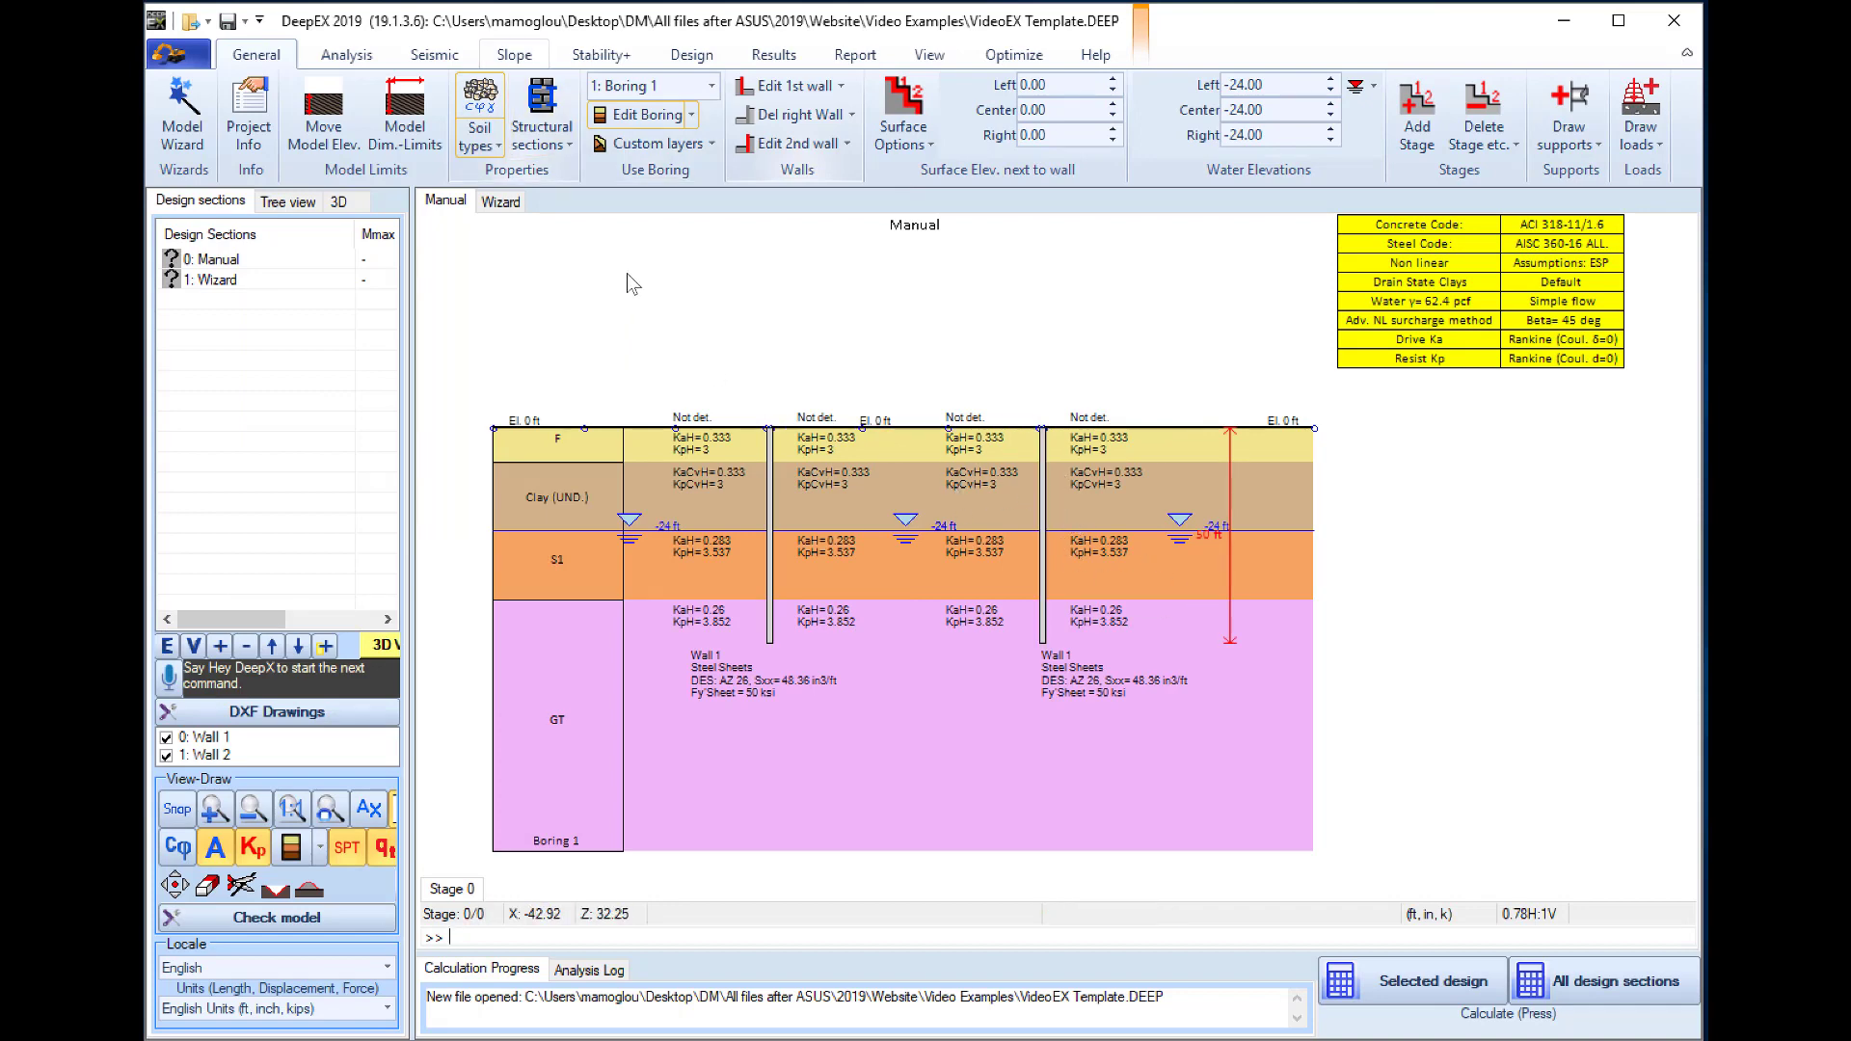
# - Add a new wall section to the wall properties and rename the existing Wall 1 section as SheetPile
pyautogui.click(557, 155)
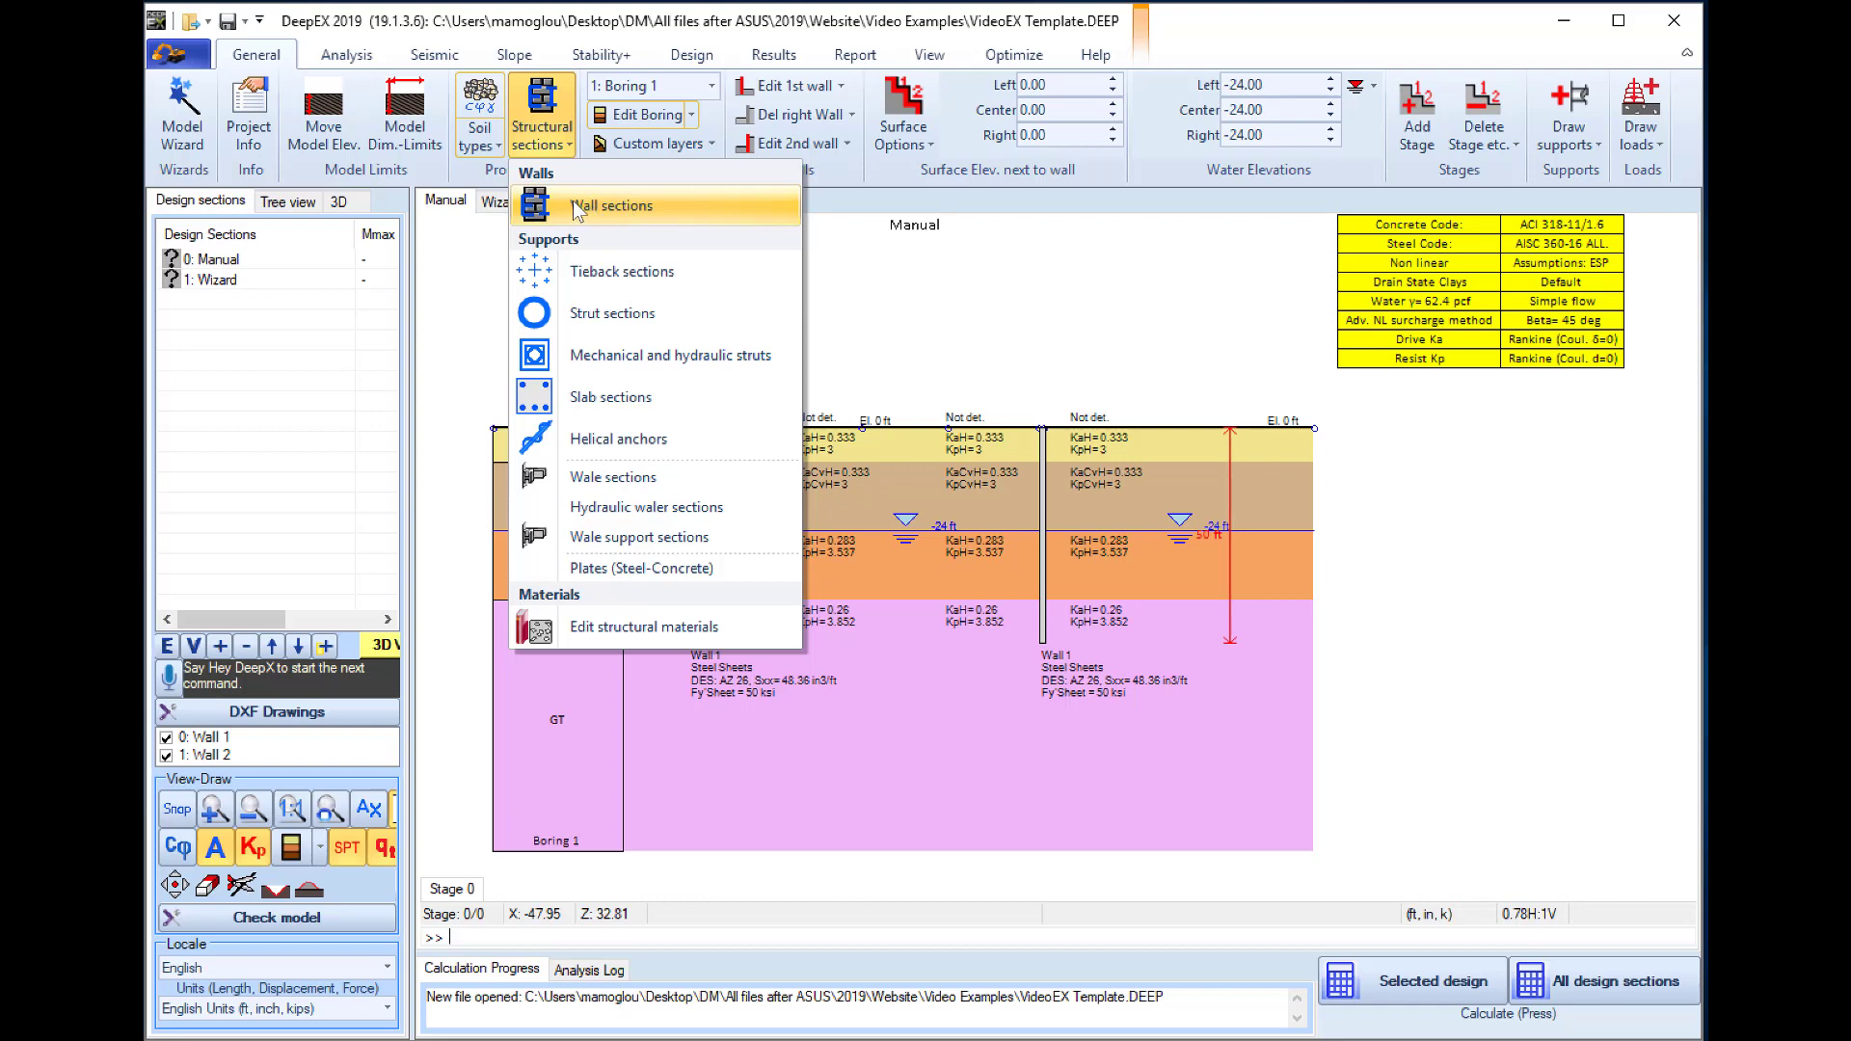
pyautogui.click(627, 221)
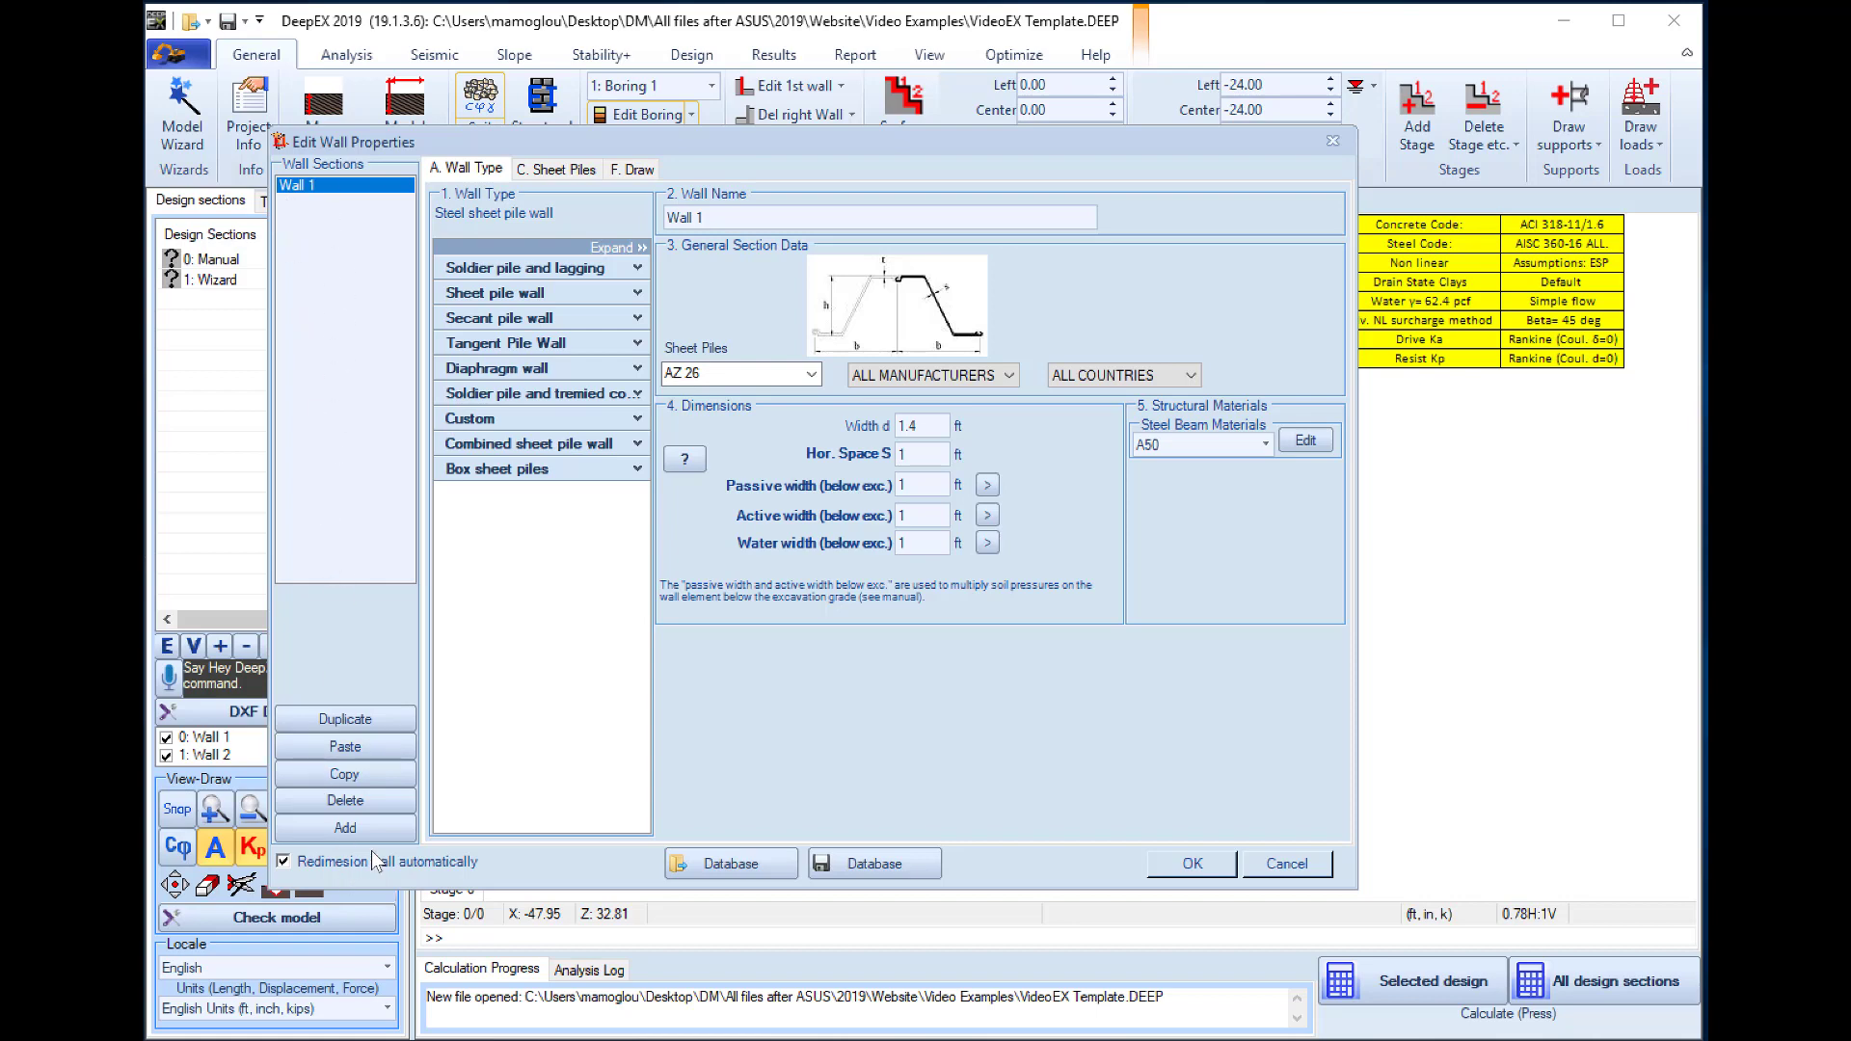
pyautogui.click(359, 828)
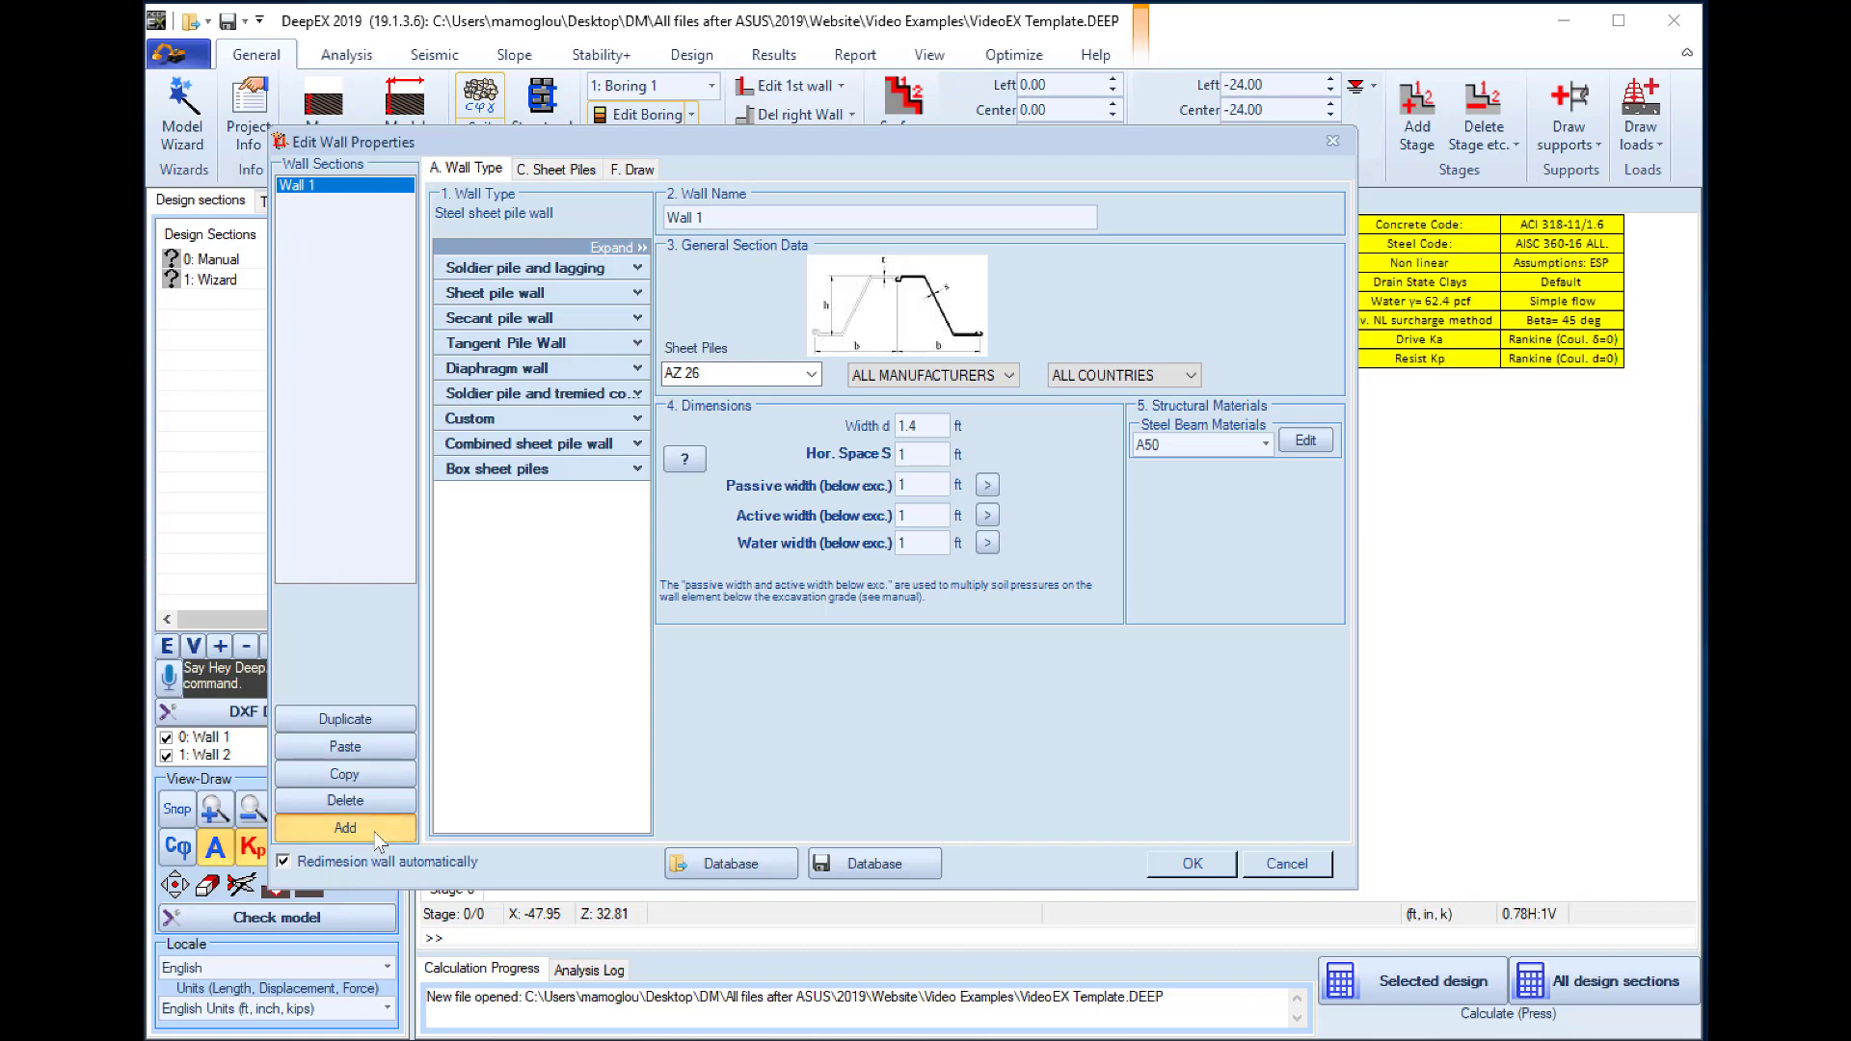
pyautogui.click(324, 185)
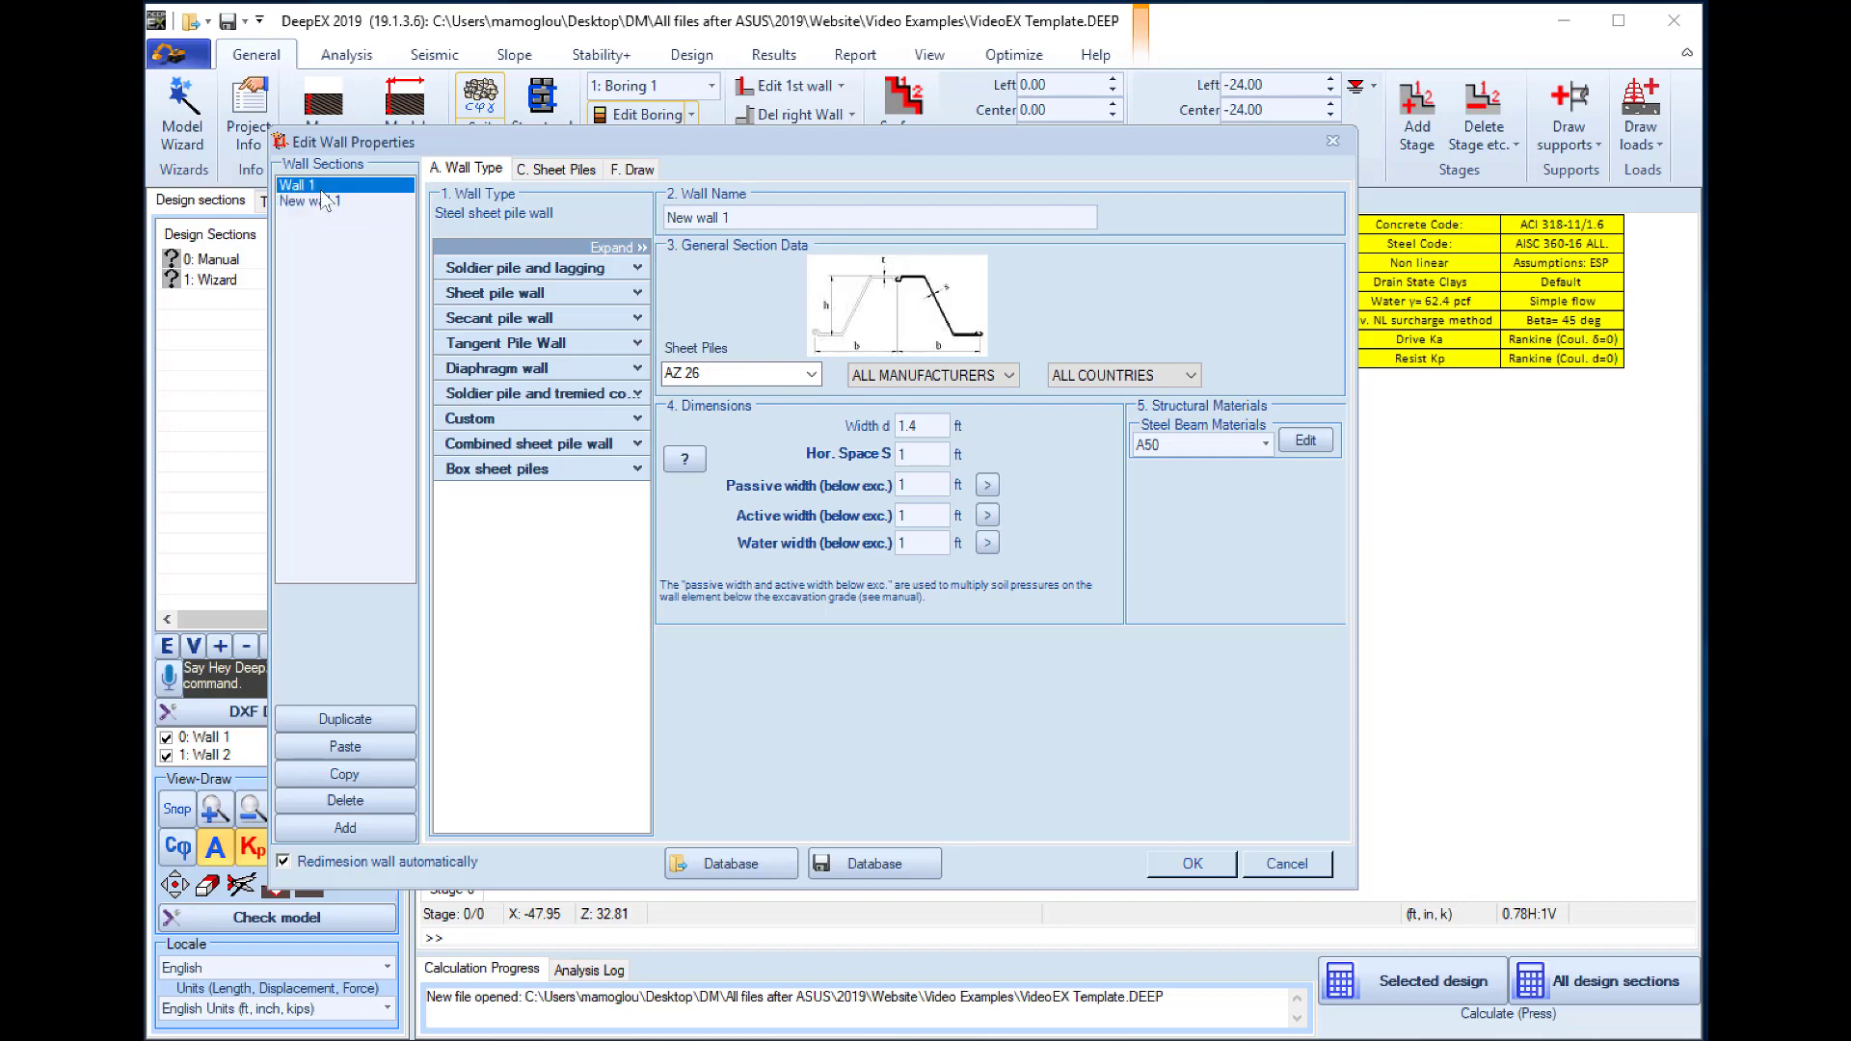
pyautogui.write('S')
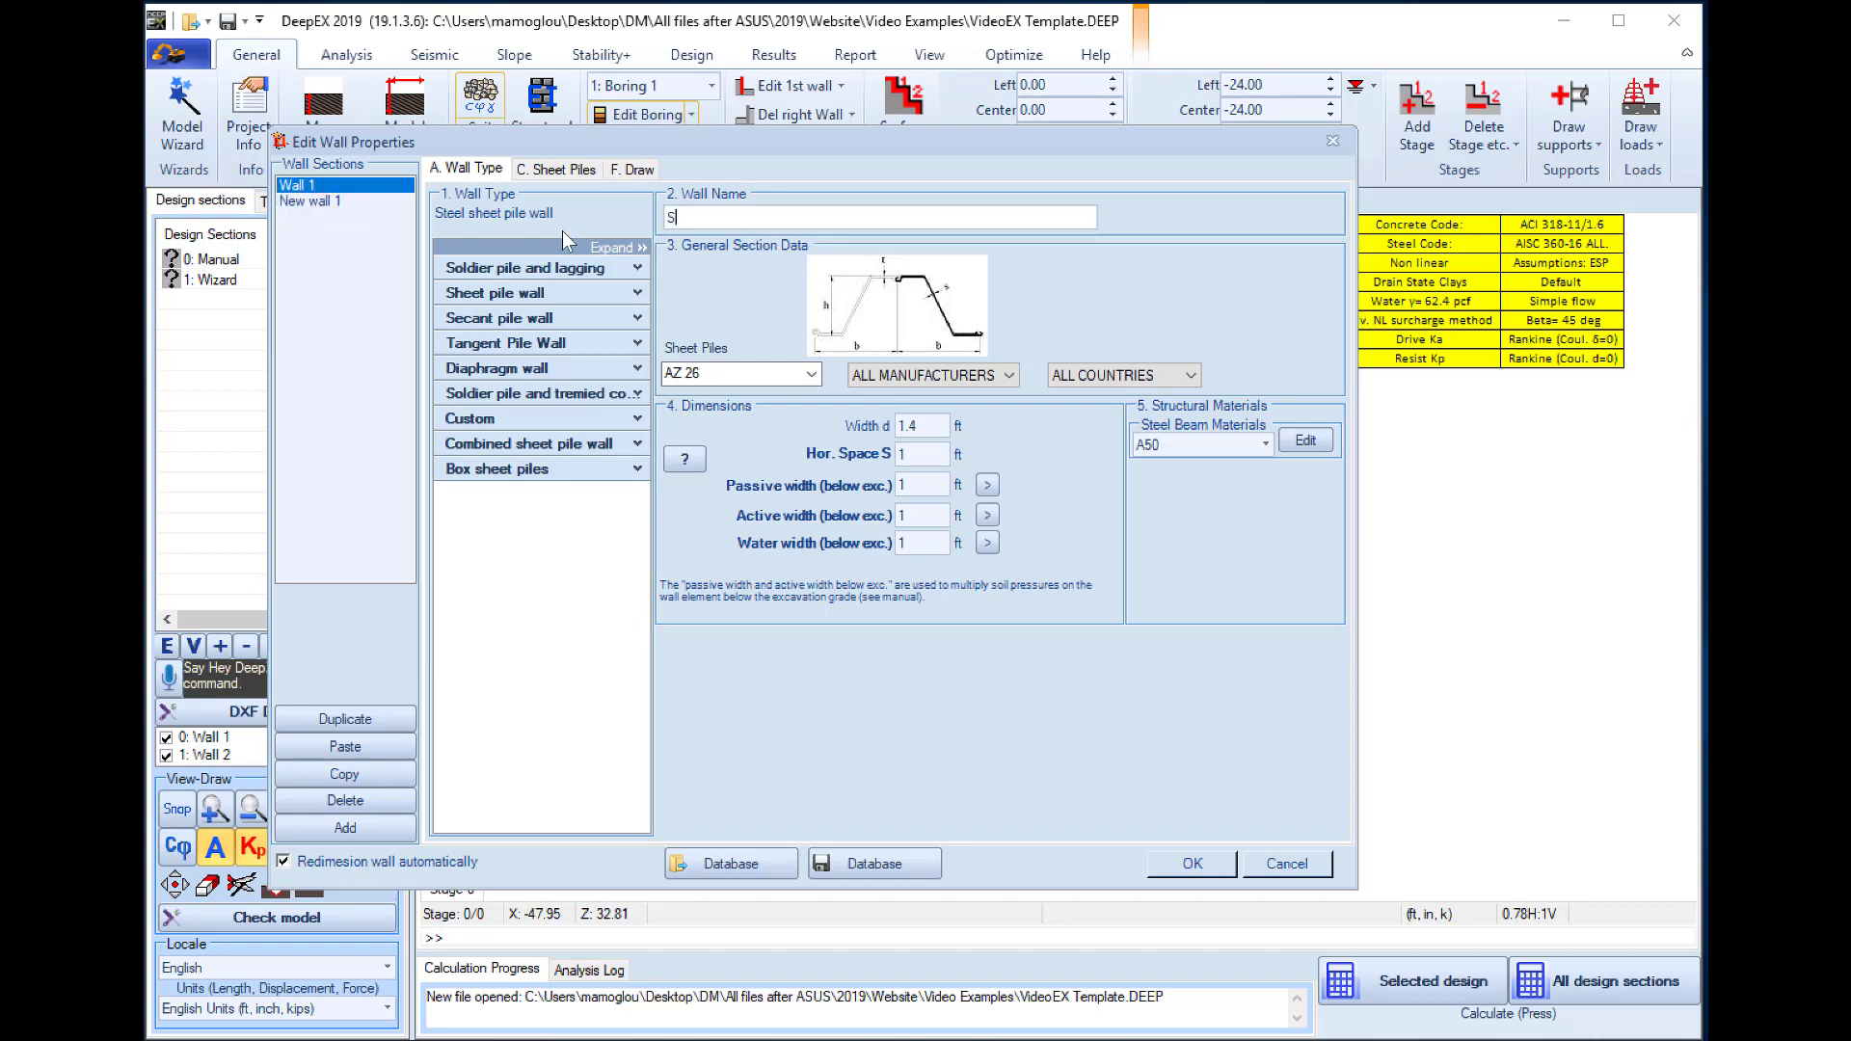
pyautogui.write('heetPile')
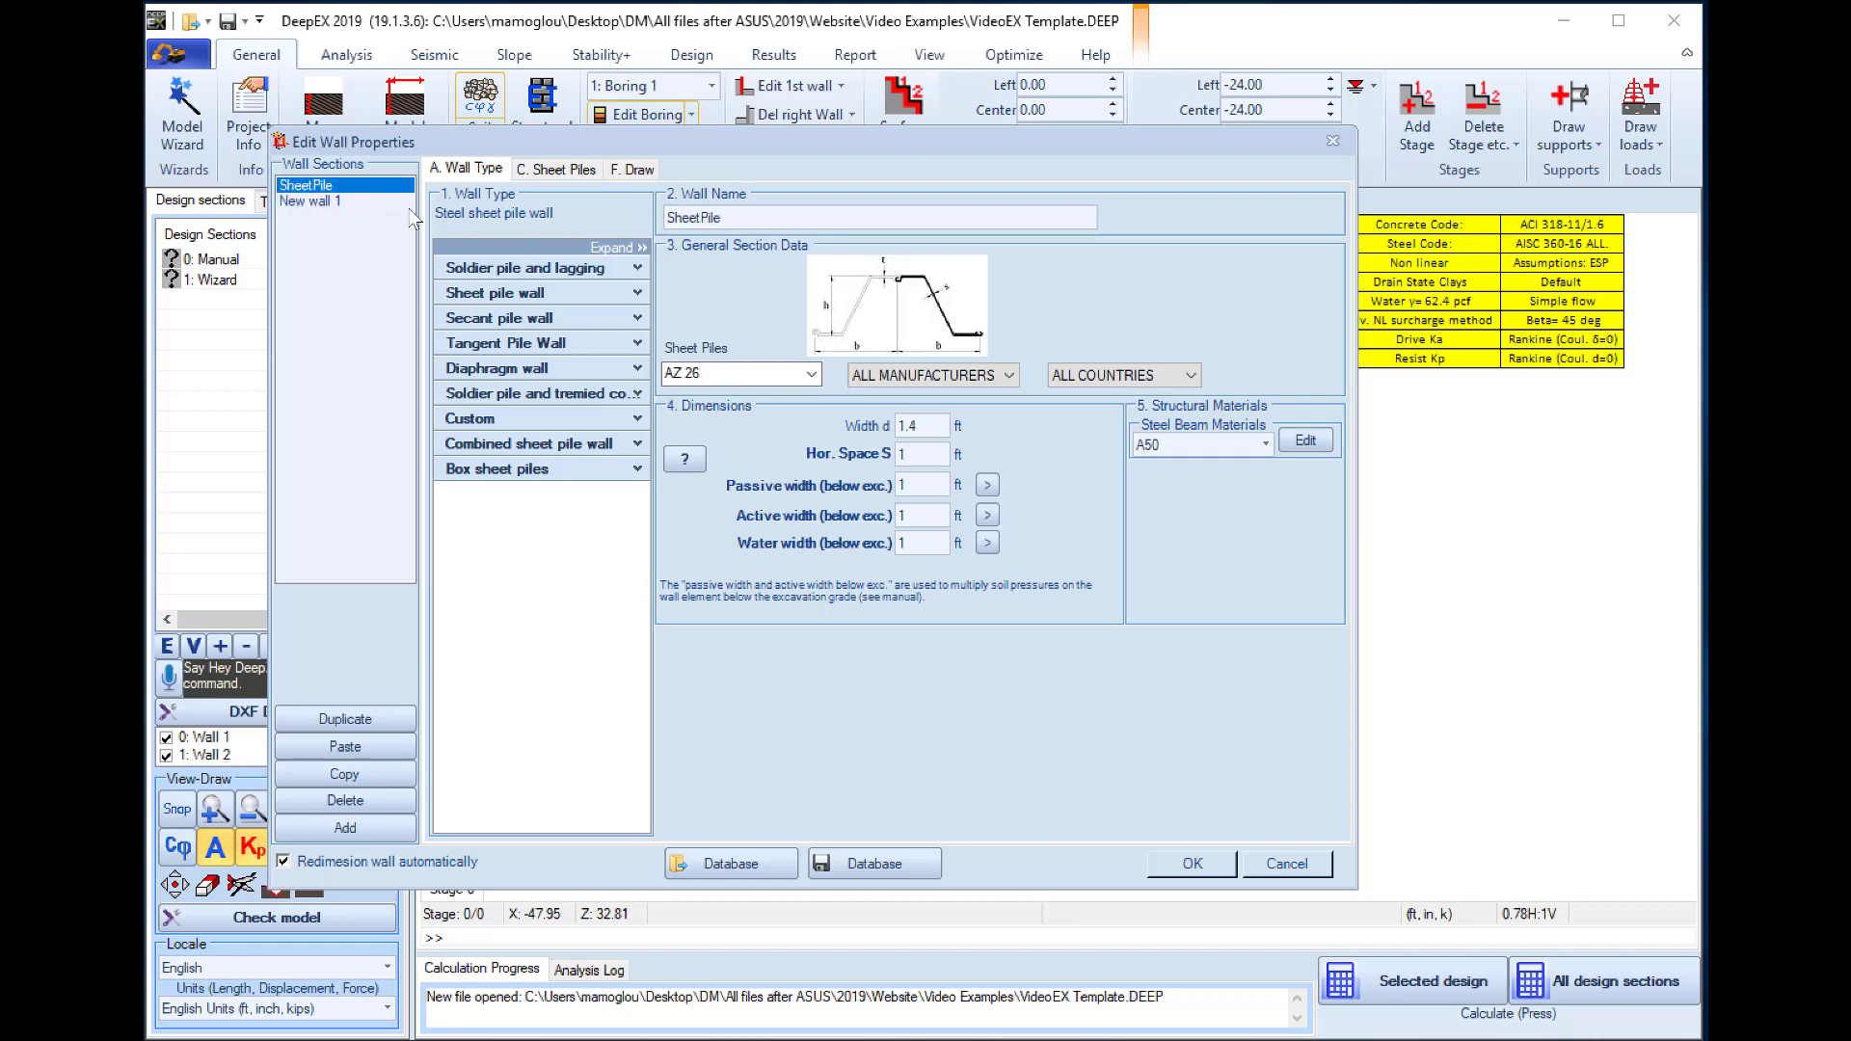
# - Assign the AZ 19 sheet pile profile to the SheetPile section and accept the automatic wall spacing change
pyautogui.click(634, 293)
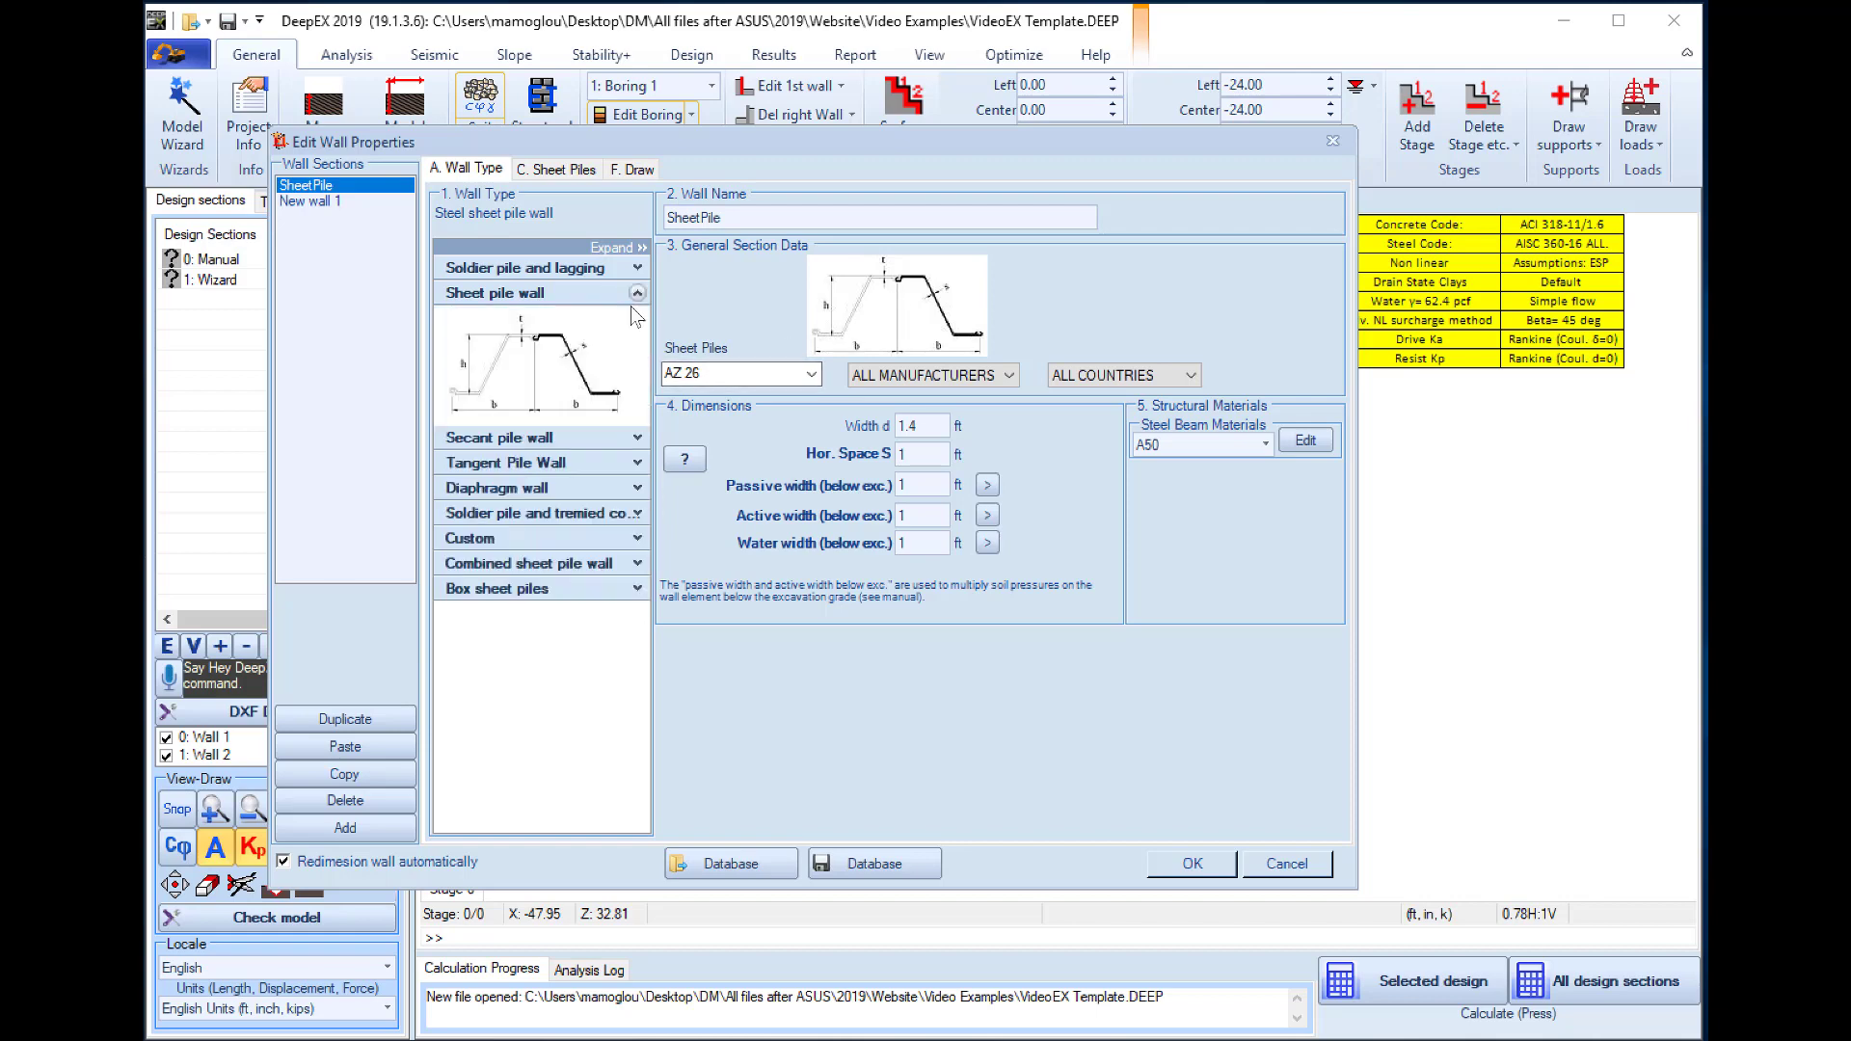
pyautogui.click(812, 375)
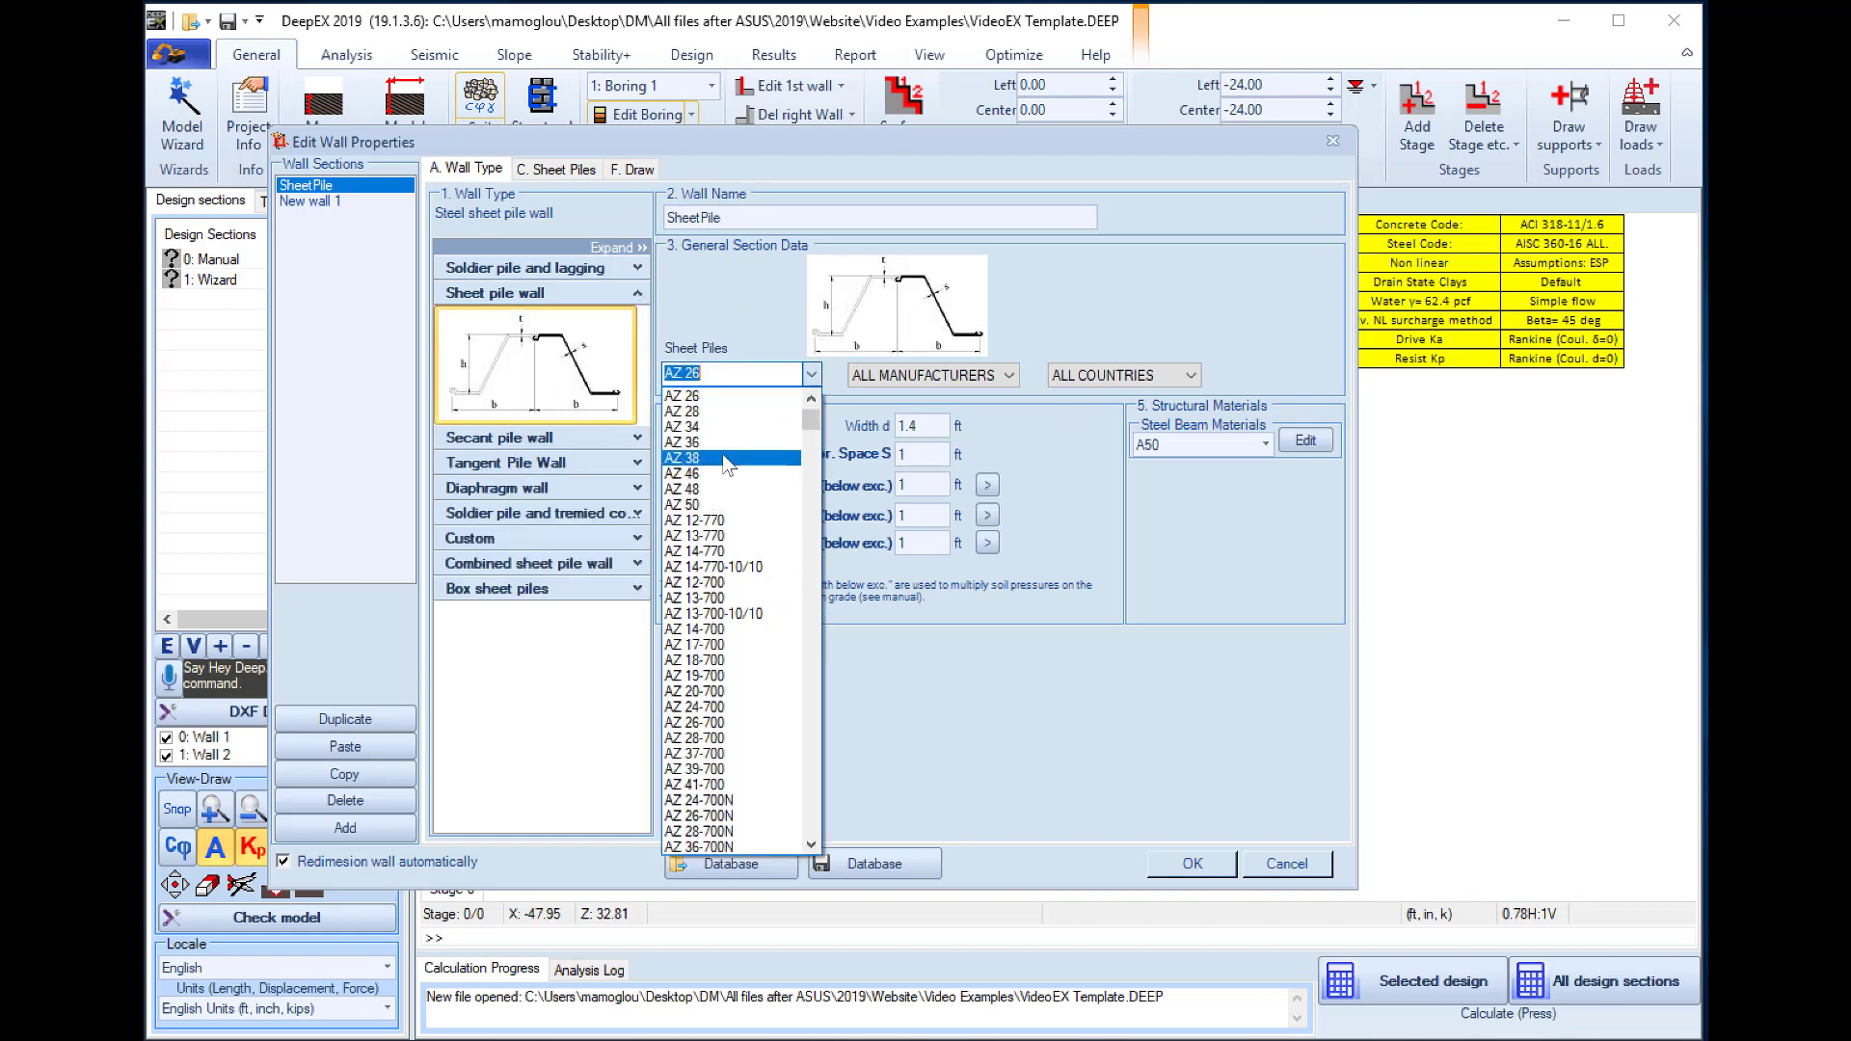
pyautogui.scroll(3, 732, 463)
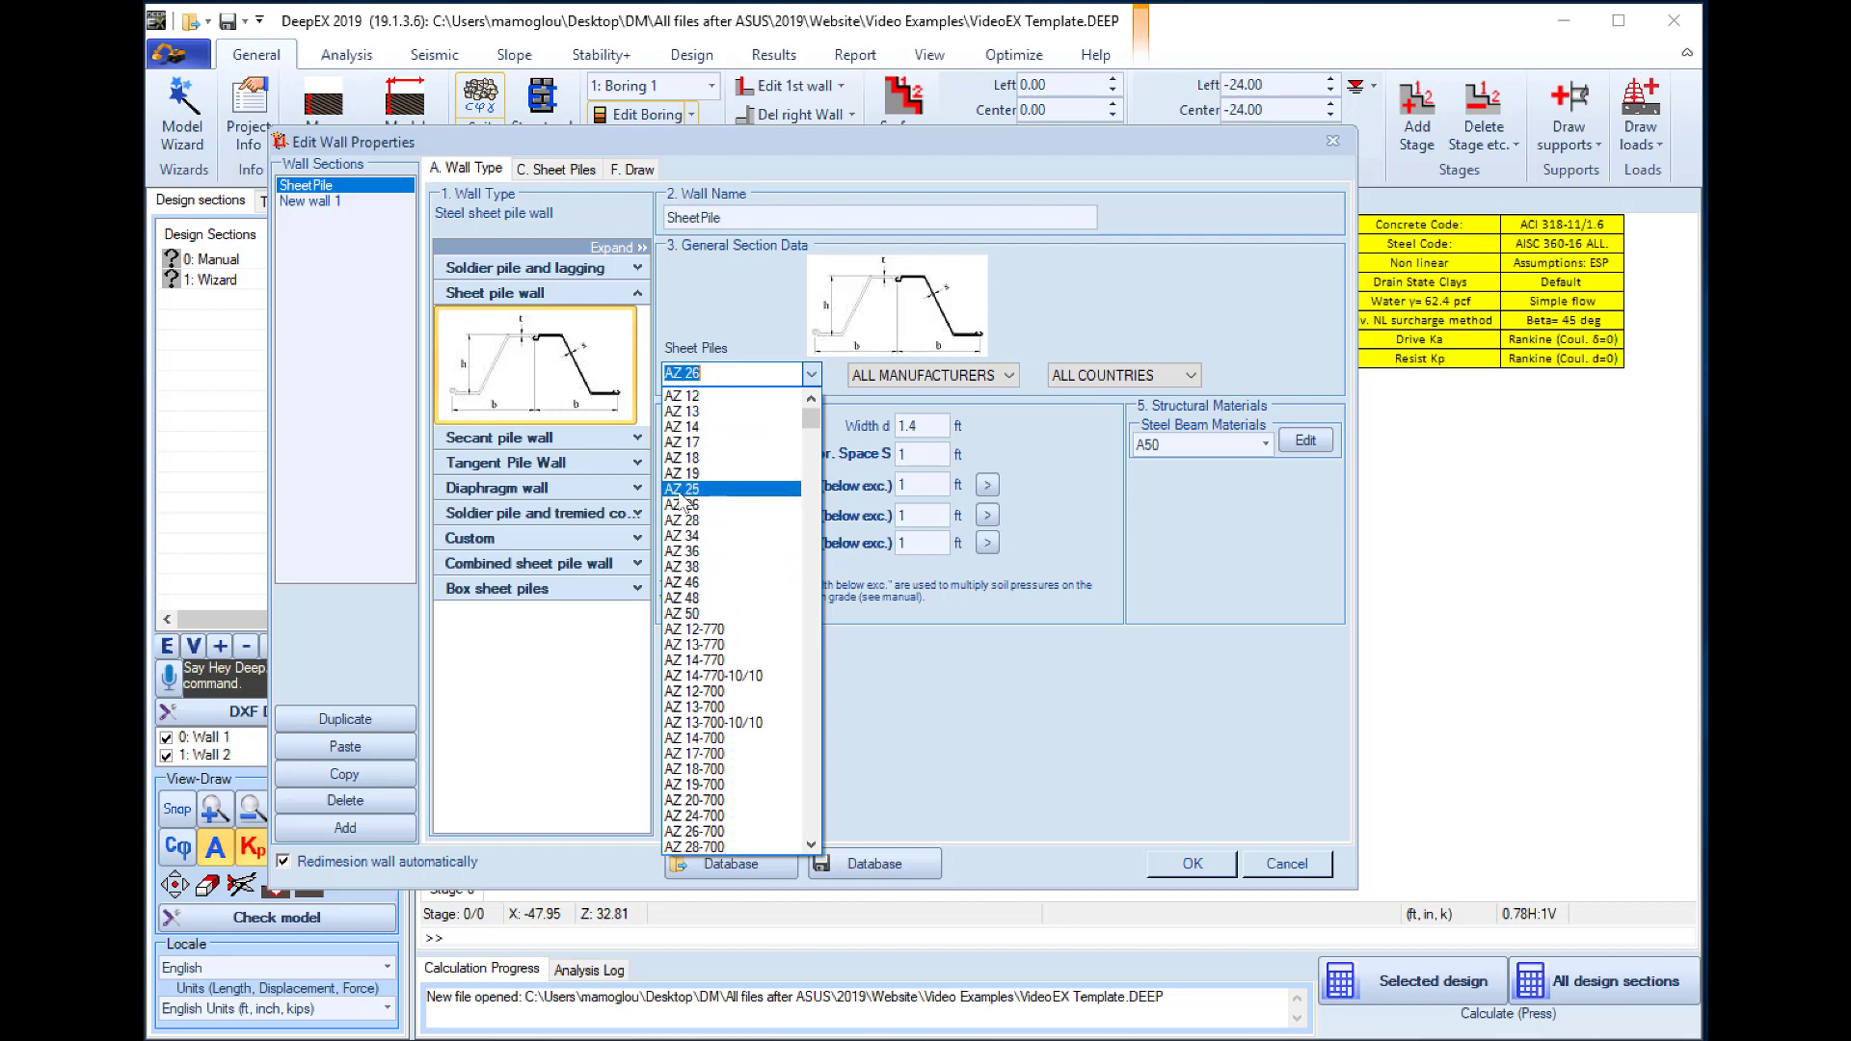
pyautogui.click(707, 474)
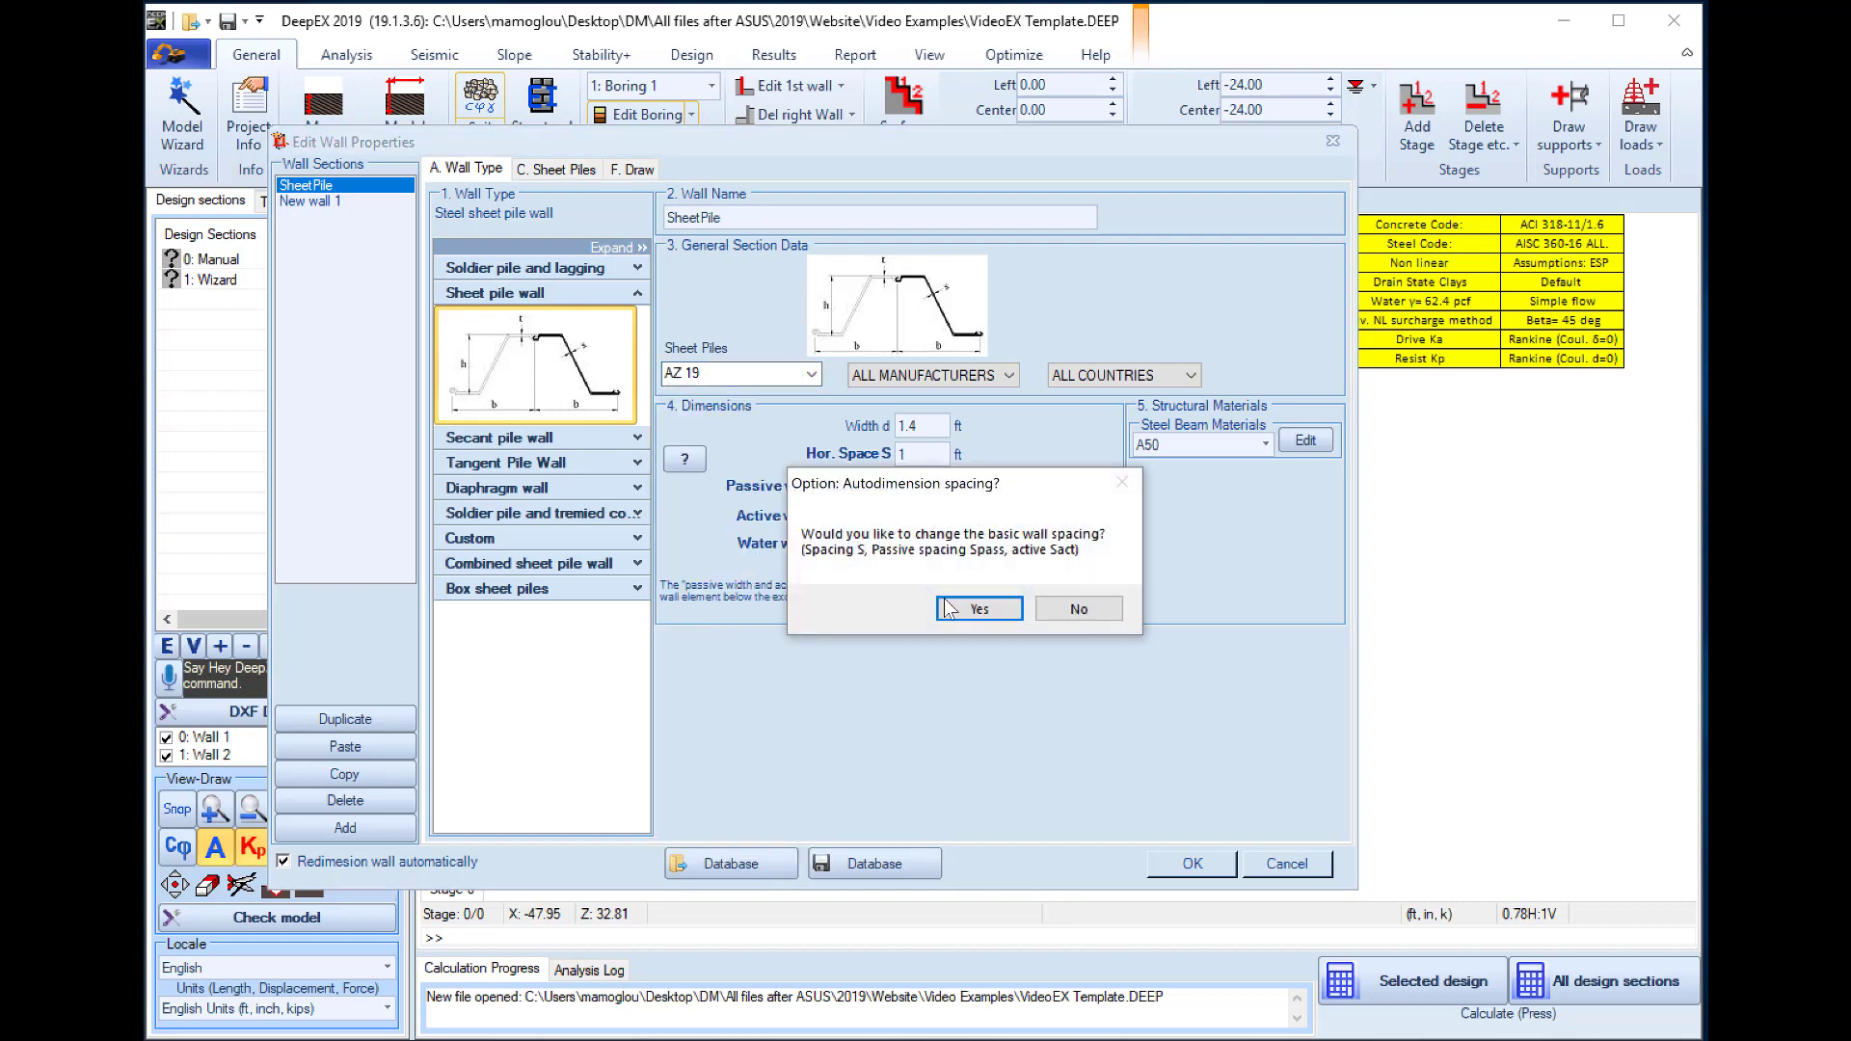
pyautogui.click(966, 609)
# - Make New wall 1 a soldier pile and lagging wall with HP16x88 steel I beams, accepting the automatic spacing change
pyautogui.click(318, 202)
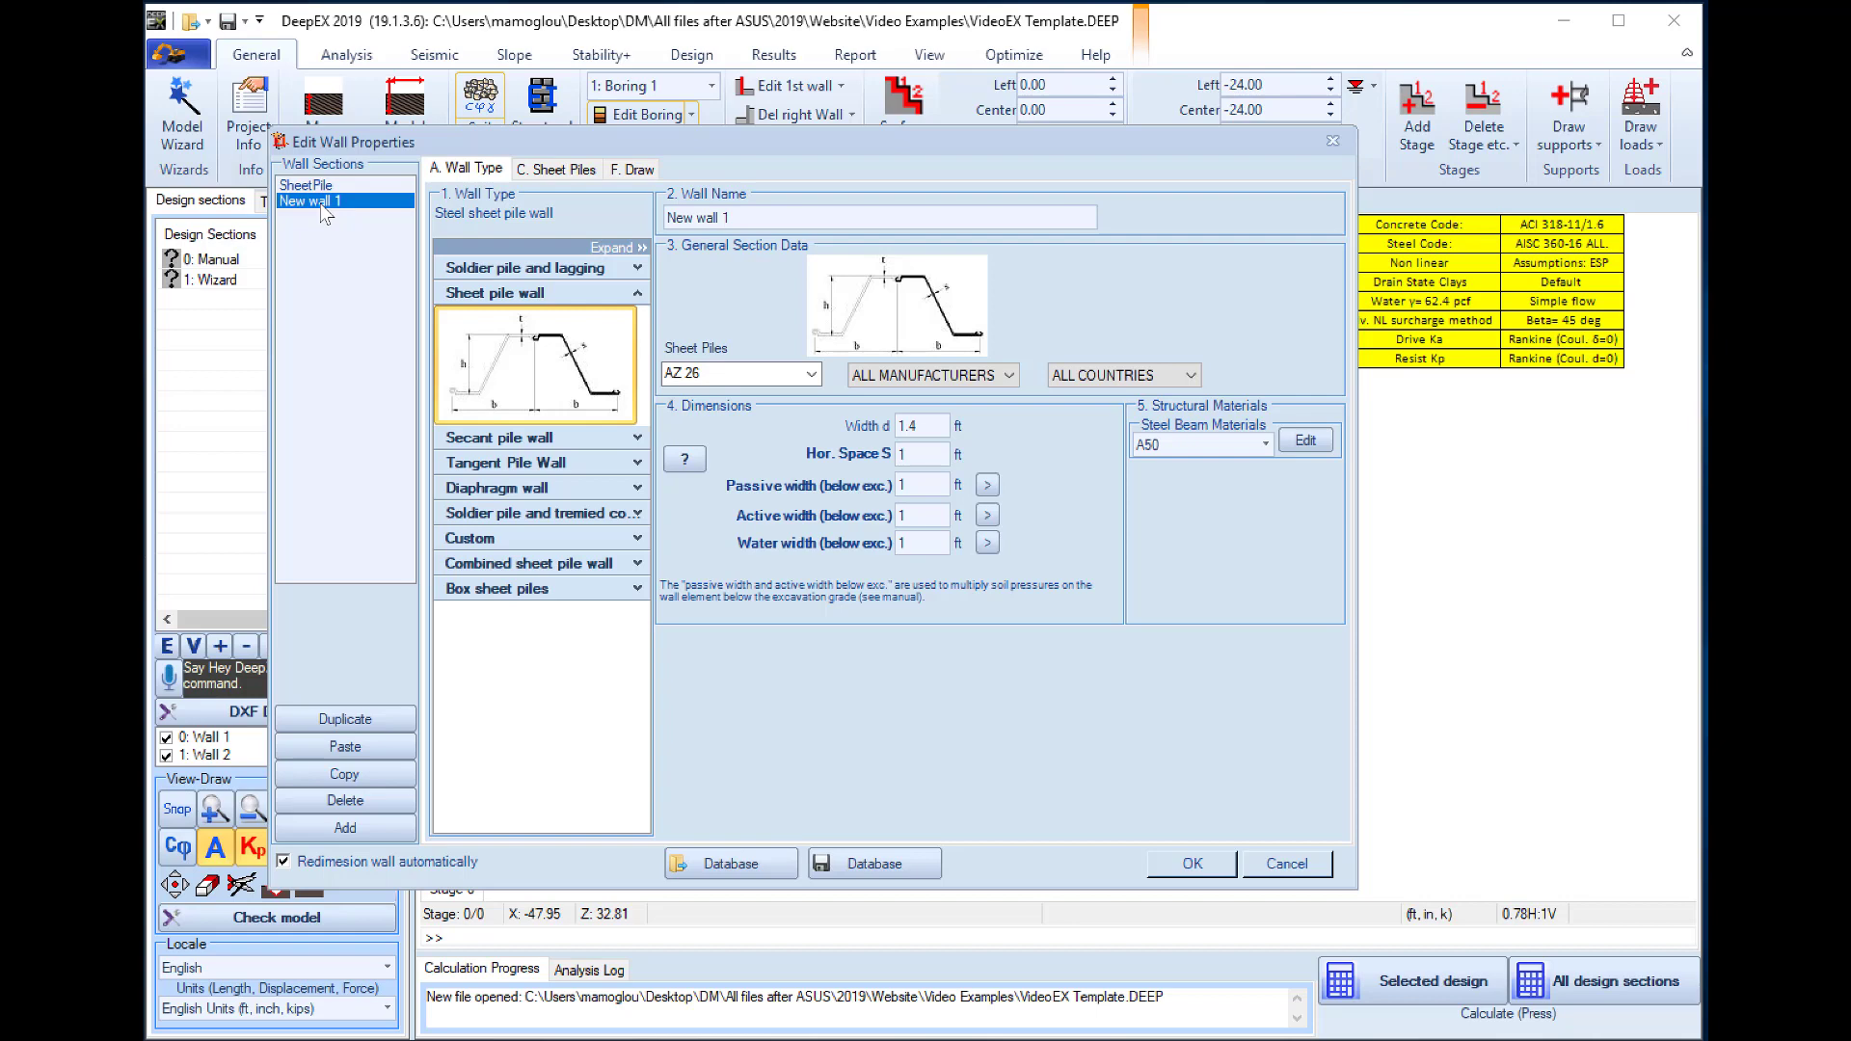
pyautogui.click(443, 269)
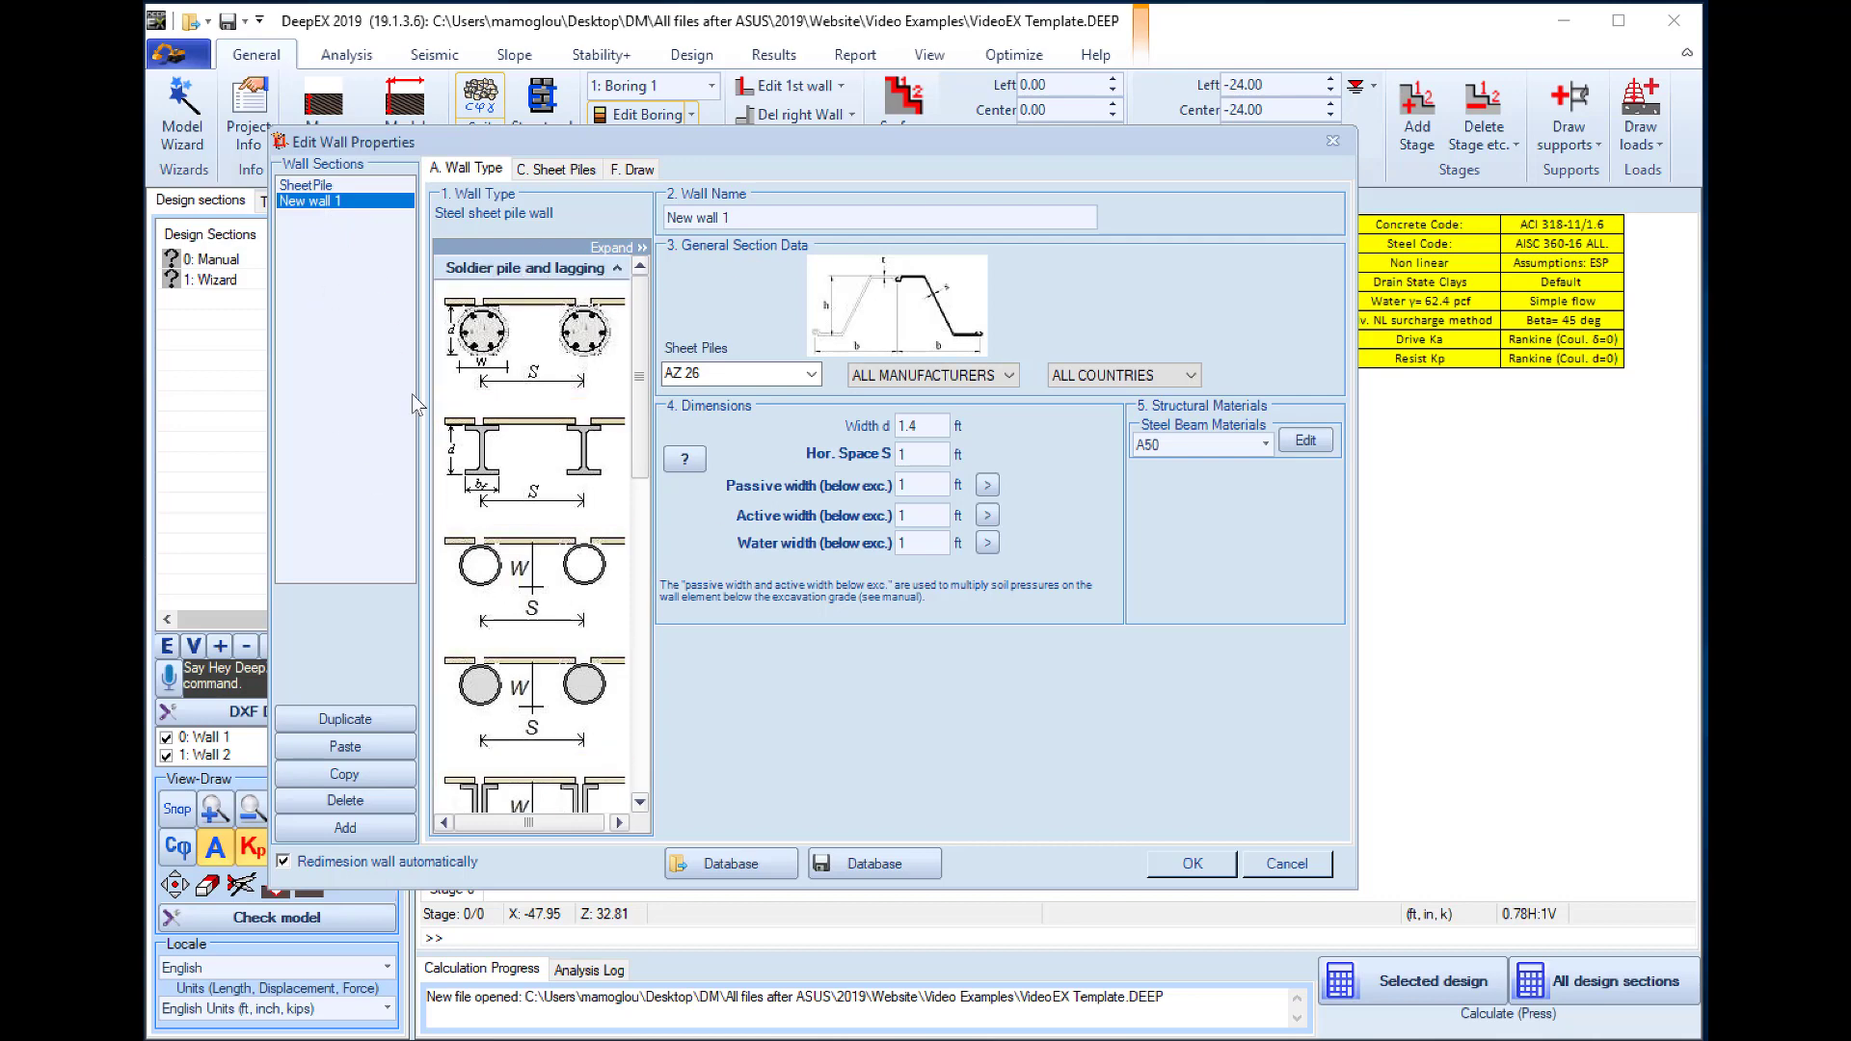
pyautogui.click(518, 467)
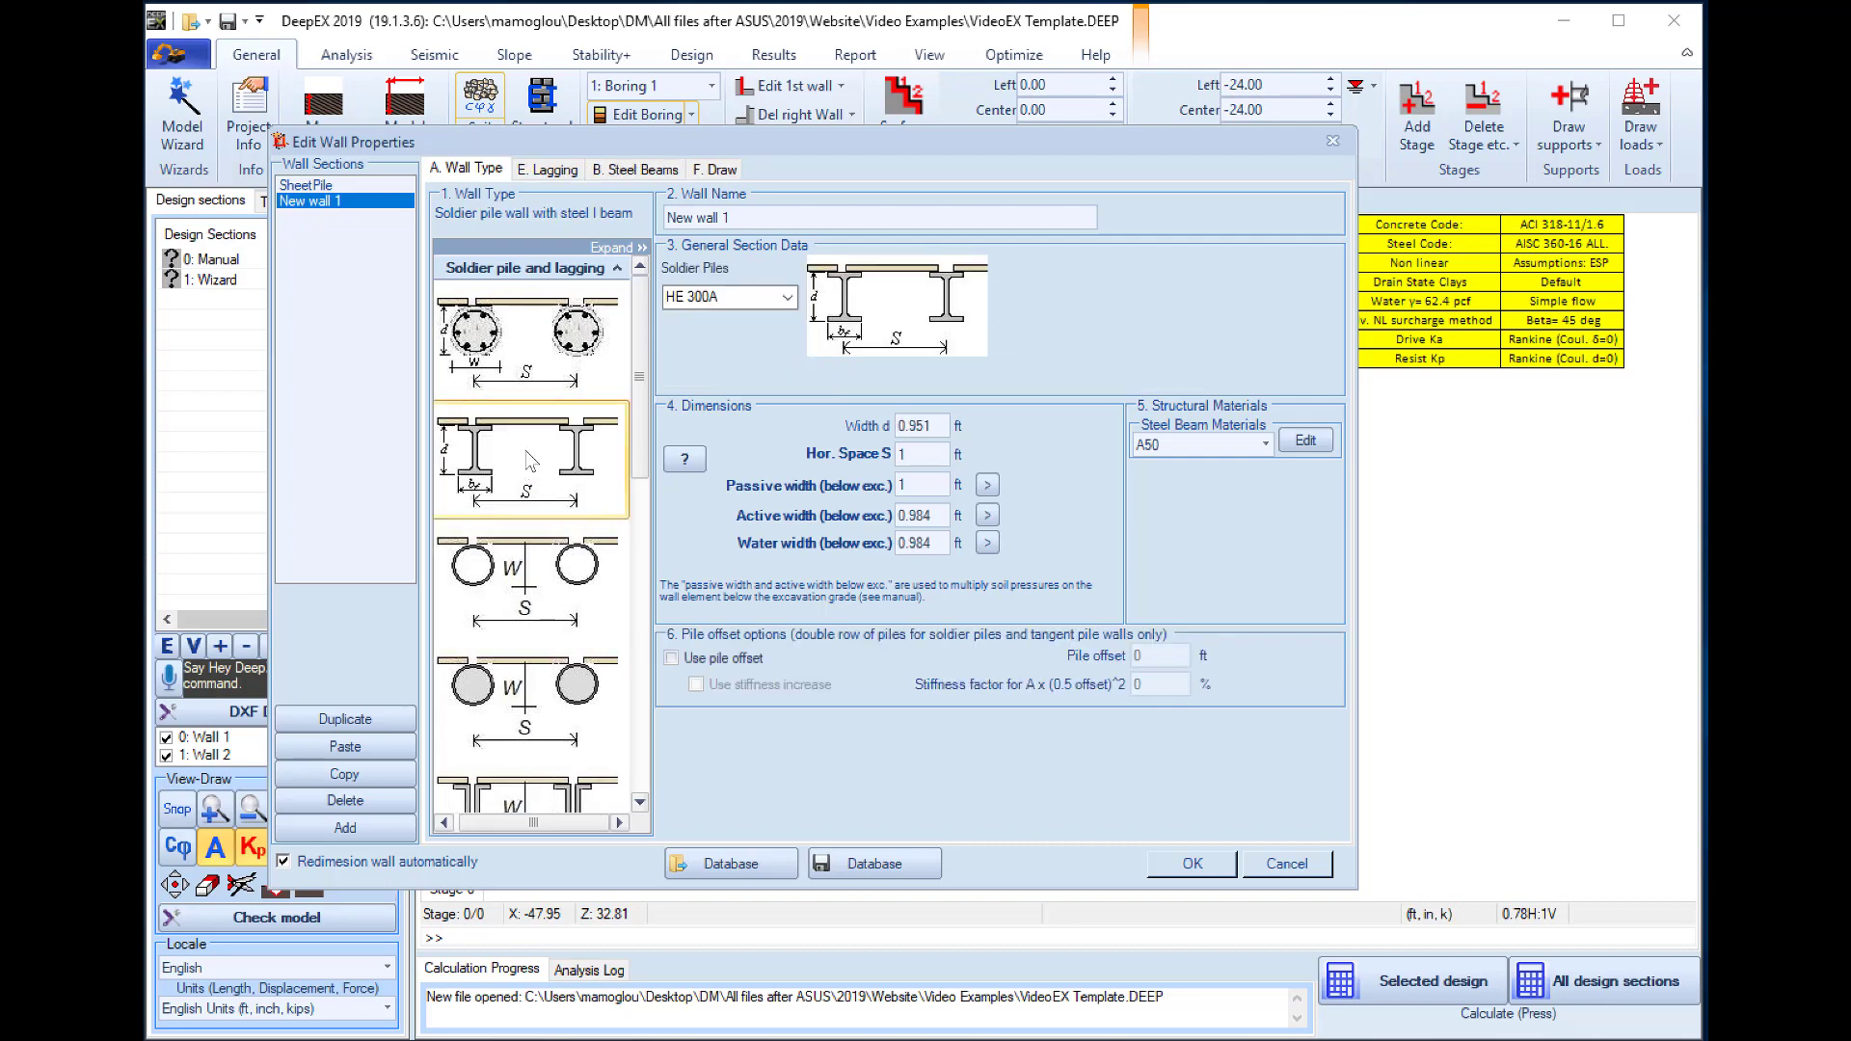
pyautogui.click(778, 299)
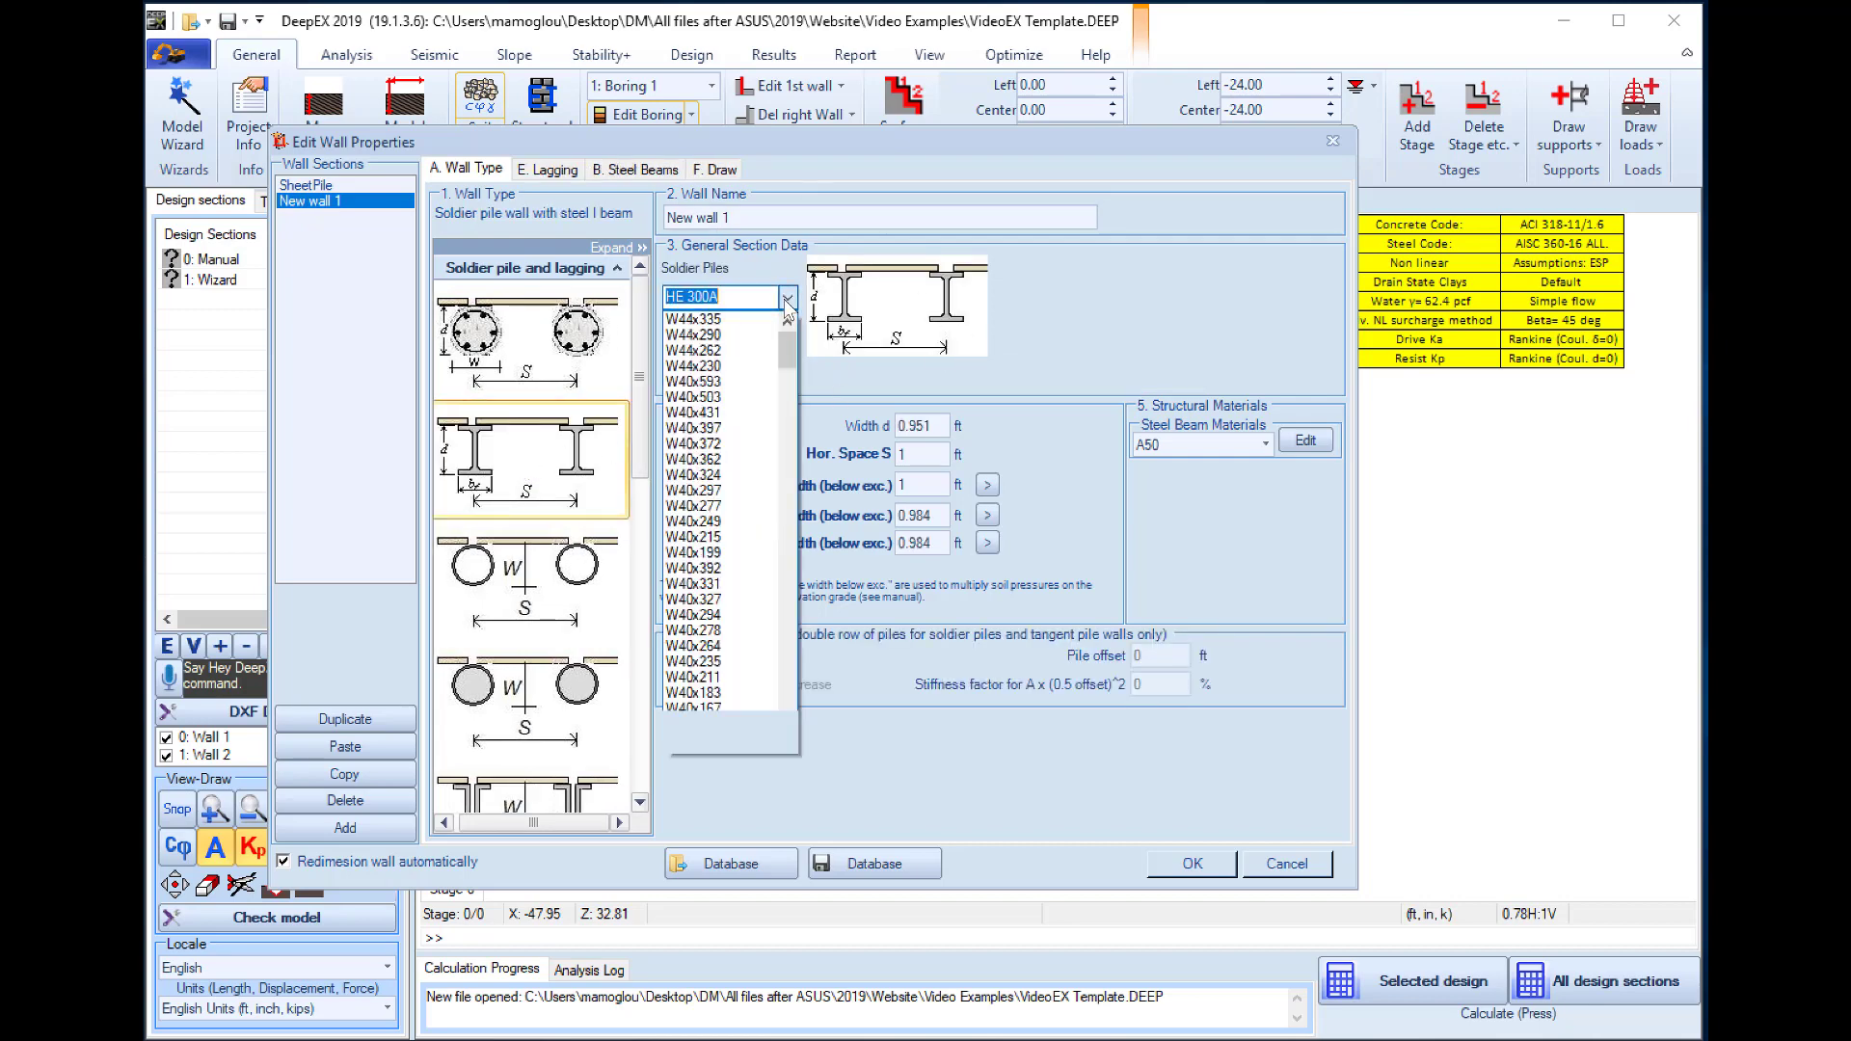
pyautogui.moveTo(783, 339); pyautogui.dragTo(748, 738)
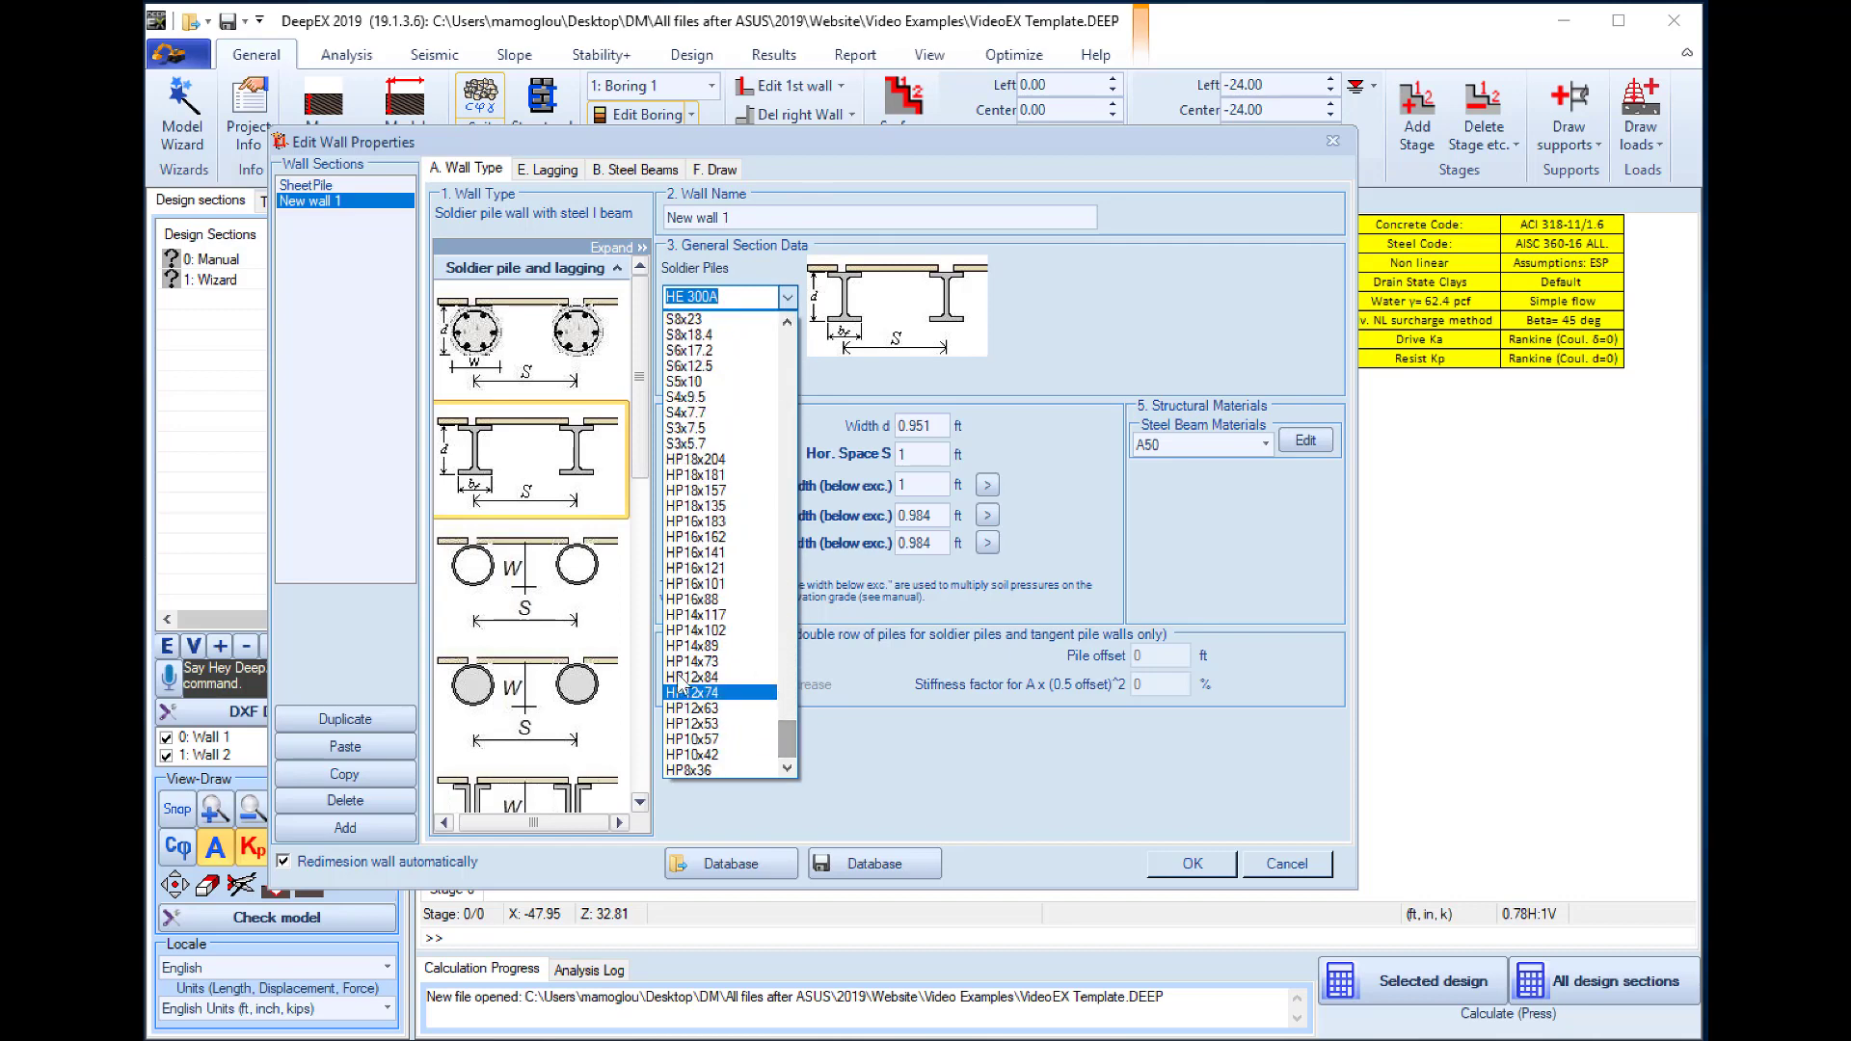
pyautogui.click(693, 600)
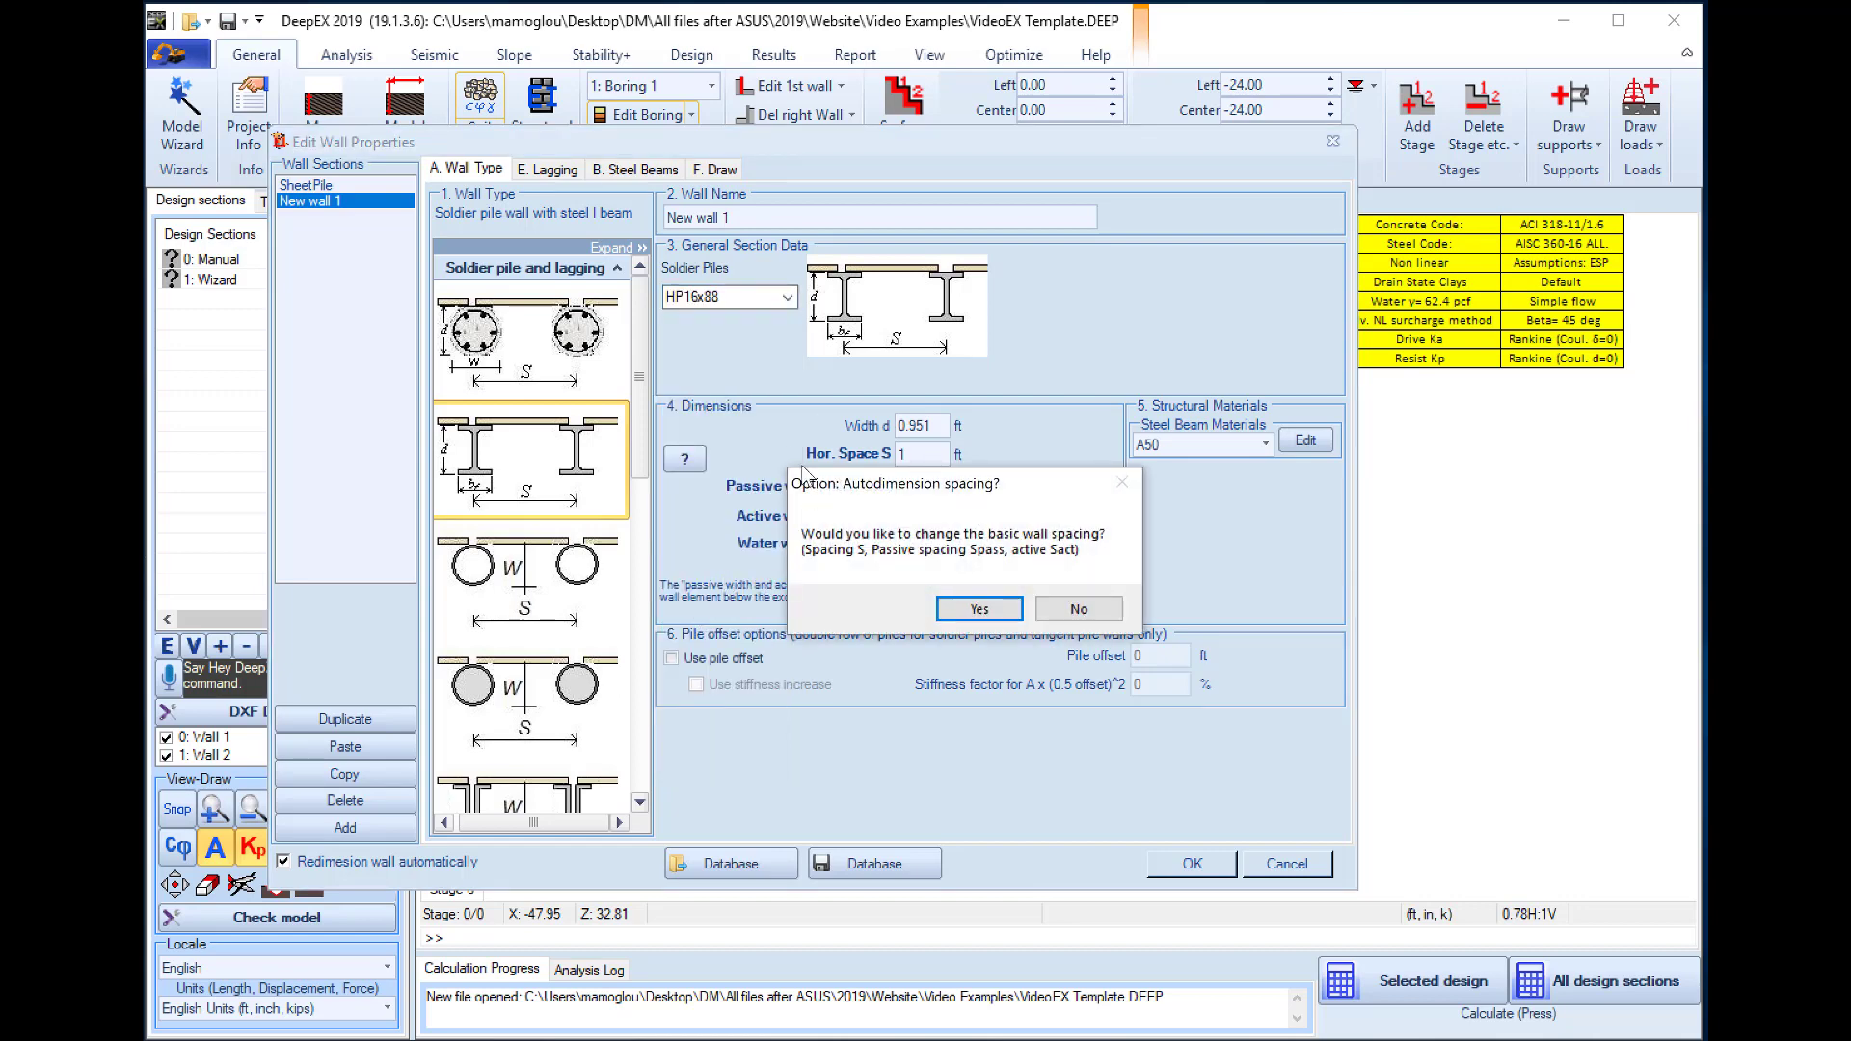
pyautogui.click(963, 610)
# - Set New wall 1's horizontal spacing to 8 ft, place its timber lagging at the beams' left flange, and save the wall sections
pyautogui.doubleClick(934, 457)
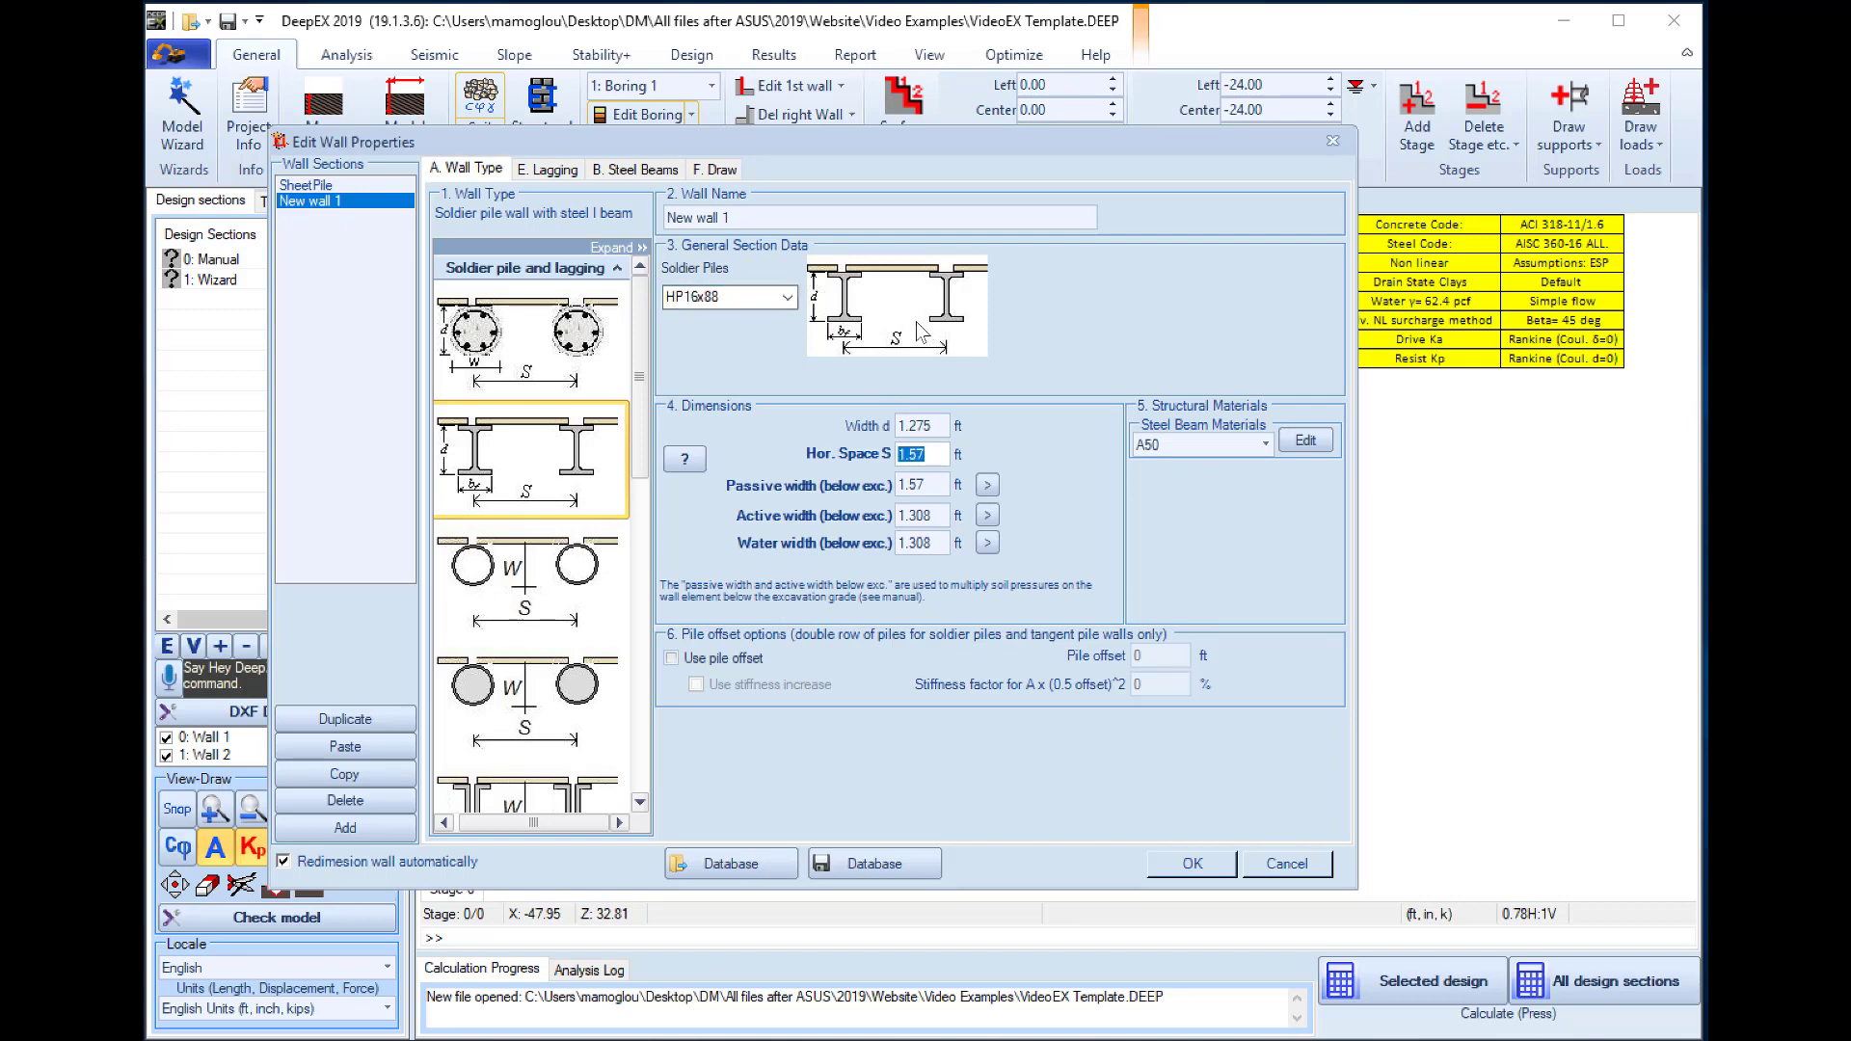
pyautogui.click(558, 171)
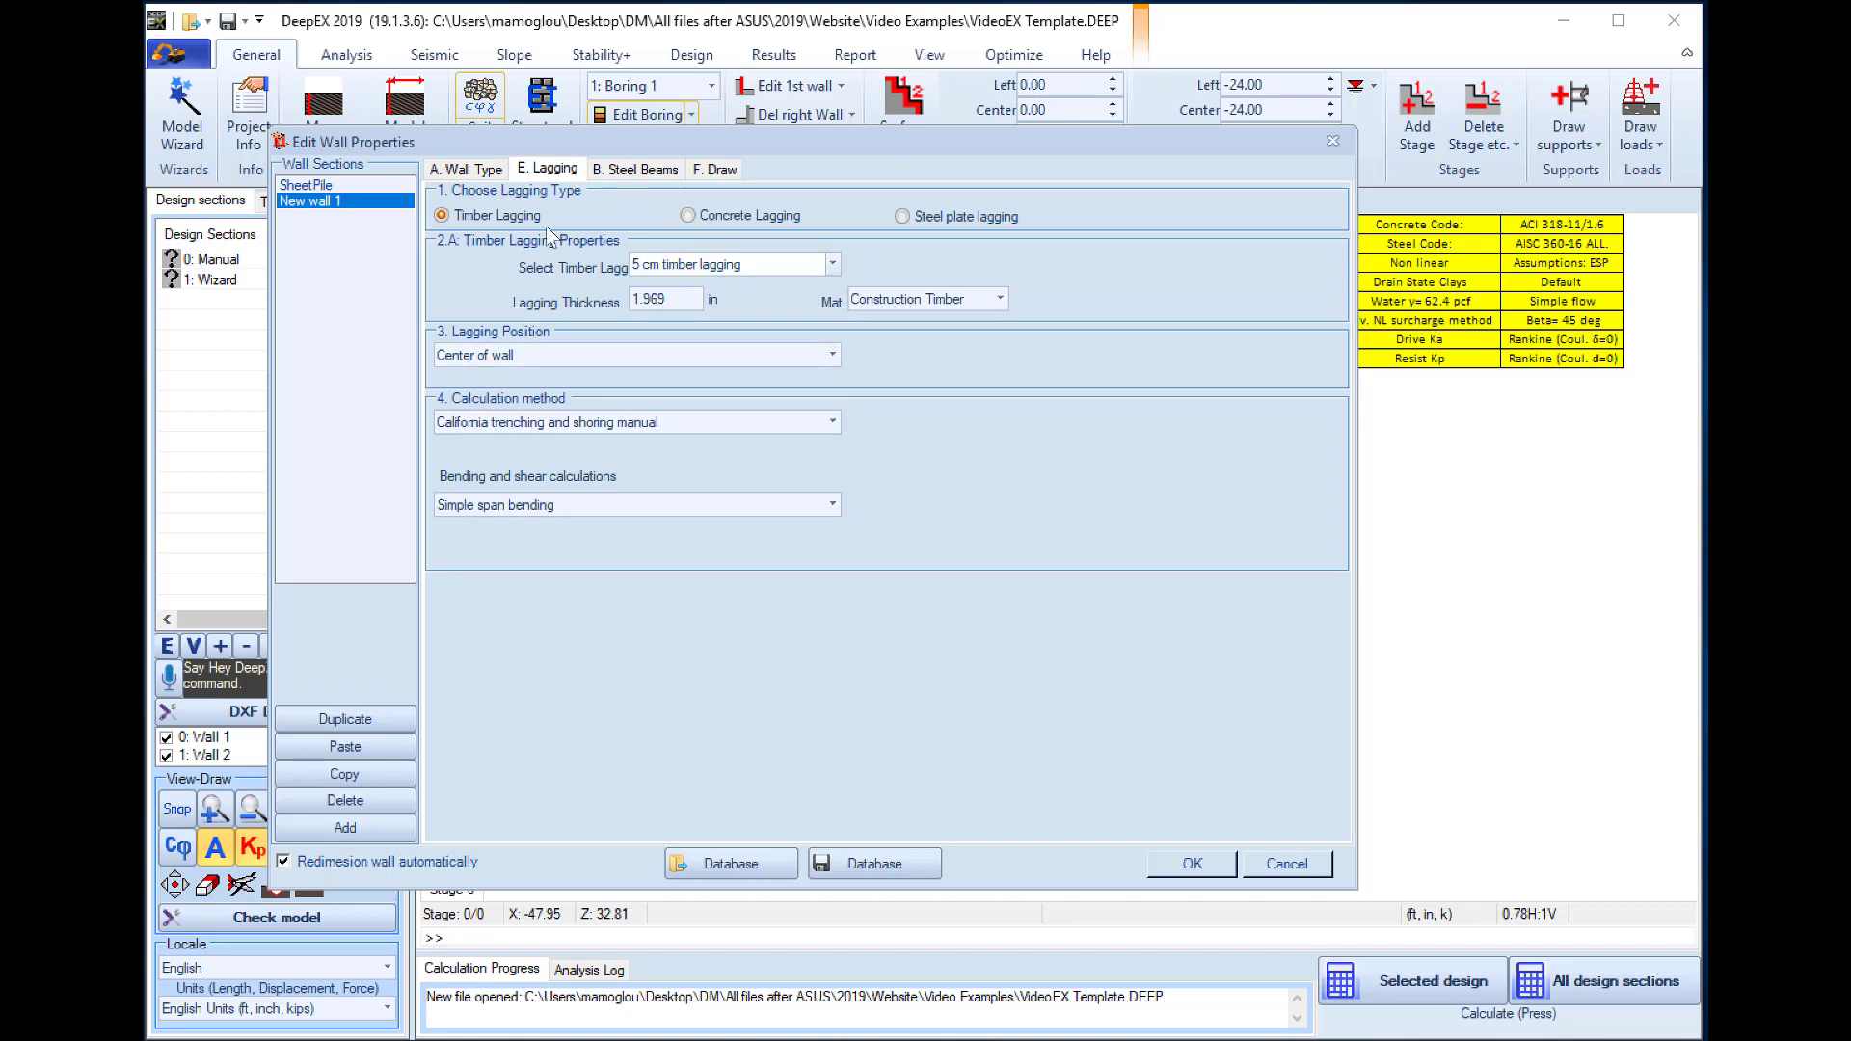
pyautogui.click(567, 356)
pyautogui.click(554, 391)
pyautogui.click(724, 173)
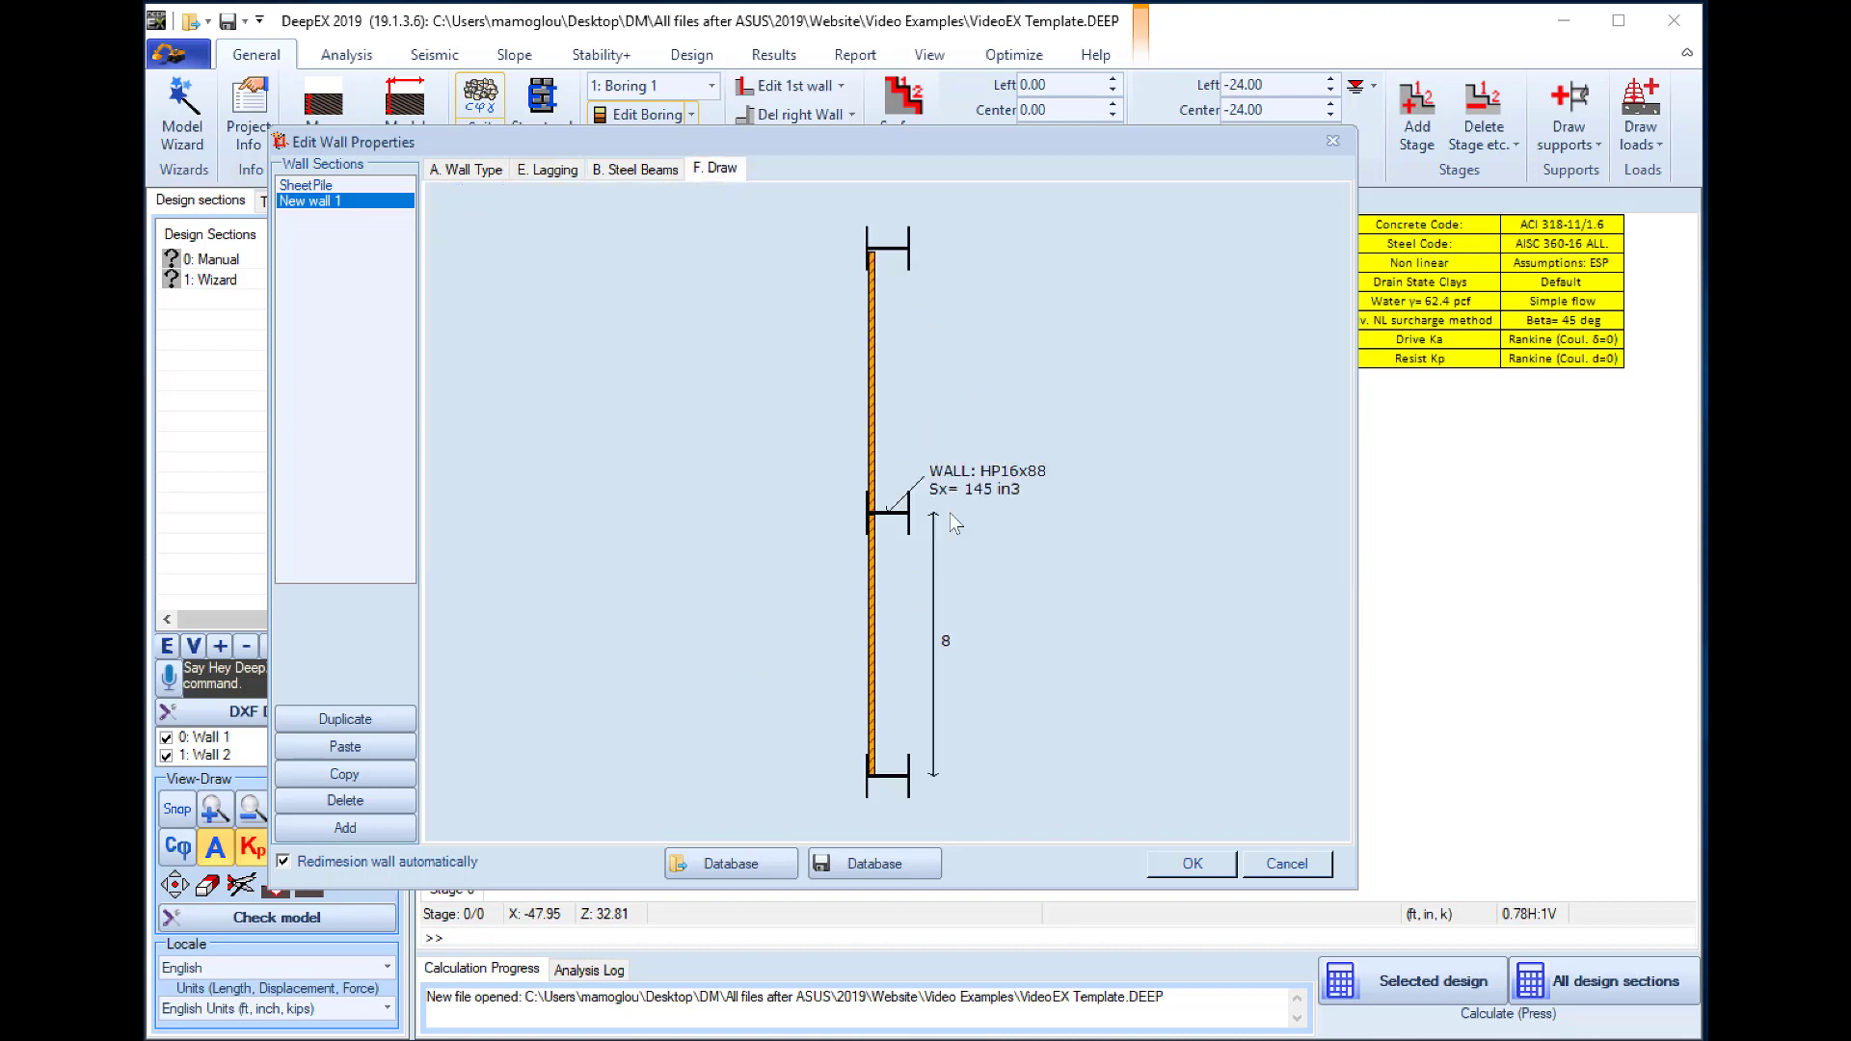
pyautogui.click(1186, 864)
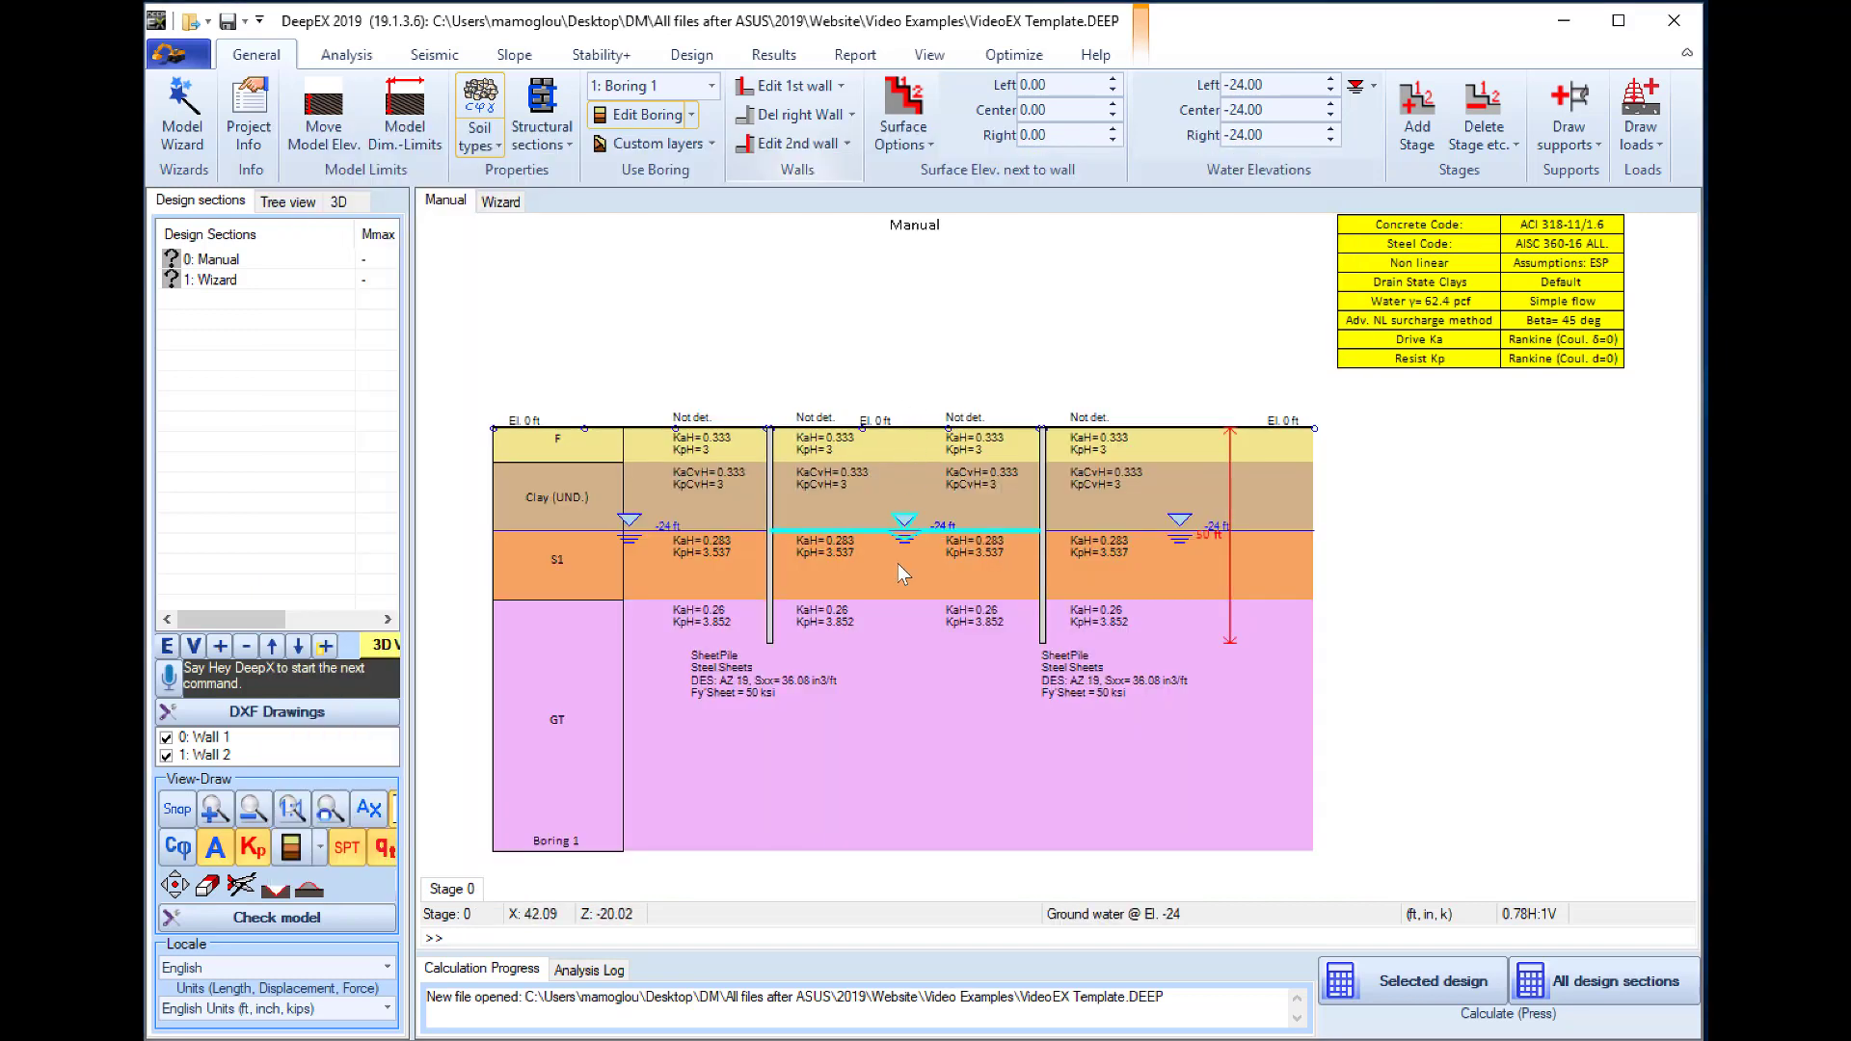
# - Assign the New wall 1 section to the left wall in the model and set its depth to 25 ft
pyautogui.doubleClick(769, 494)
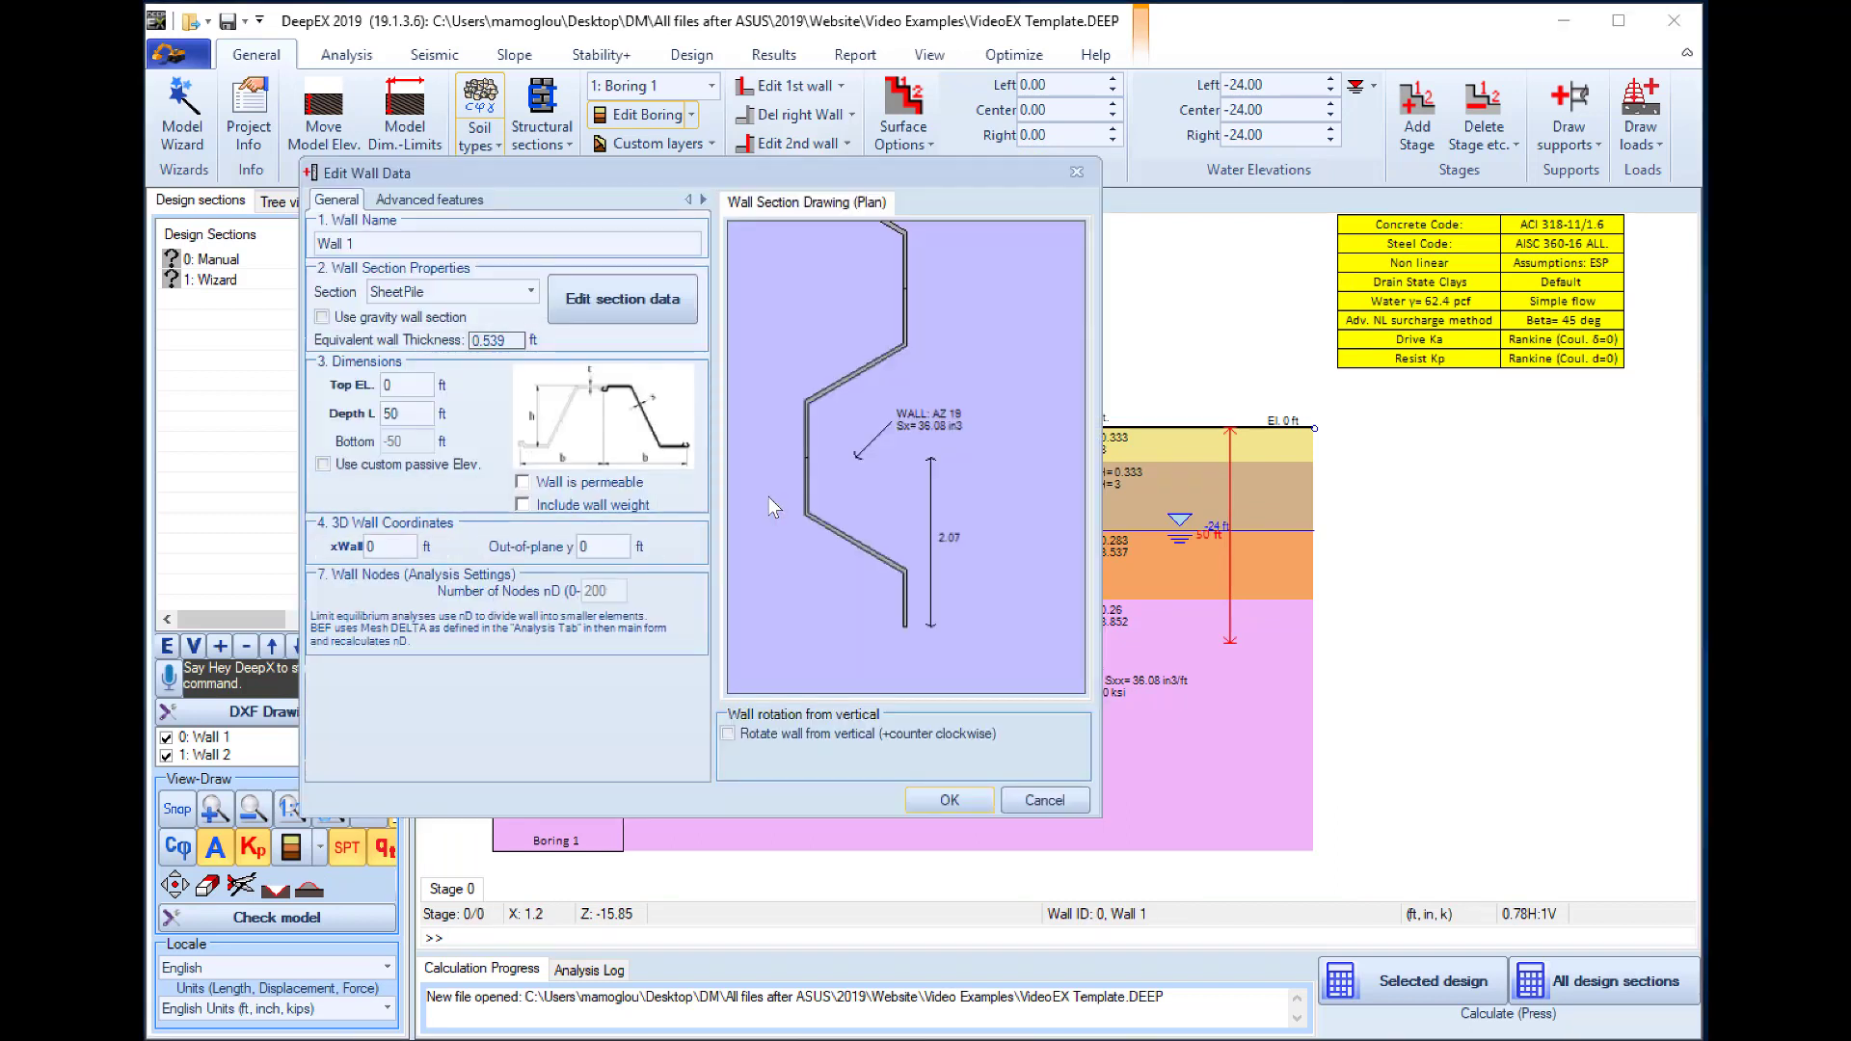
pyautogui.click(439, 293)
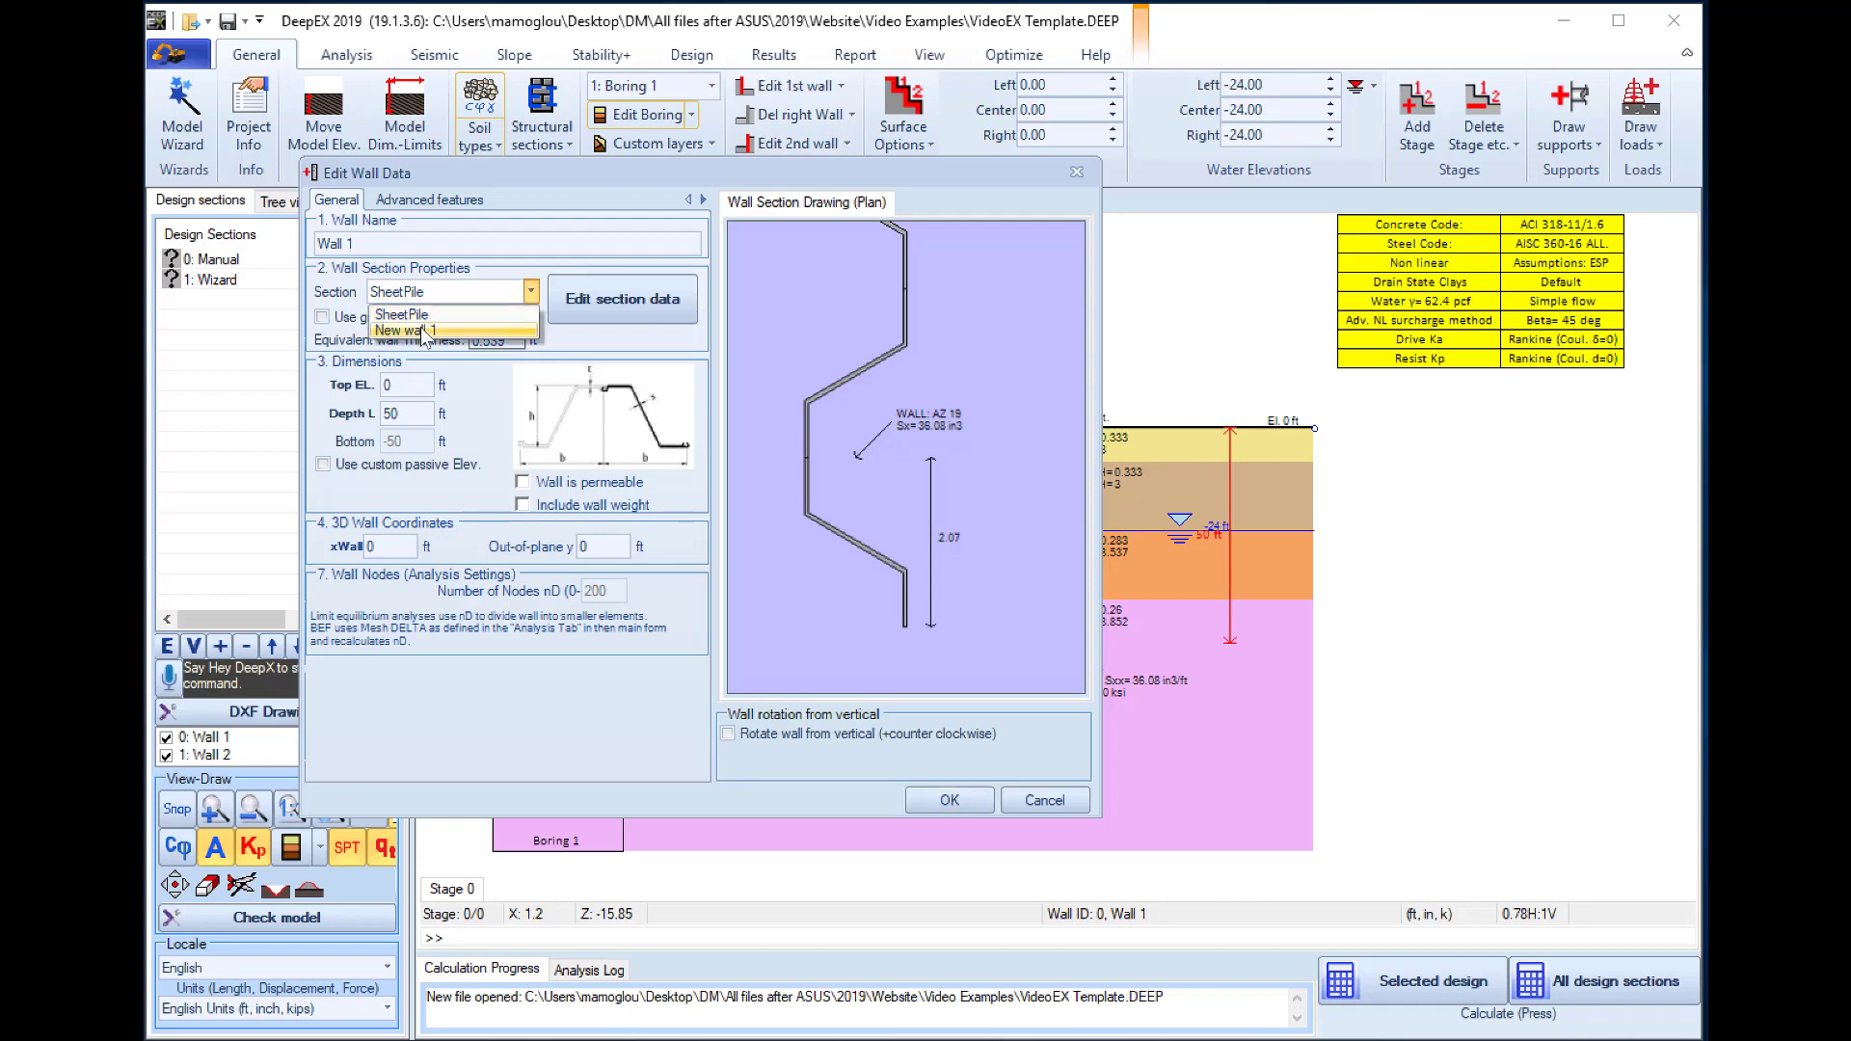
pyautogui.click(423, 330)
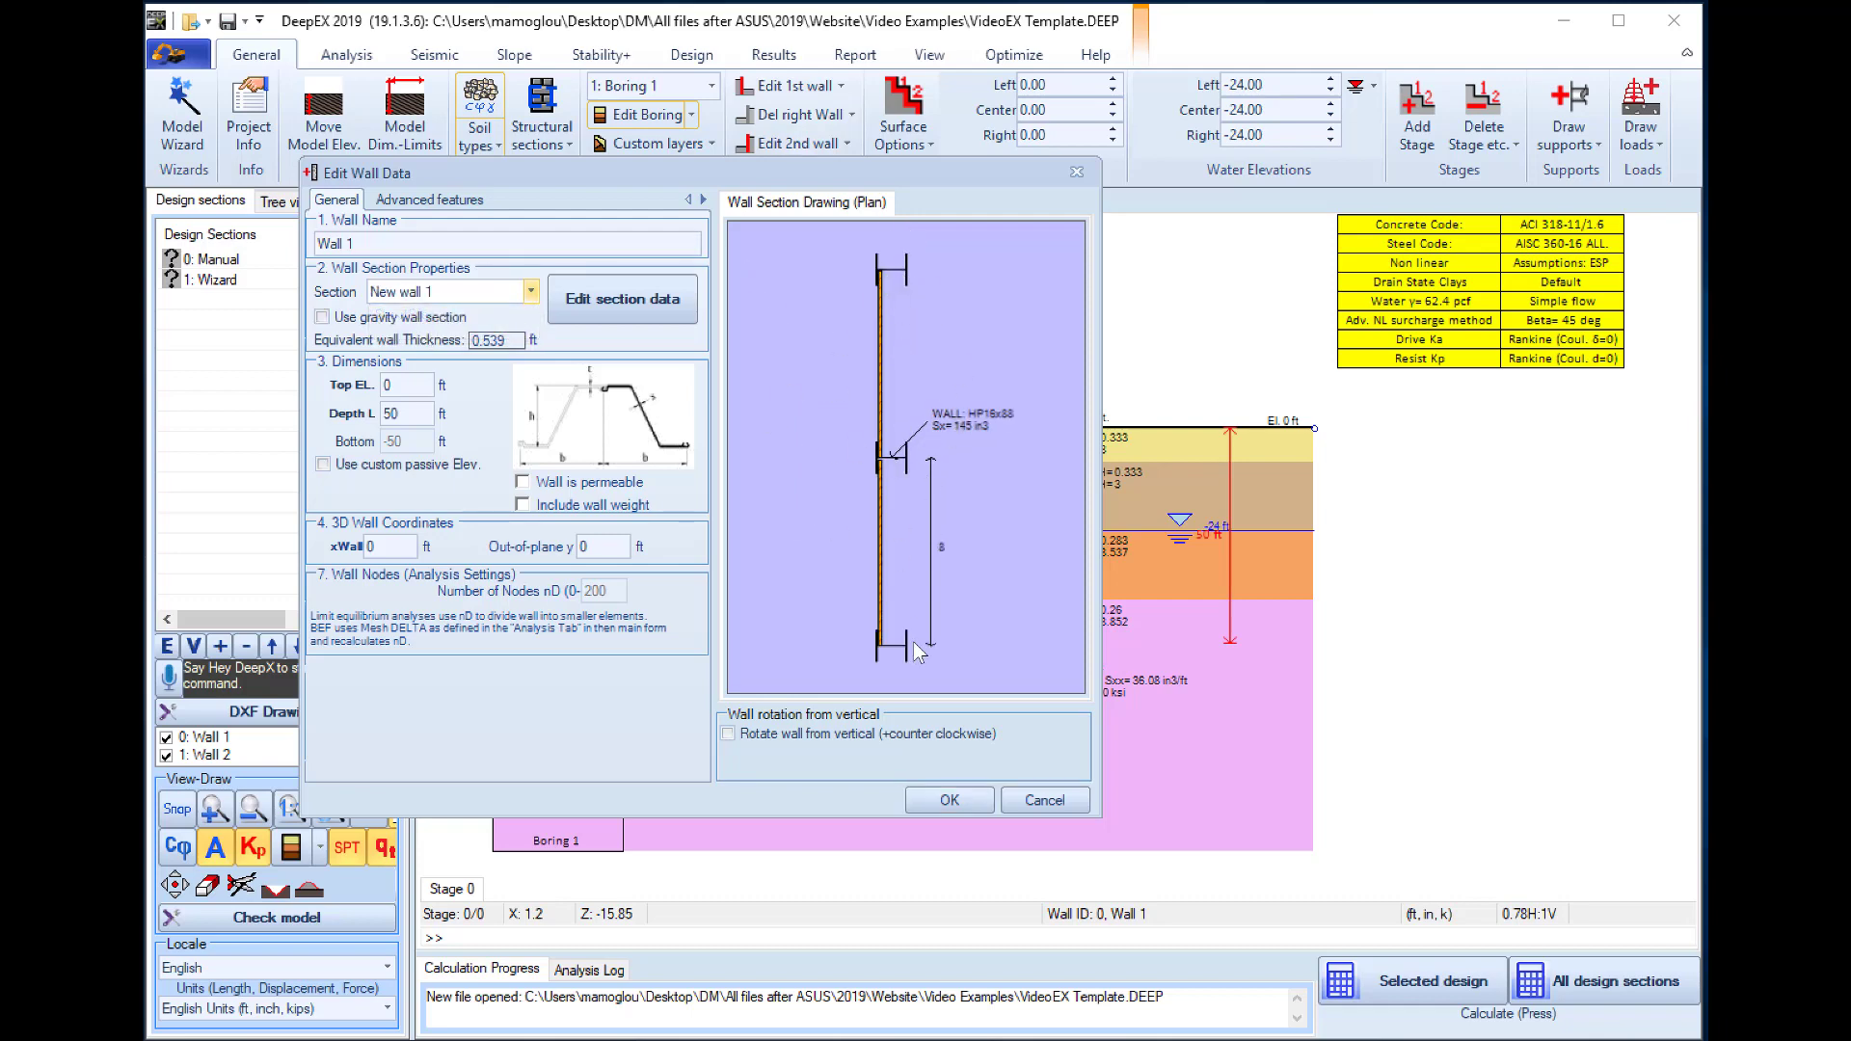
pyautogui.doubleClick(421, 414)
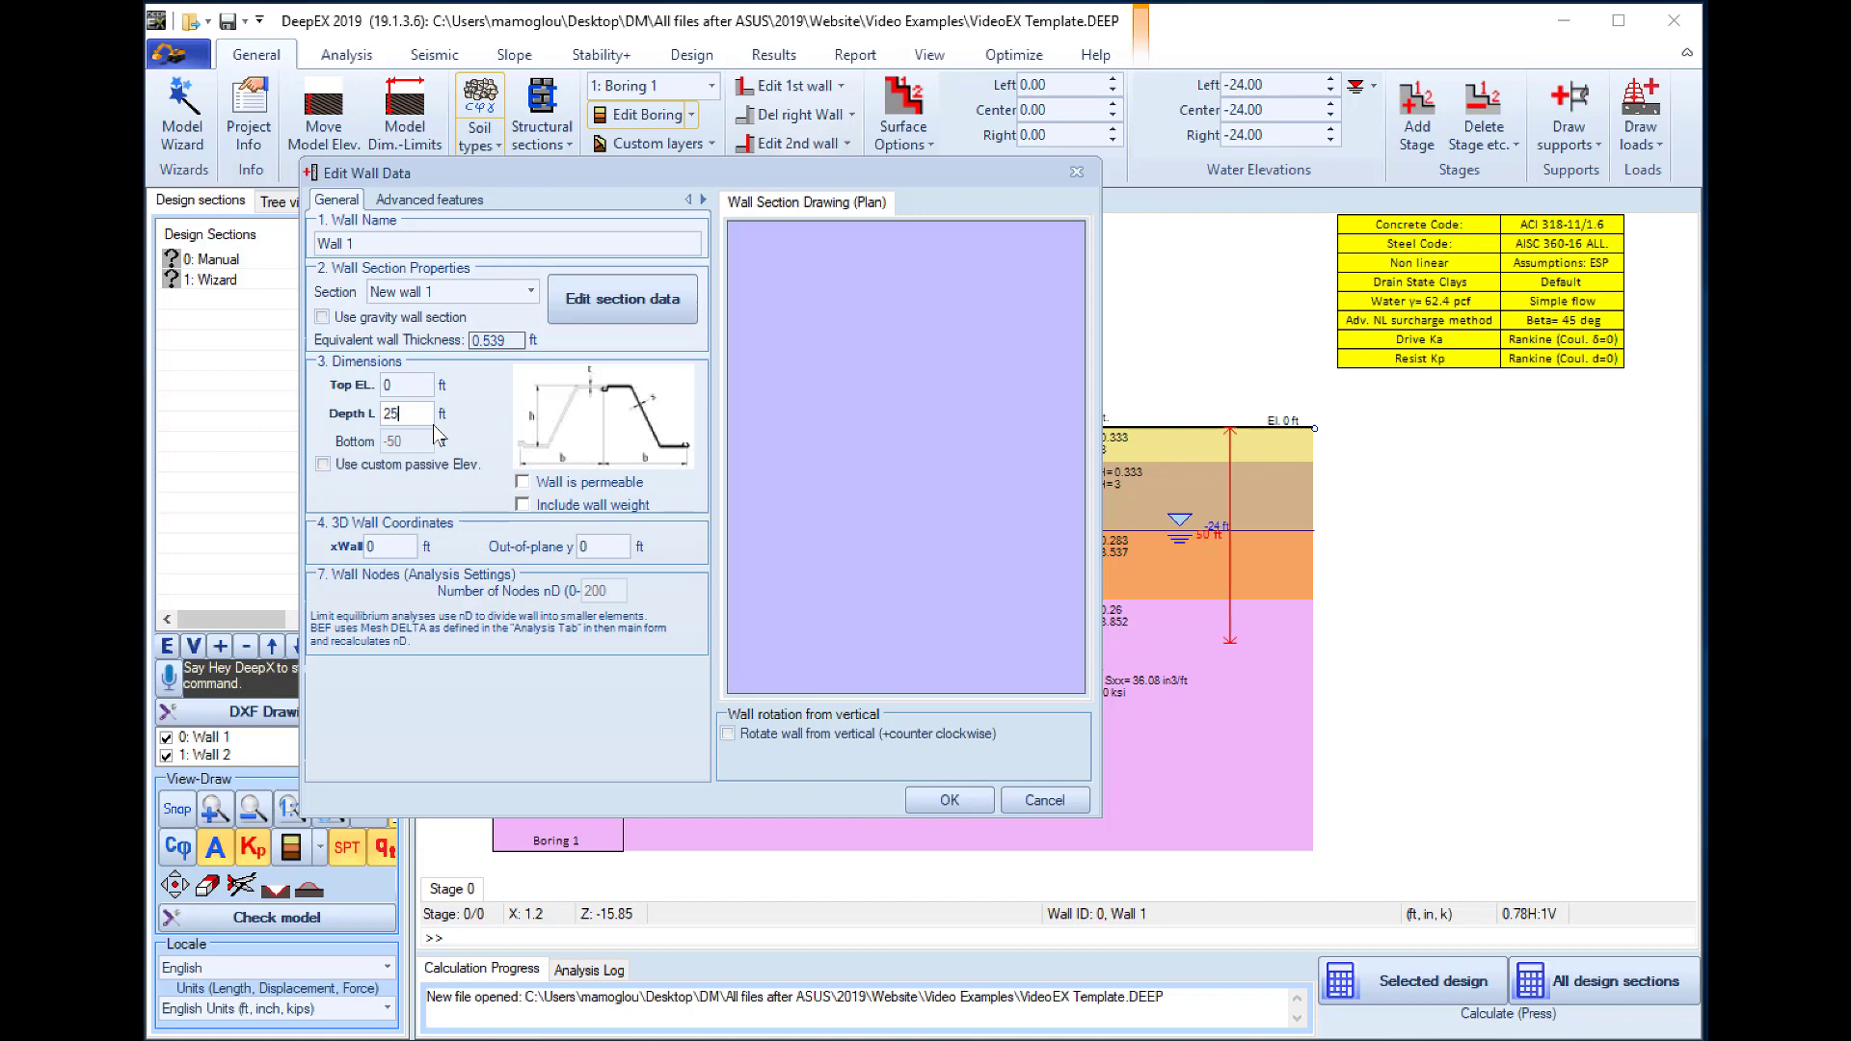
pyautogui.click(950, 800)
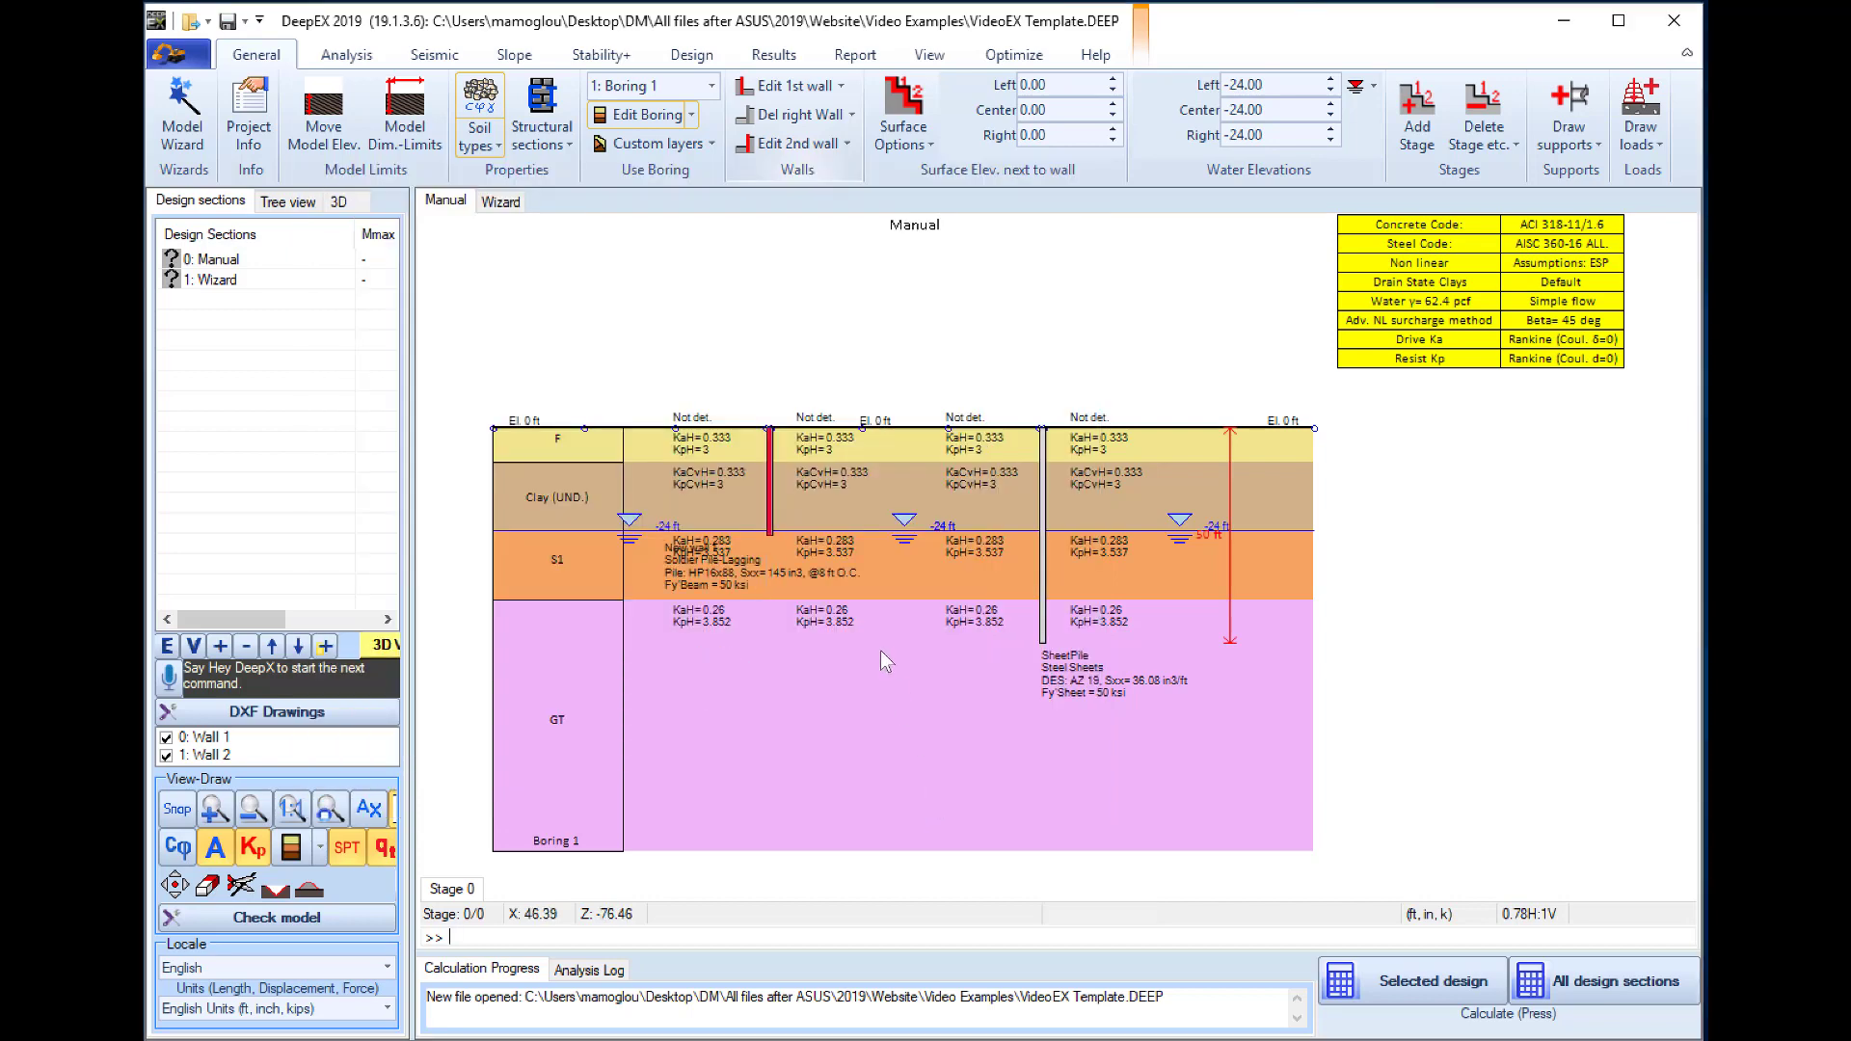
# - Set the right wall's depth to 45 ft and its x coordinate to 60 ft, keeping the SheetPile section
pyautogui.doubleClick(1044, 495)
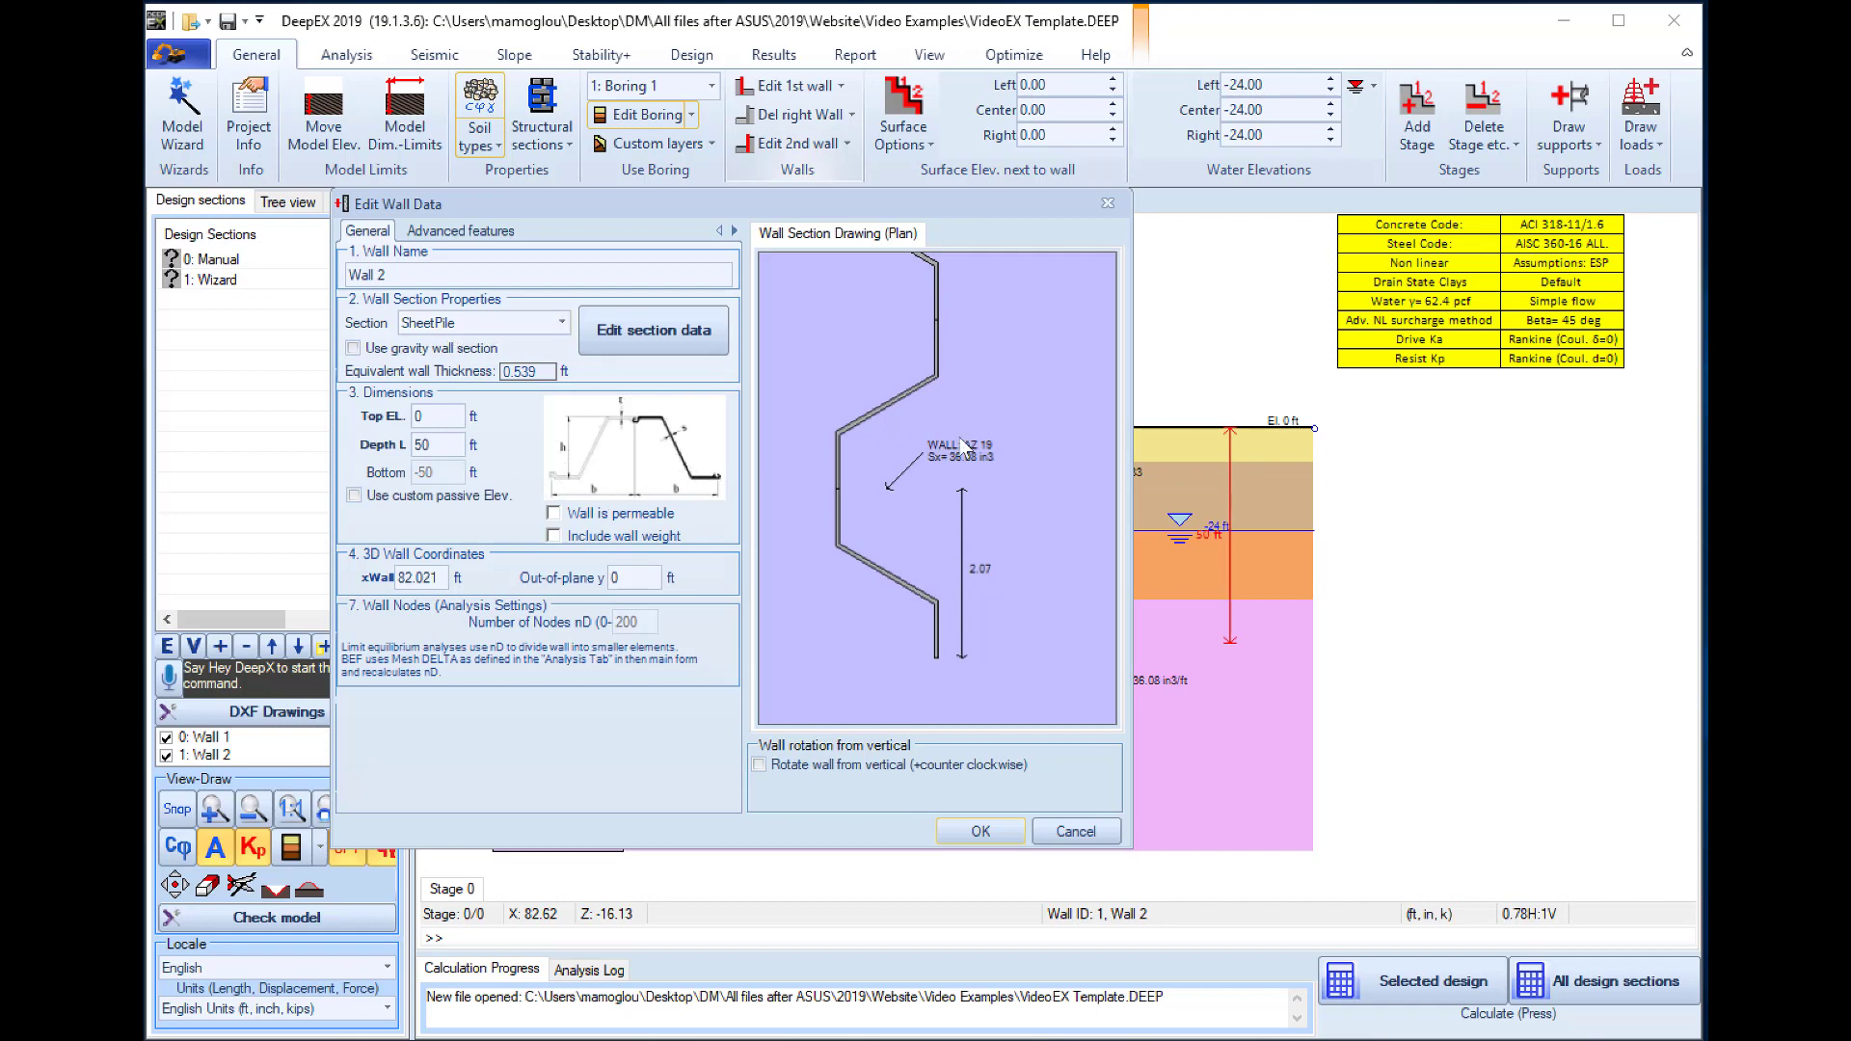
pyautogui.doubleClick(446, 443)
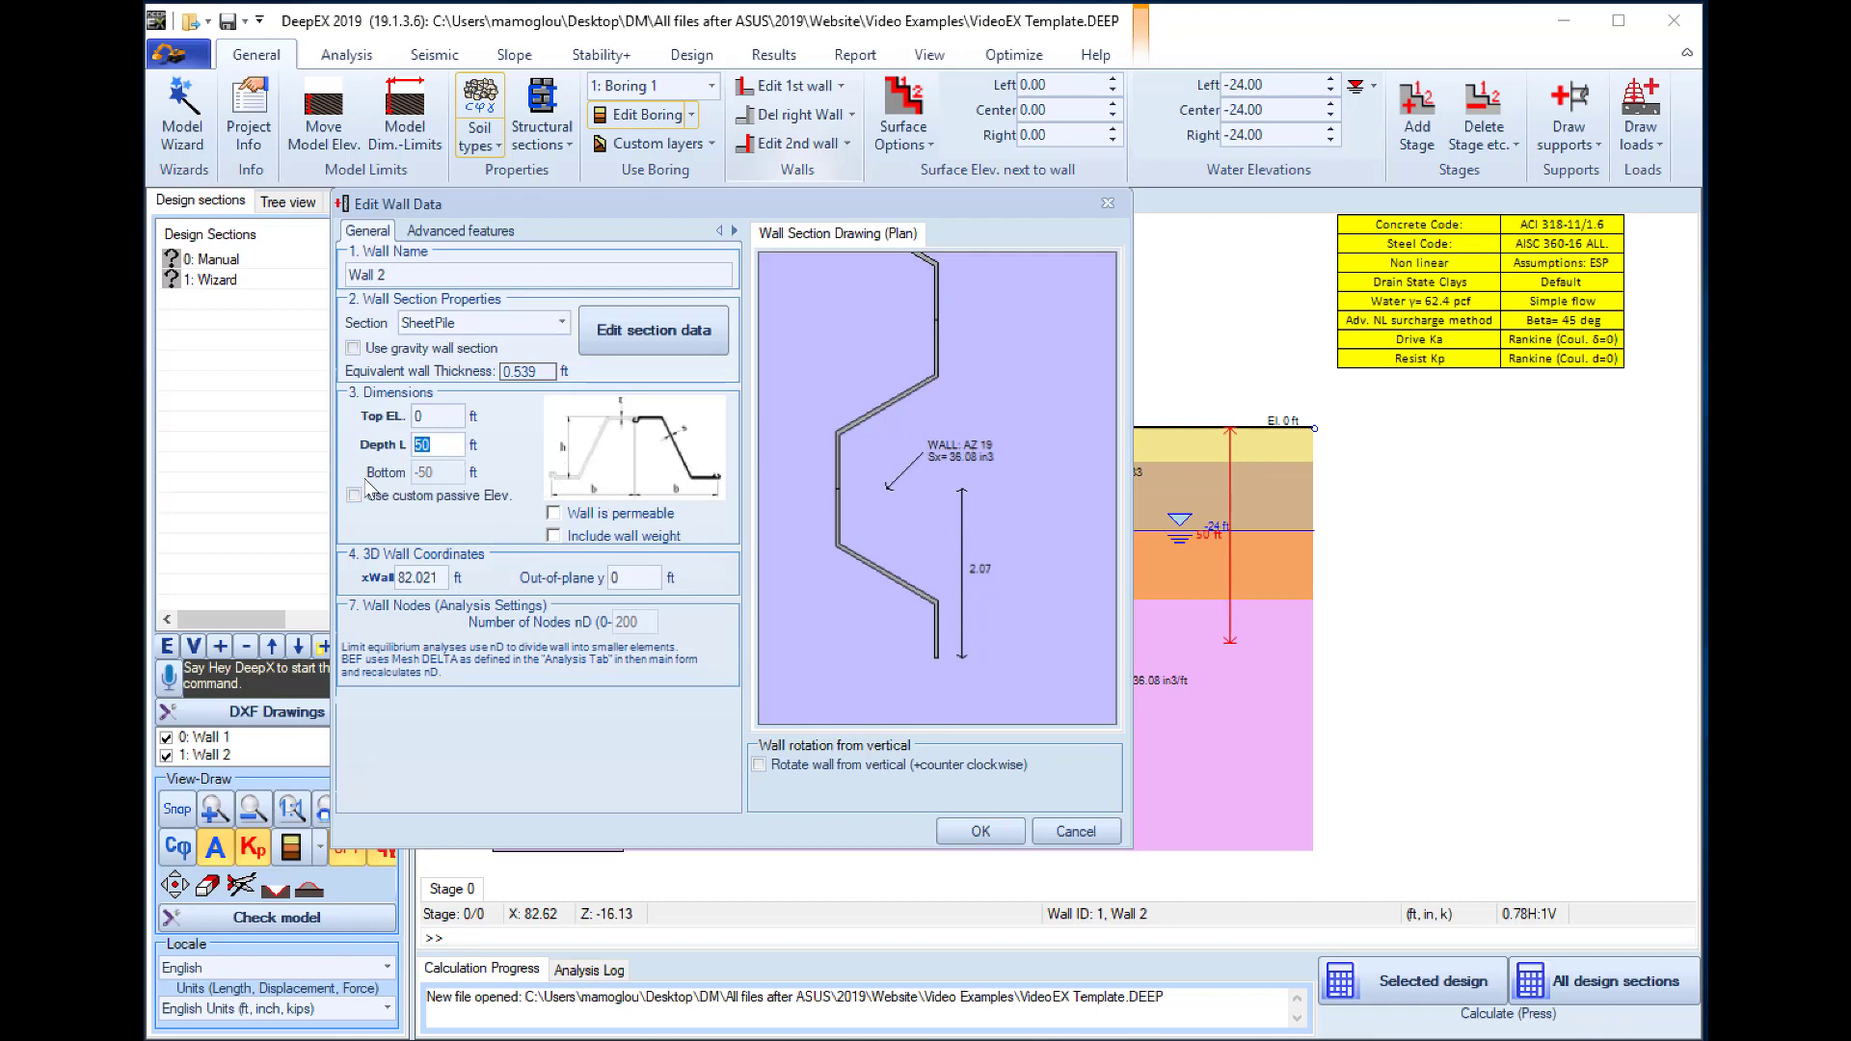
pyautogui.write('45')
pyautogui.moveTo(439, 580); pyautogui.dragTo(371, 580)
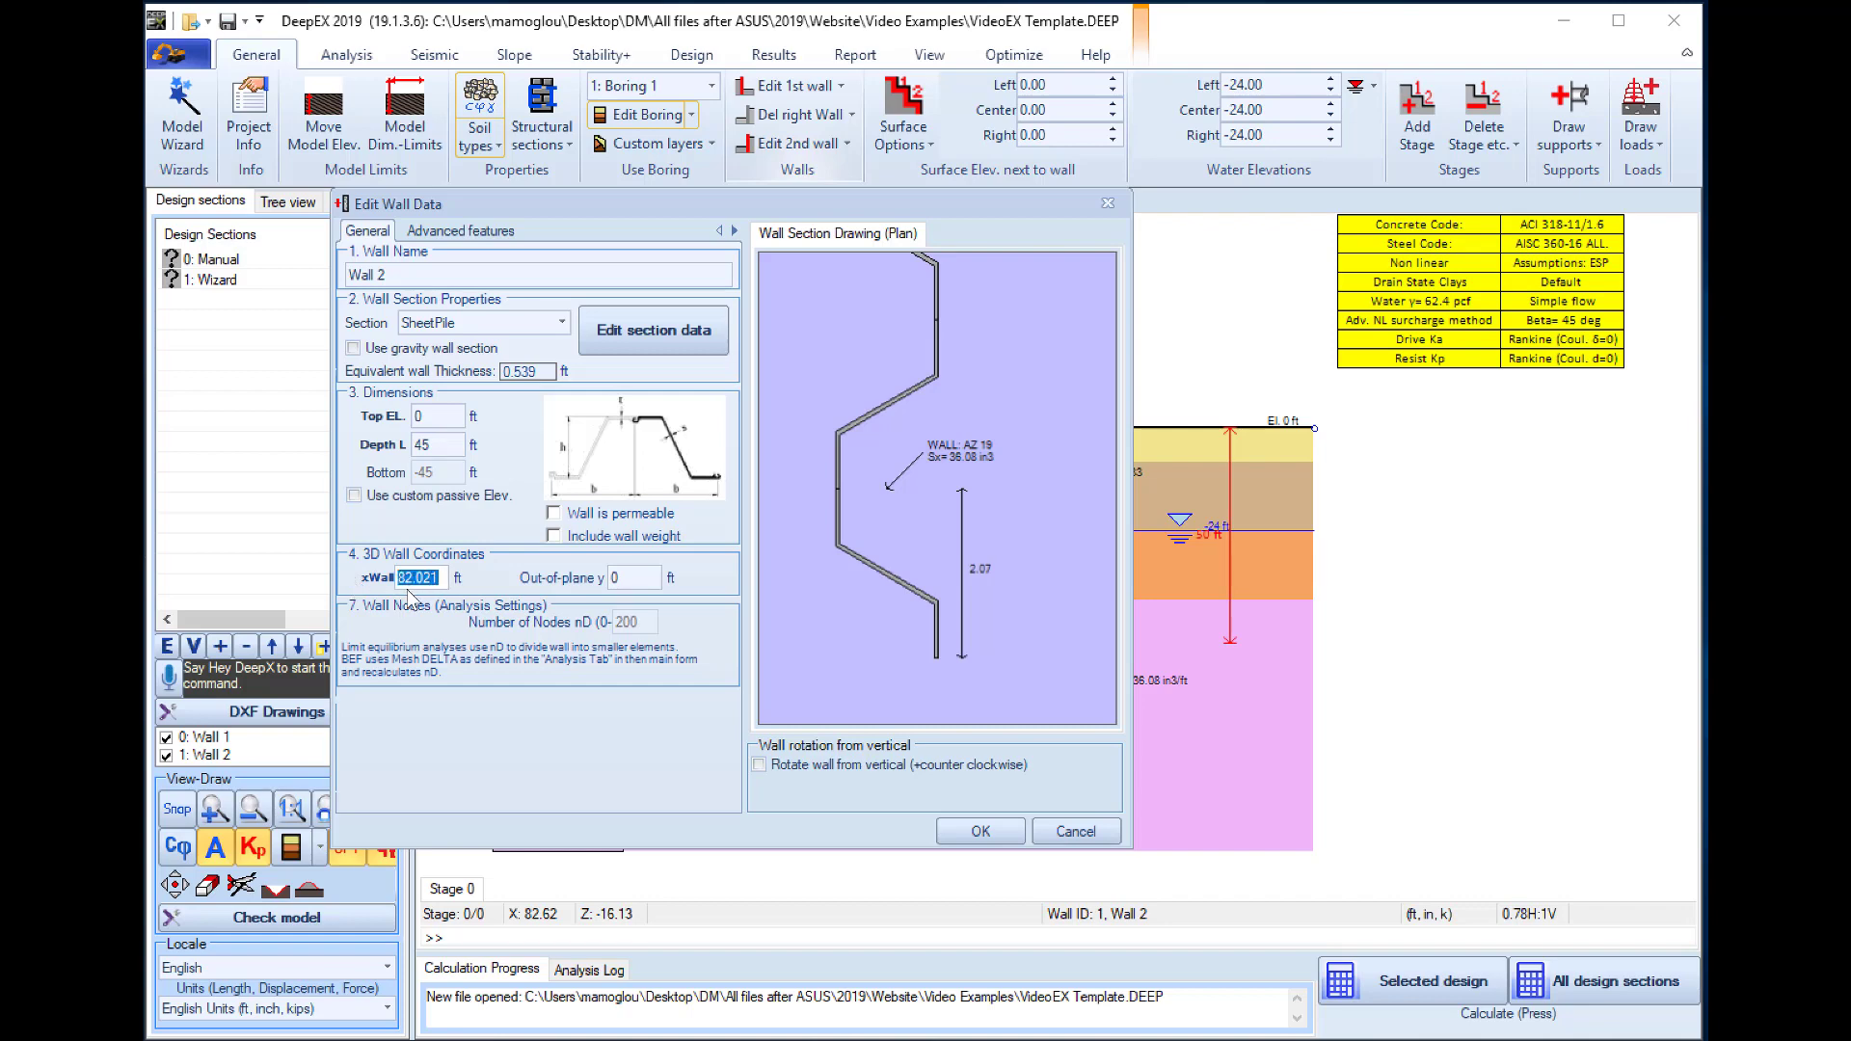
pyautogui.write('60')
pyautogui.click(994, 833)
# - Add a construction stage after Stage 0 and set its left and center surface elevations to -5 ft
pyautogui.rightClick(458, 889)
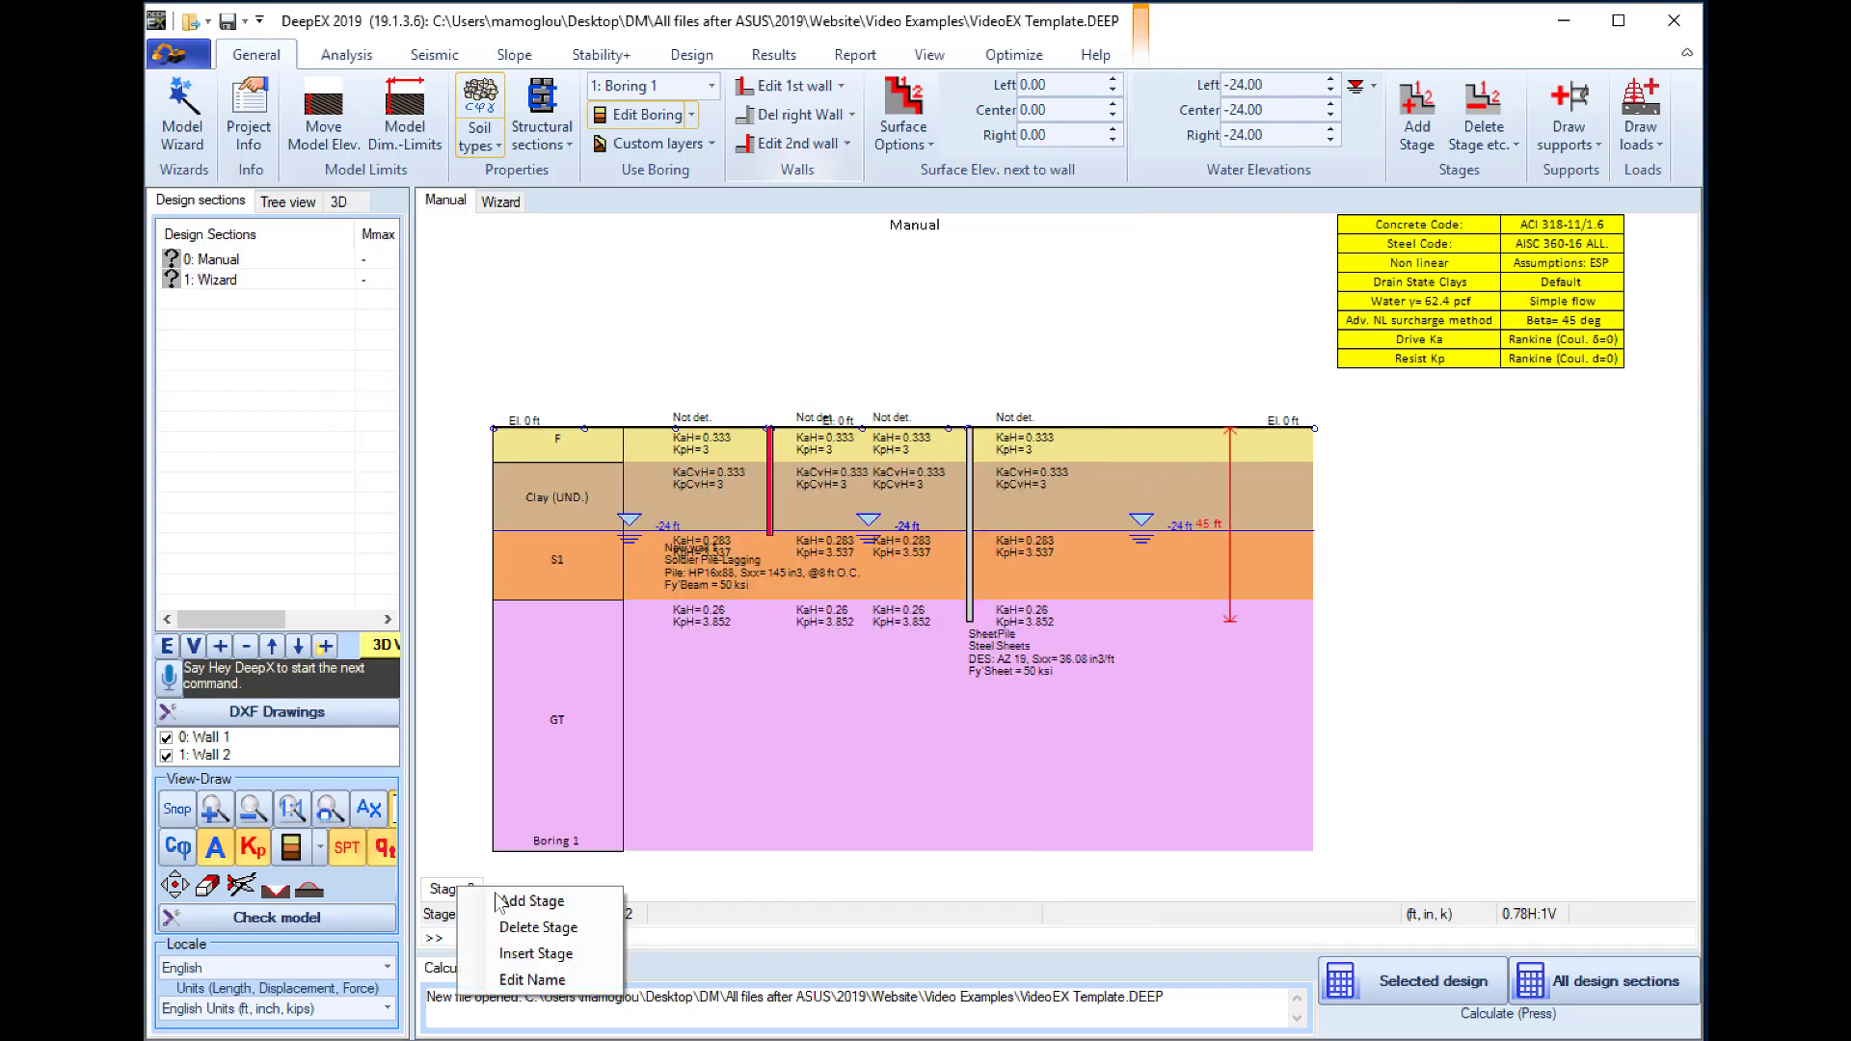
pyautogui.click(519, 902)
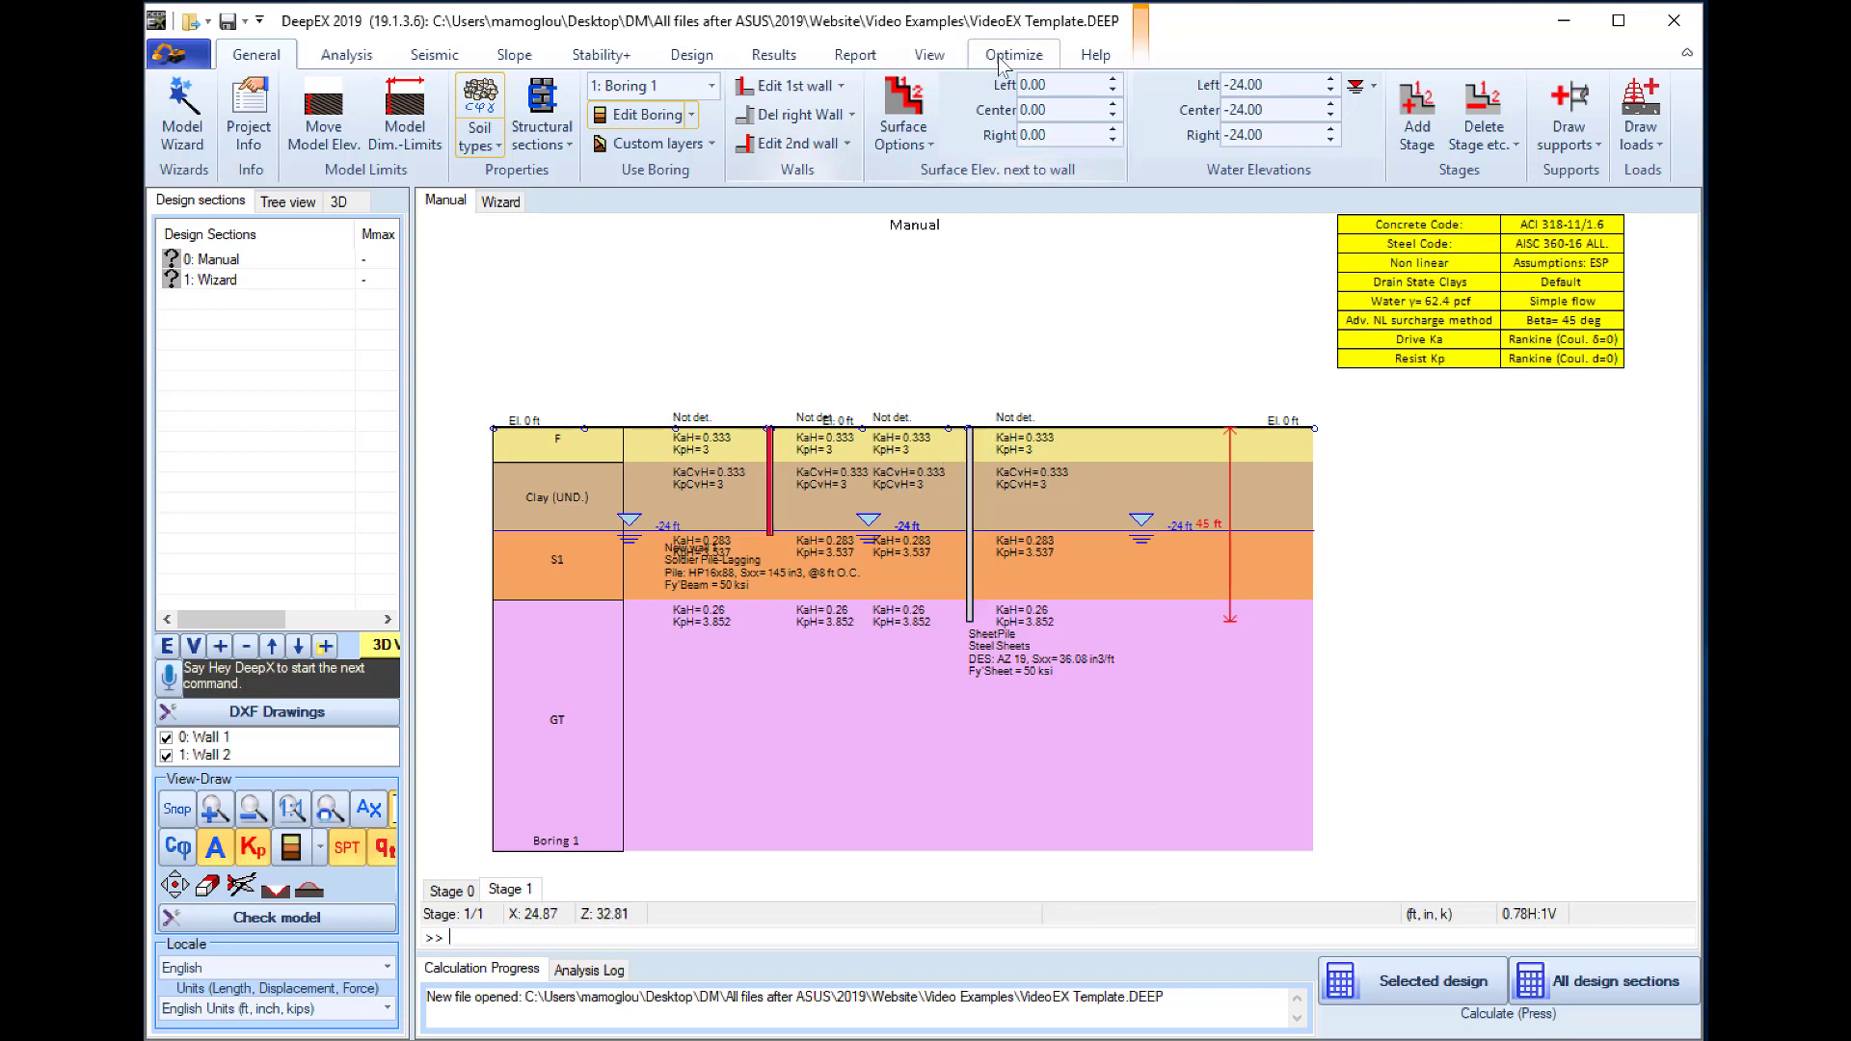
pyautogui.click(1038, 86)
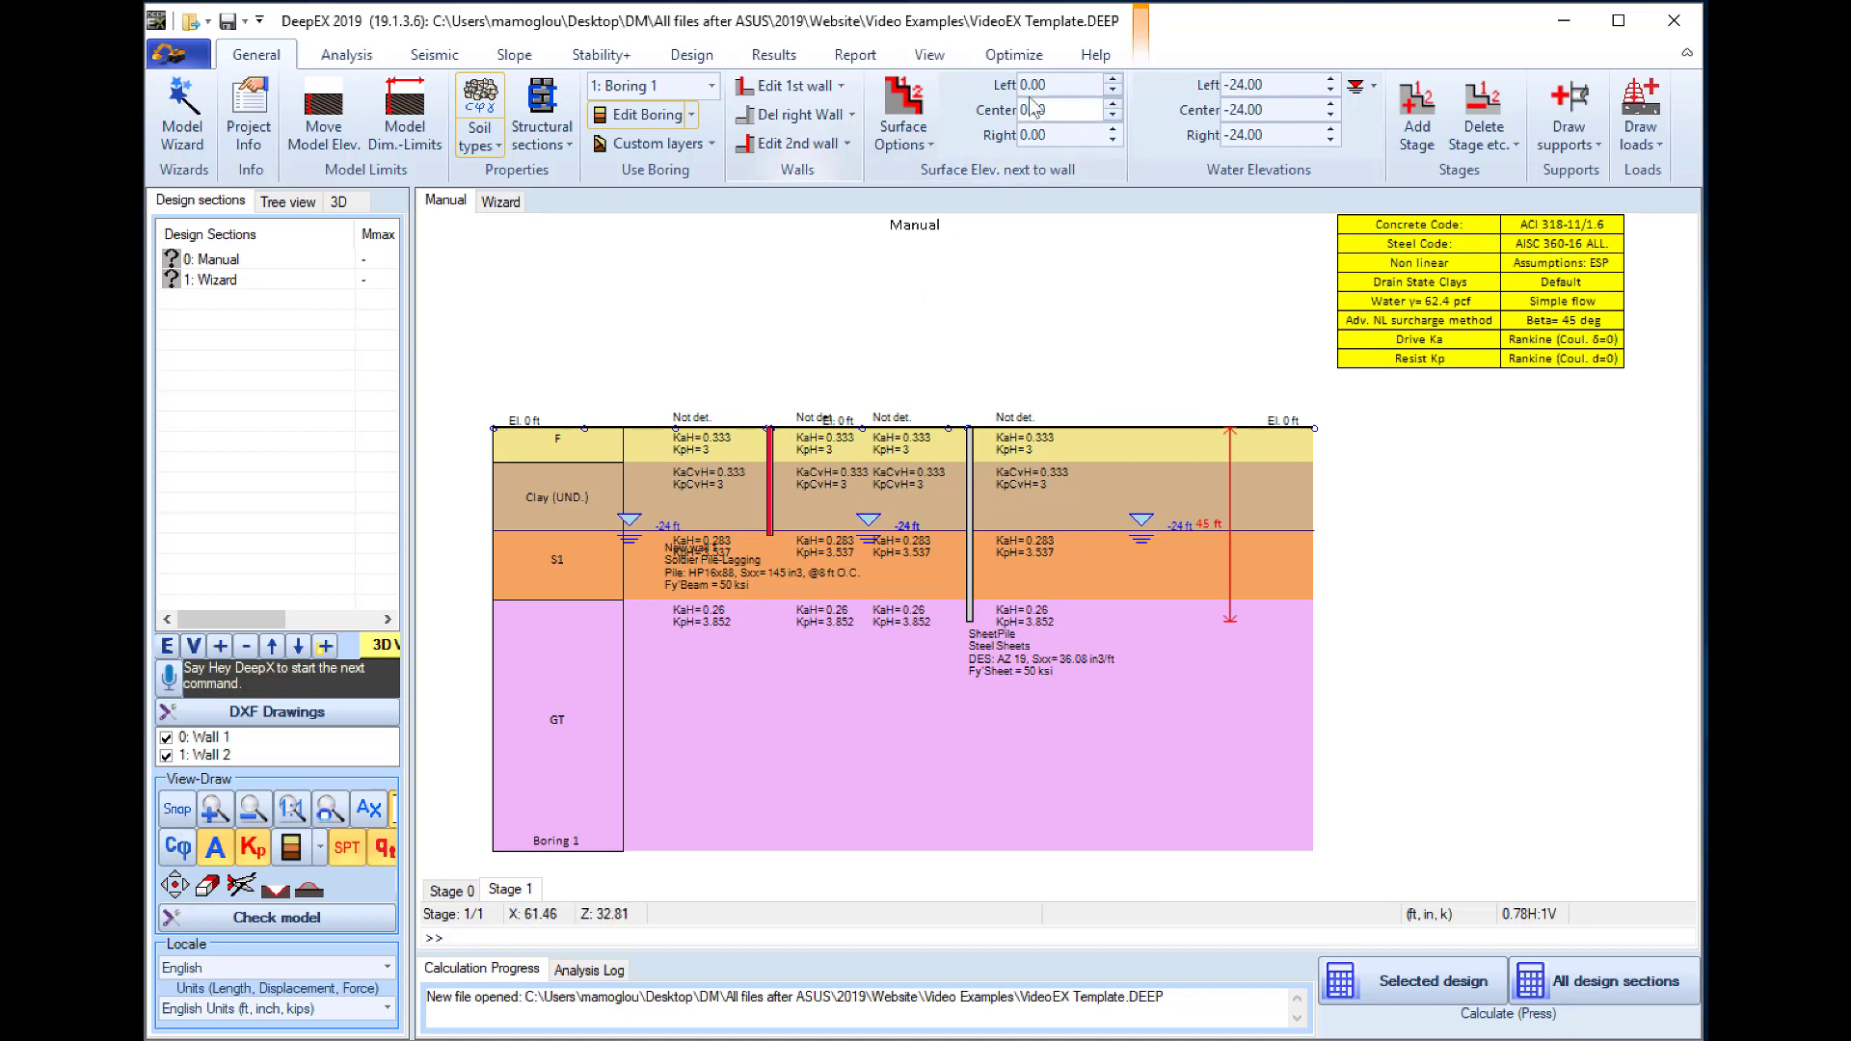
pyautogui.write('-5')
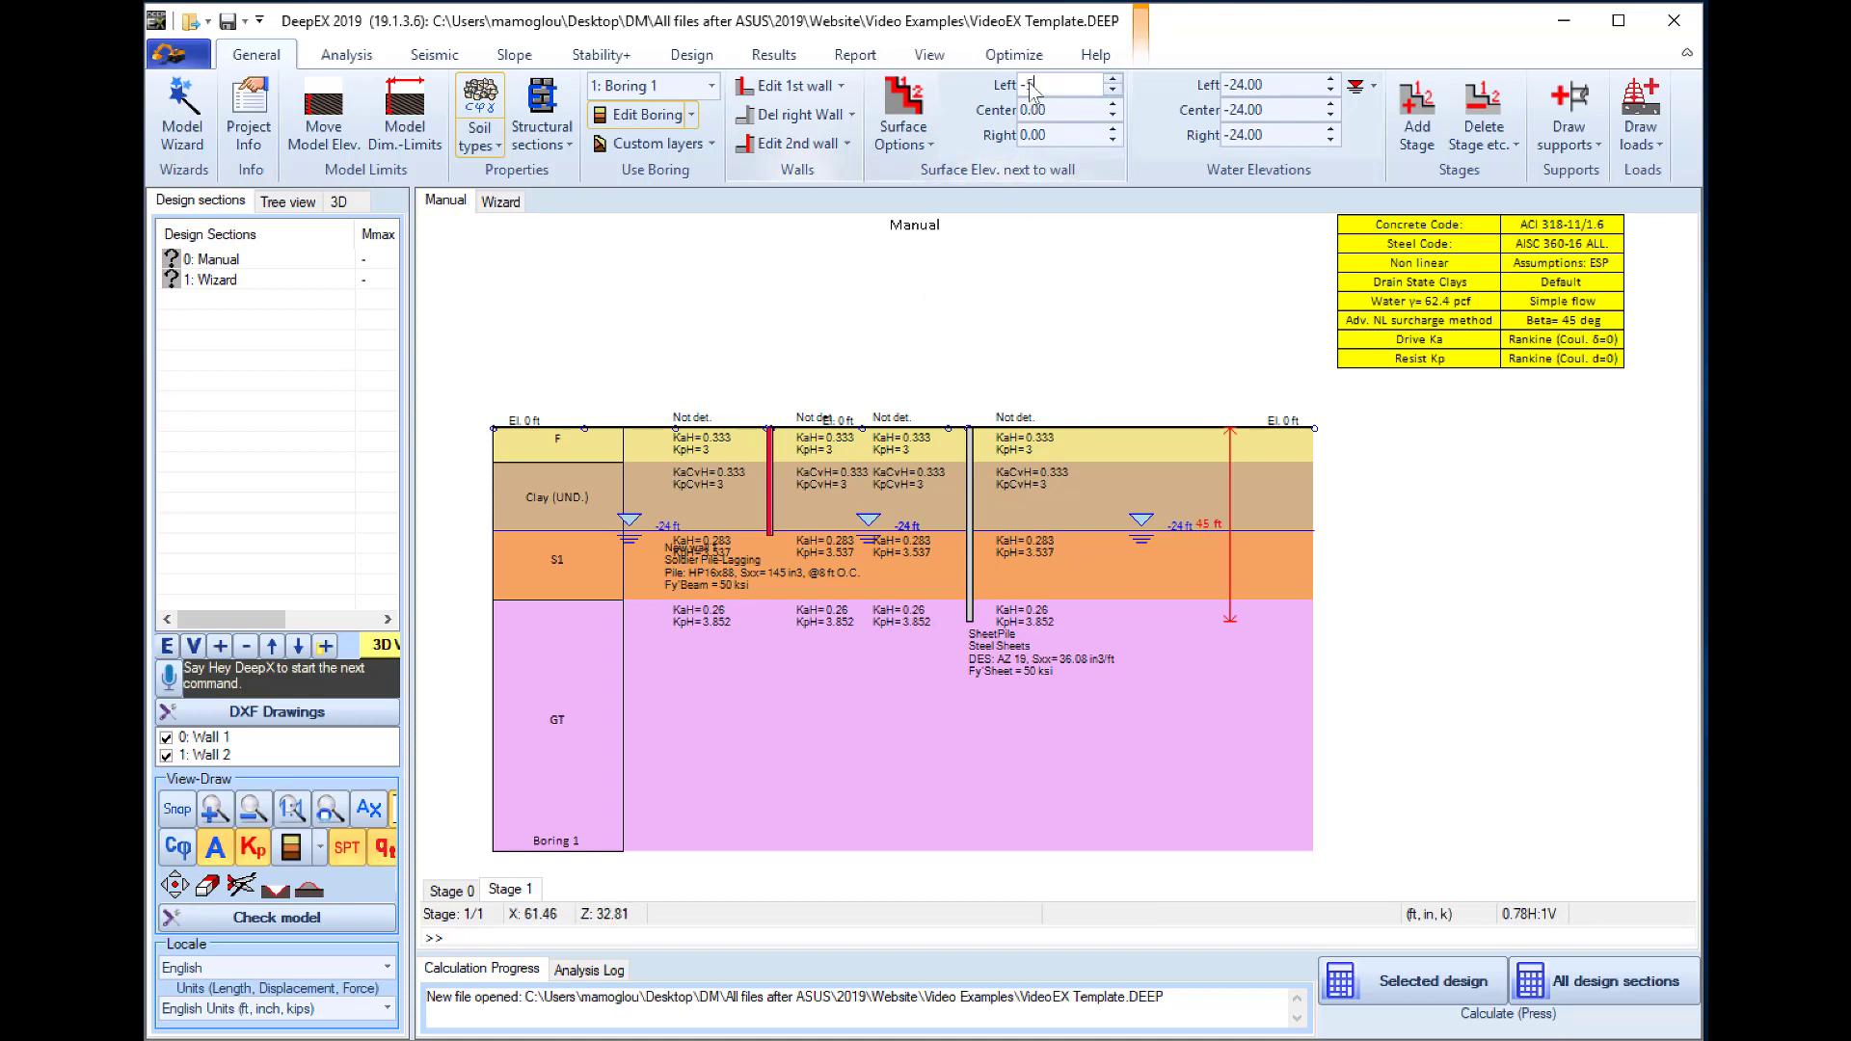
pyautogui.press('Return')
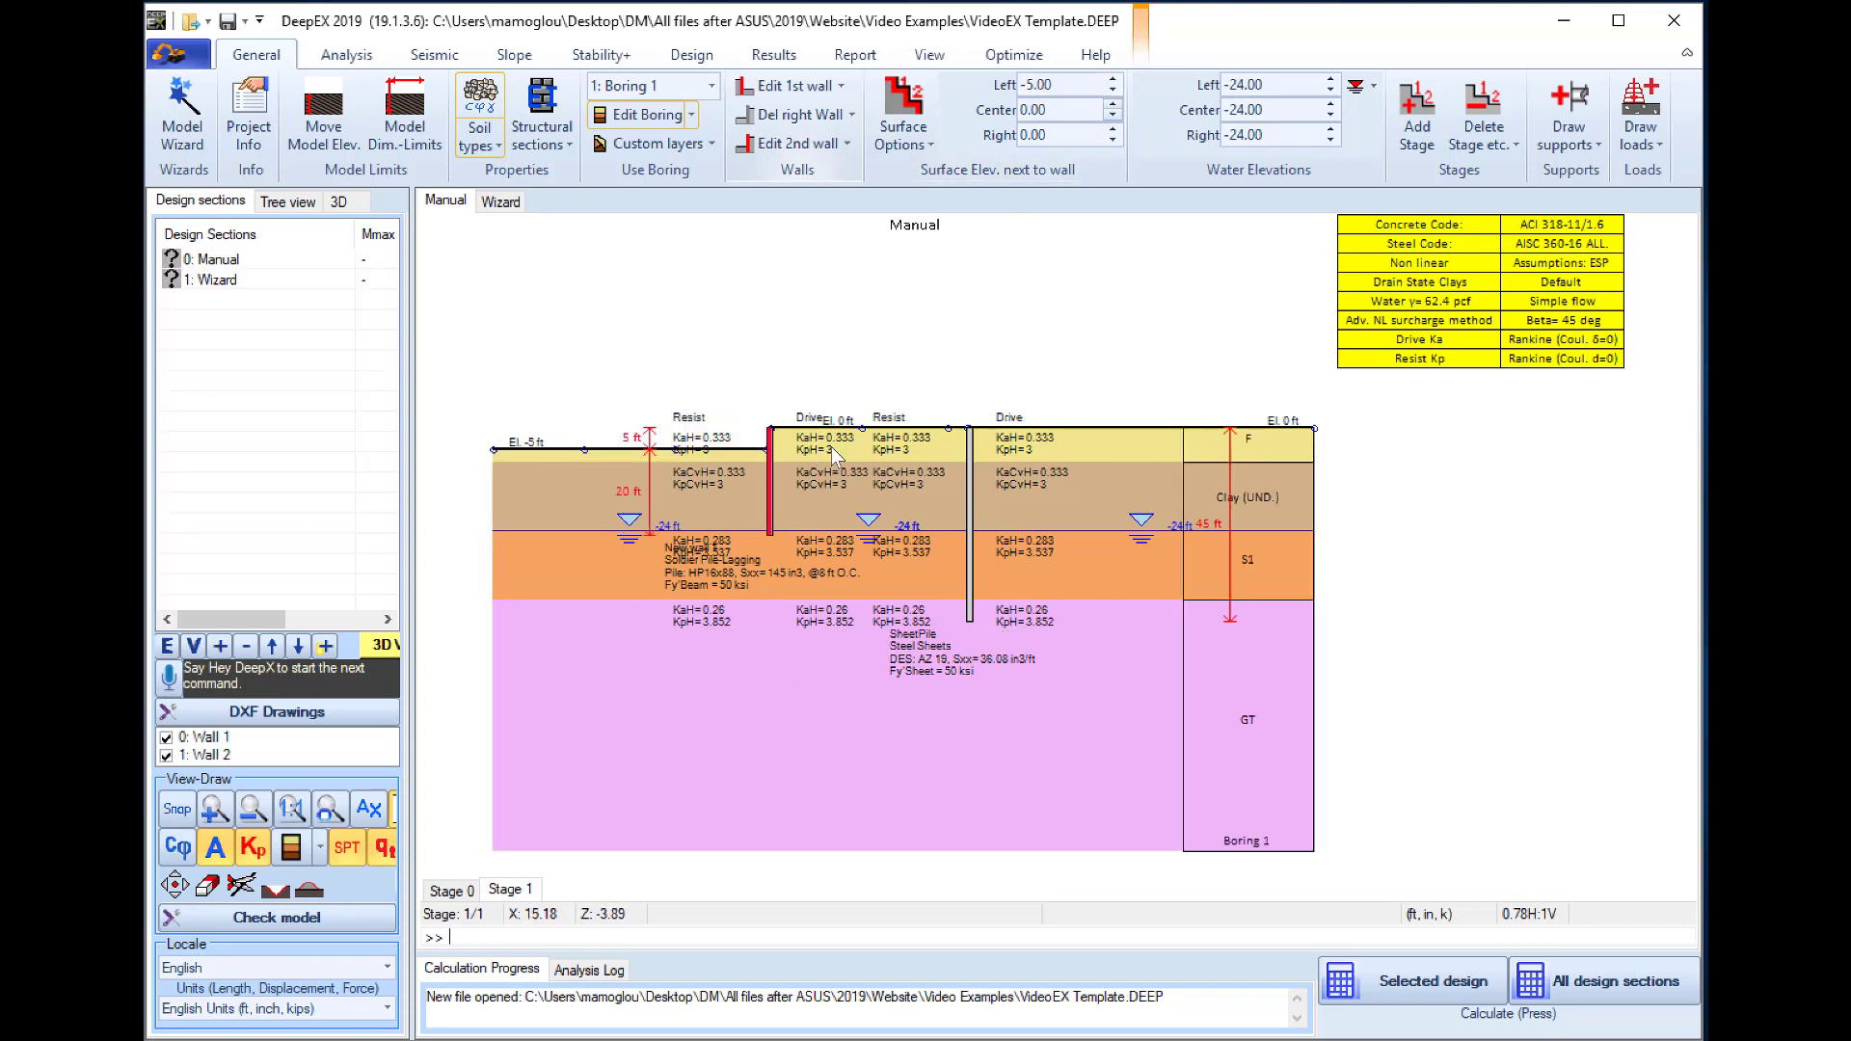
pyautogui.click(1033, 112)
pyautogui.write('-')
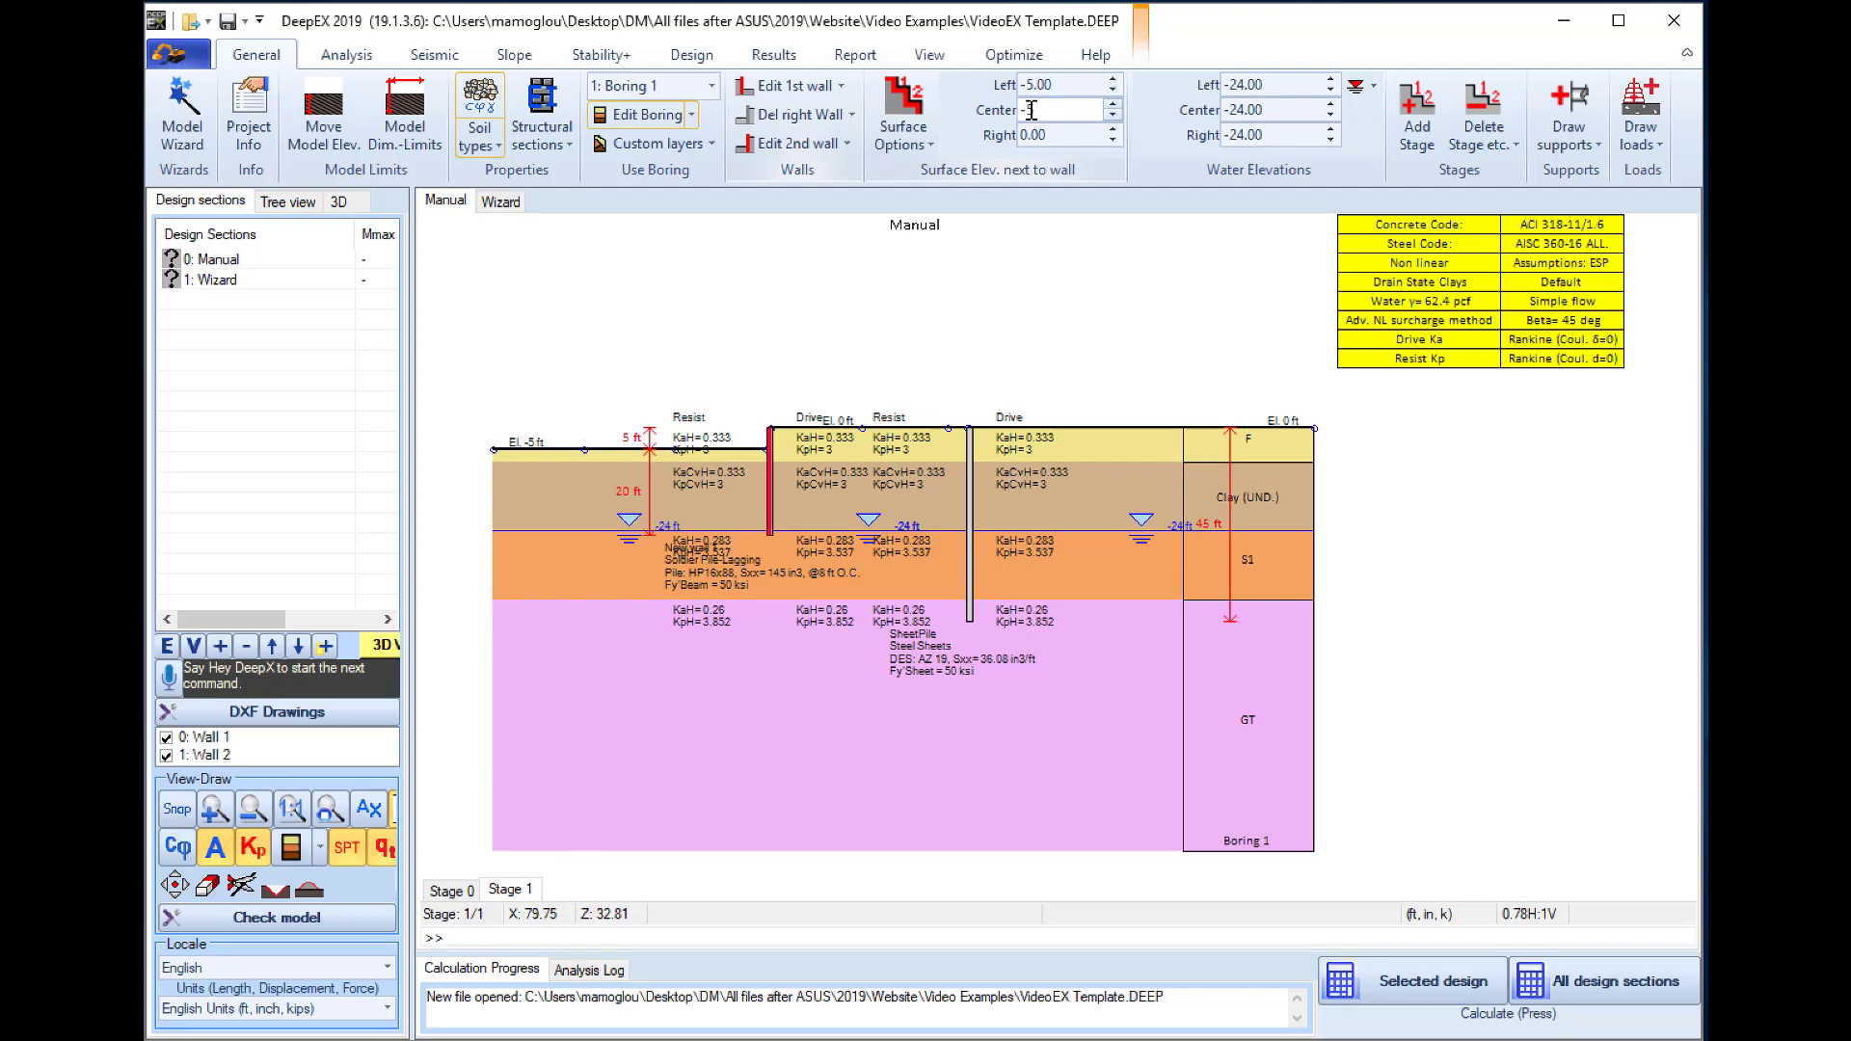
pyautogui.write('5')
pyautogui.press('Return')
# - Add a stage after Stage 1 and draw a ground anchor from the left wall to the right wall at about El. -3 ft
pyautogui.rightClick(505, 888)
pyautogui.click(552, 898)
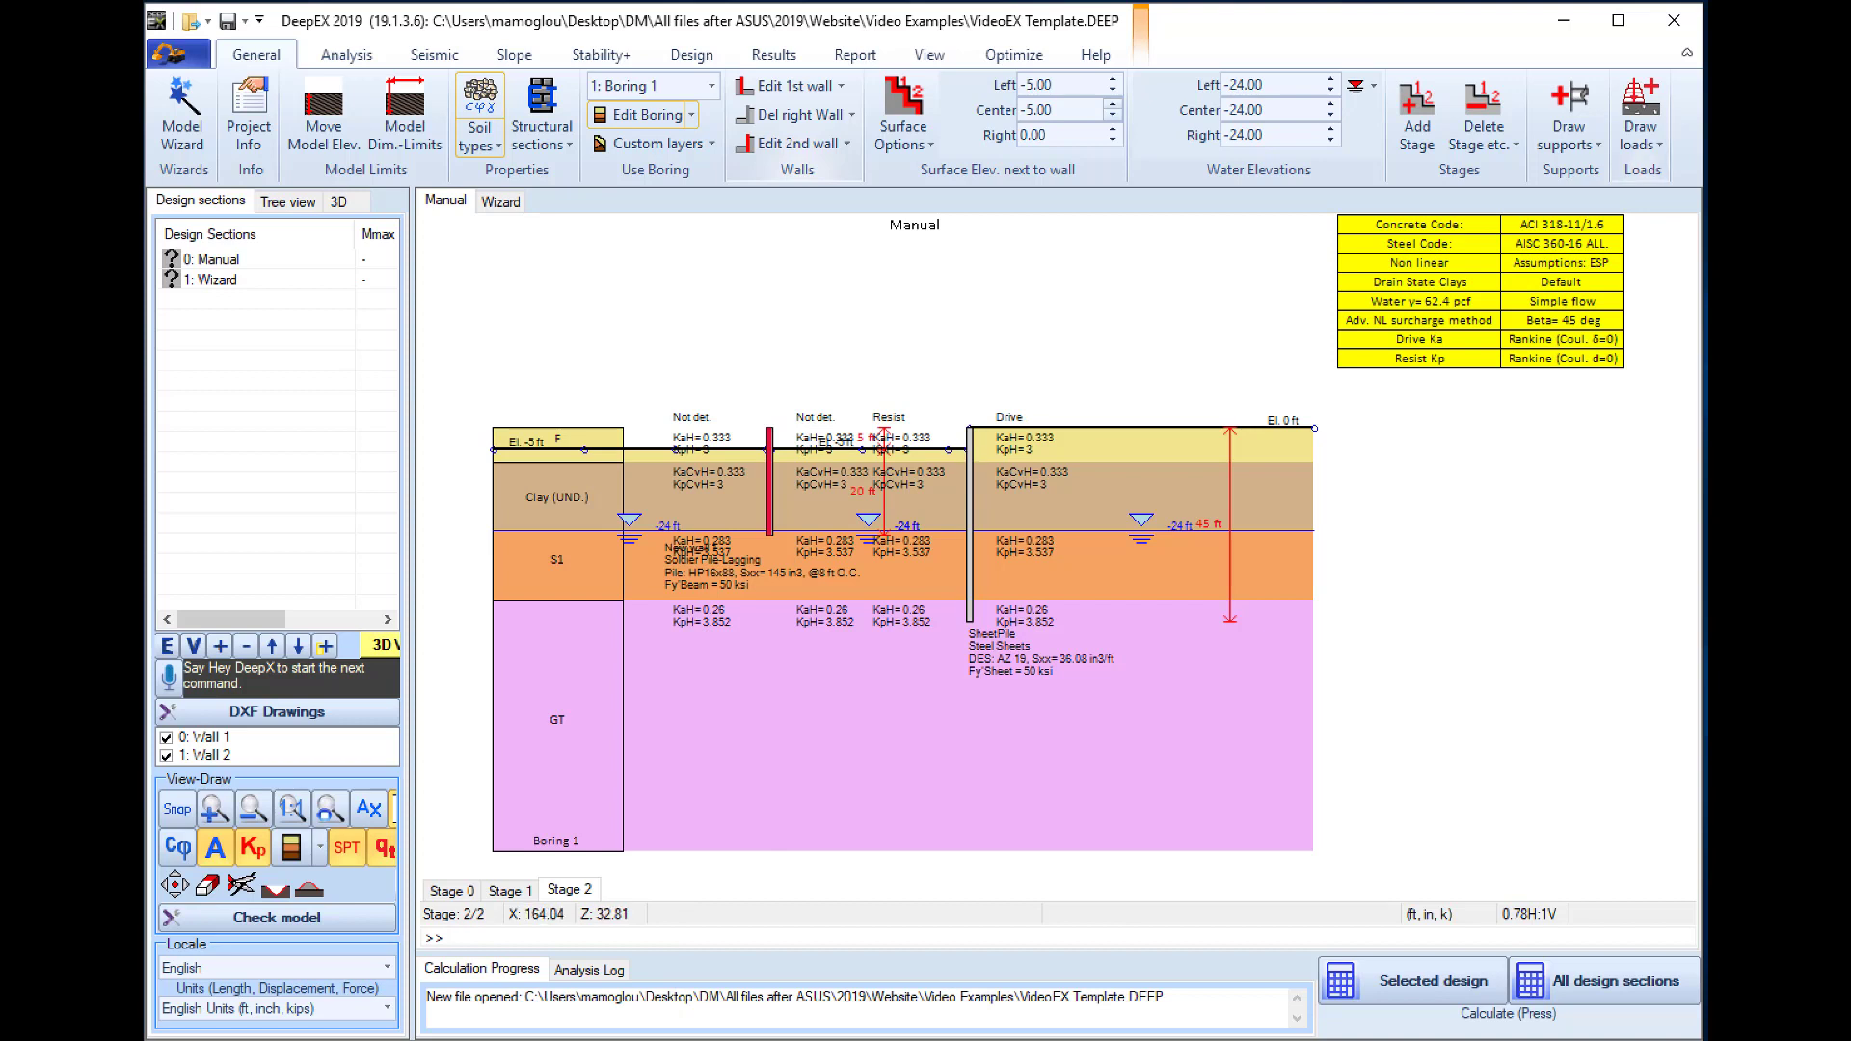
pyautogui.click(1569, 148)
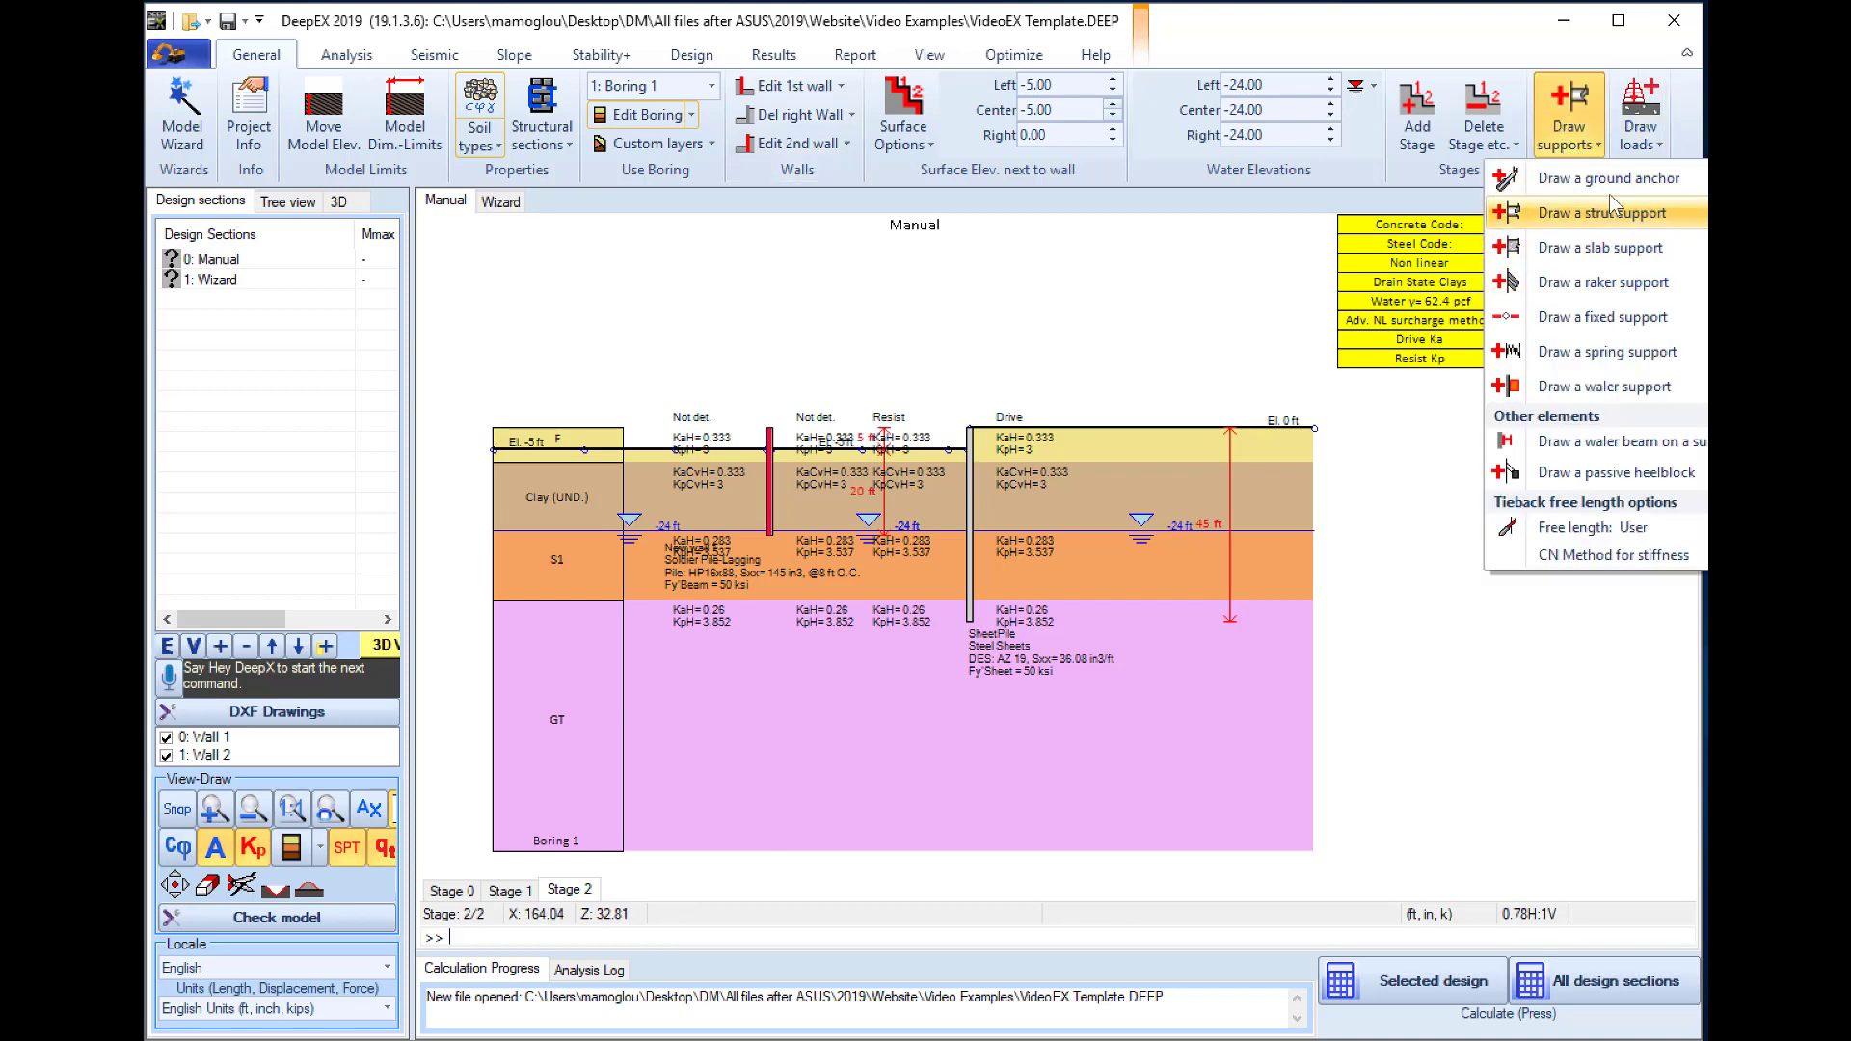
pyautogui.click(1579, 177)
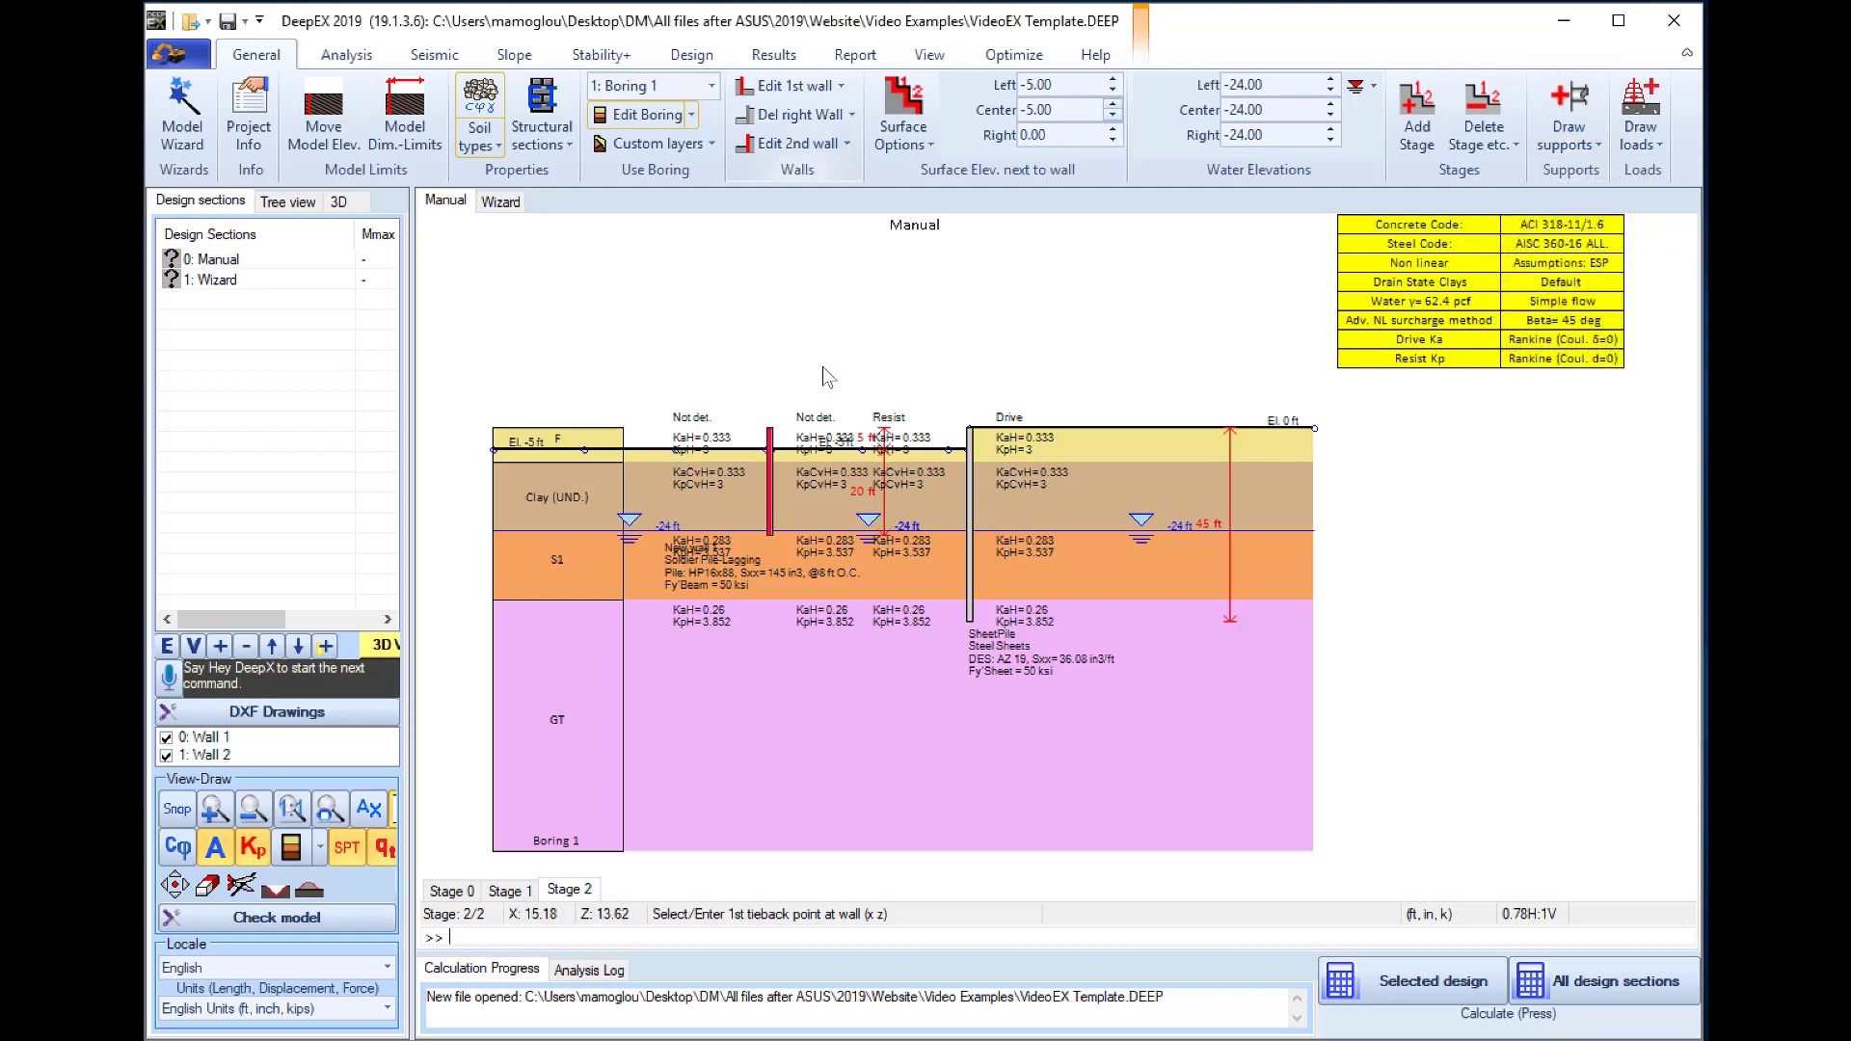
pyautogui.click(772, 448)
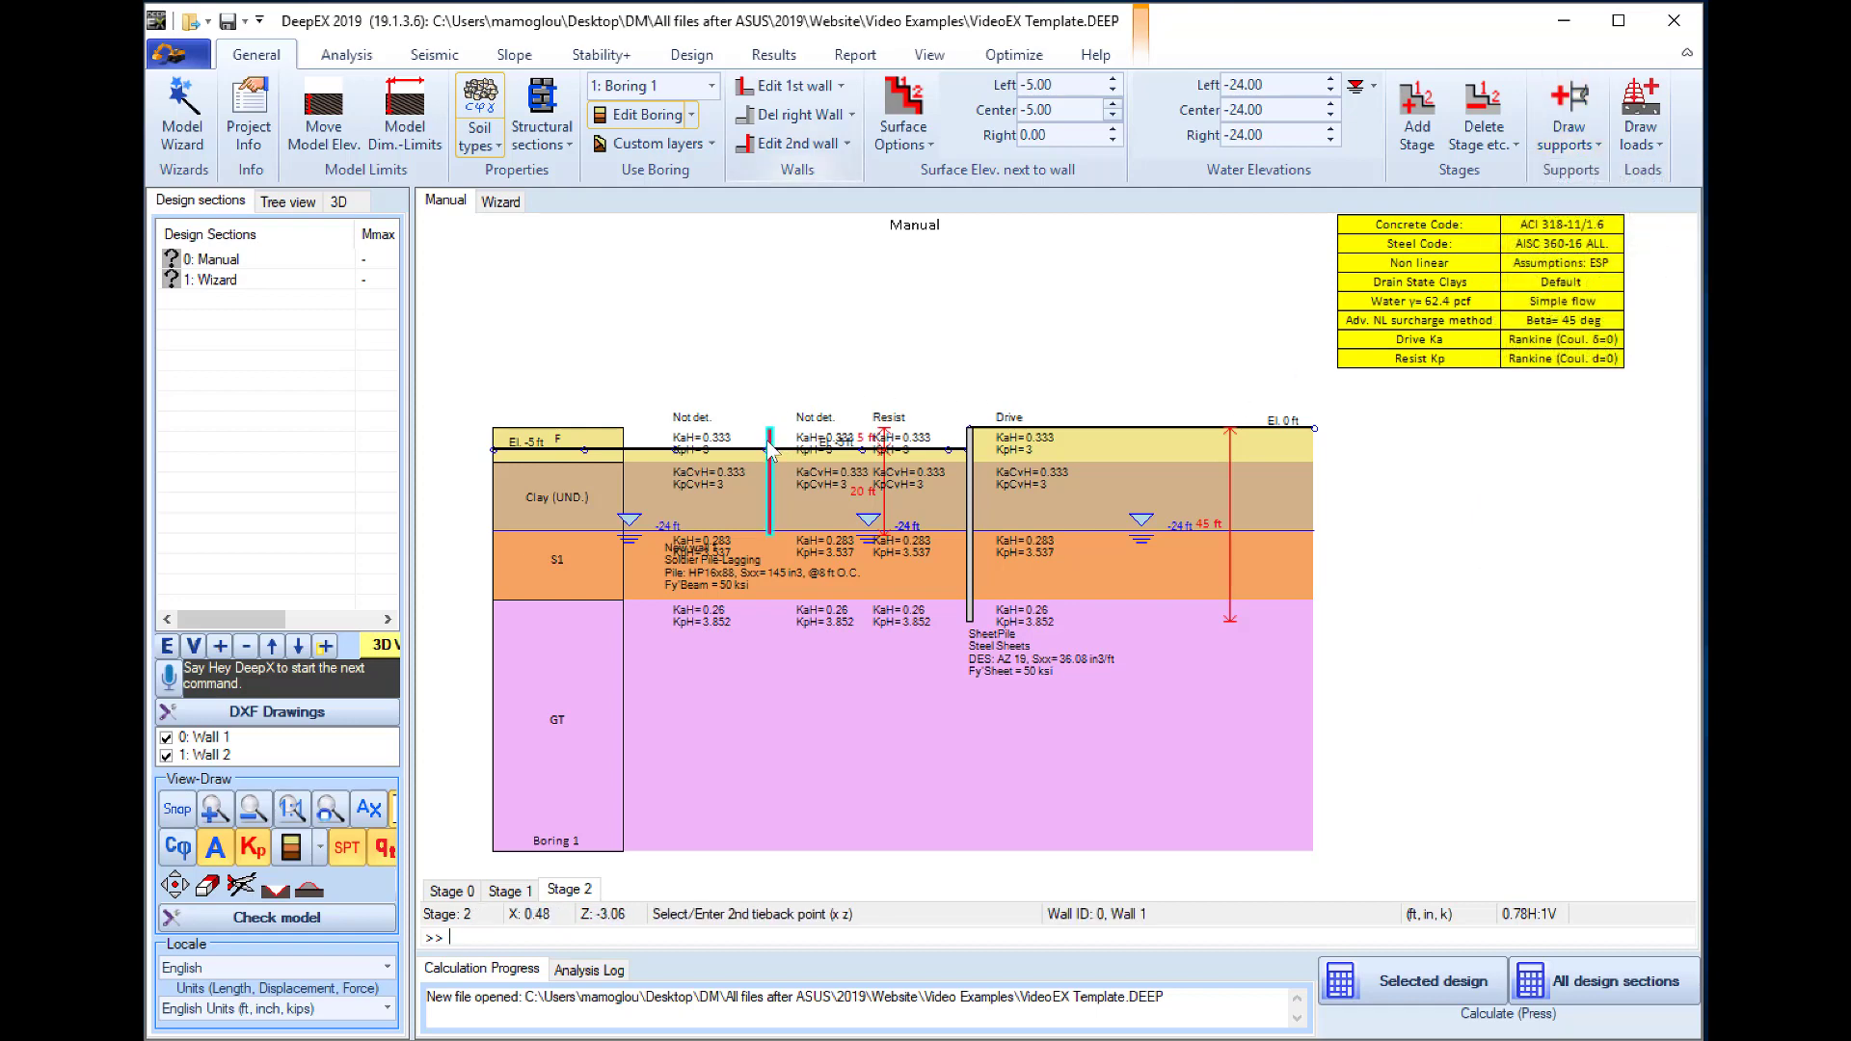
pyautogui.click(972, 448)
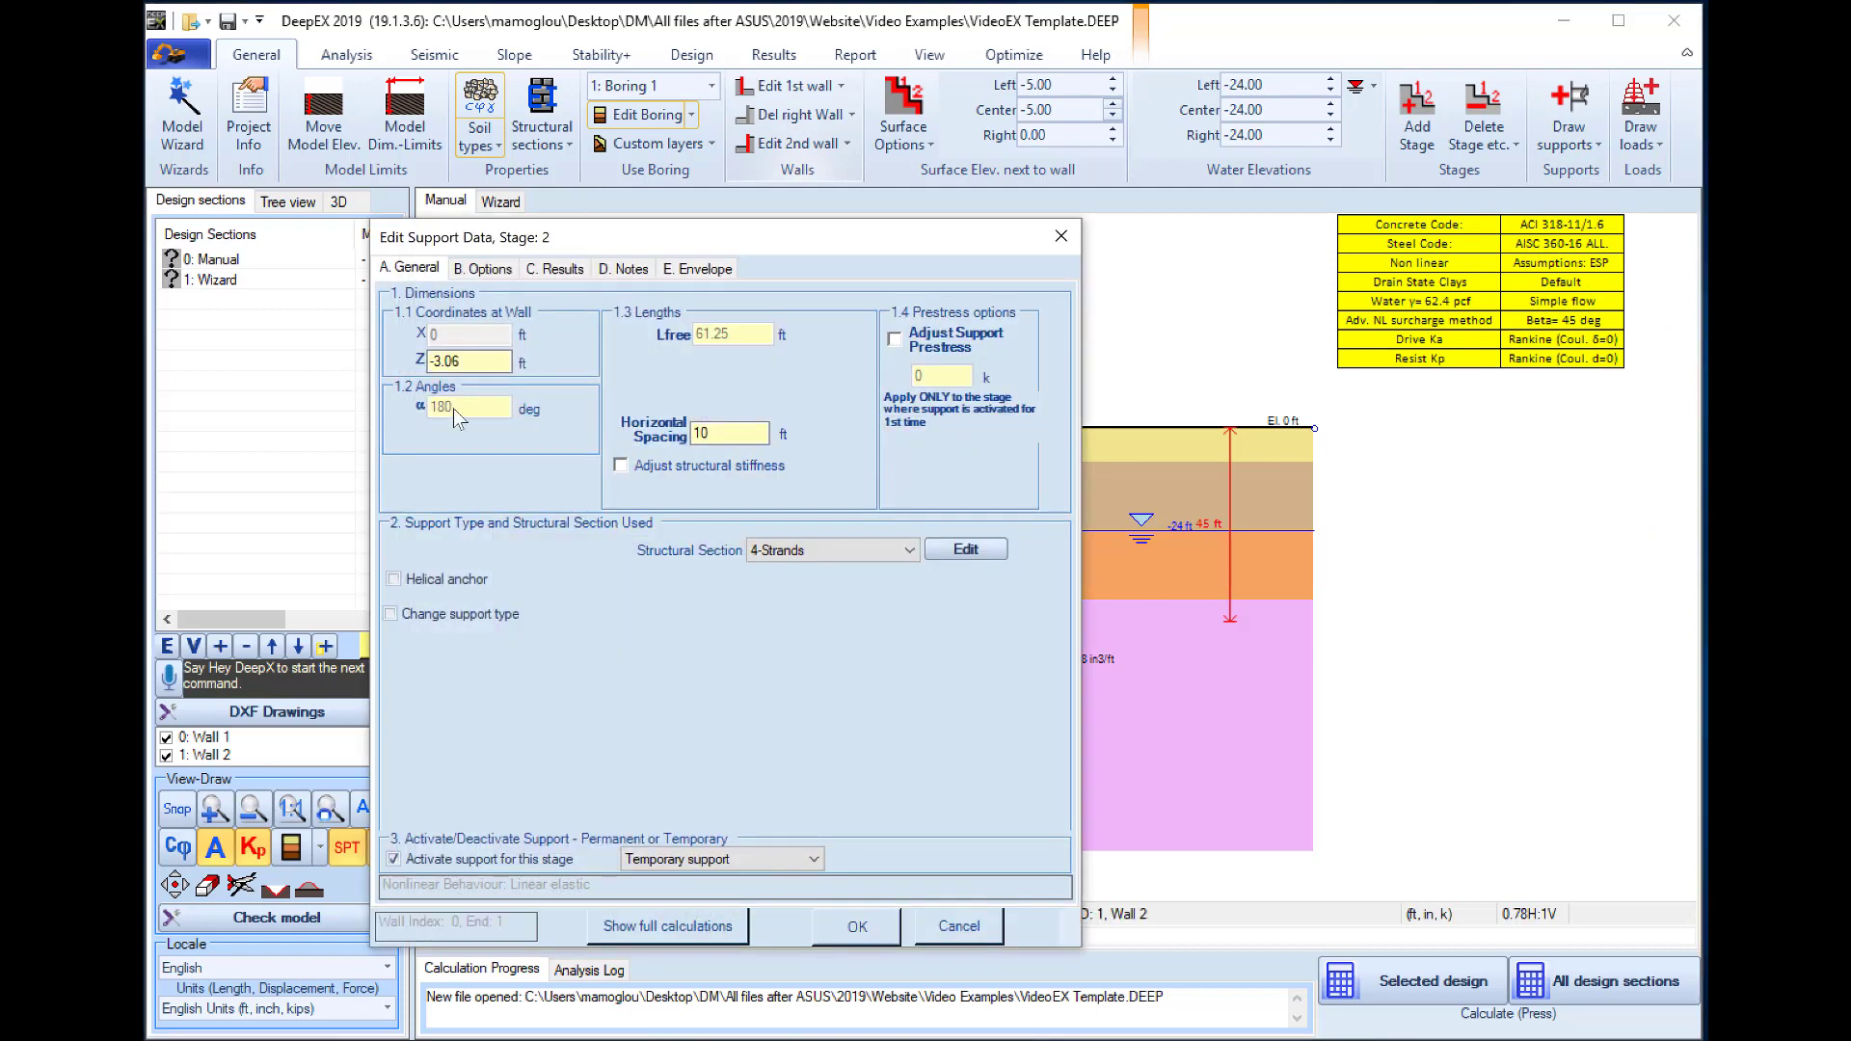
# - Set the tieback's elevation at the wall to -4 ft, review its 4-Strands section, and save the support
pyautogui.moveTo(463, 361); pyautogui.dragTo(439, 362)
pyautogui.write('4')
pyautogui.click(721, 429)
pyautogui.click(965, 550)
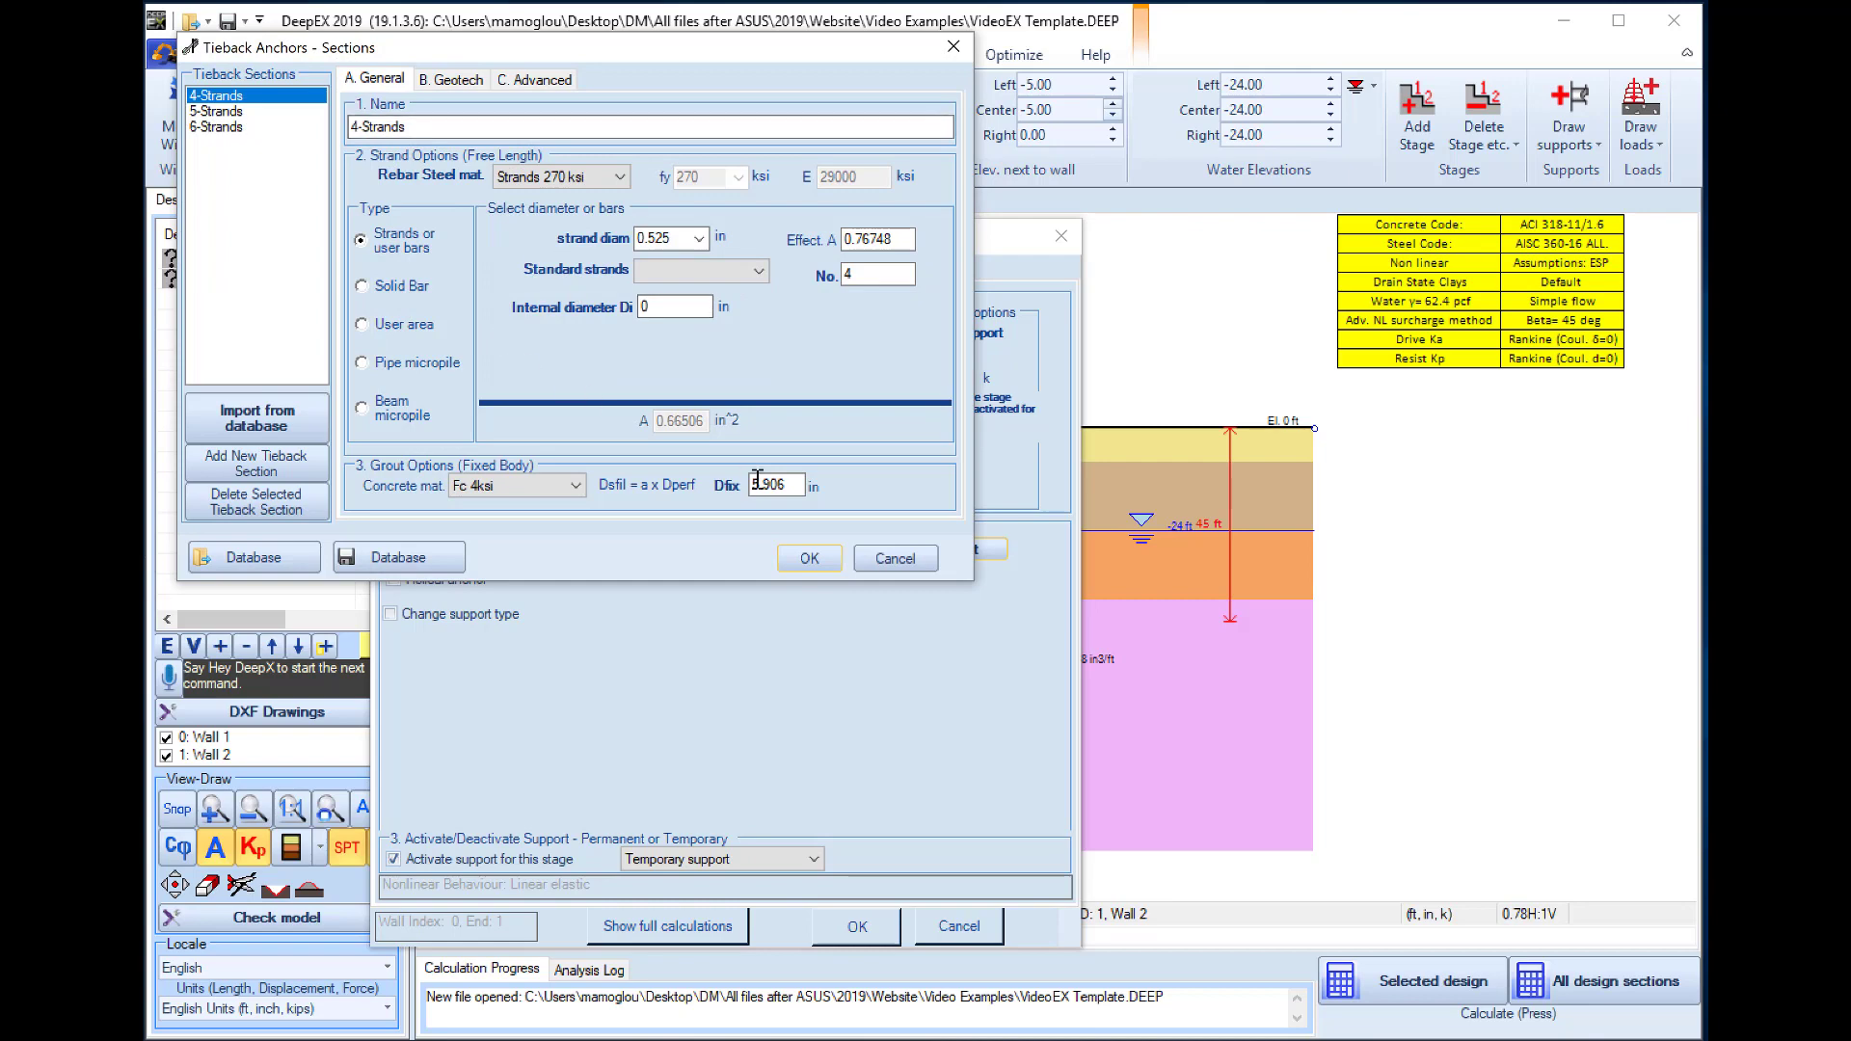
pyautogui.click(810, 559)
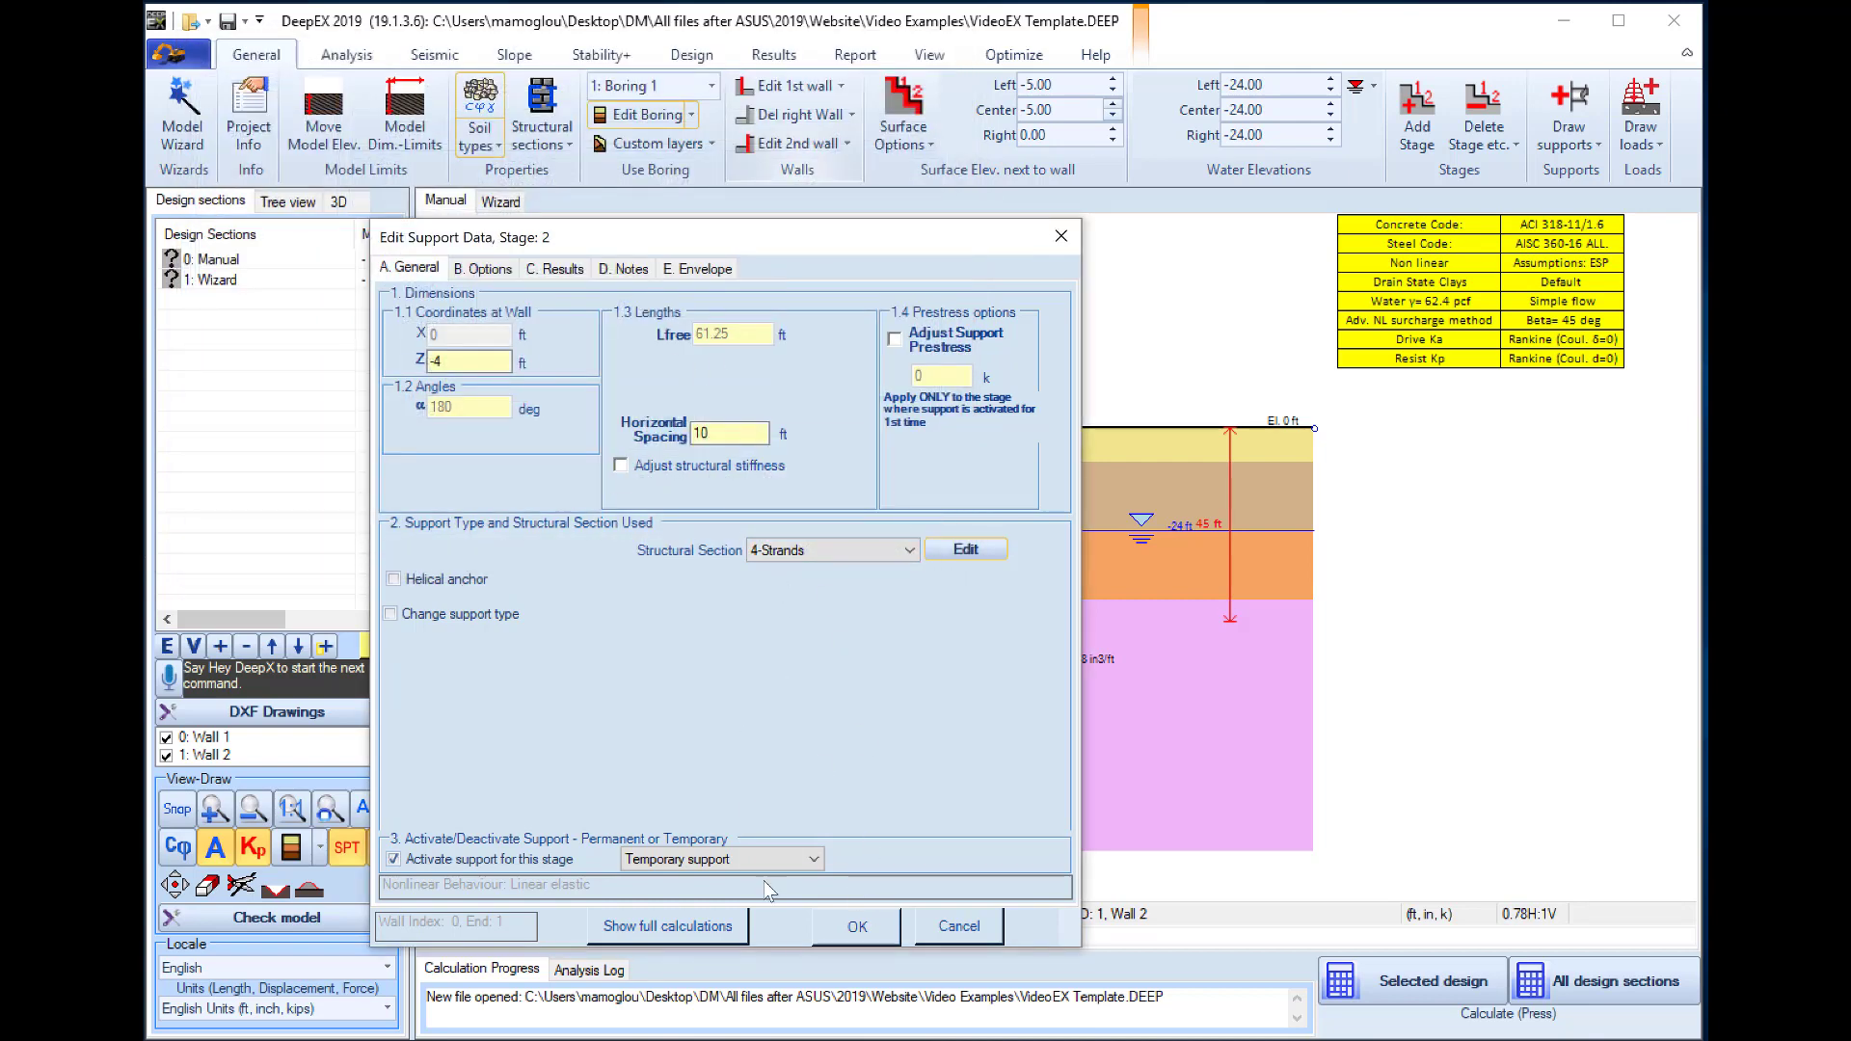
pyautogui.click(855, 928)
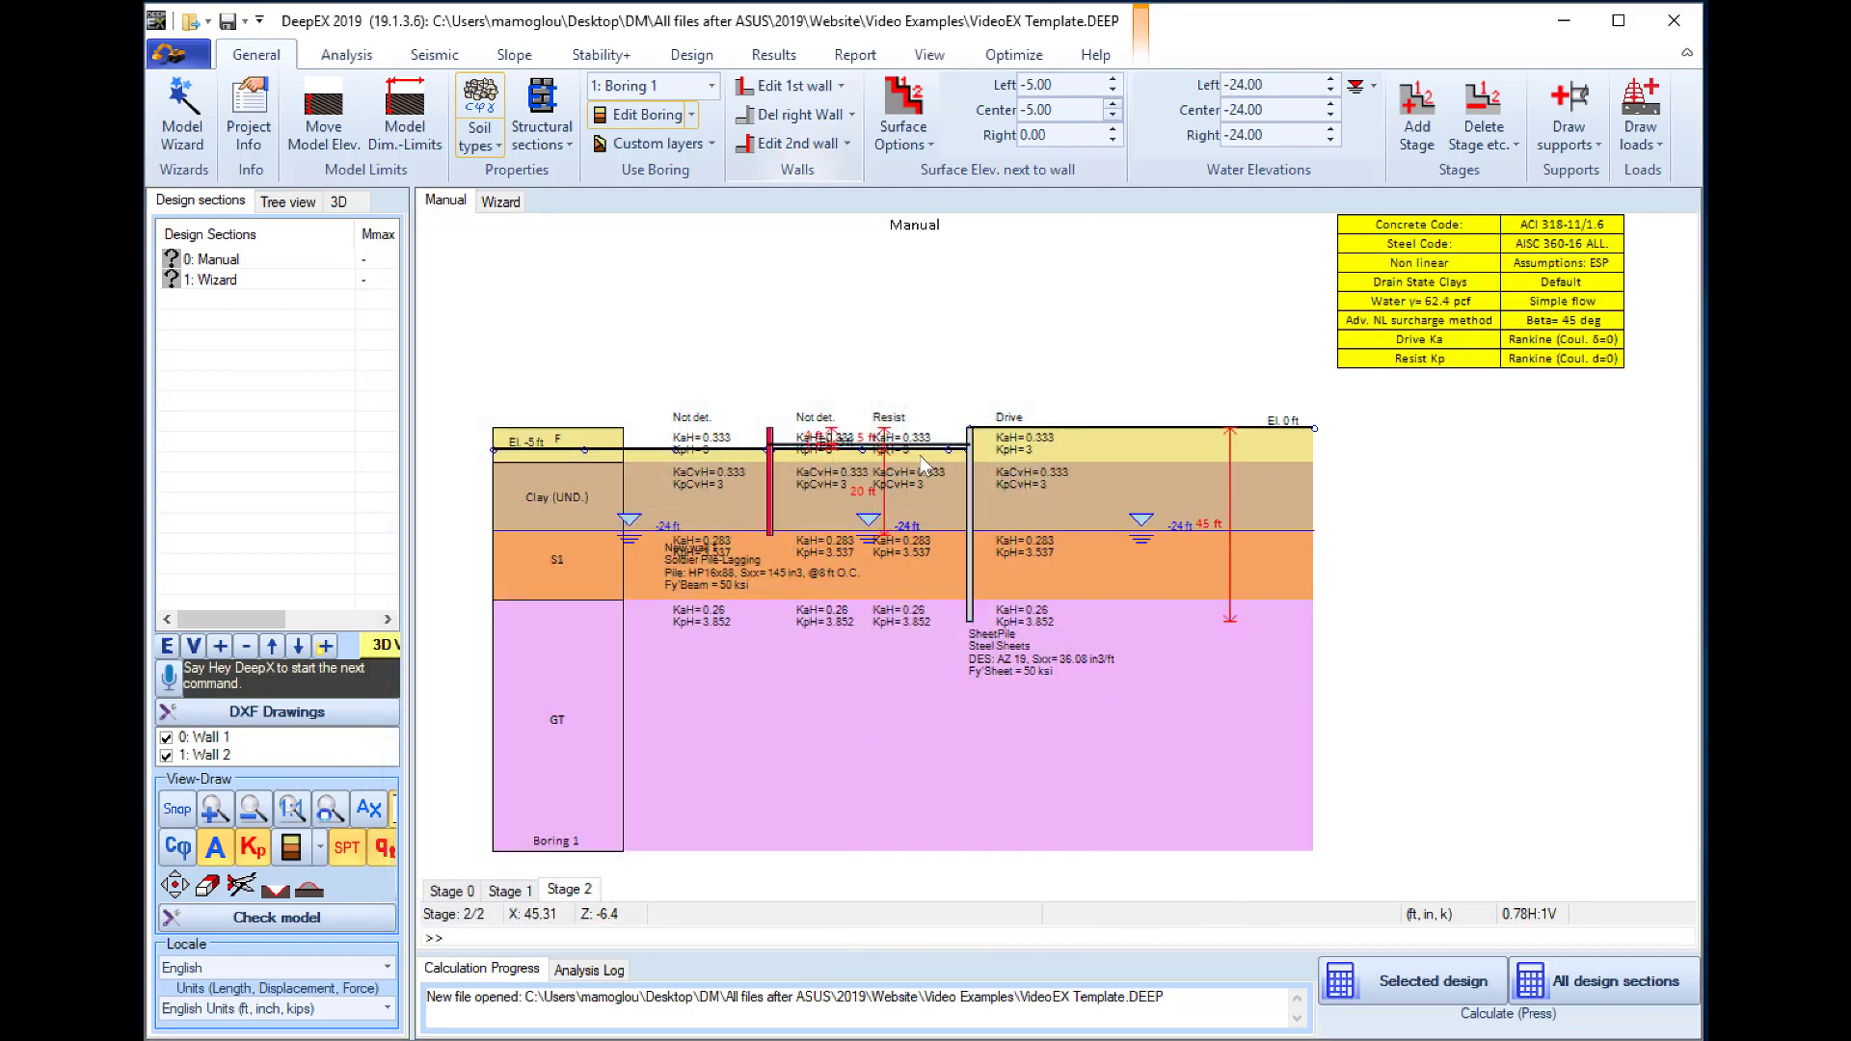
# - Add a stage after Stage 2 and set its center and left surface elevations to 0 ft
pyautogui.rightClick(567, 888)
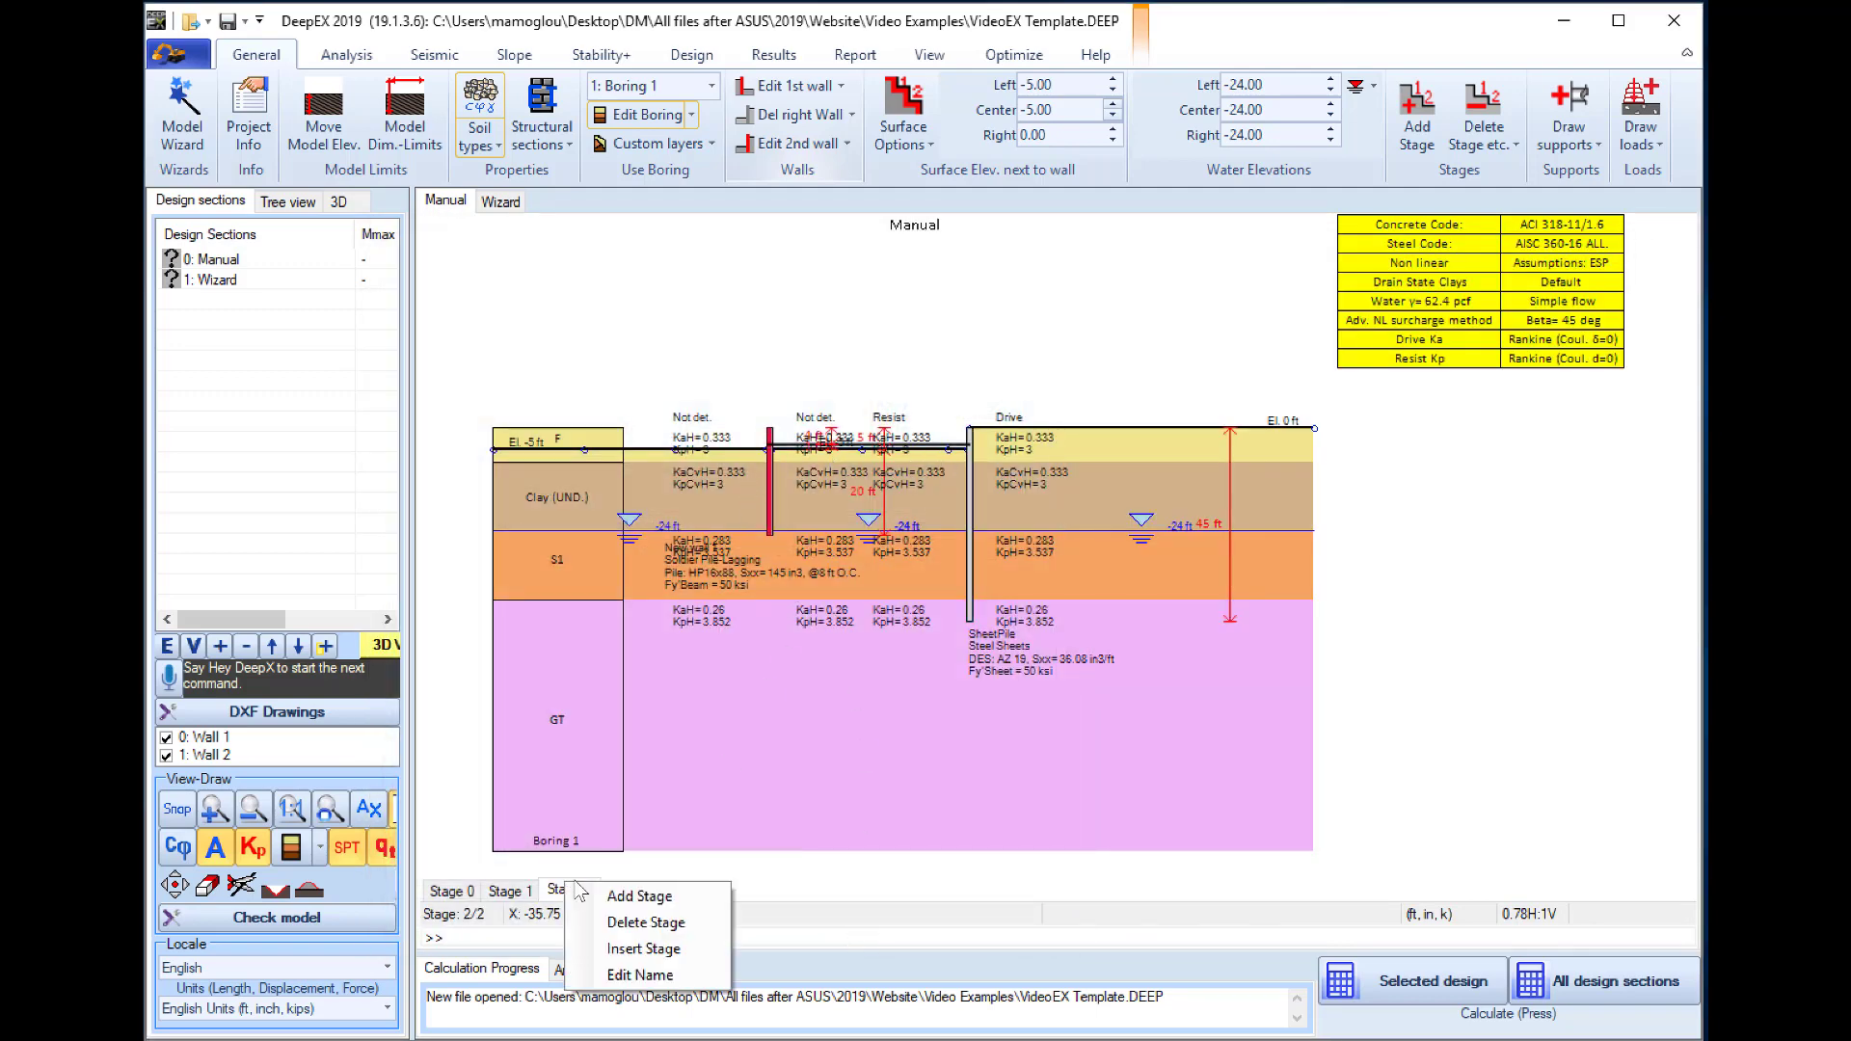
pyautogui.click(623, 899)
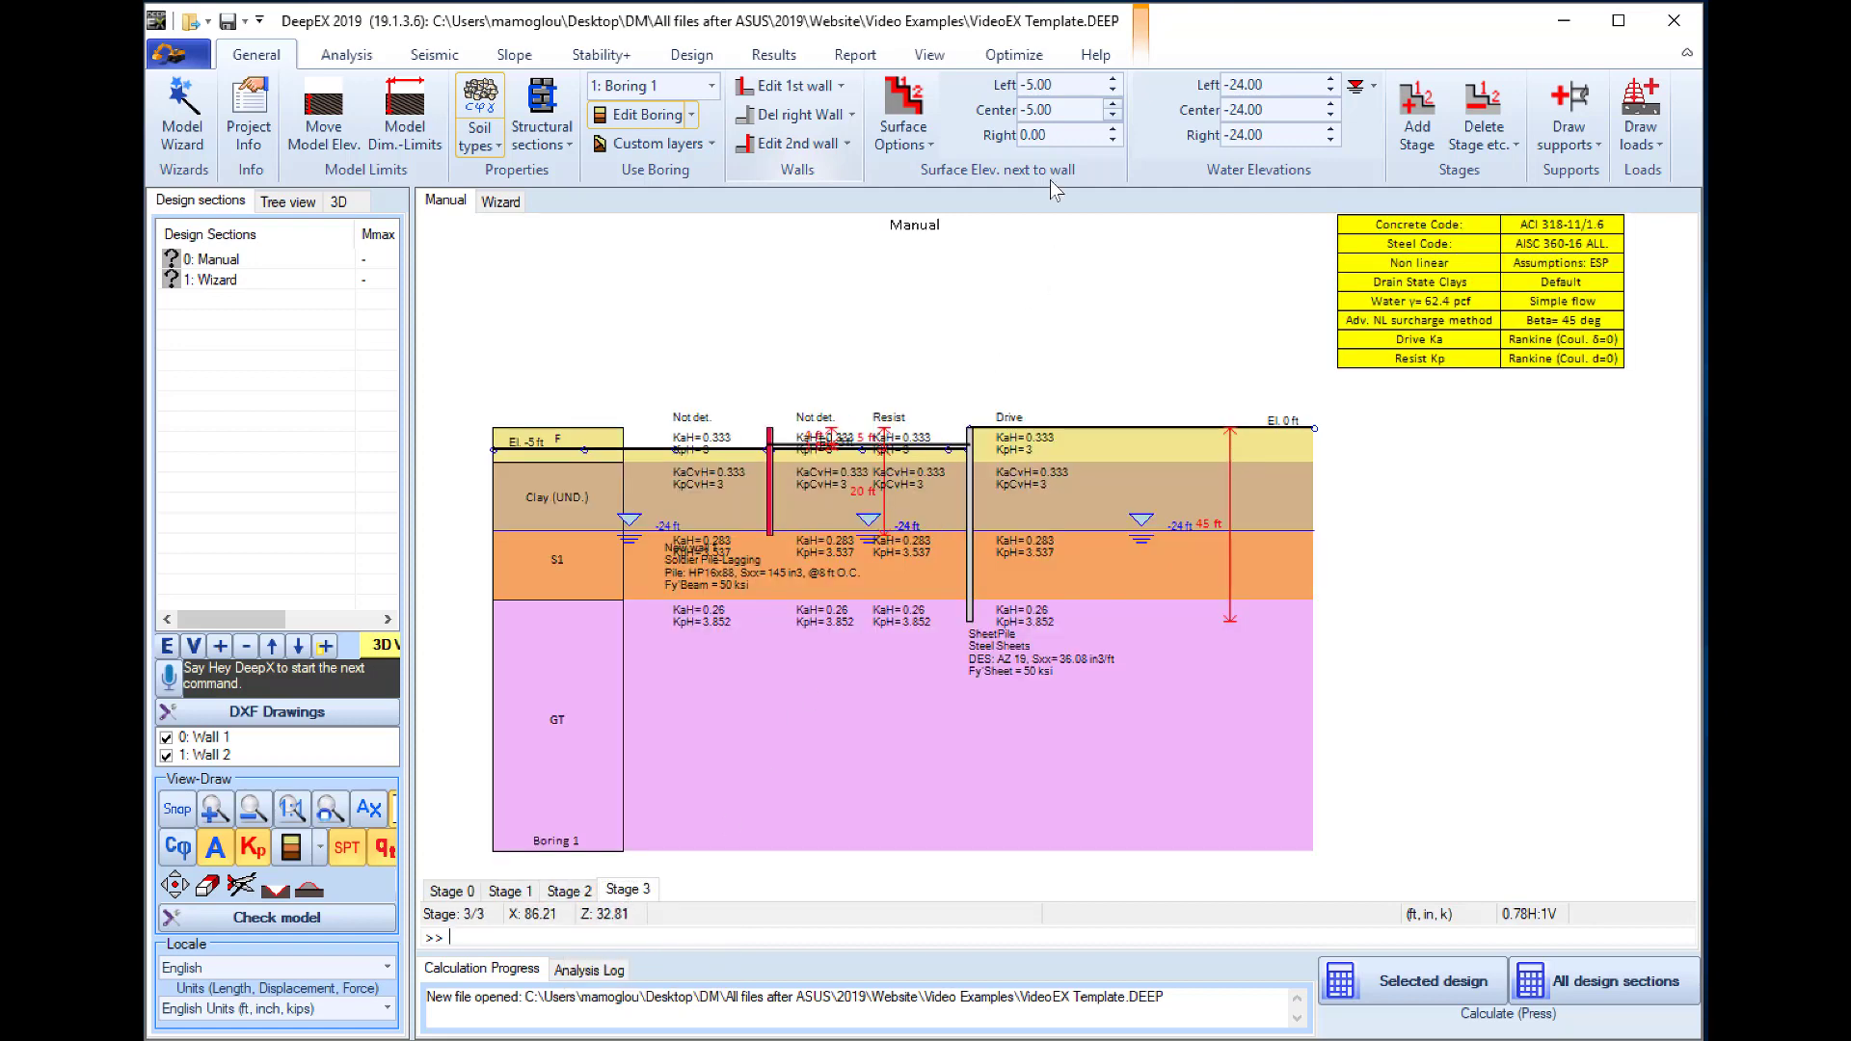
pyautogui.doubleClick(1045, 111)
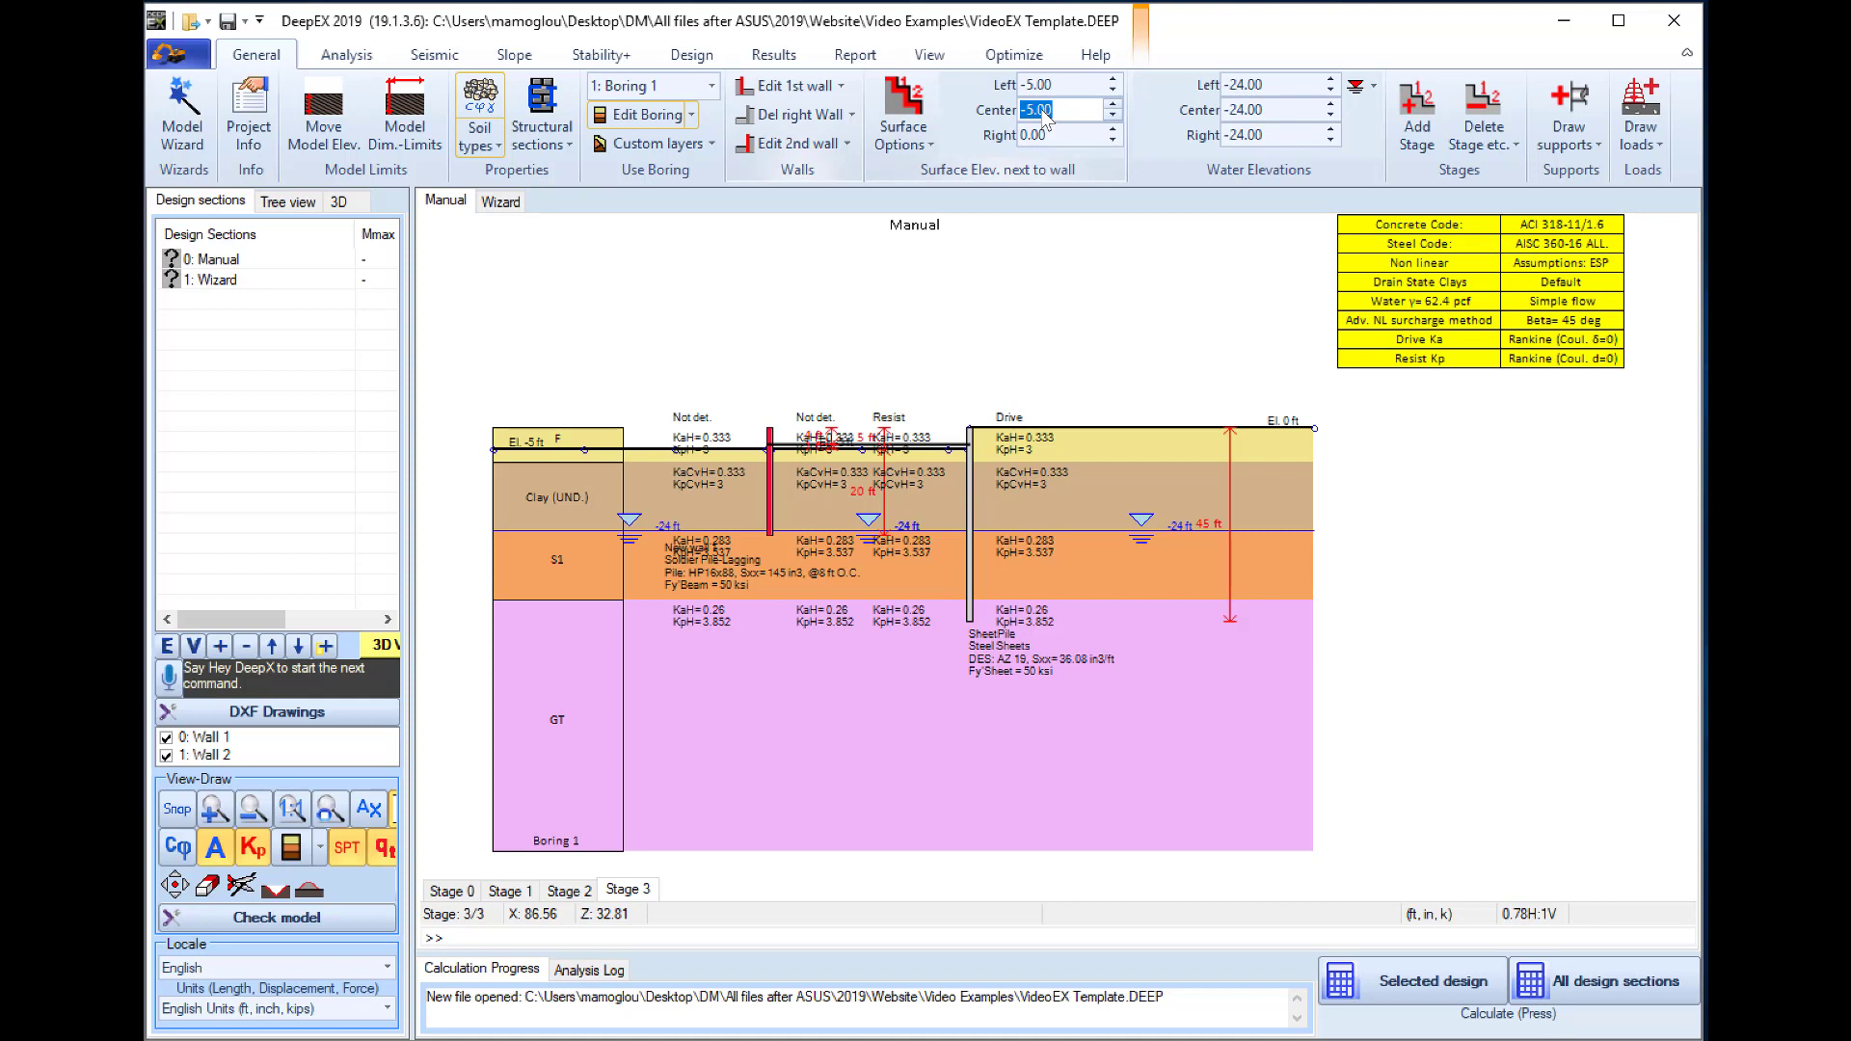
pyautogui.write('0')
pyautogui.doubleClick(1054, 86)
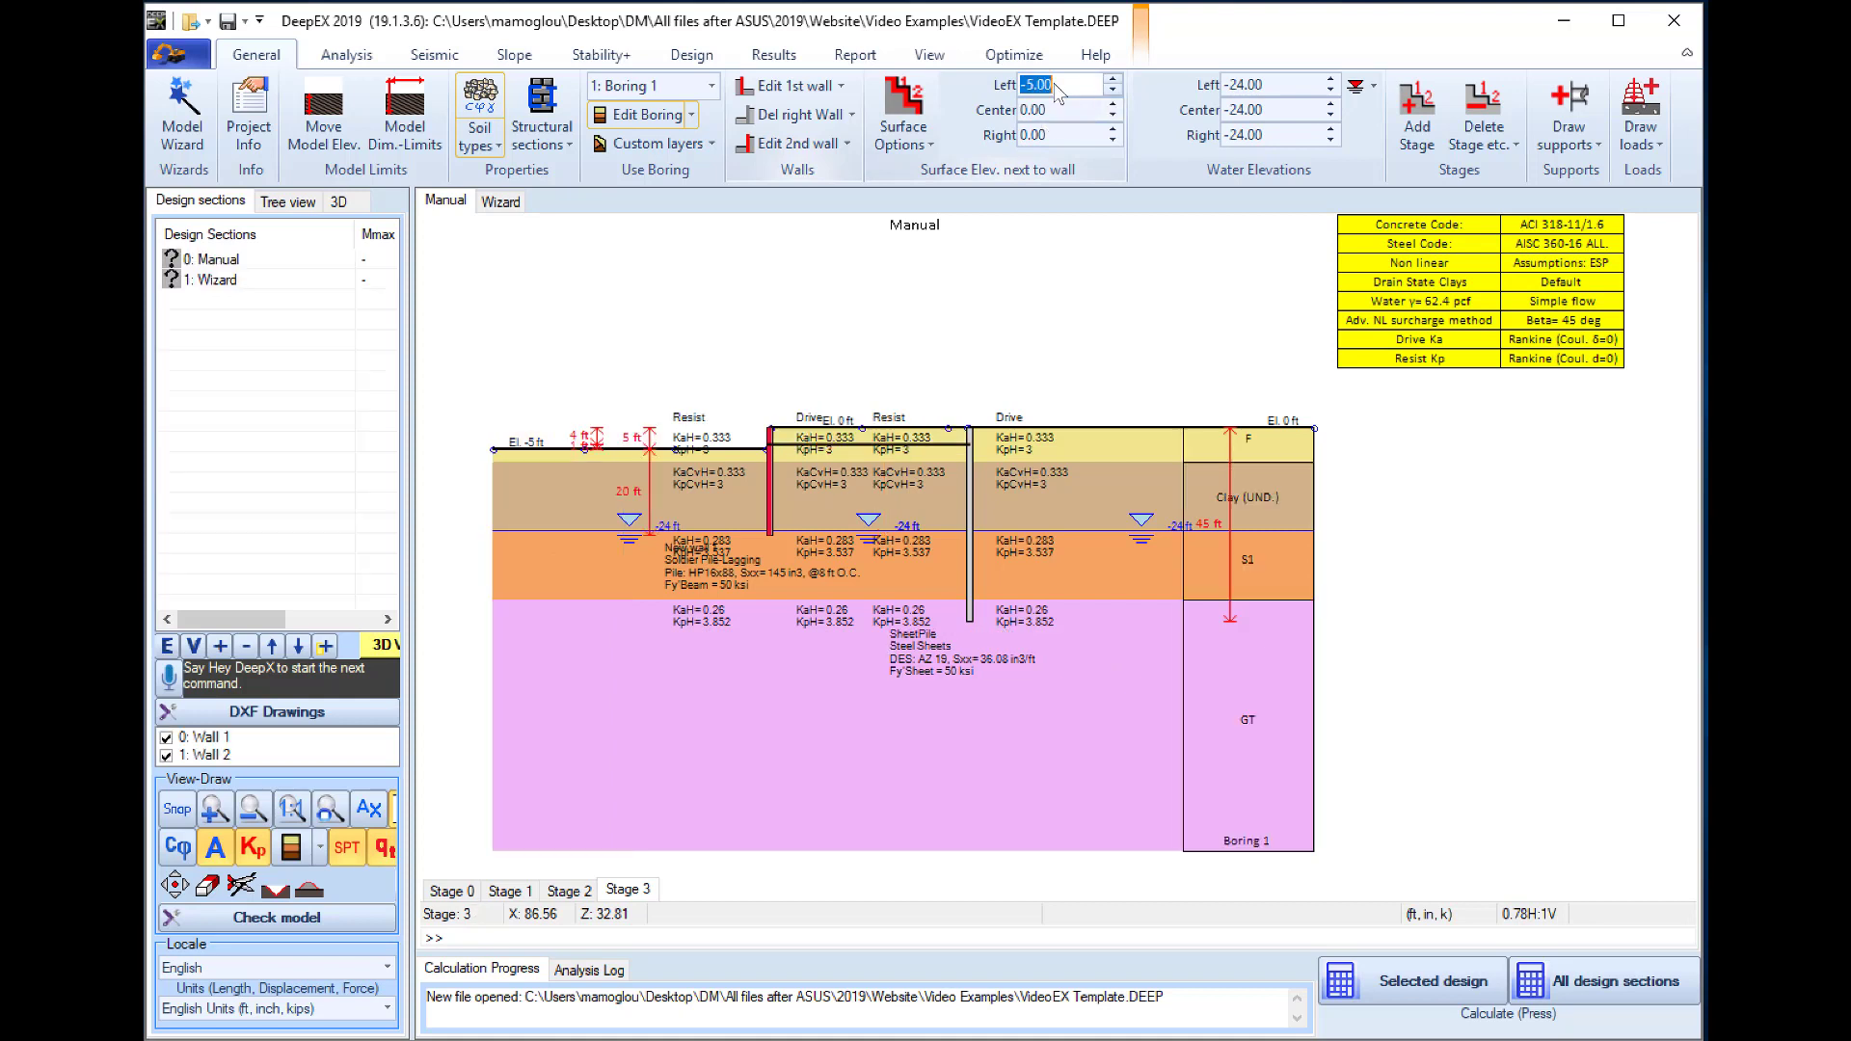
pyautogui.write('0')
pyautogui.press('Return')
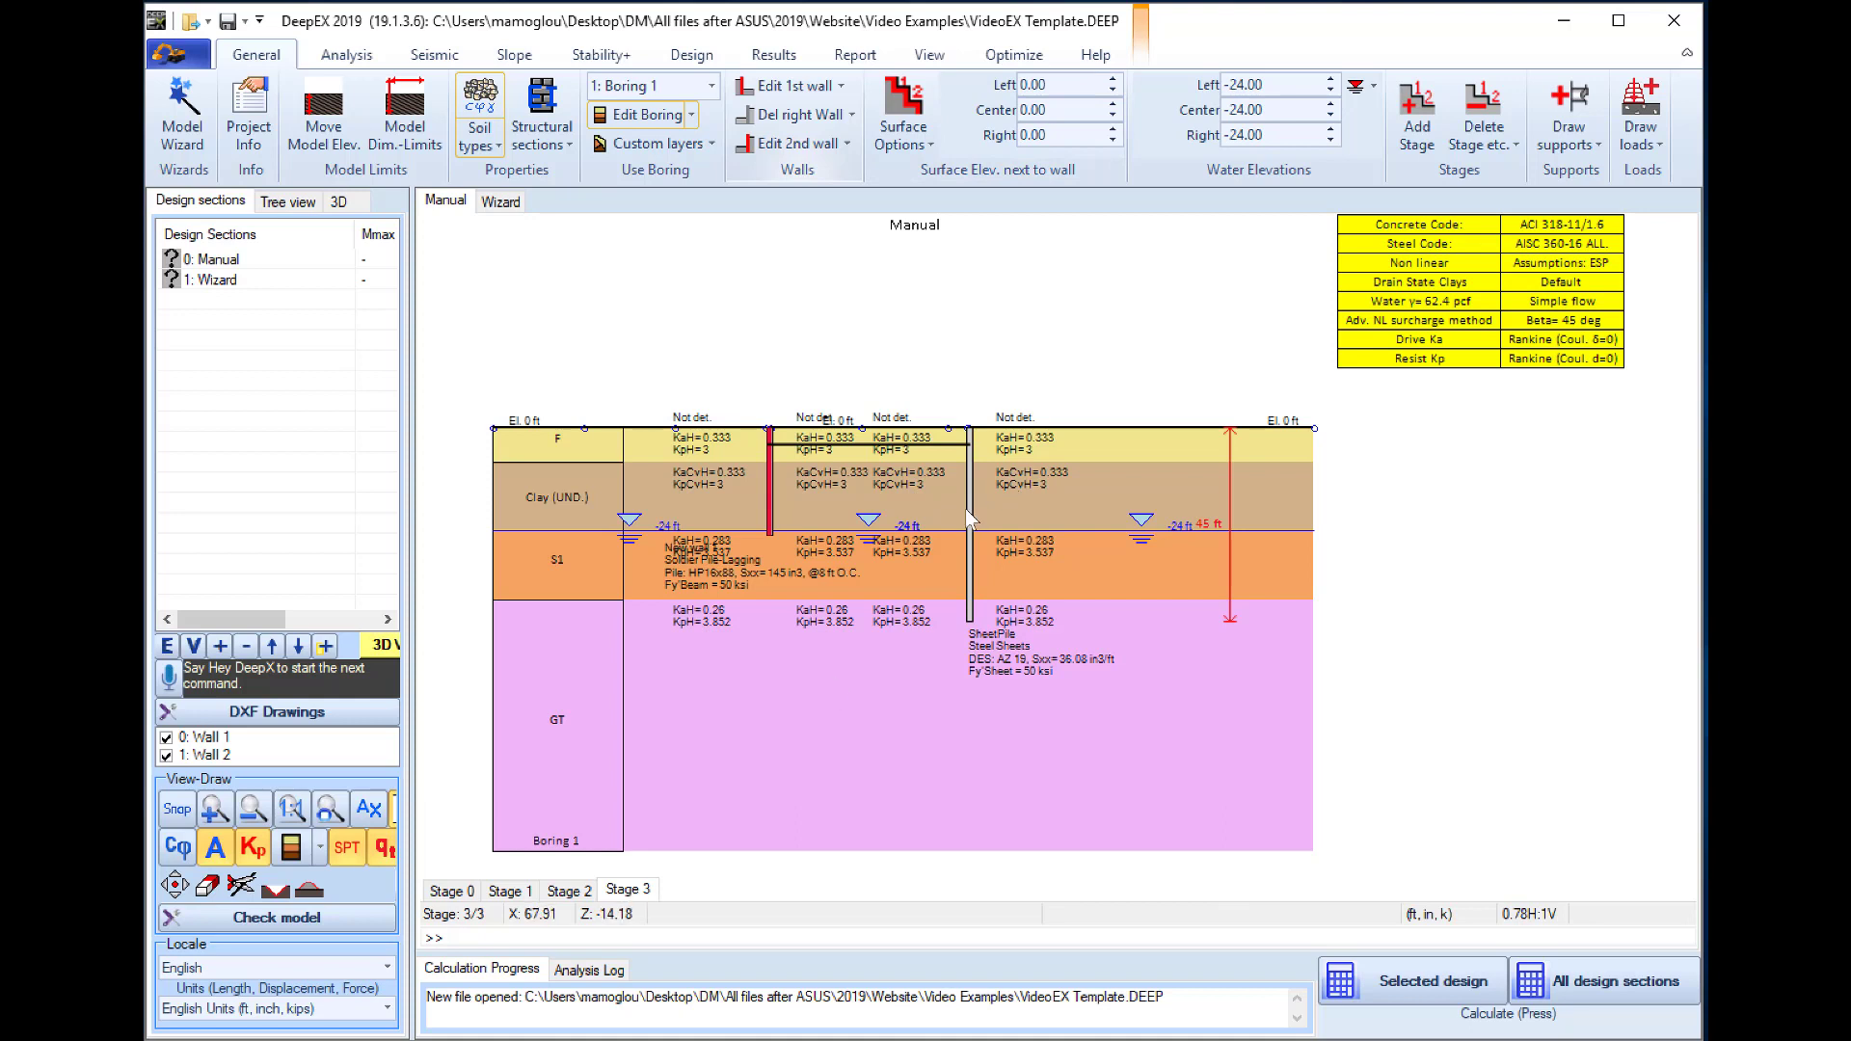
# - Excavate beside the right wall in Stage 3 by setting the right surface elevation to -20 ft
pyautogui.doubleClick(1078, 136)
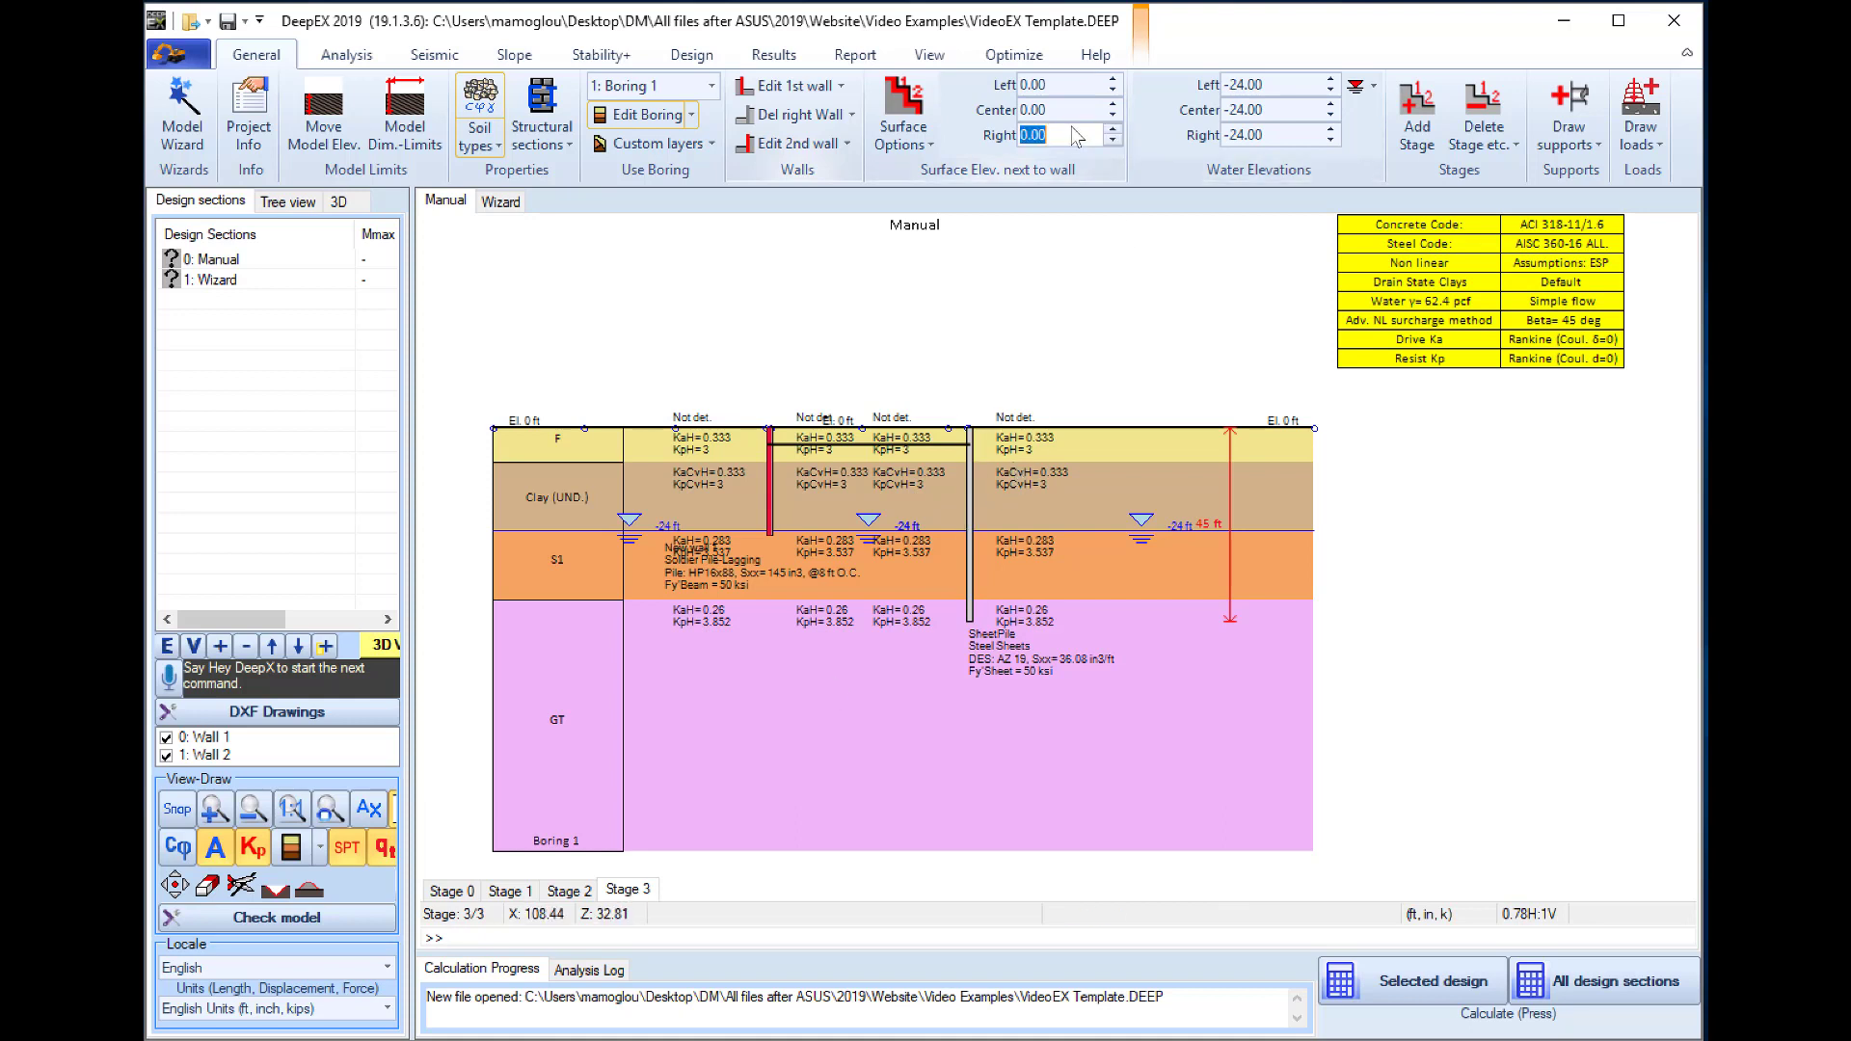
pyautogui.write('-20')
pyautogui.press('Return')
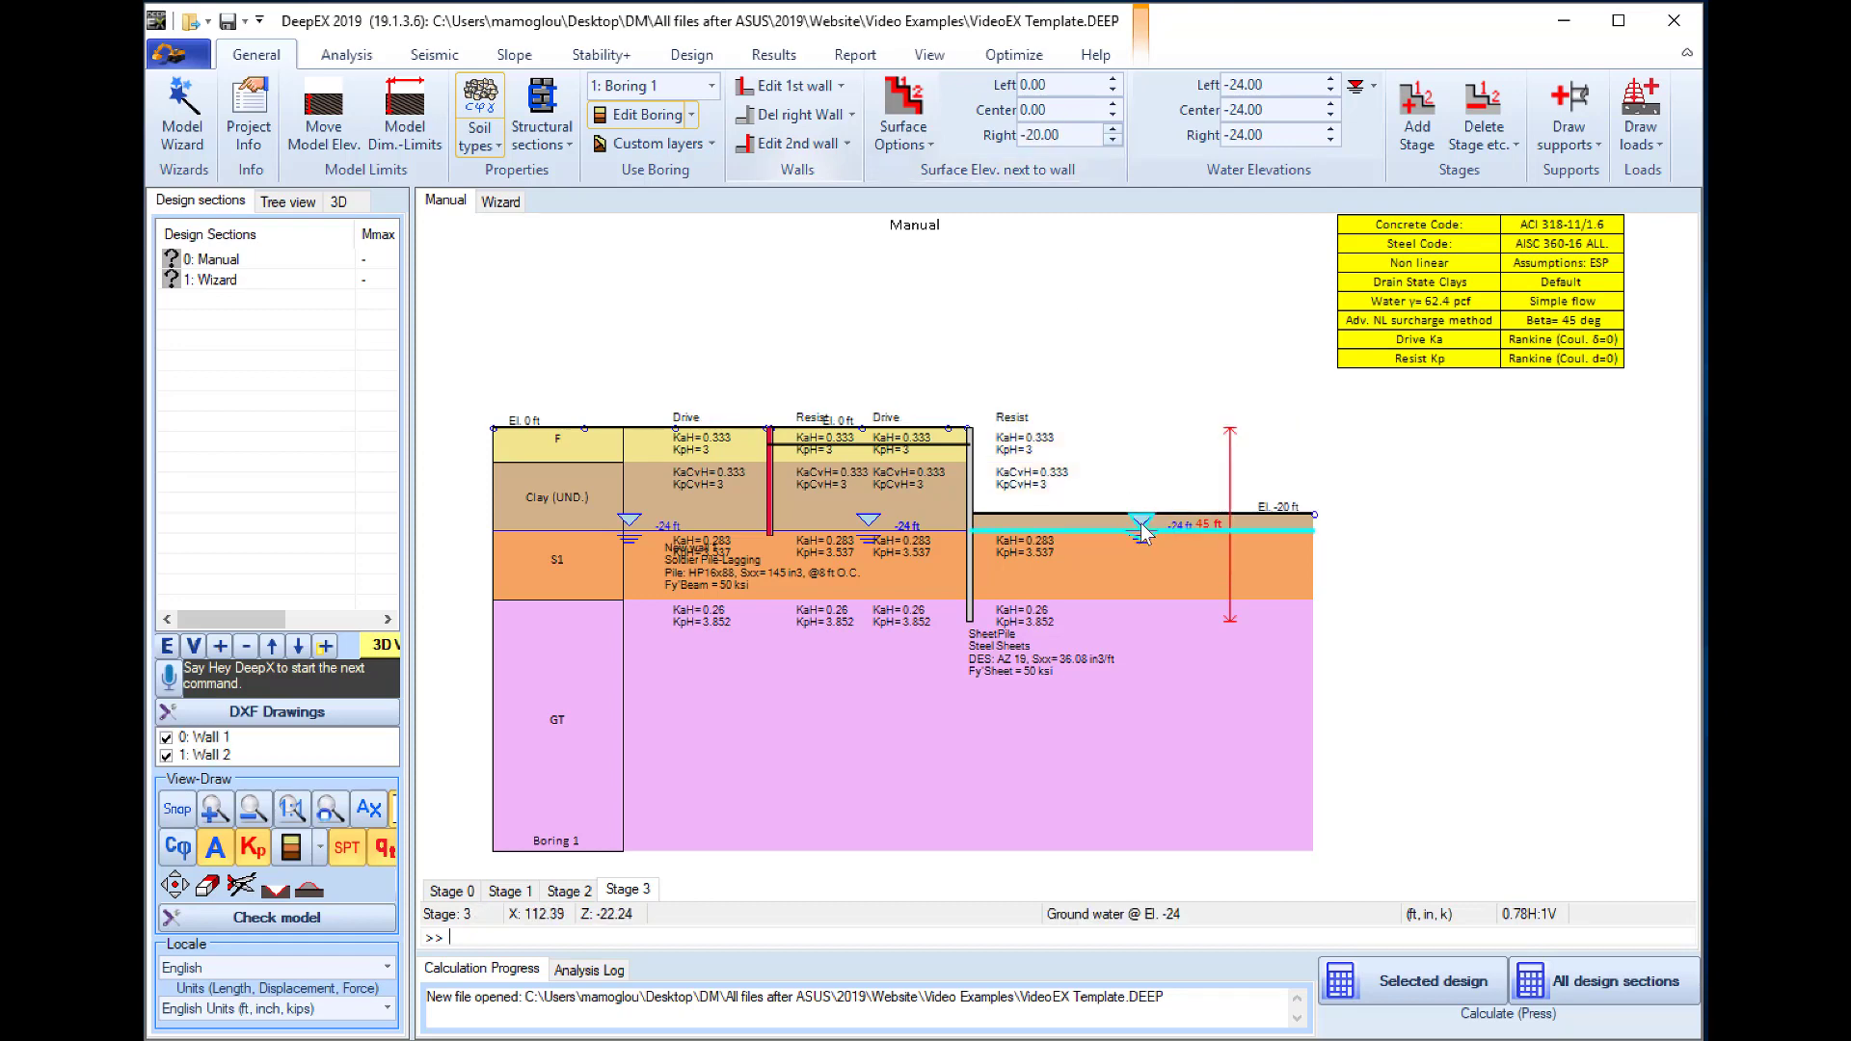
# - Draw a surface strip surcharge on the ground between the two walls, from about x = 12 ft to 54 ft
pyautogui.click(1648, 146)
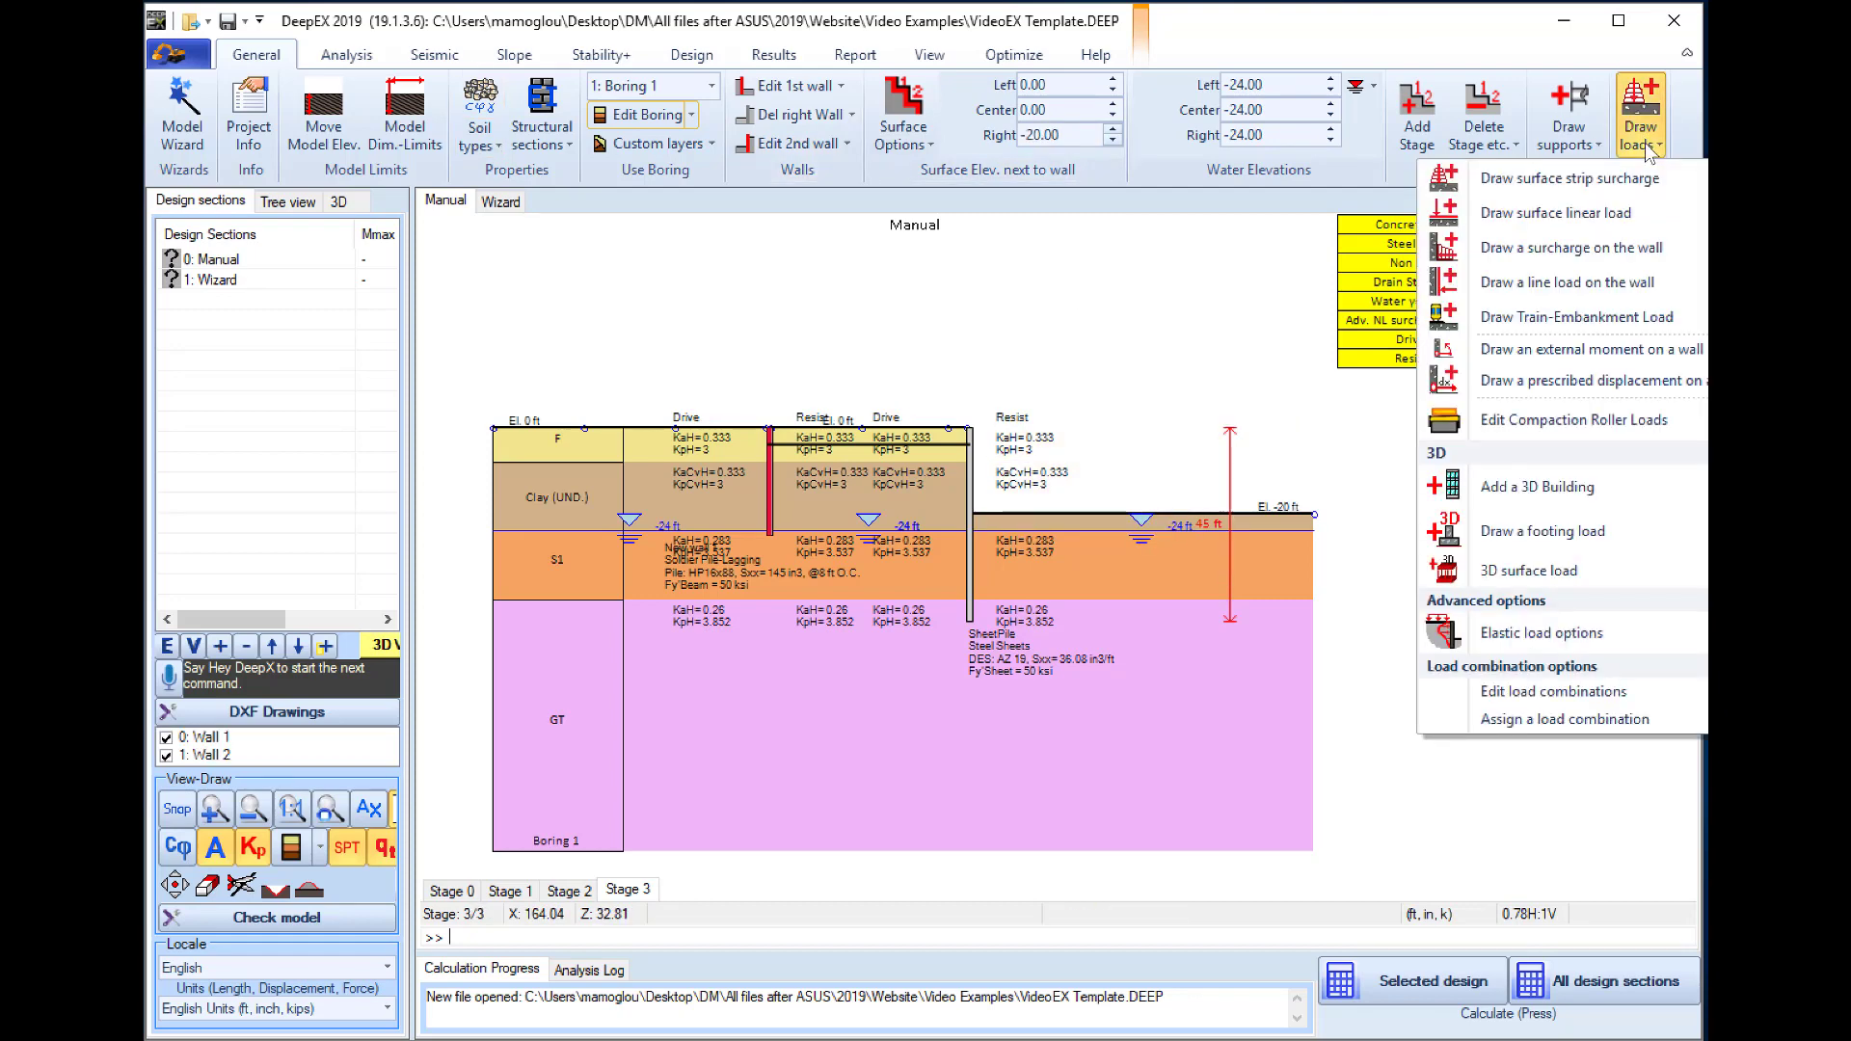
pyautogui.click(1543, 181)
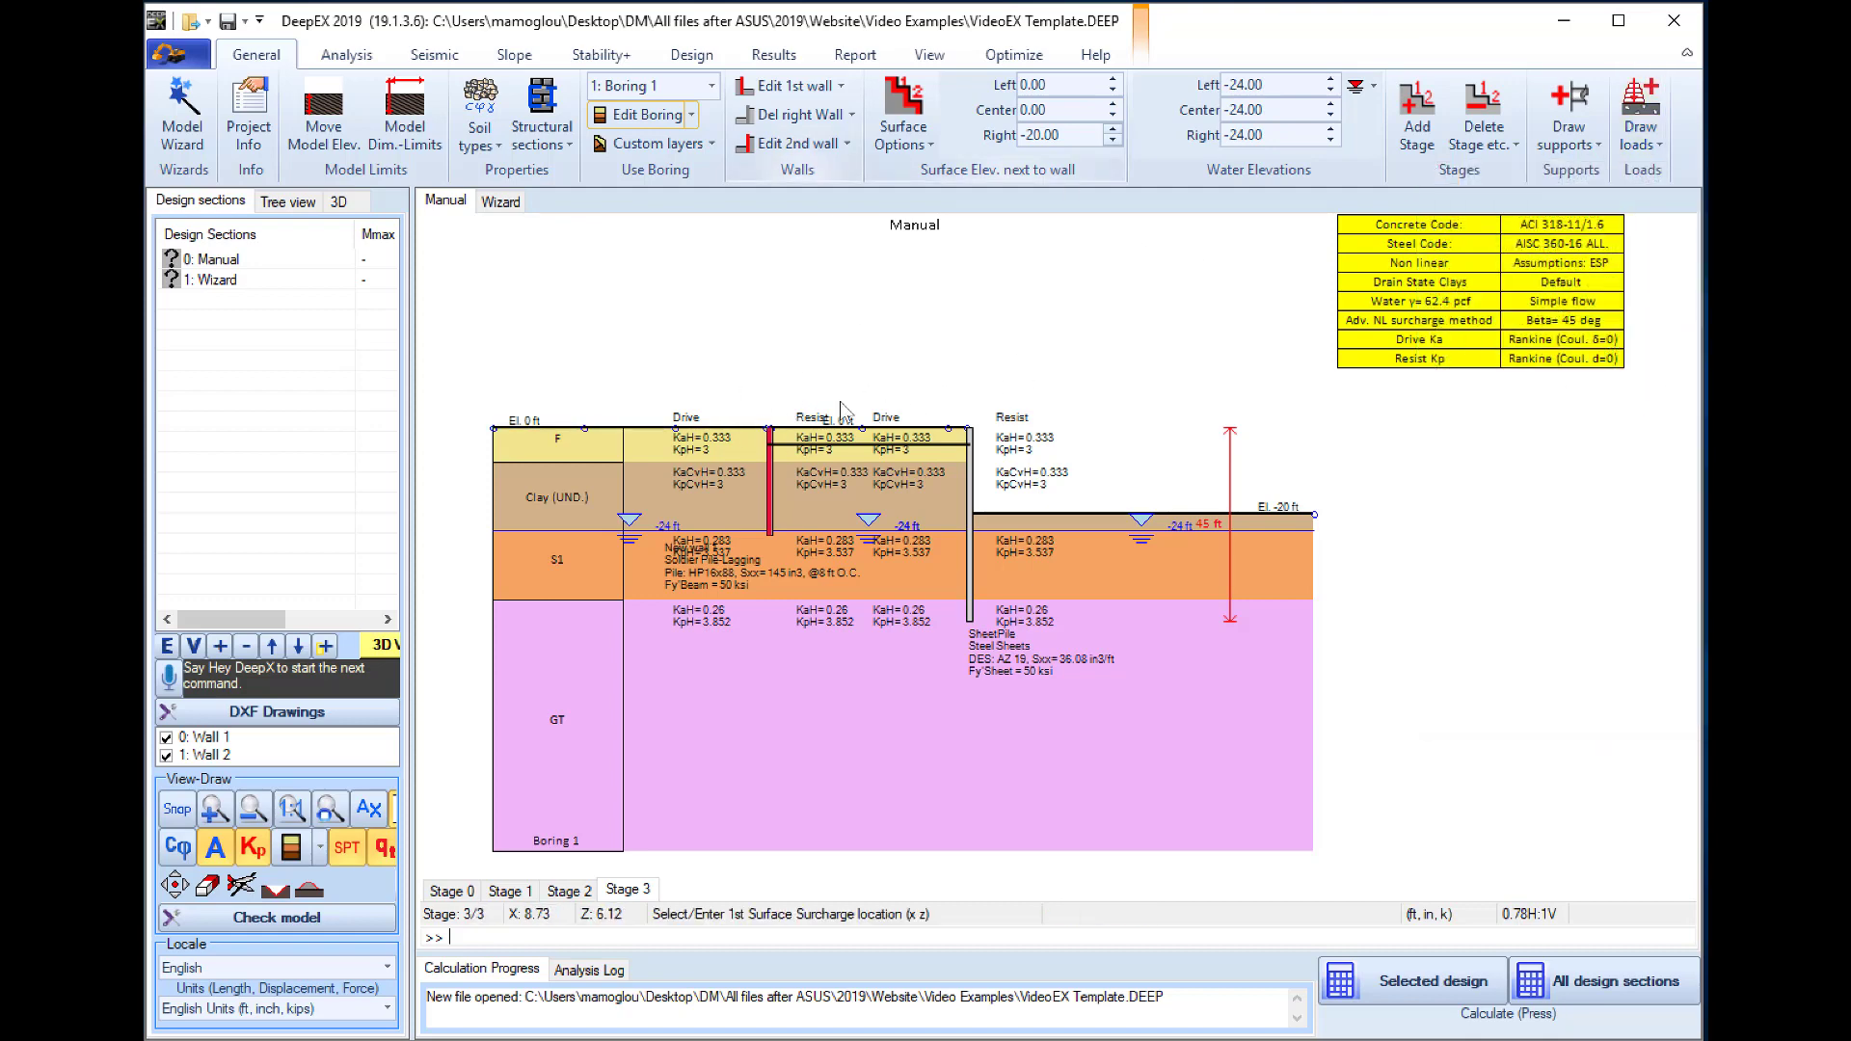
pyautogui.click(807, 439)
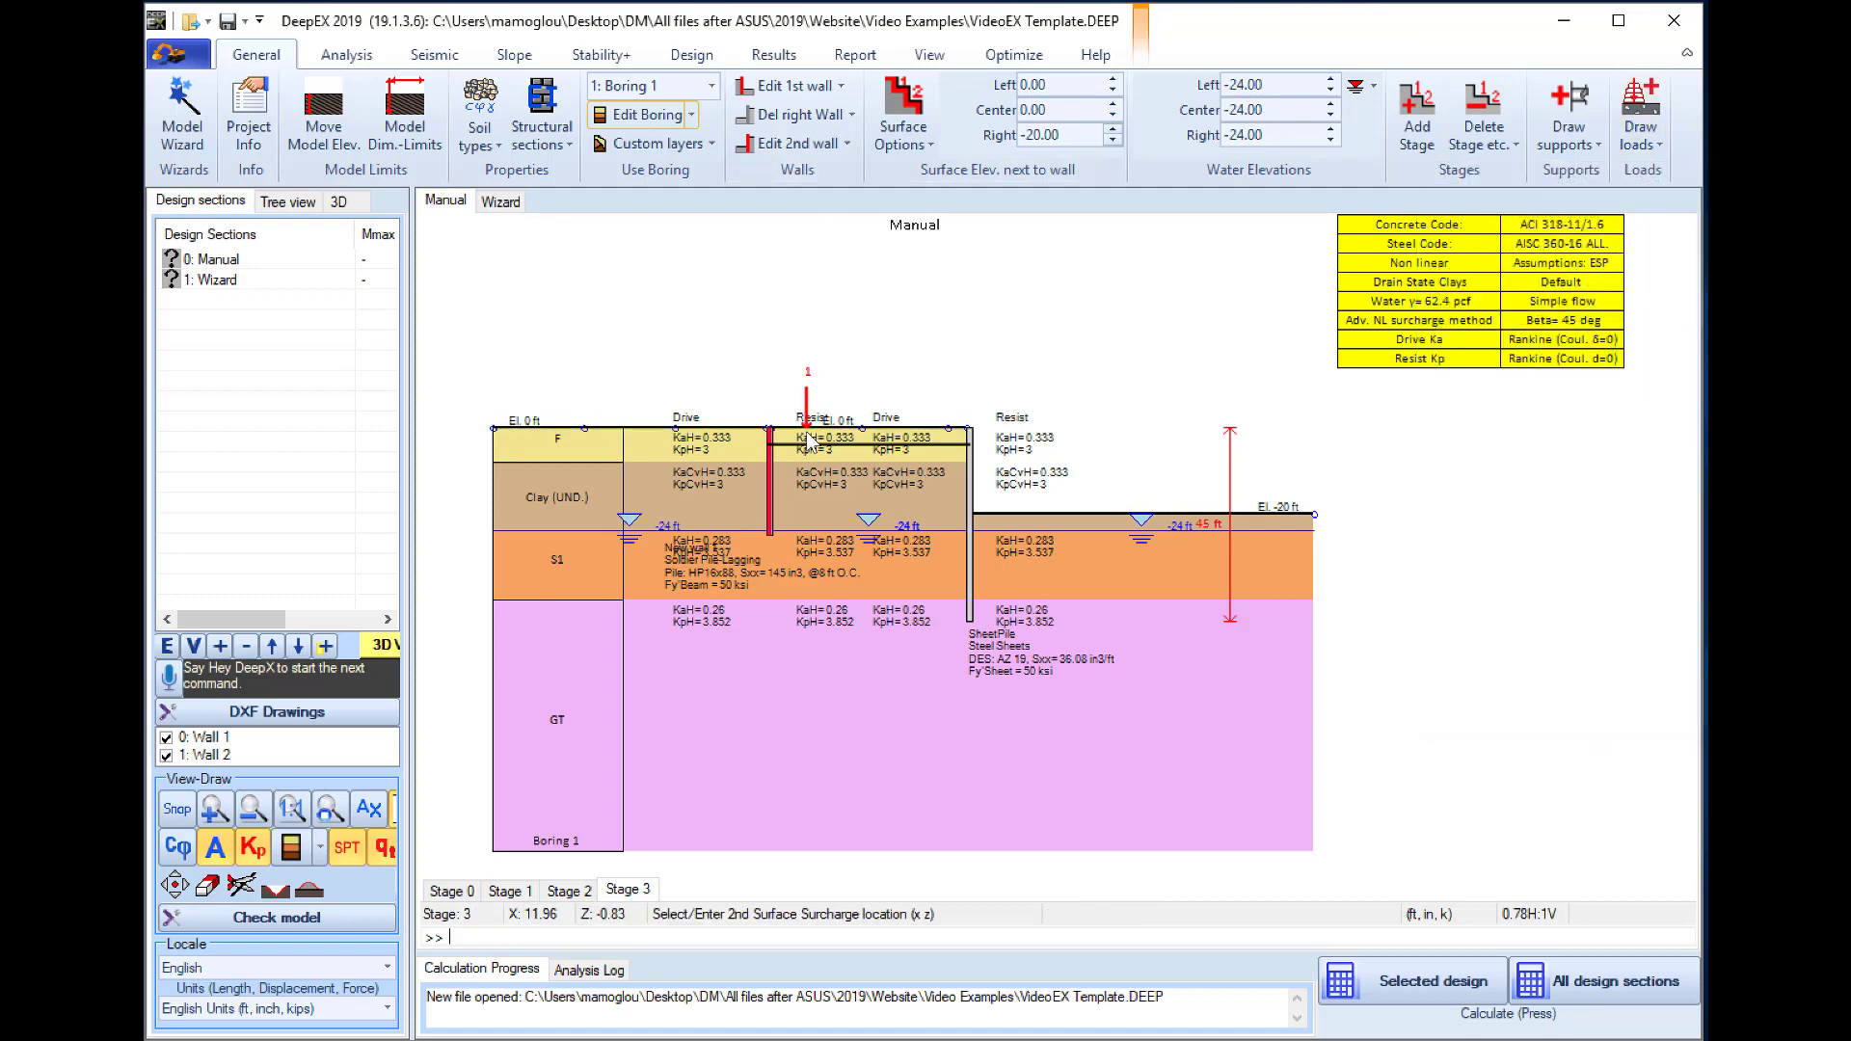
pyautogui.click(951, 440)
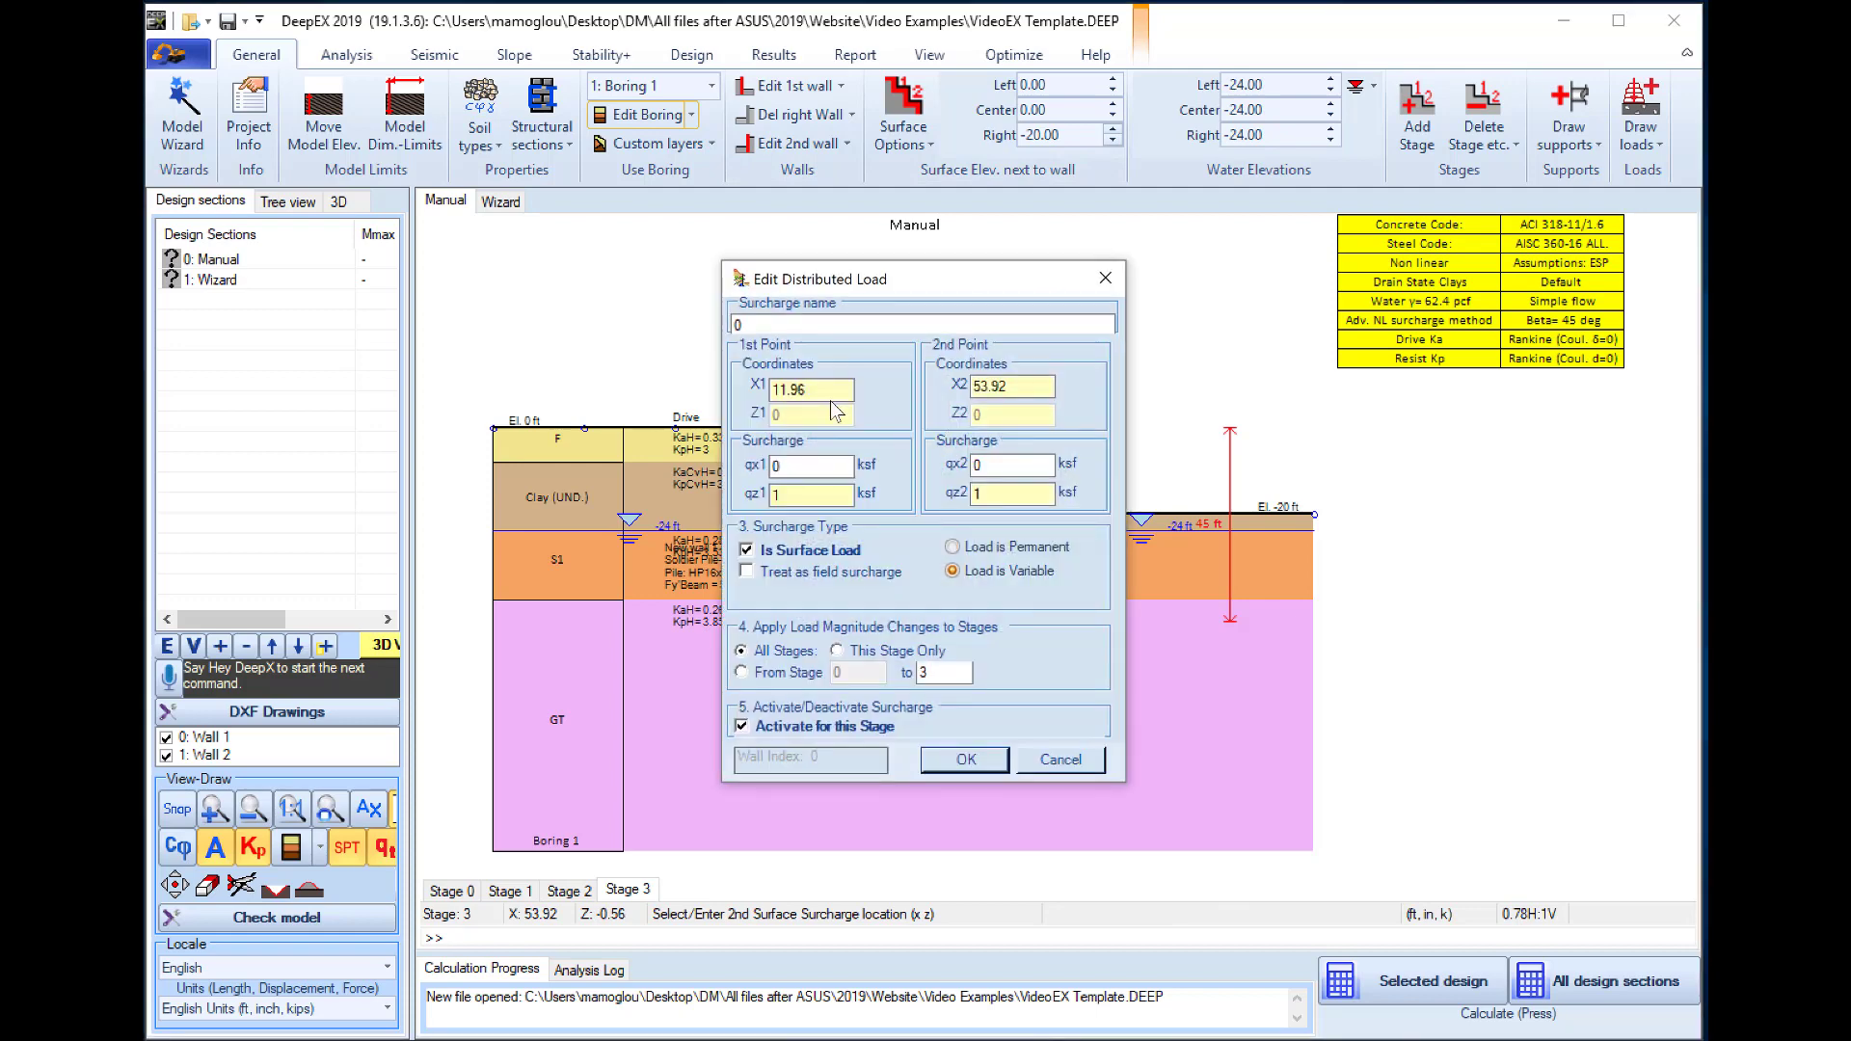
pyautogui.moveTo(849, 279); pyautogui.dragTo(1204, 317)
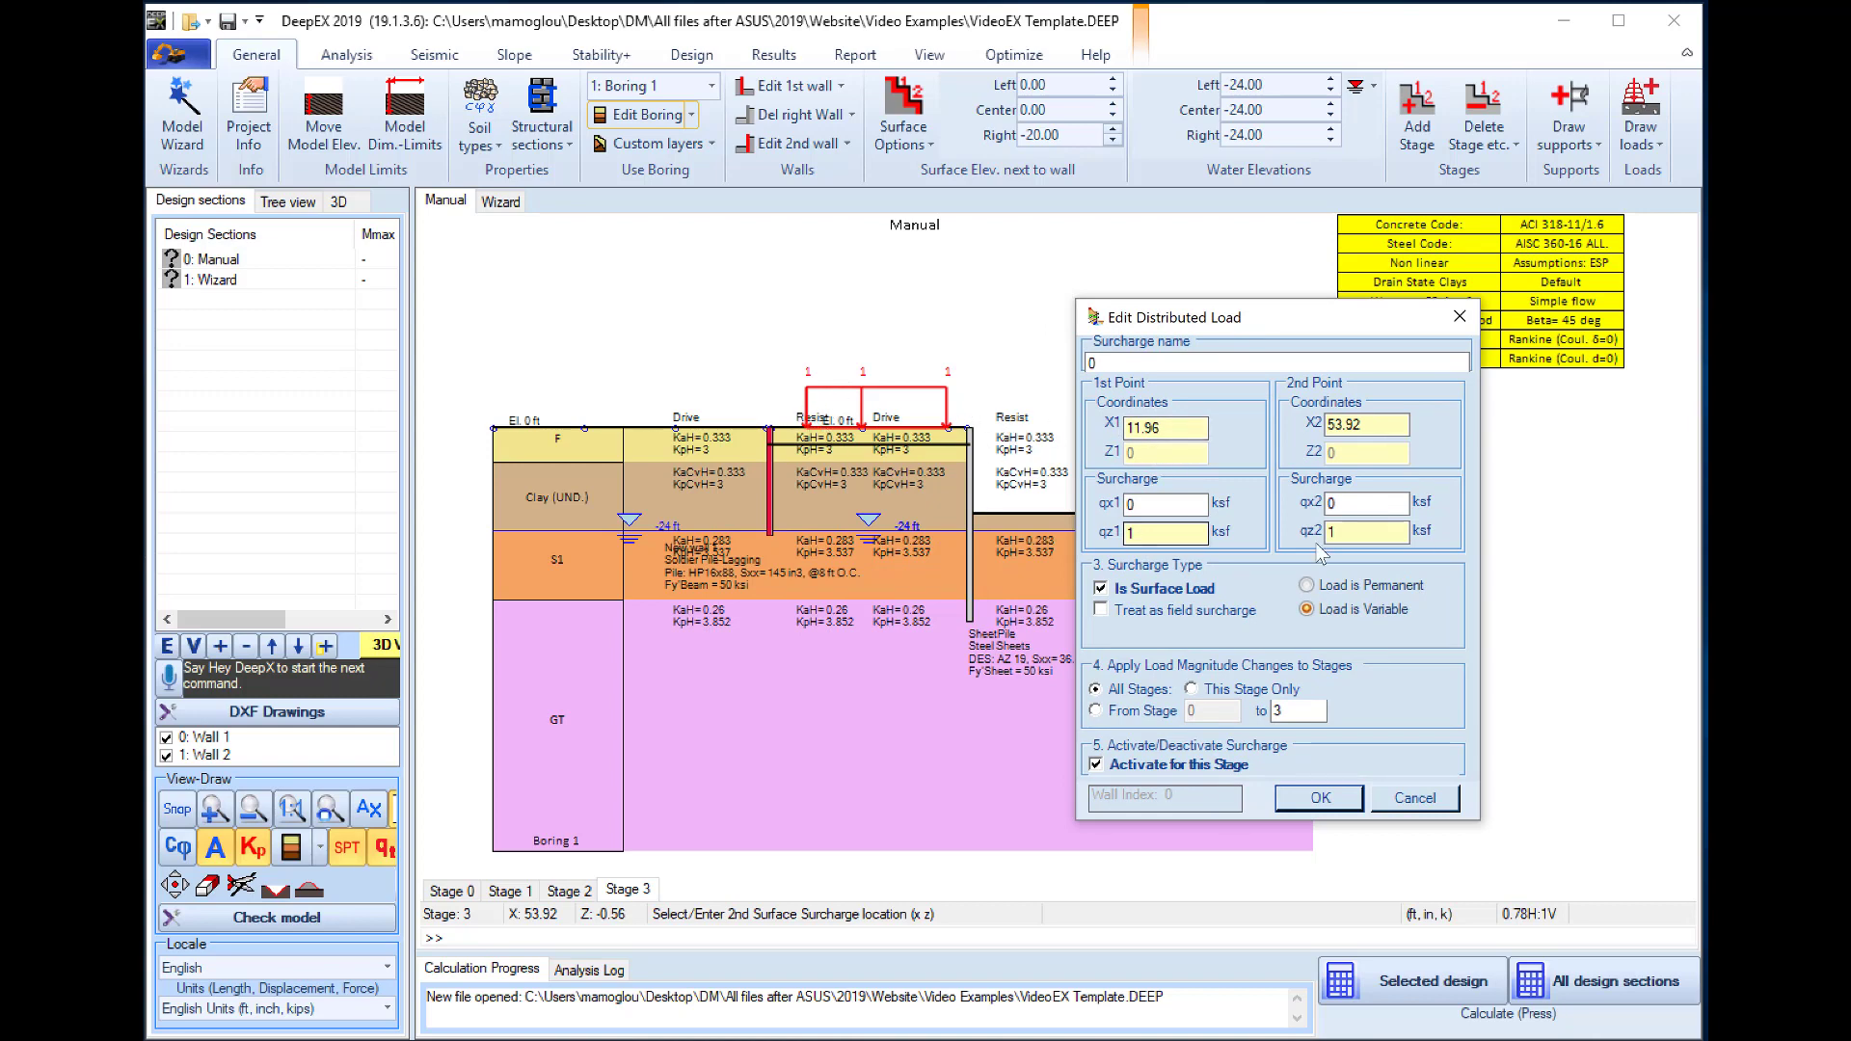
# - Set the surcharge's limits to x = 10 and 55 ft with a vertical load of 0.6 ksf at both points, and save it
pyautogui.moveTo(1178, 428); pyautogui.dragTo(1093, 440)
pyautogui.write('10')
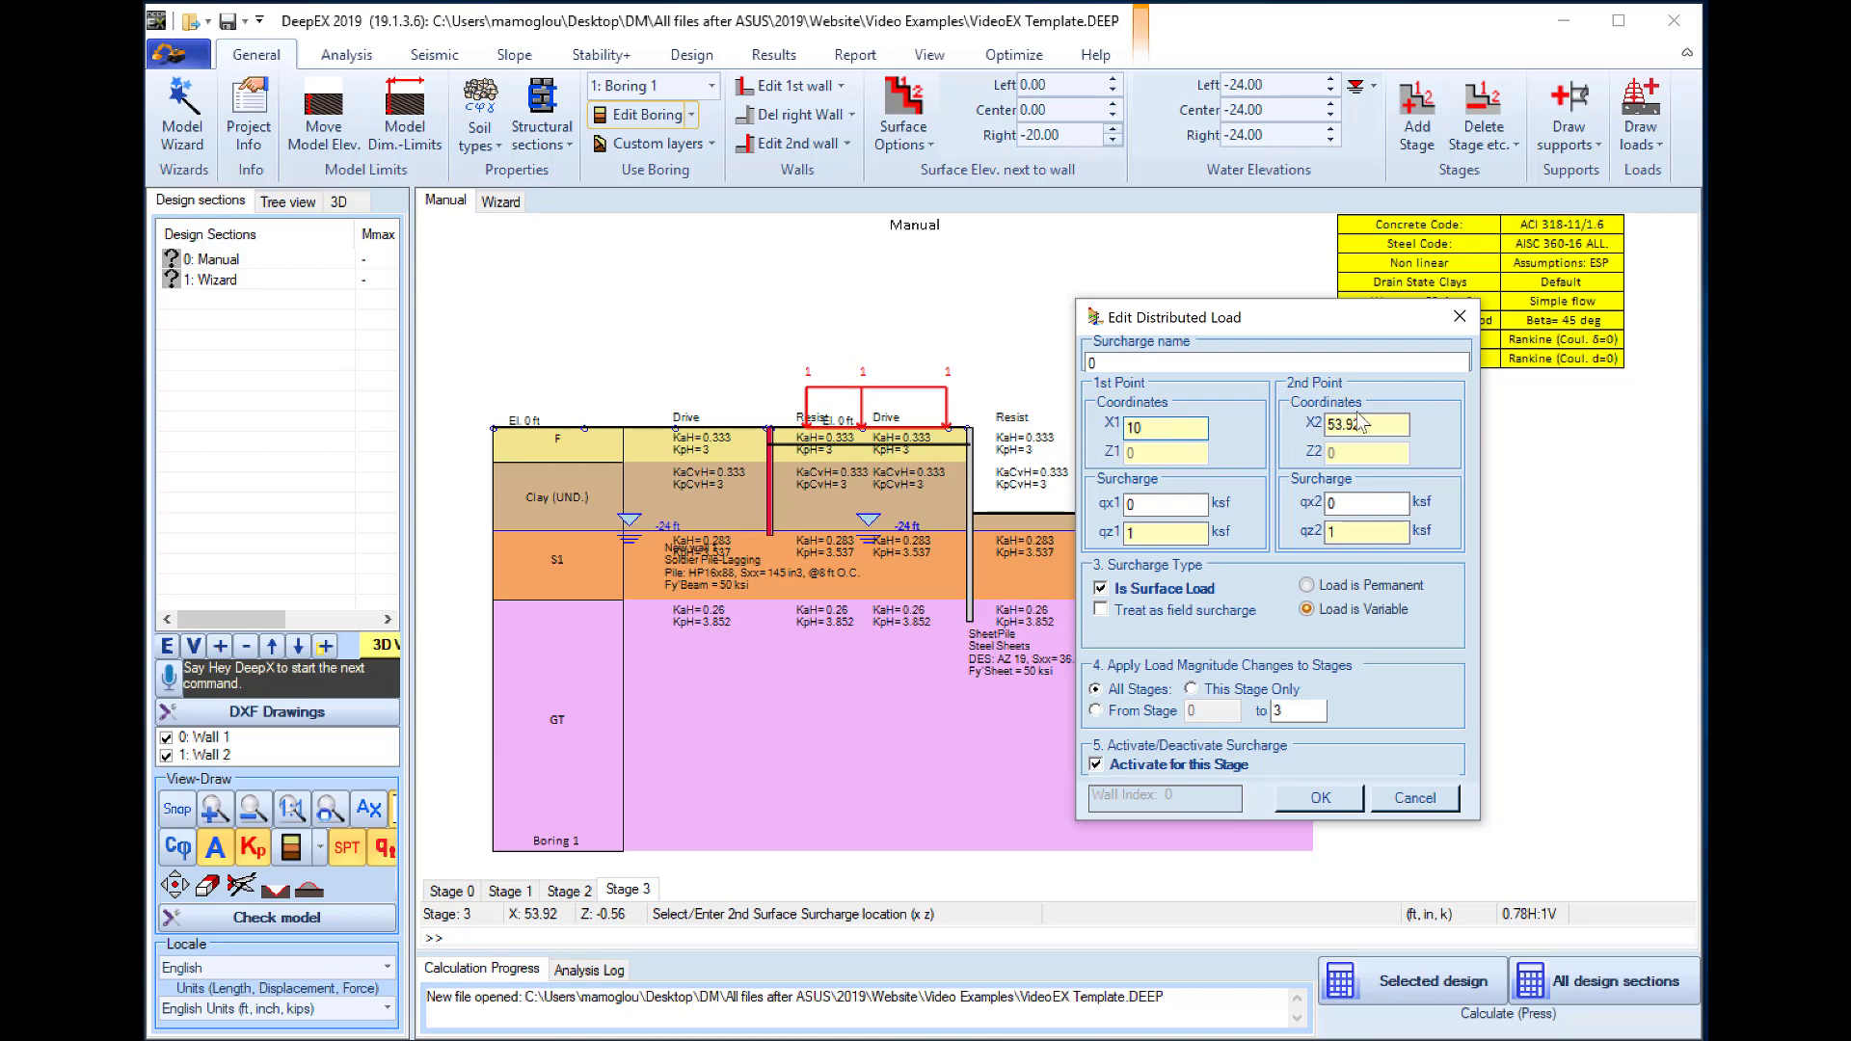
pyautogui.moveTo(1360, 422); pyautogui.dragTo(1313, 422)
pyautogui.write('55')
pyautogui.click(1184, 533)
pyautogui.press('BackSpace')
pyautogui.write('0.6')
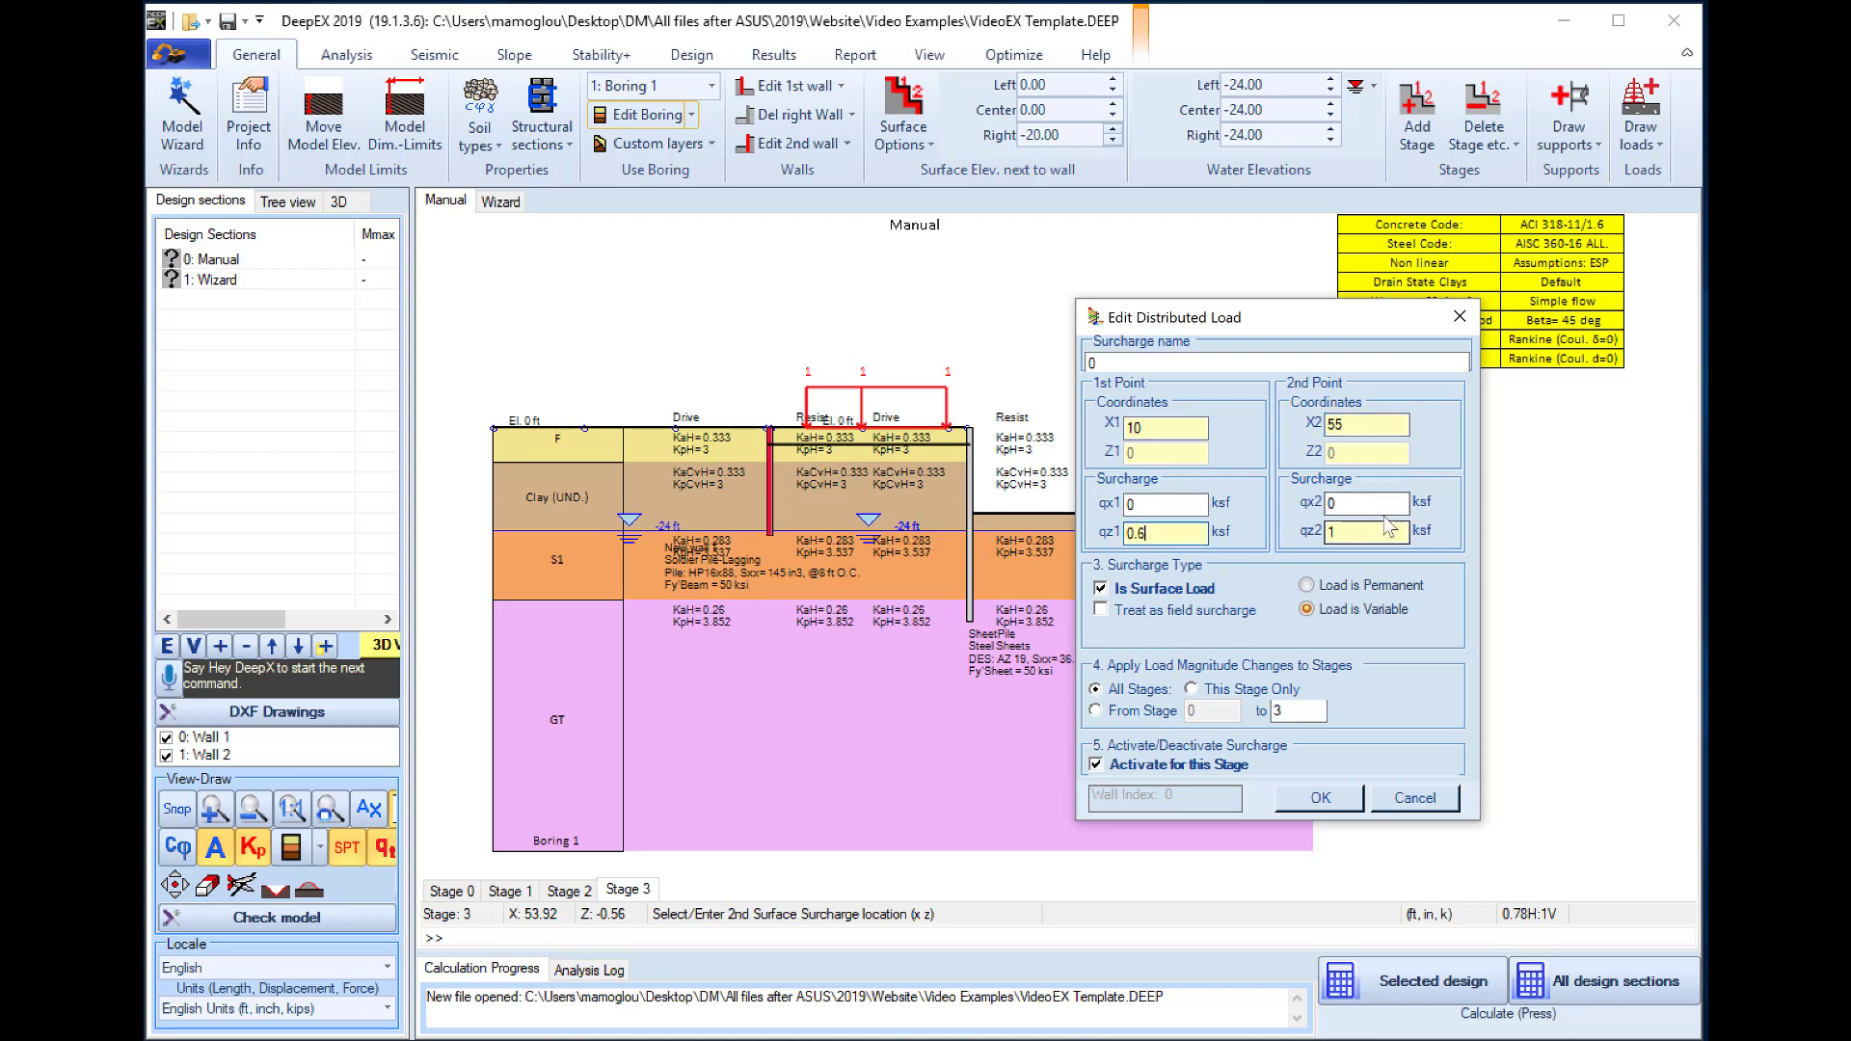
pyautogui.doubleClick(1388, 528)
pyautogui.write('0.6')
pyautogui.press('Return')
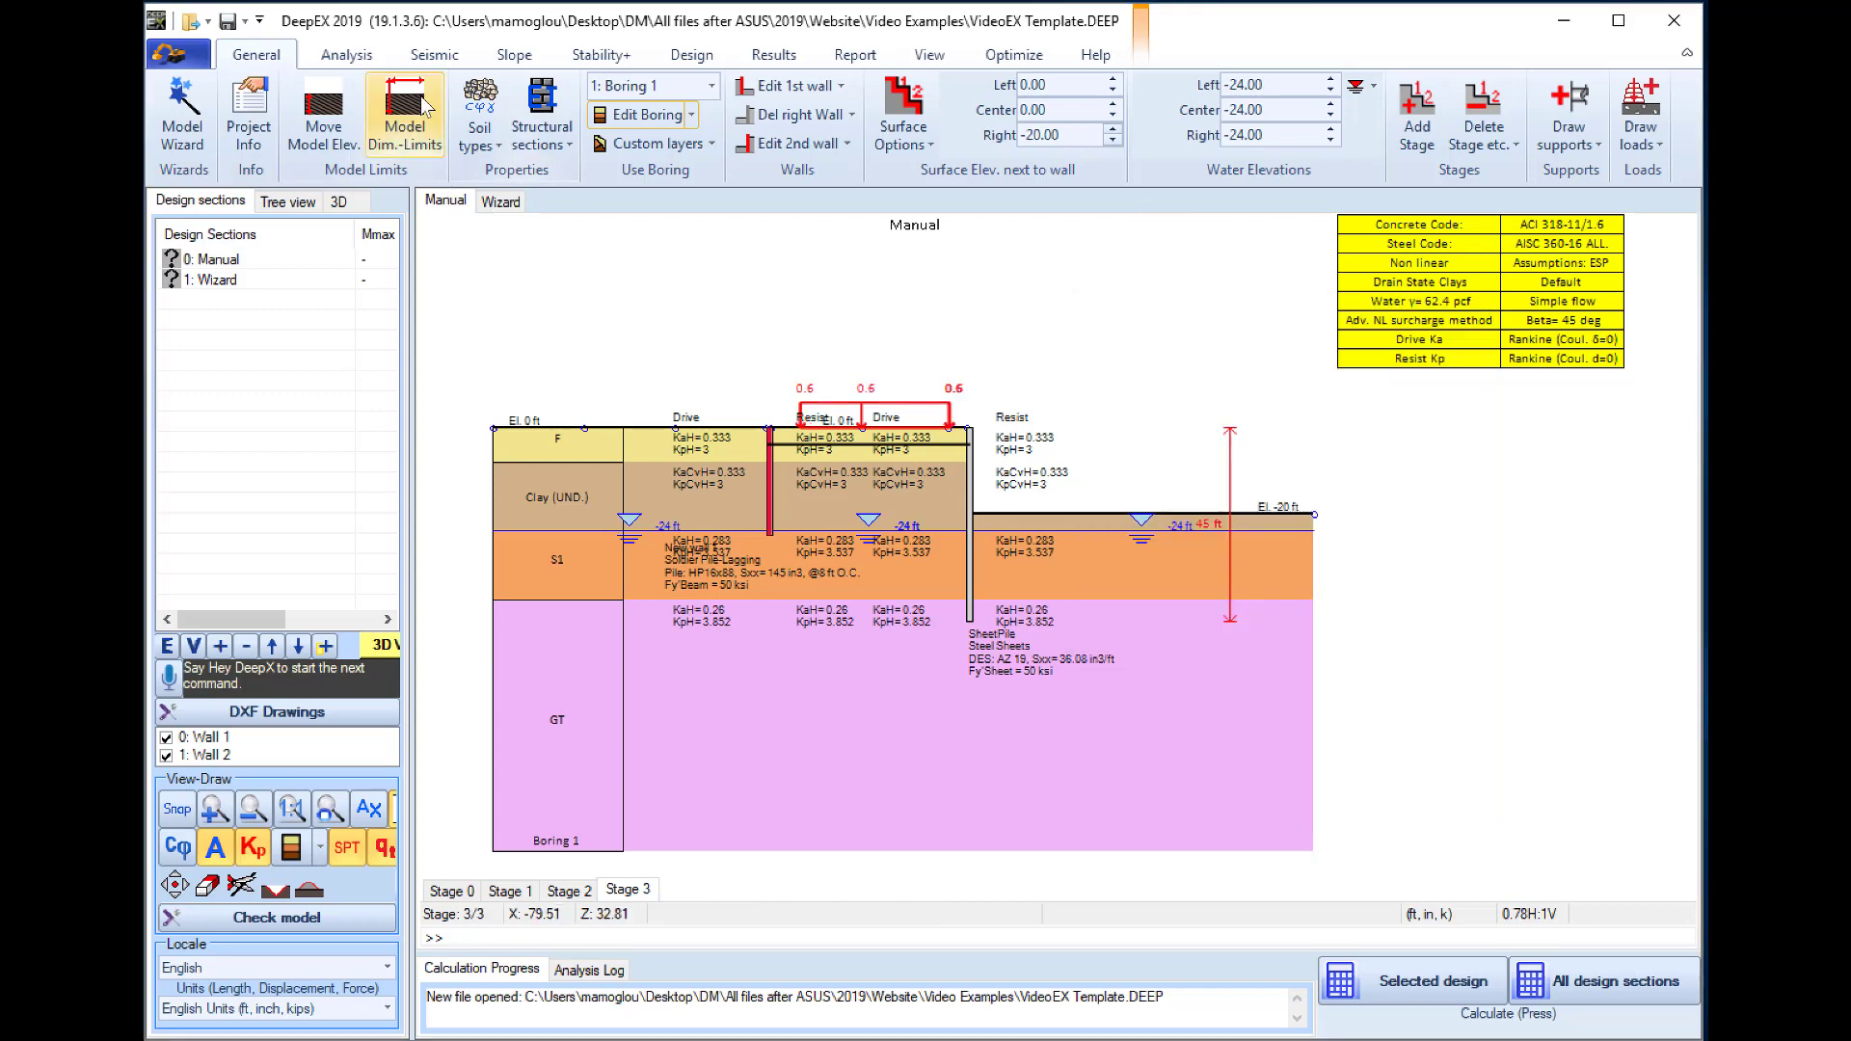
# - Set the analysis type to Limit Equilibrium Method (LEM, rigid supports)
pyautogui.click(345, 58)
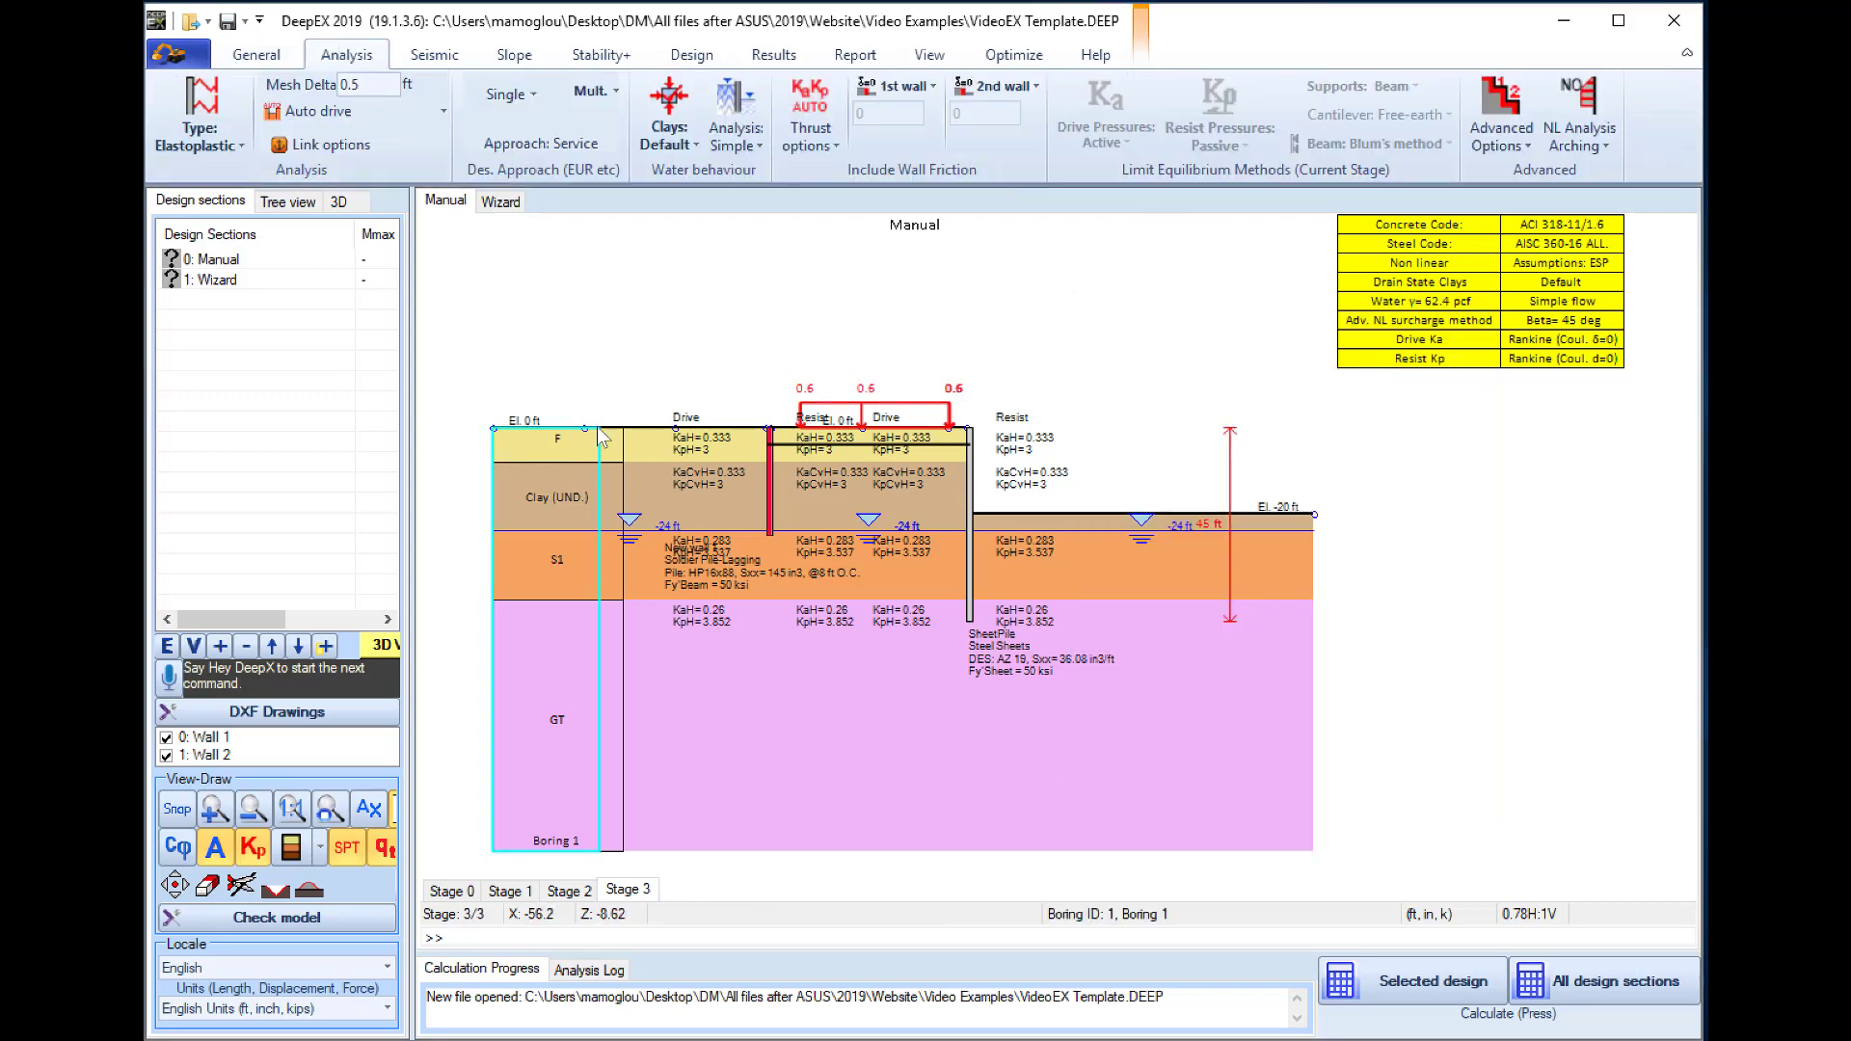
pyautogui.click(211, 149)
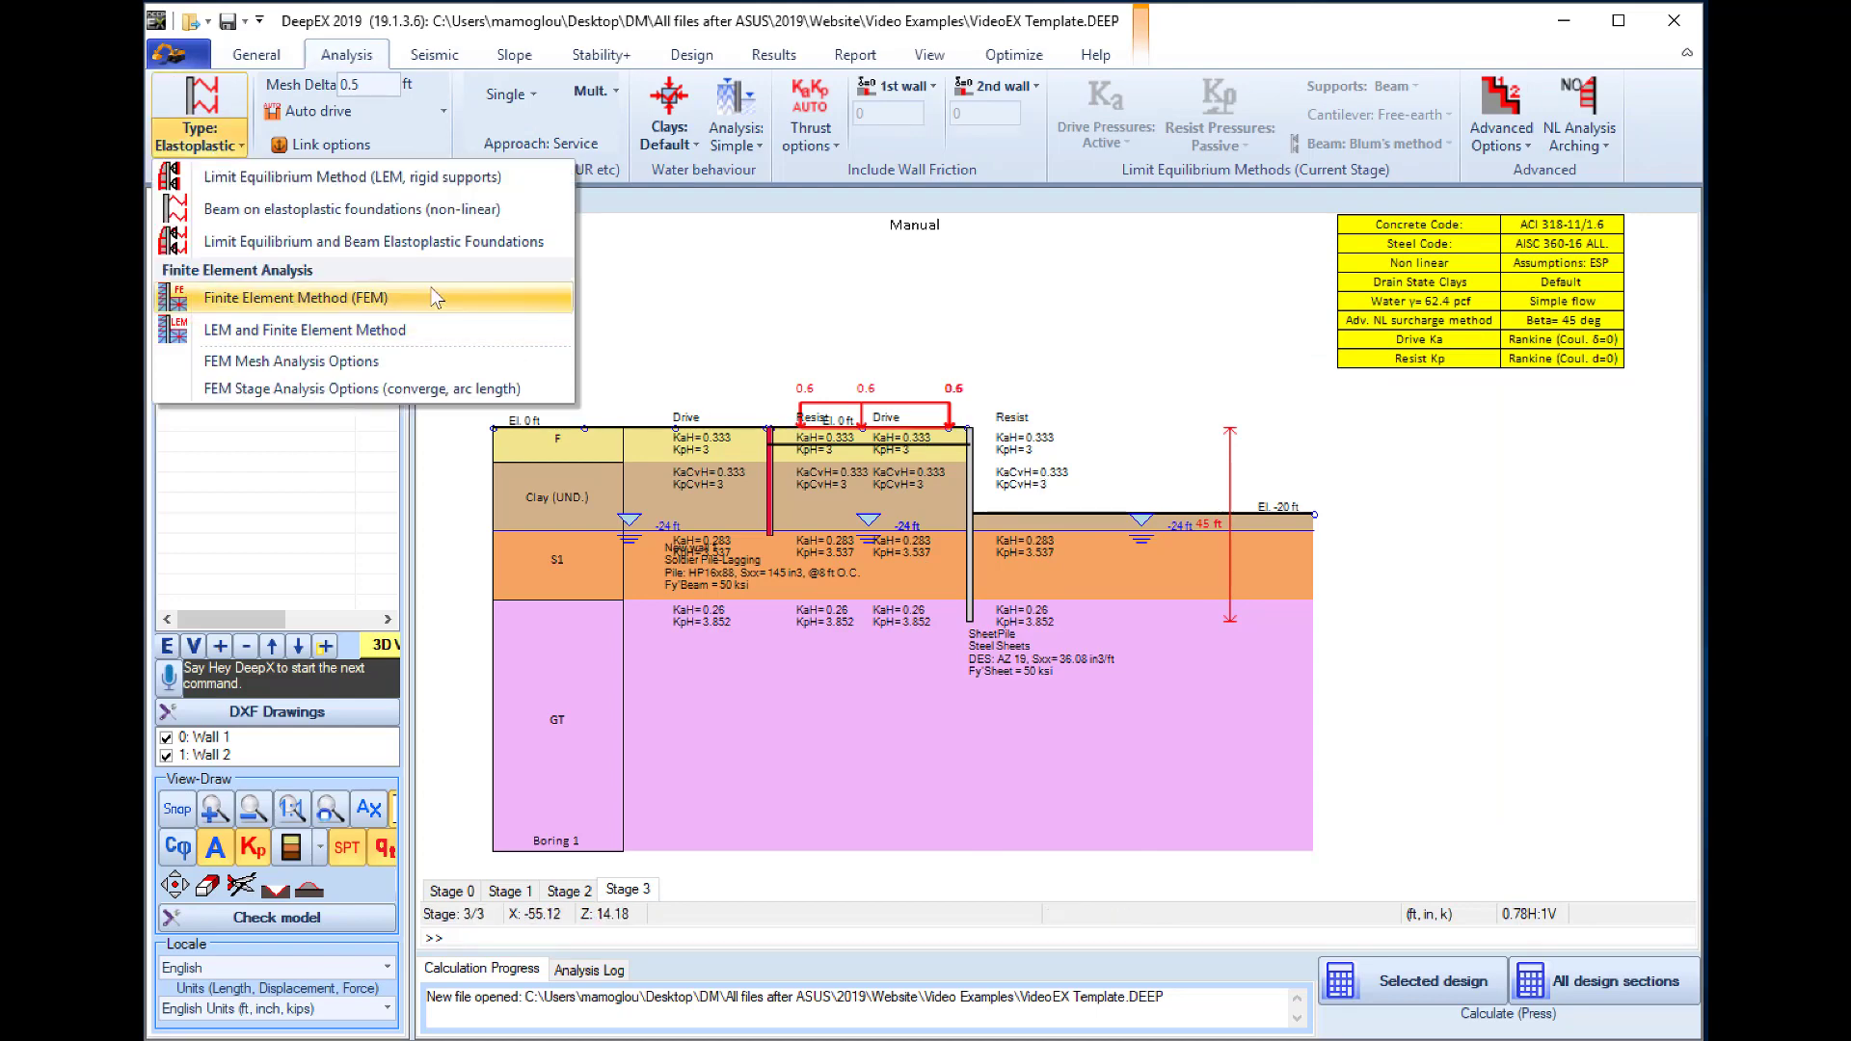
pyautogui.click(299, 184)
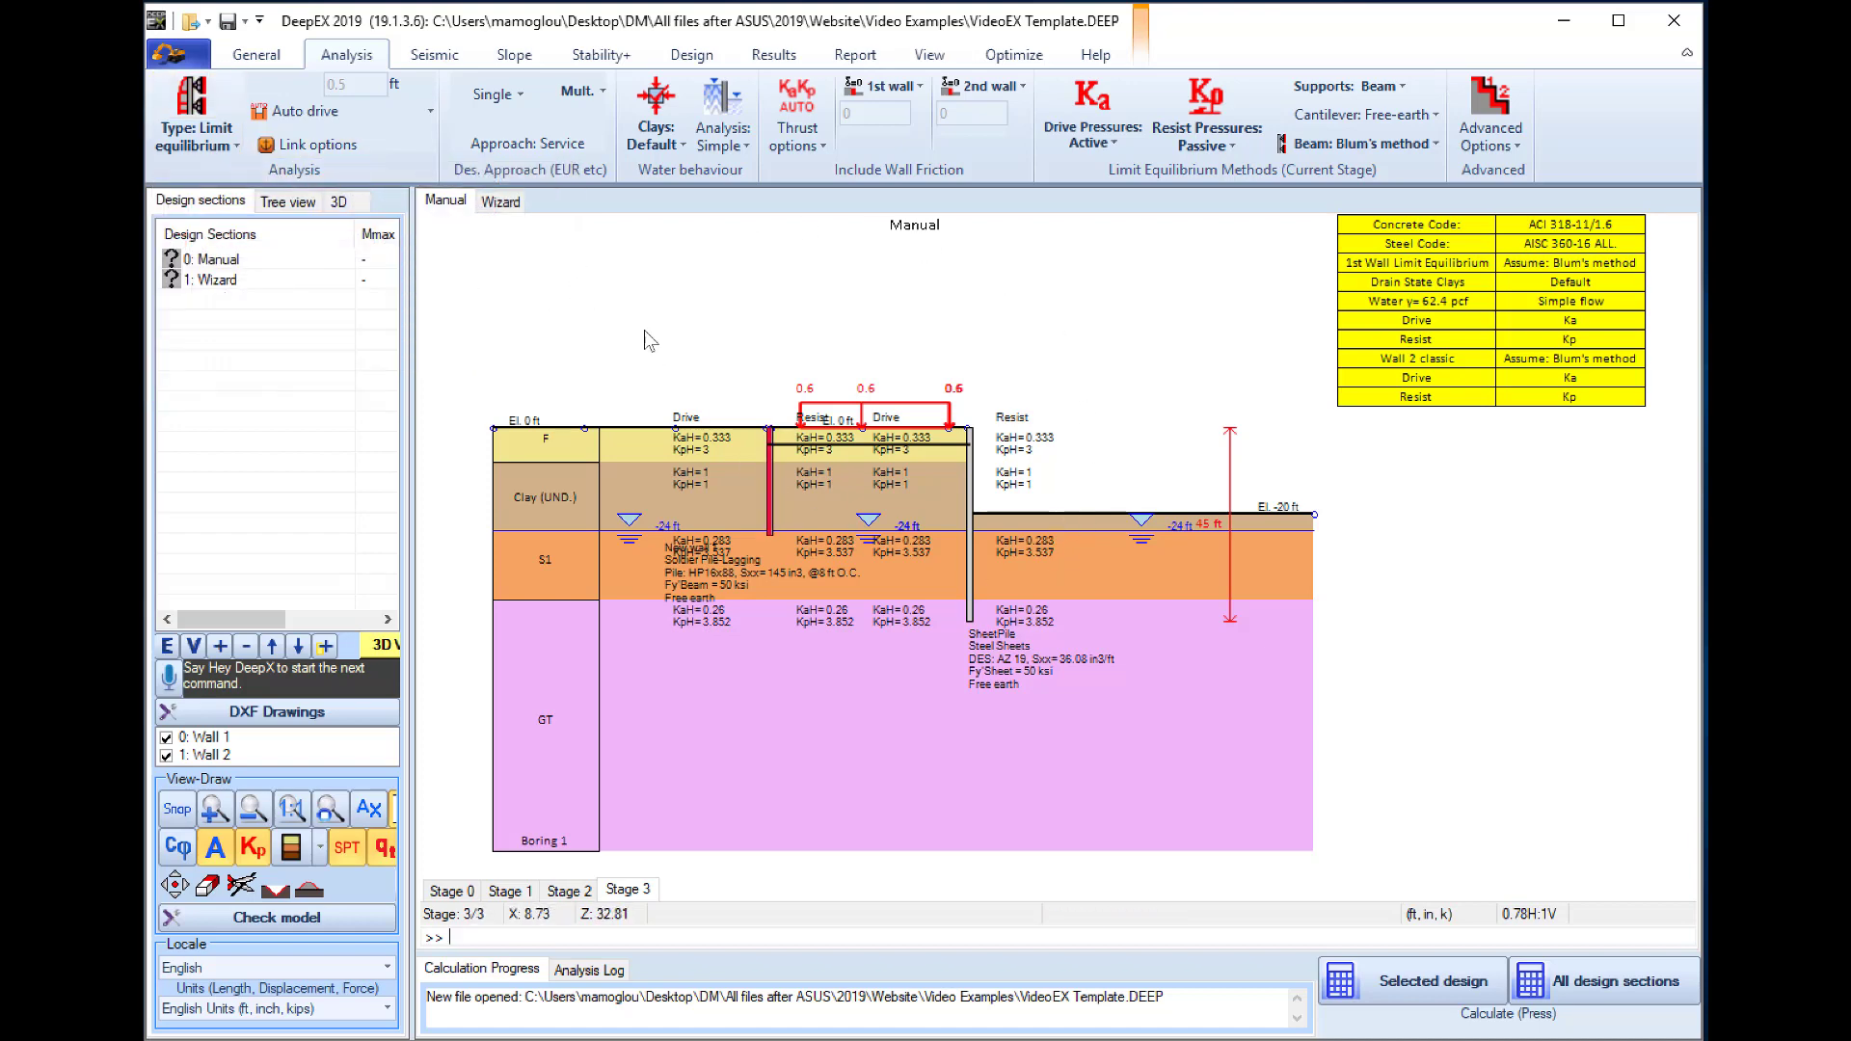
pyautogui.click(519, 97)
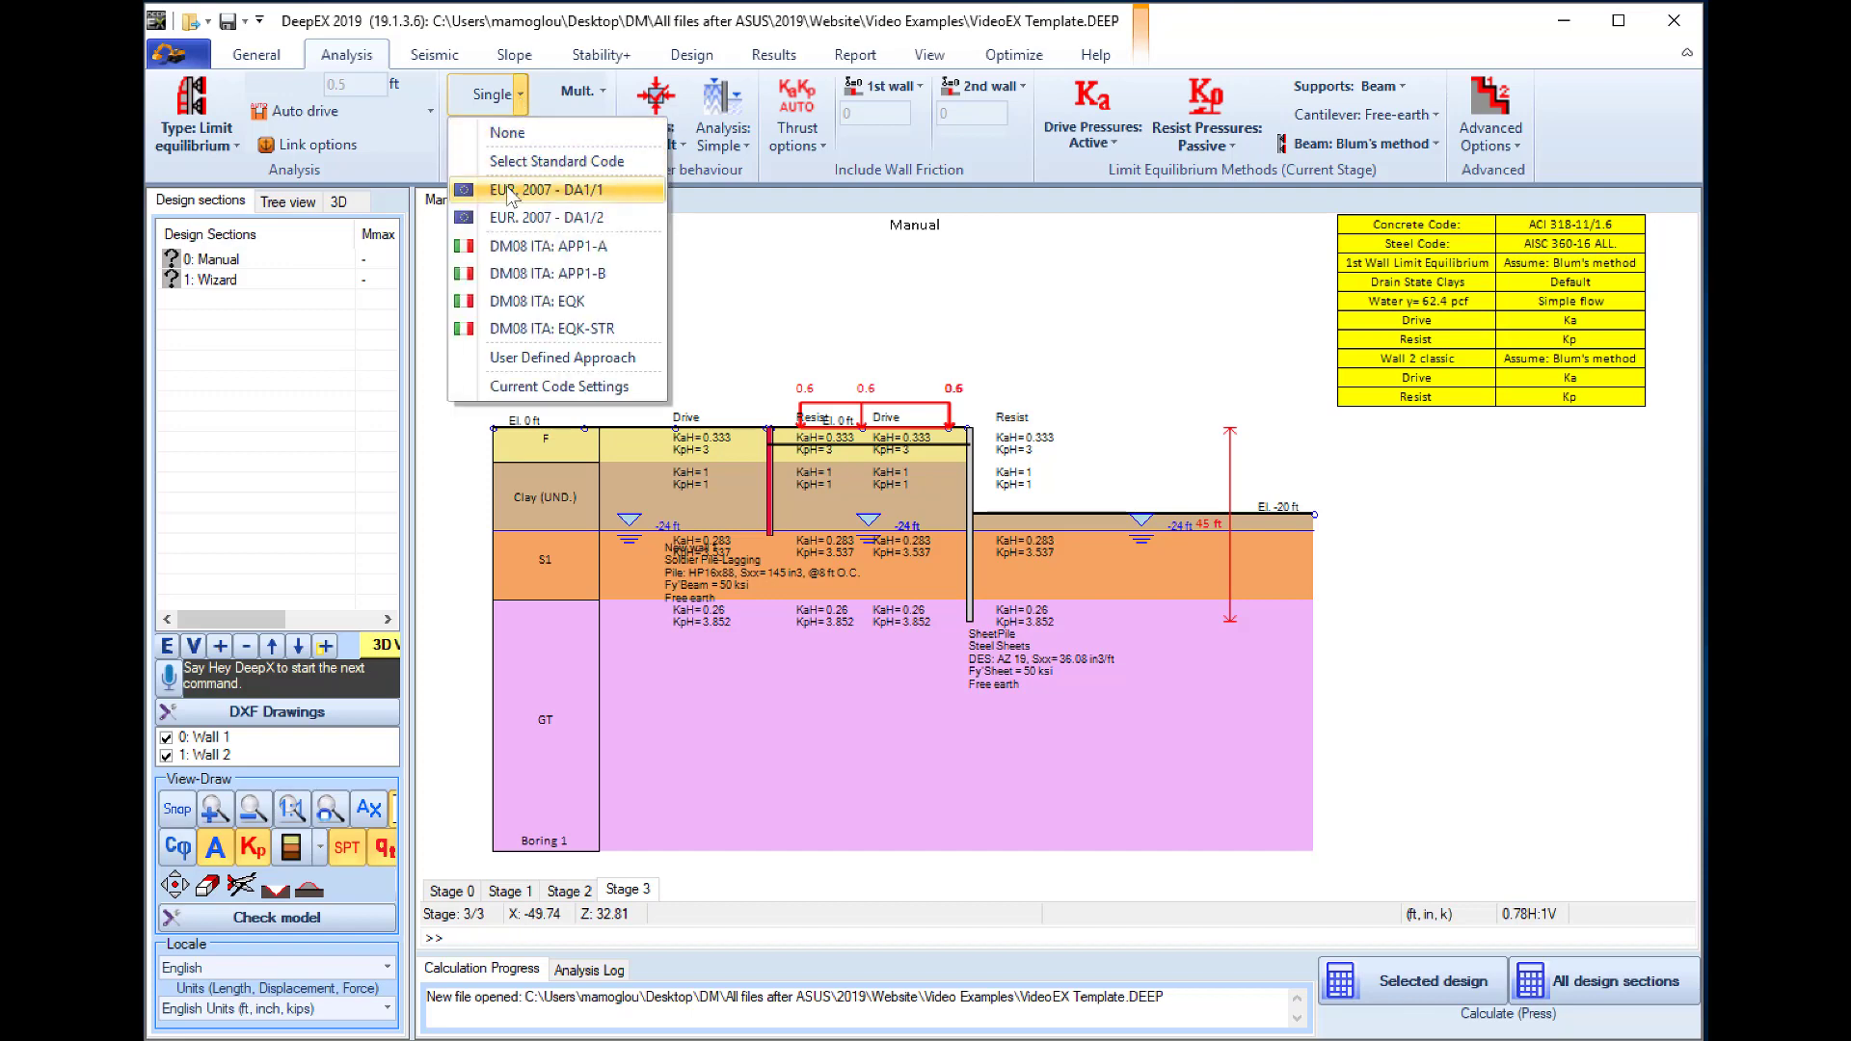
pyautogui.click(530, 162)
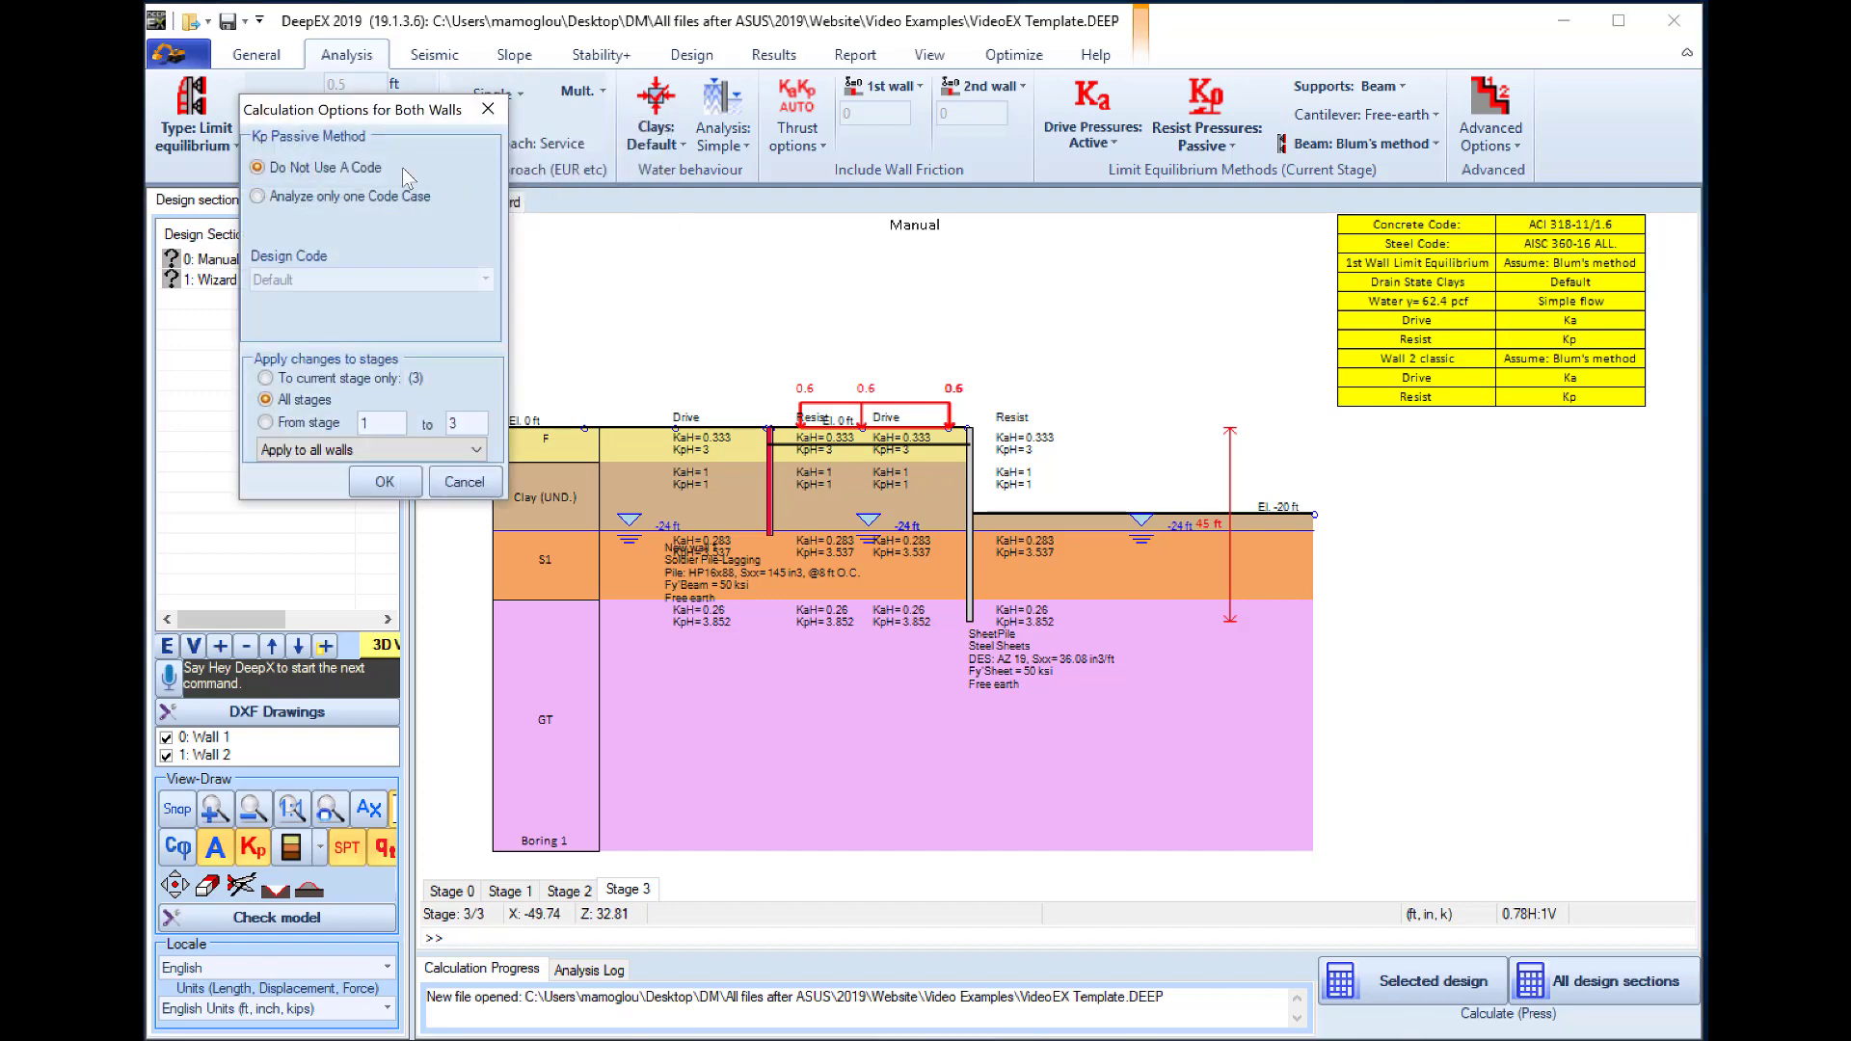
pyautogui.click(369, 195)
pyautogui.click(348, 280)
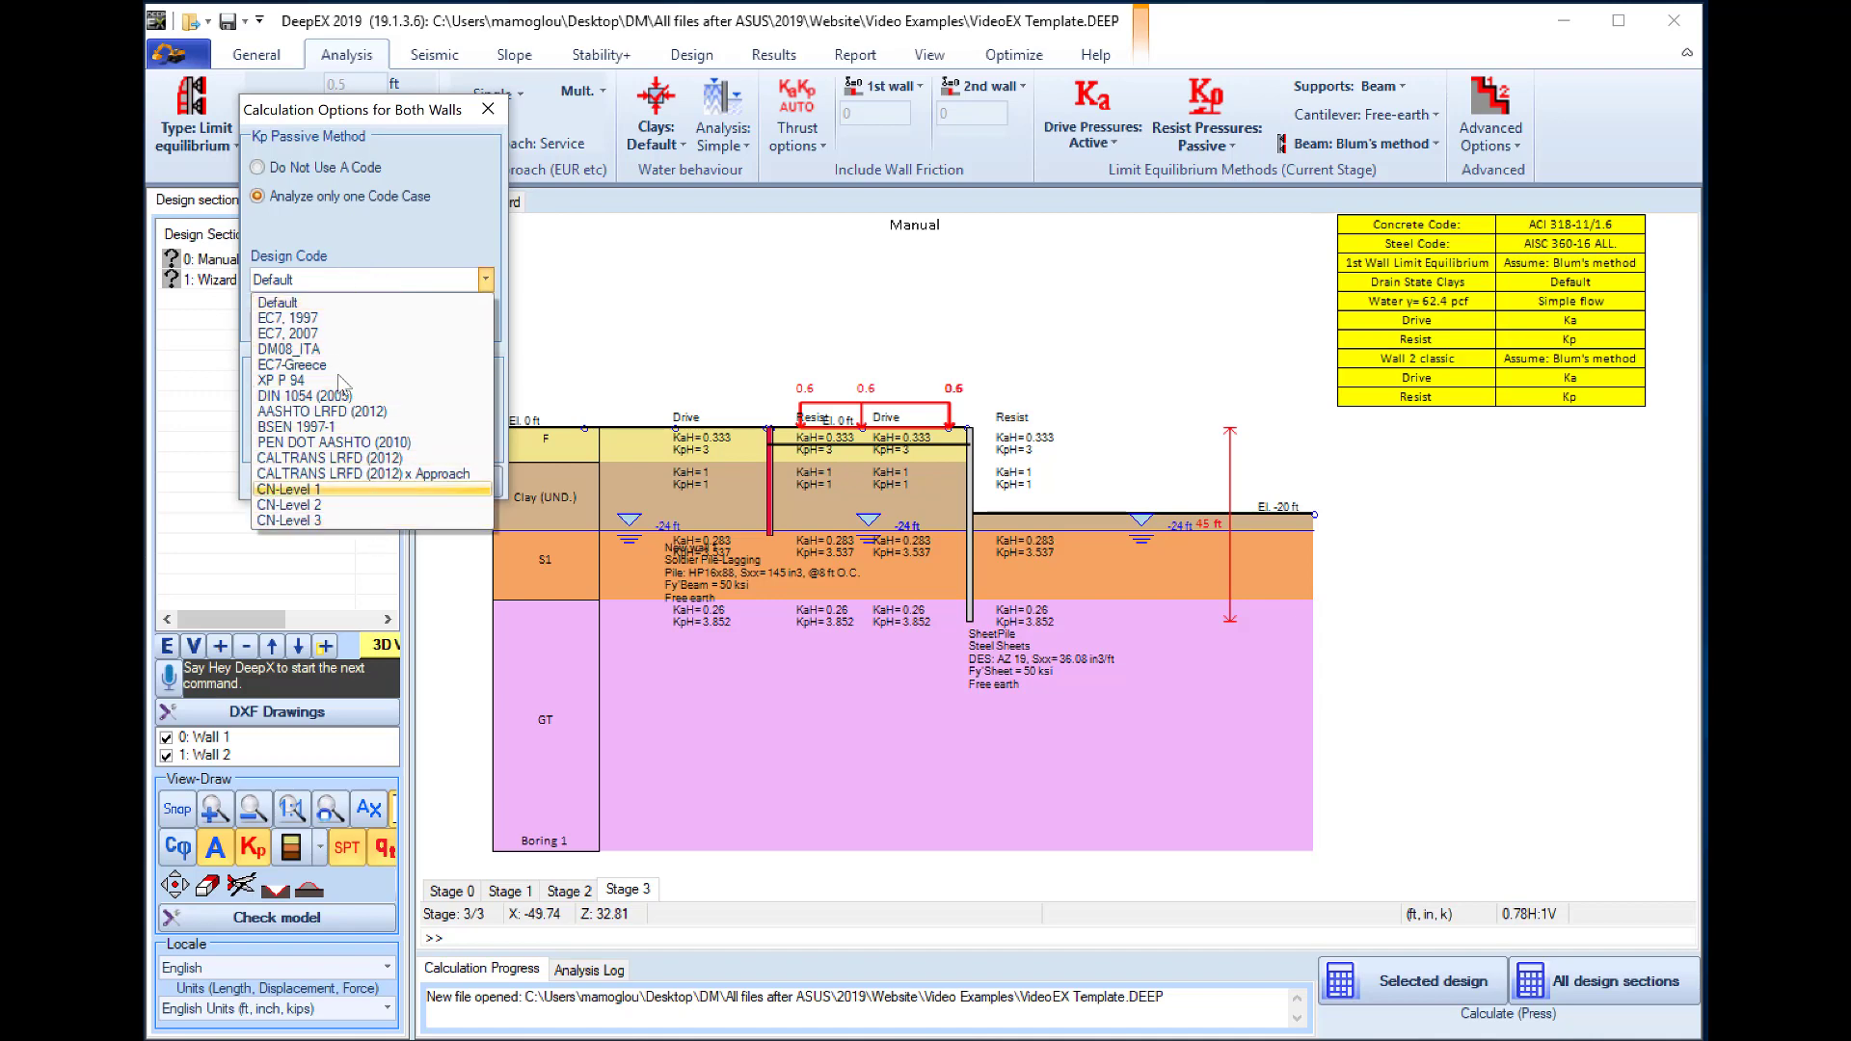
pyautogui.click(318, 303)
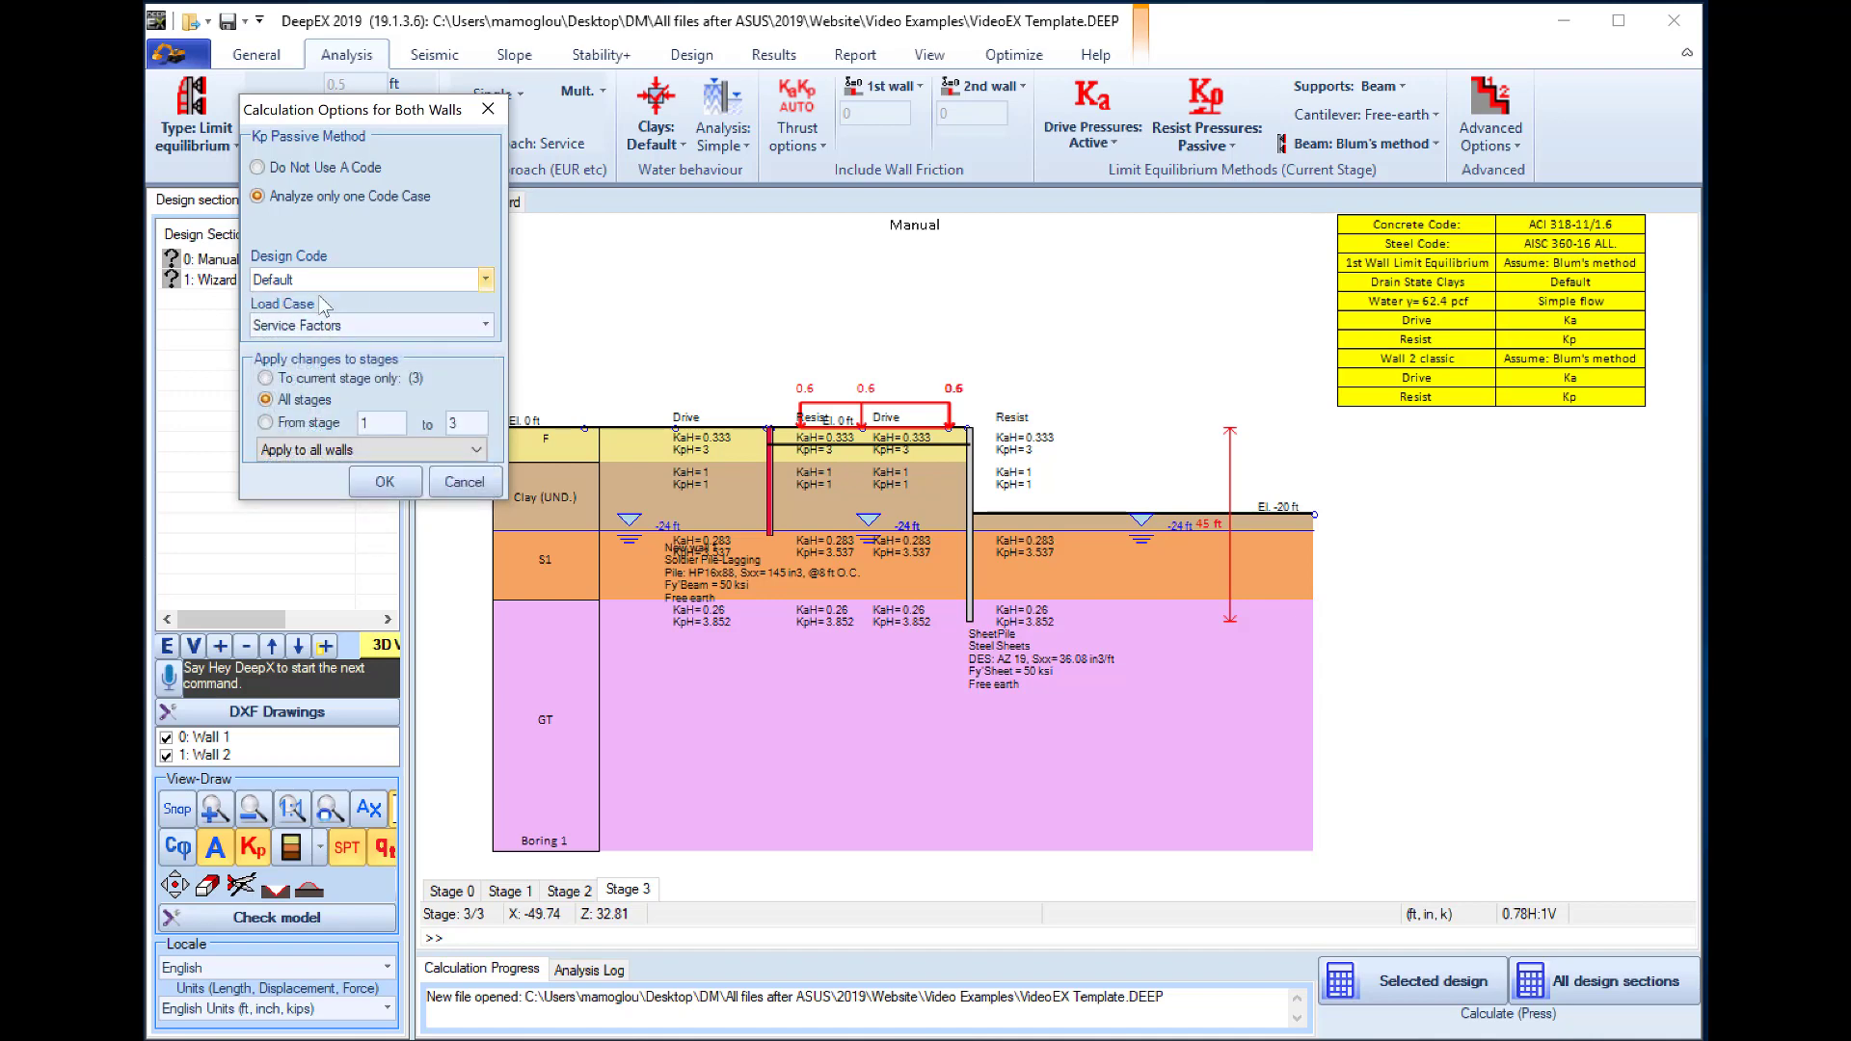
pyautogui.click(457, 489)
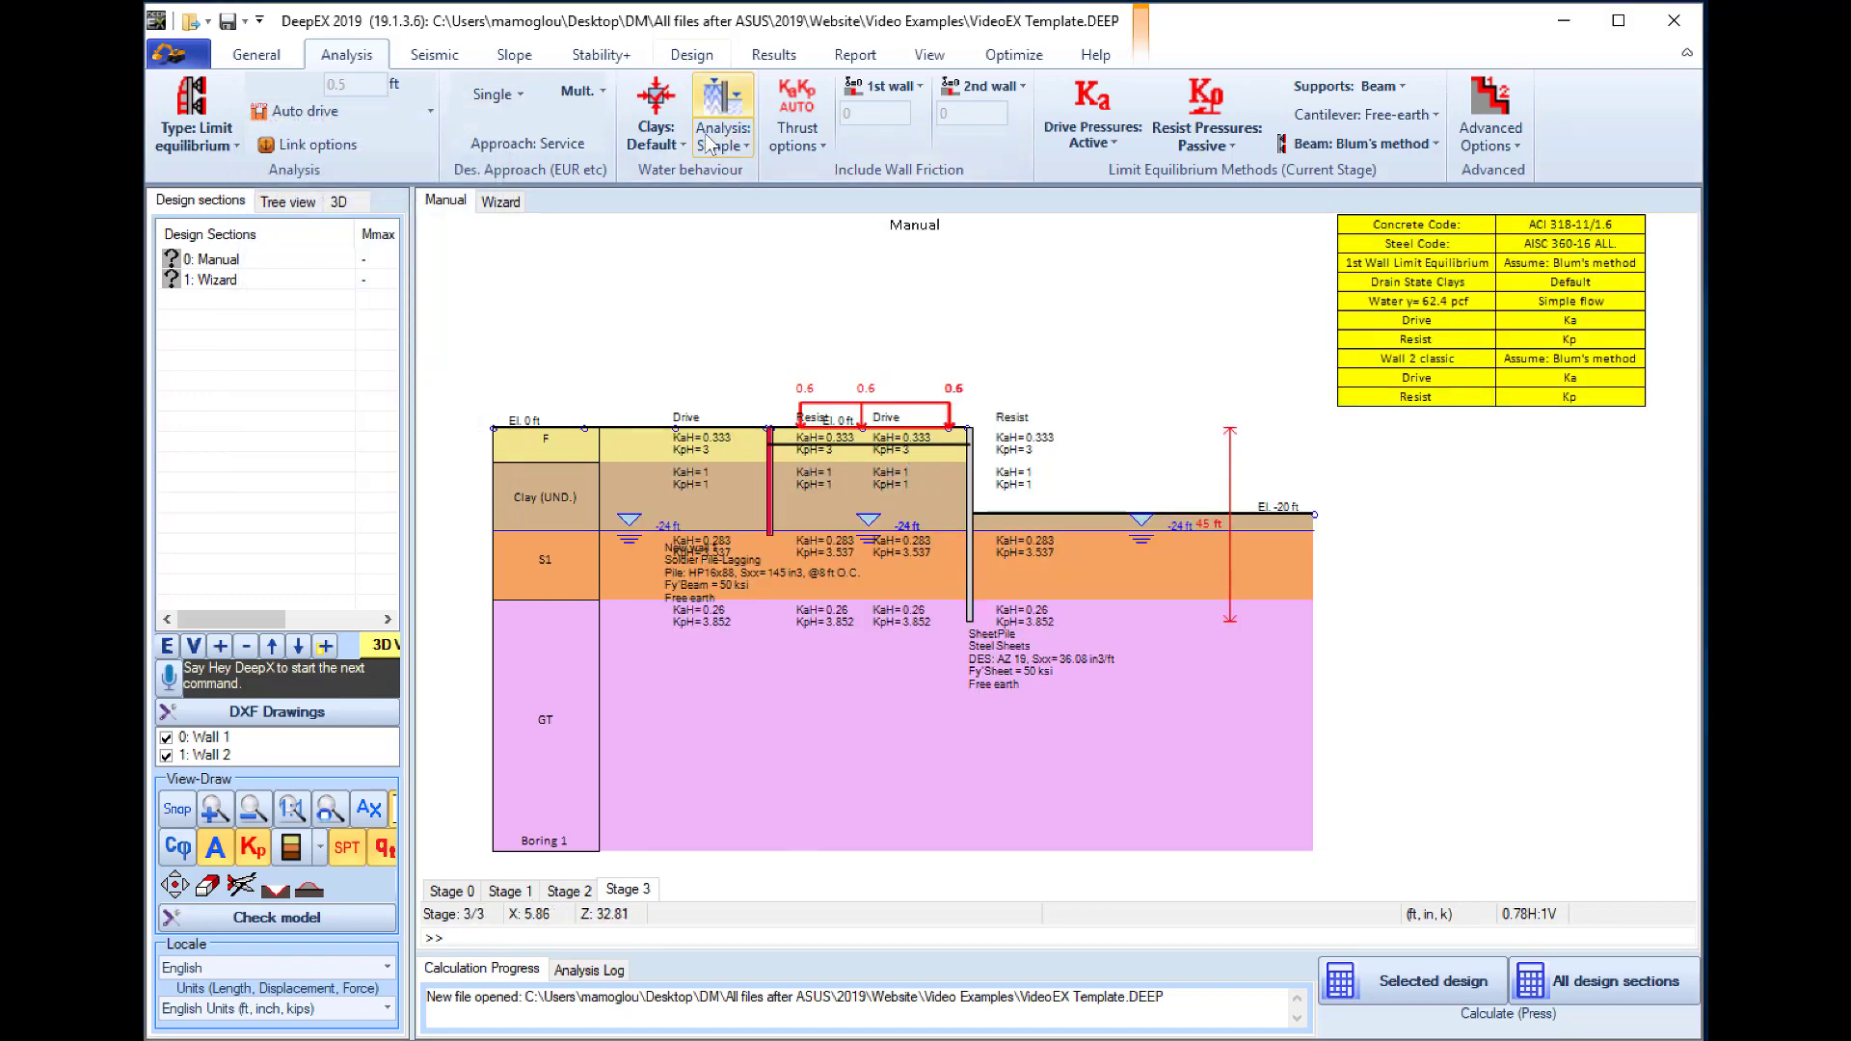
pyautogui.click(738, 154)
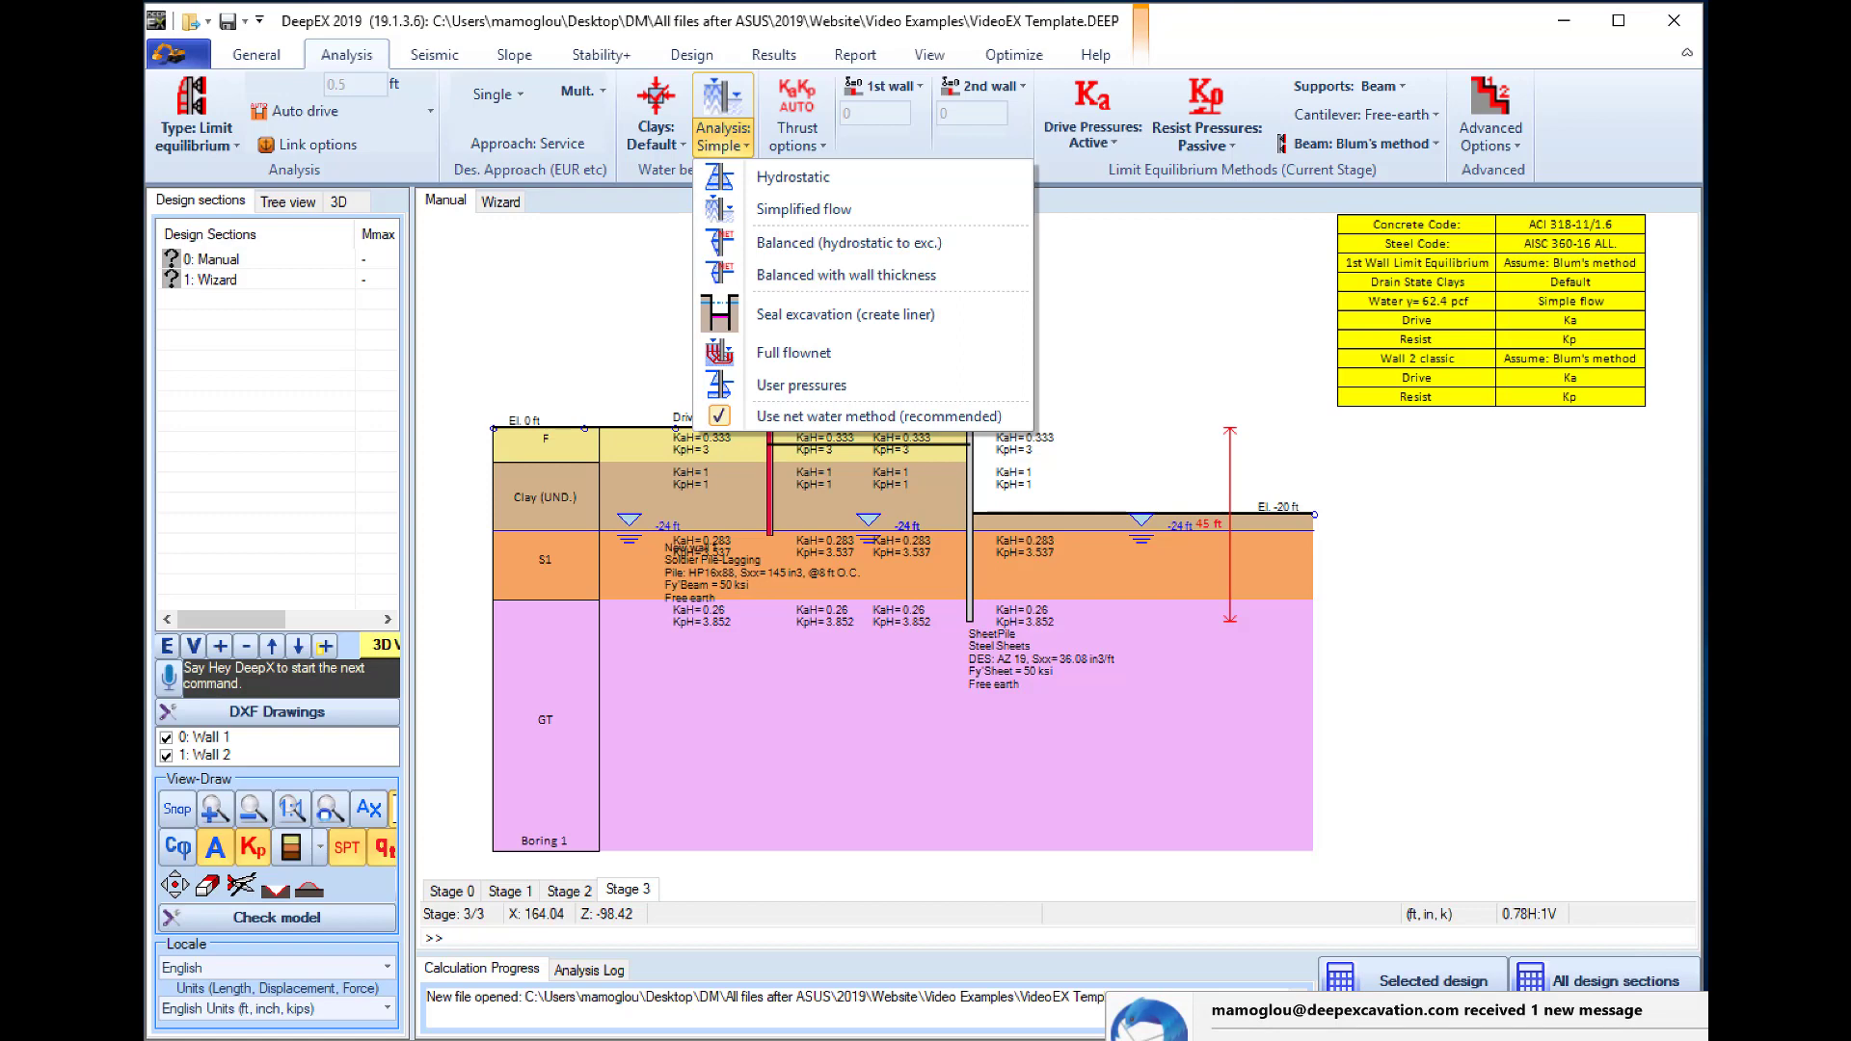
pyautogui.click(1504, 1024)
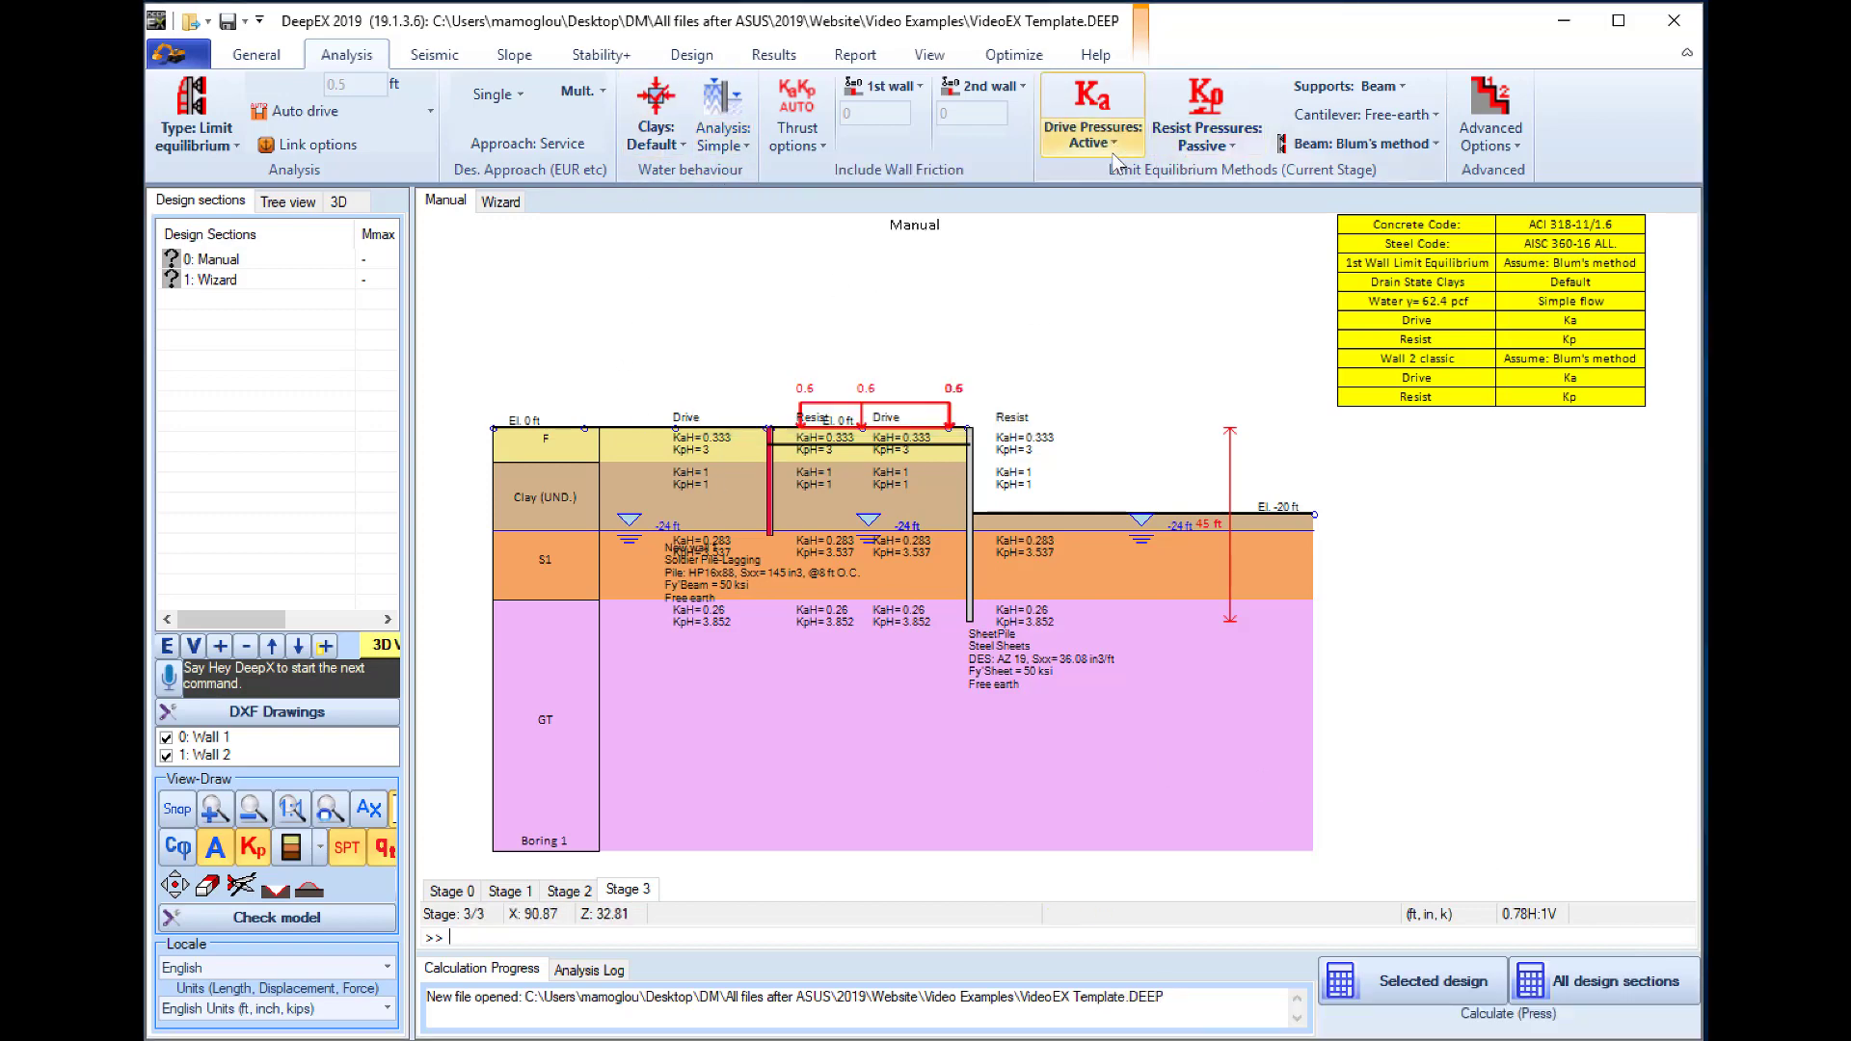
# - Set the driving earth pressures for Stage 3 to FHWA Apparent, and check the setting against Stages 1 and 2
pyautogui.click(570, 891)
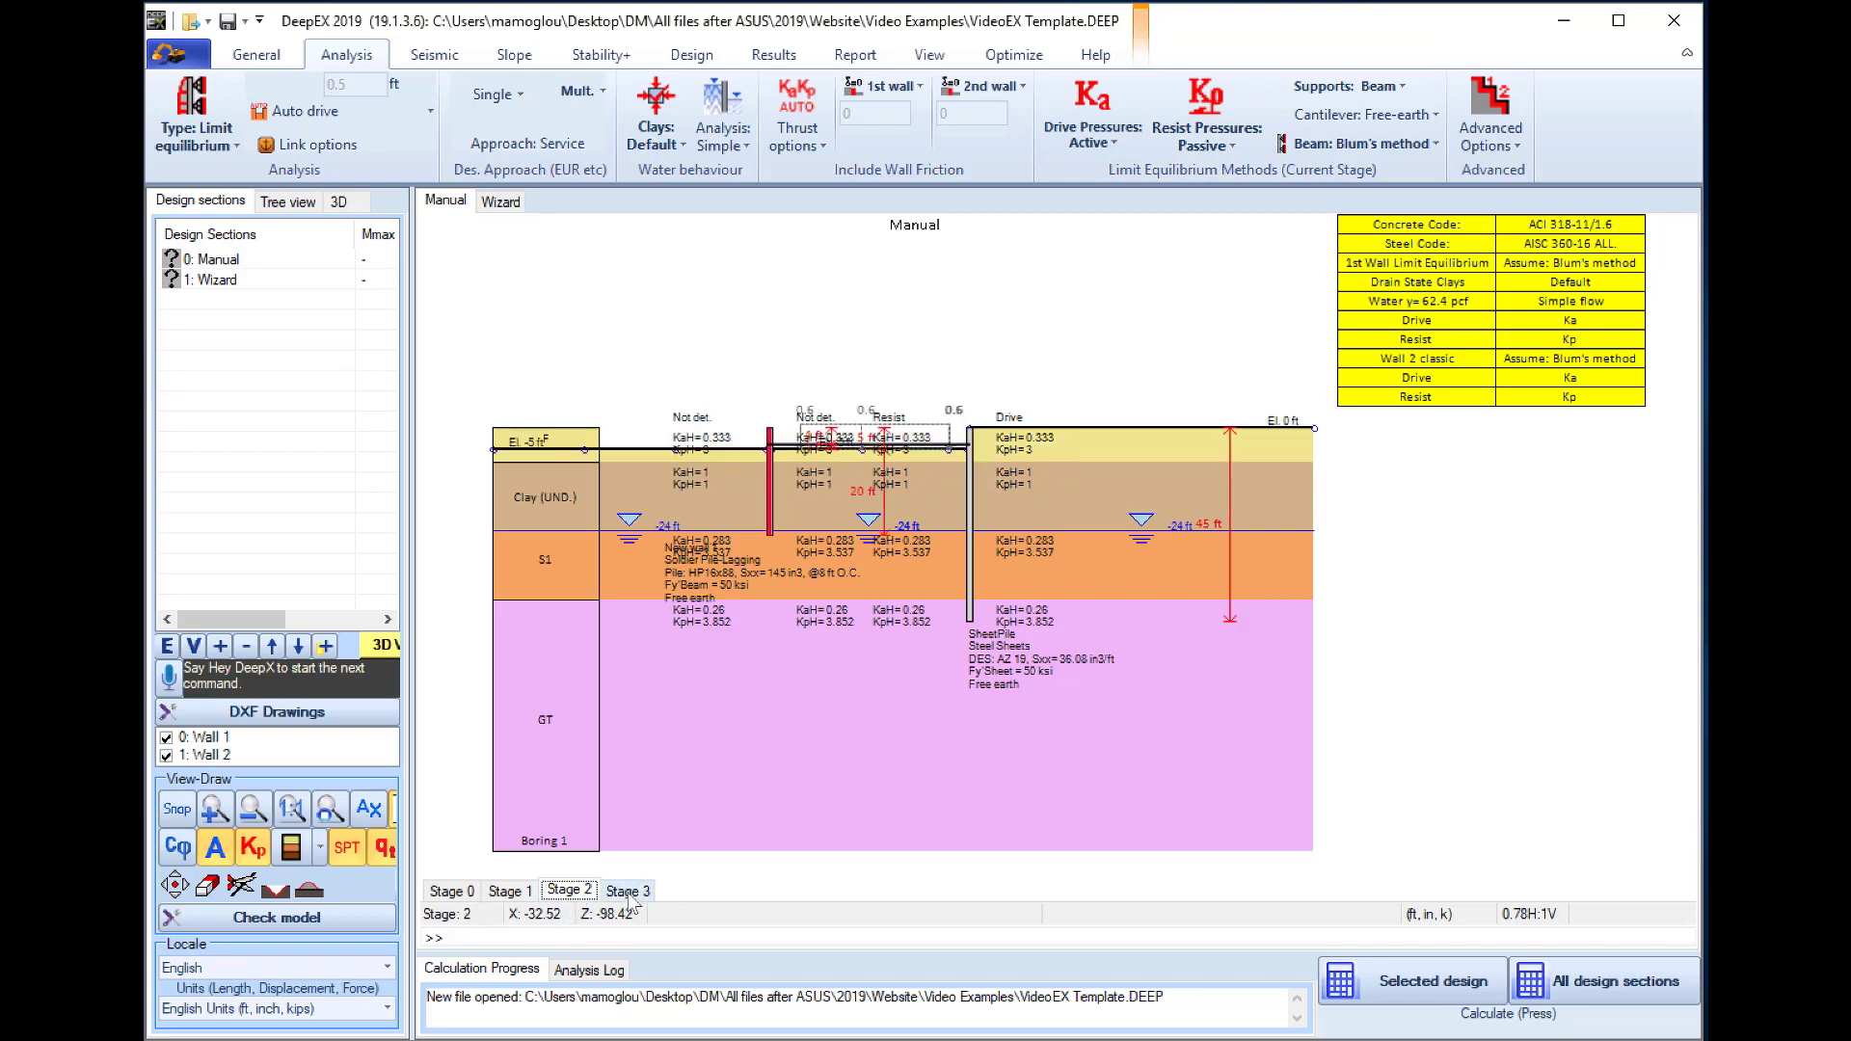
pyautogui.click(628, 891)
pyautogui.click(1093, 143)
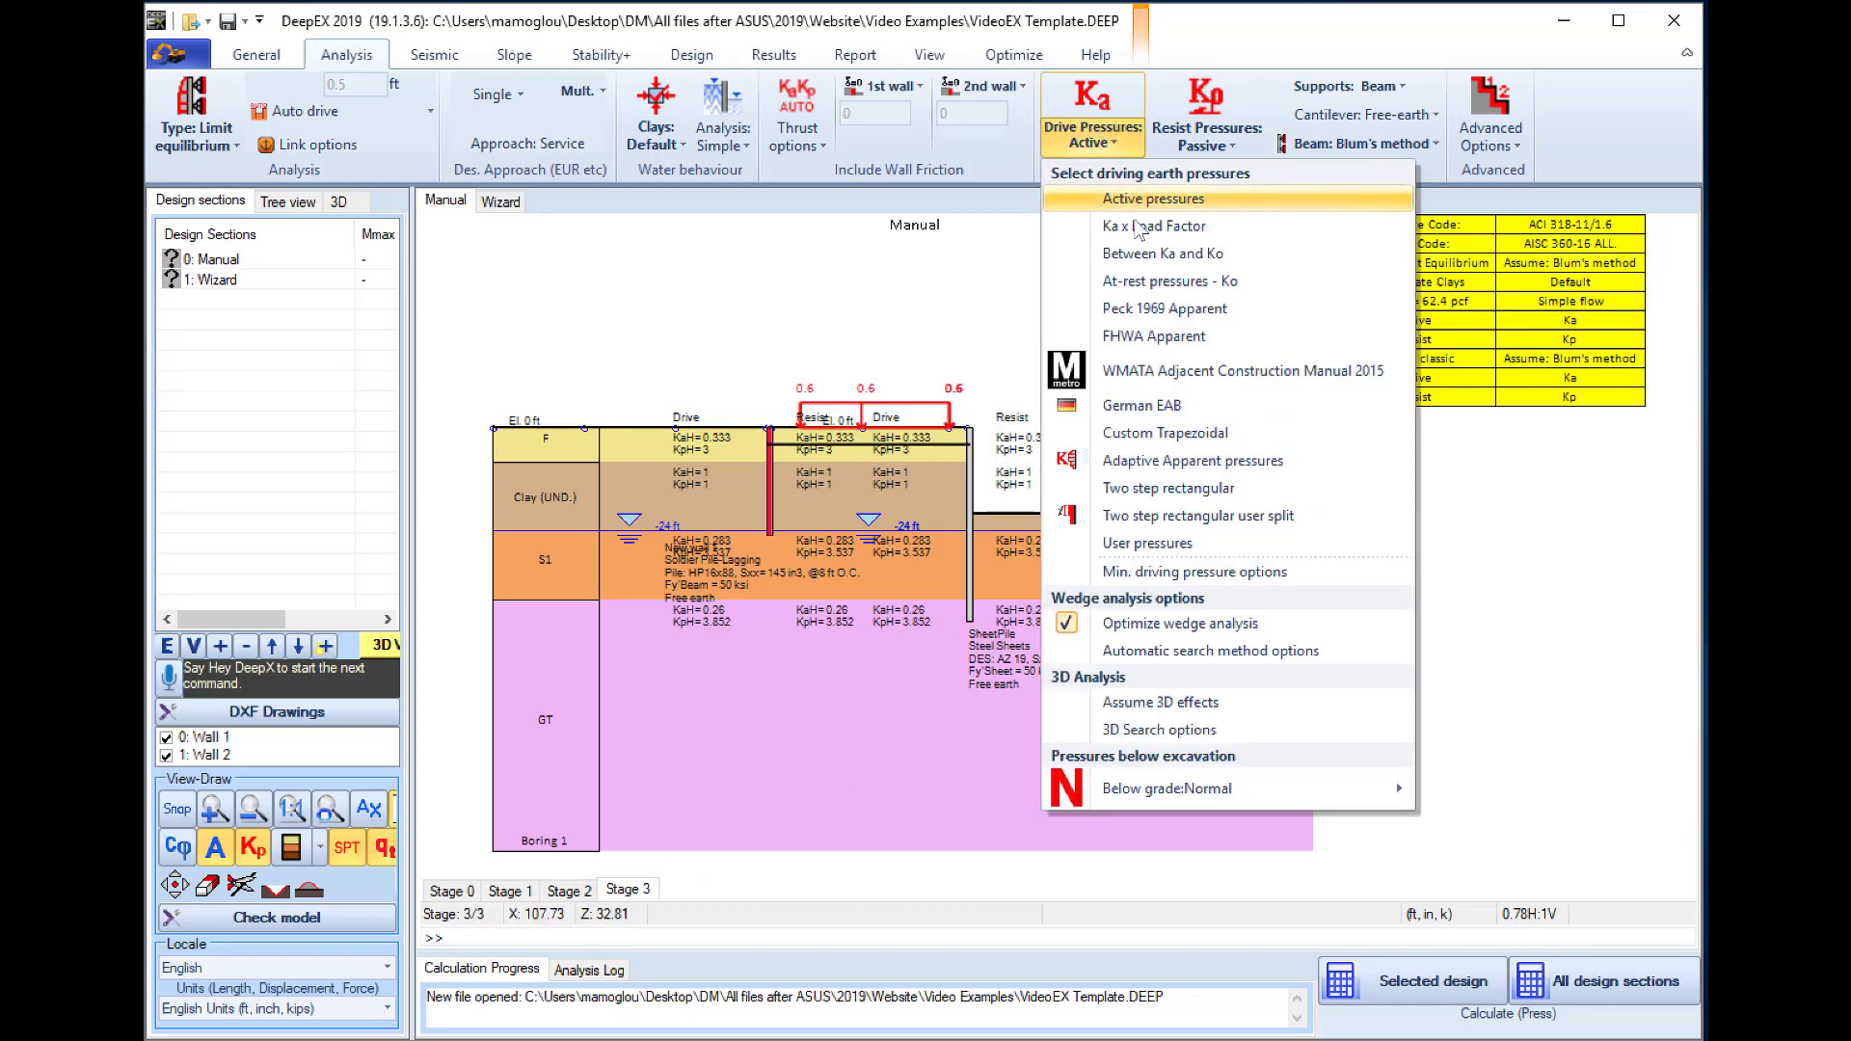
pyautogui.click(1155, 337)
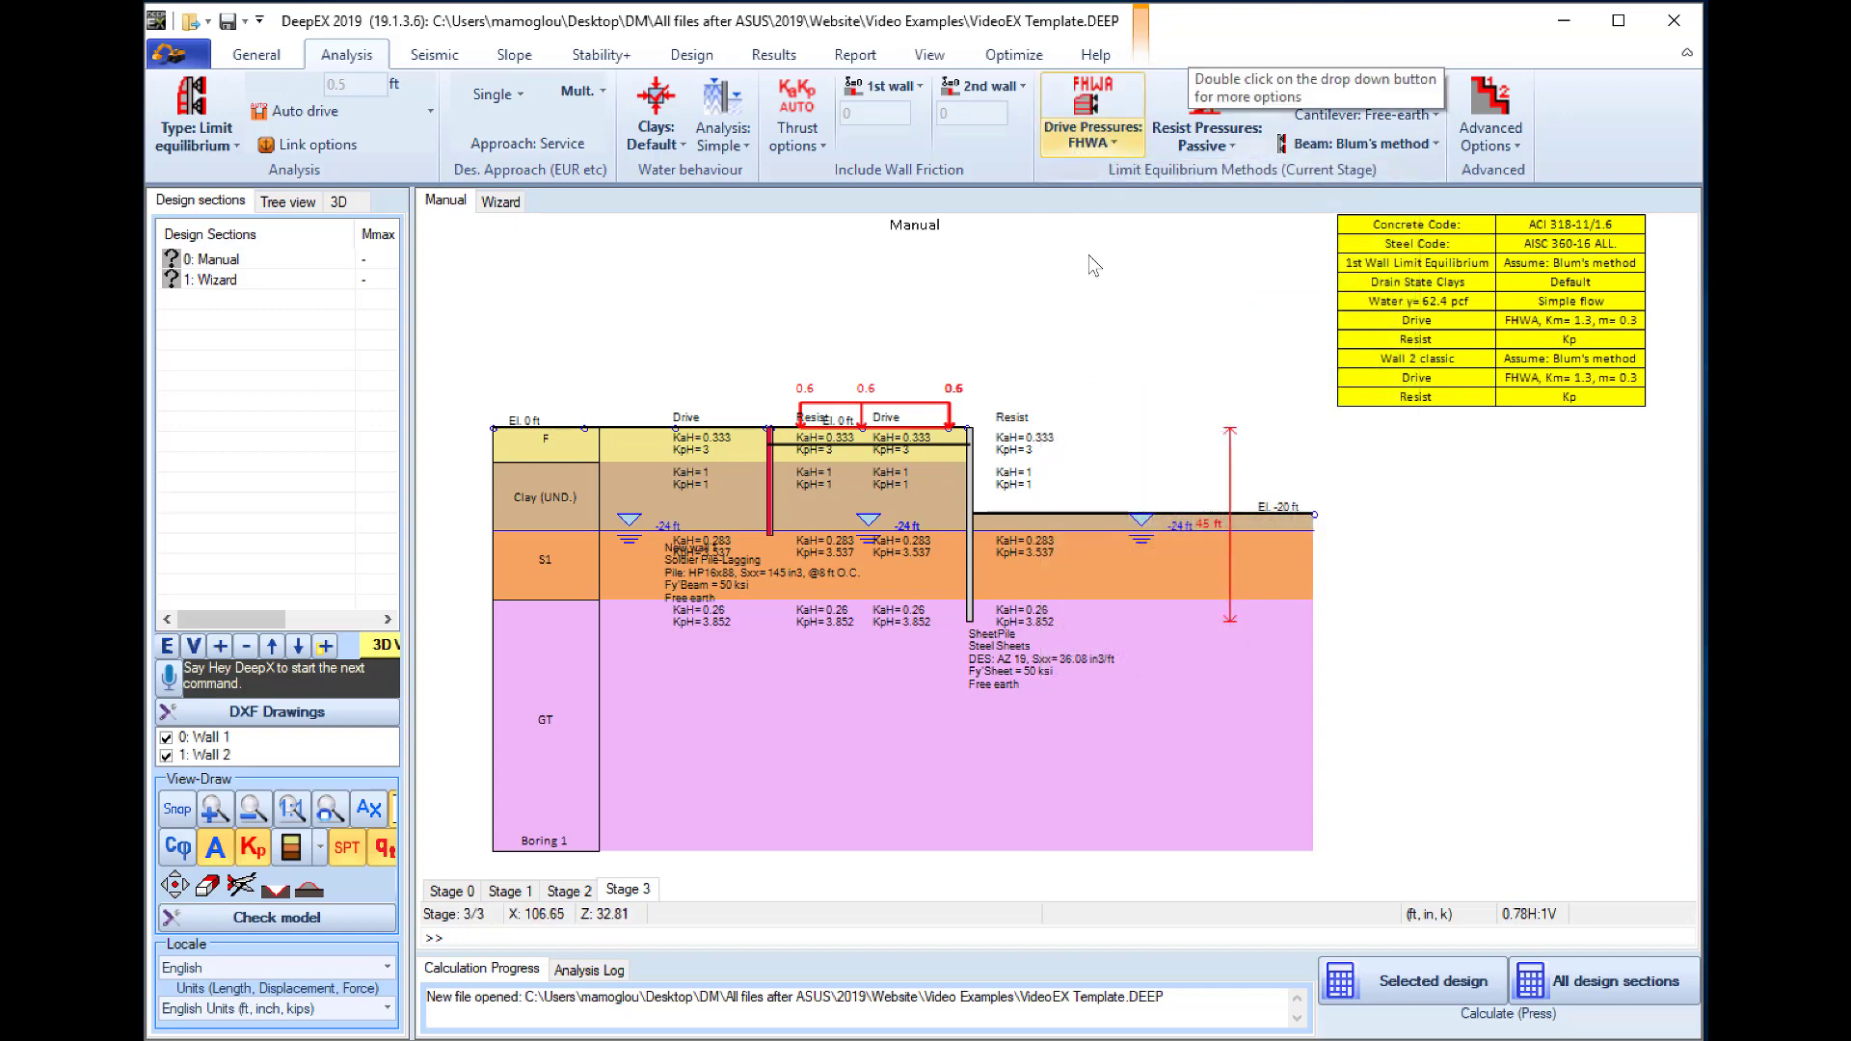
pyautogui.click(510, 891)
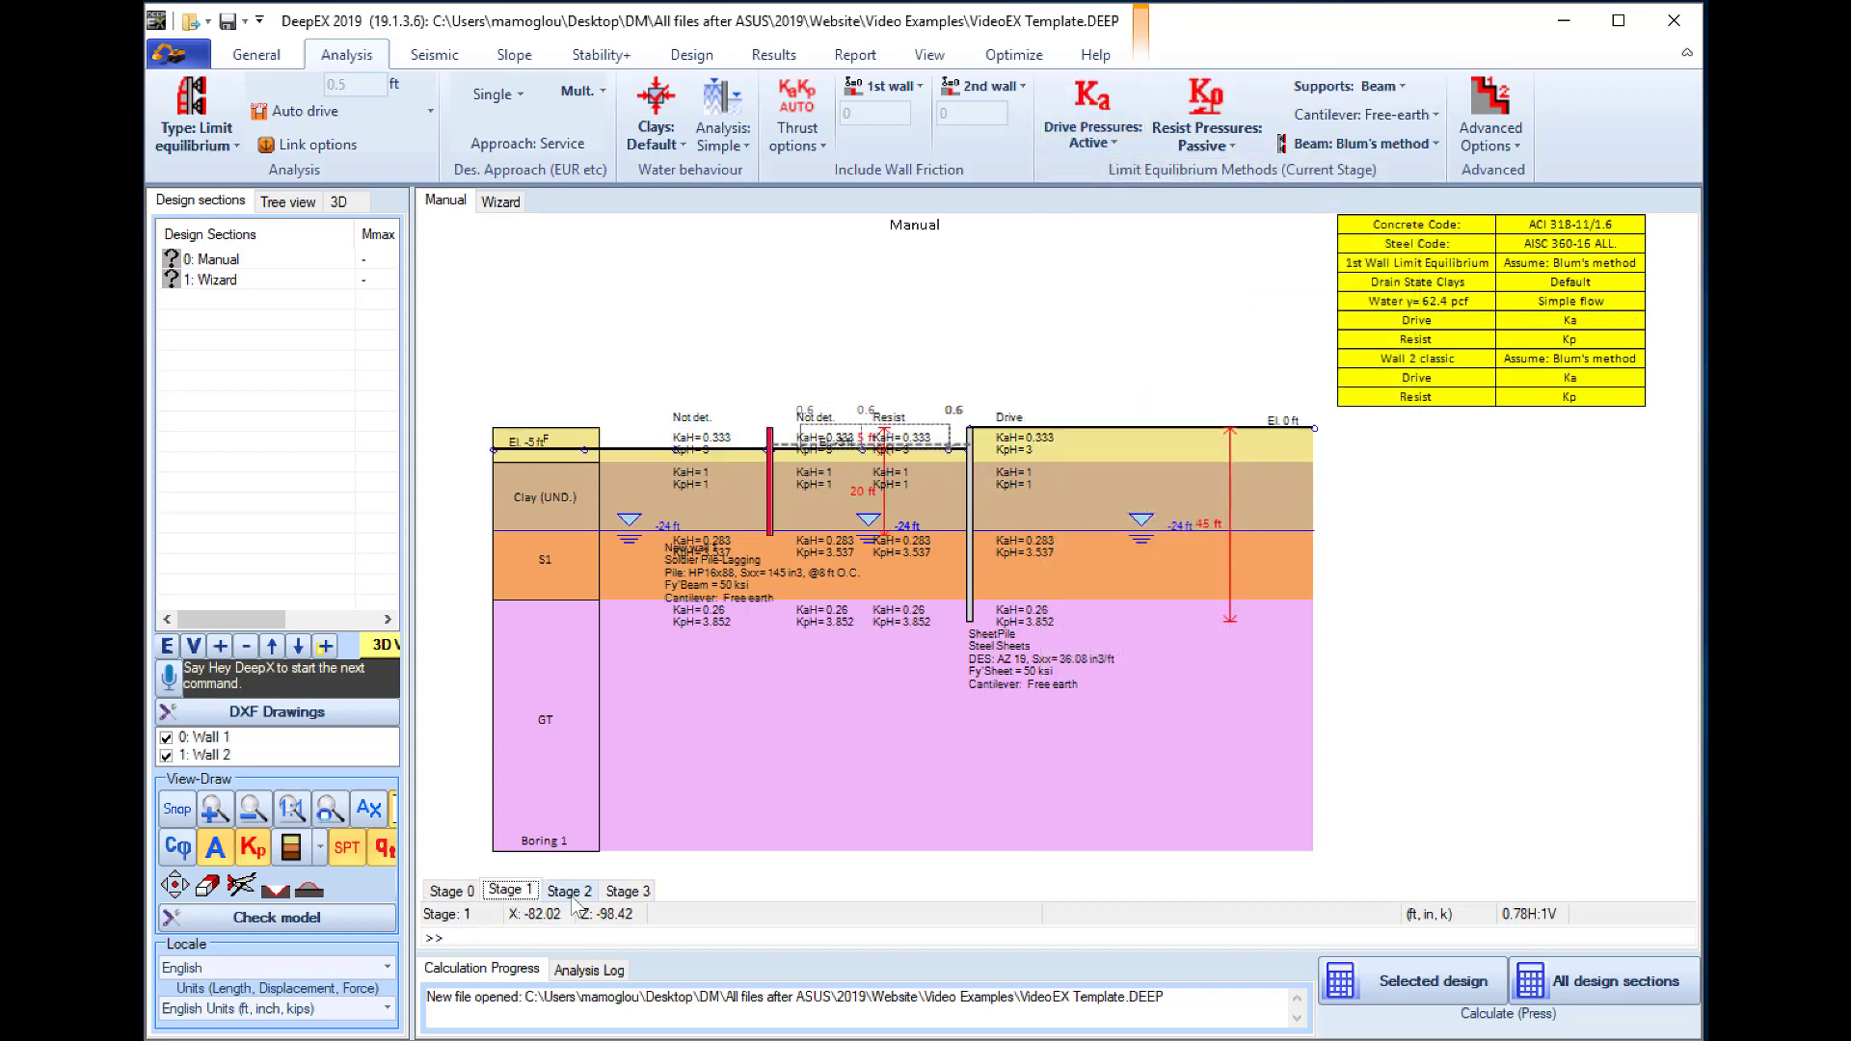
pyautogui.click(571, 892)
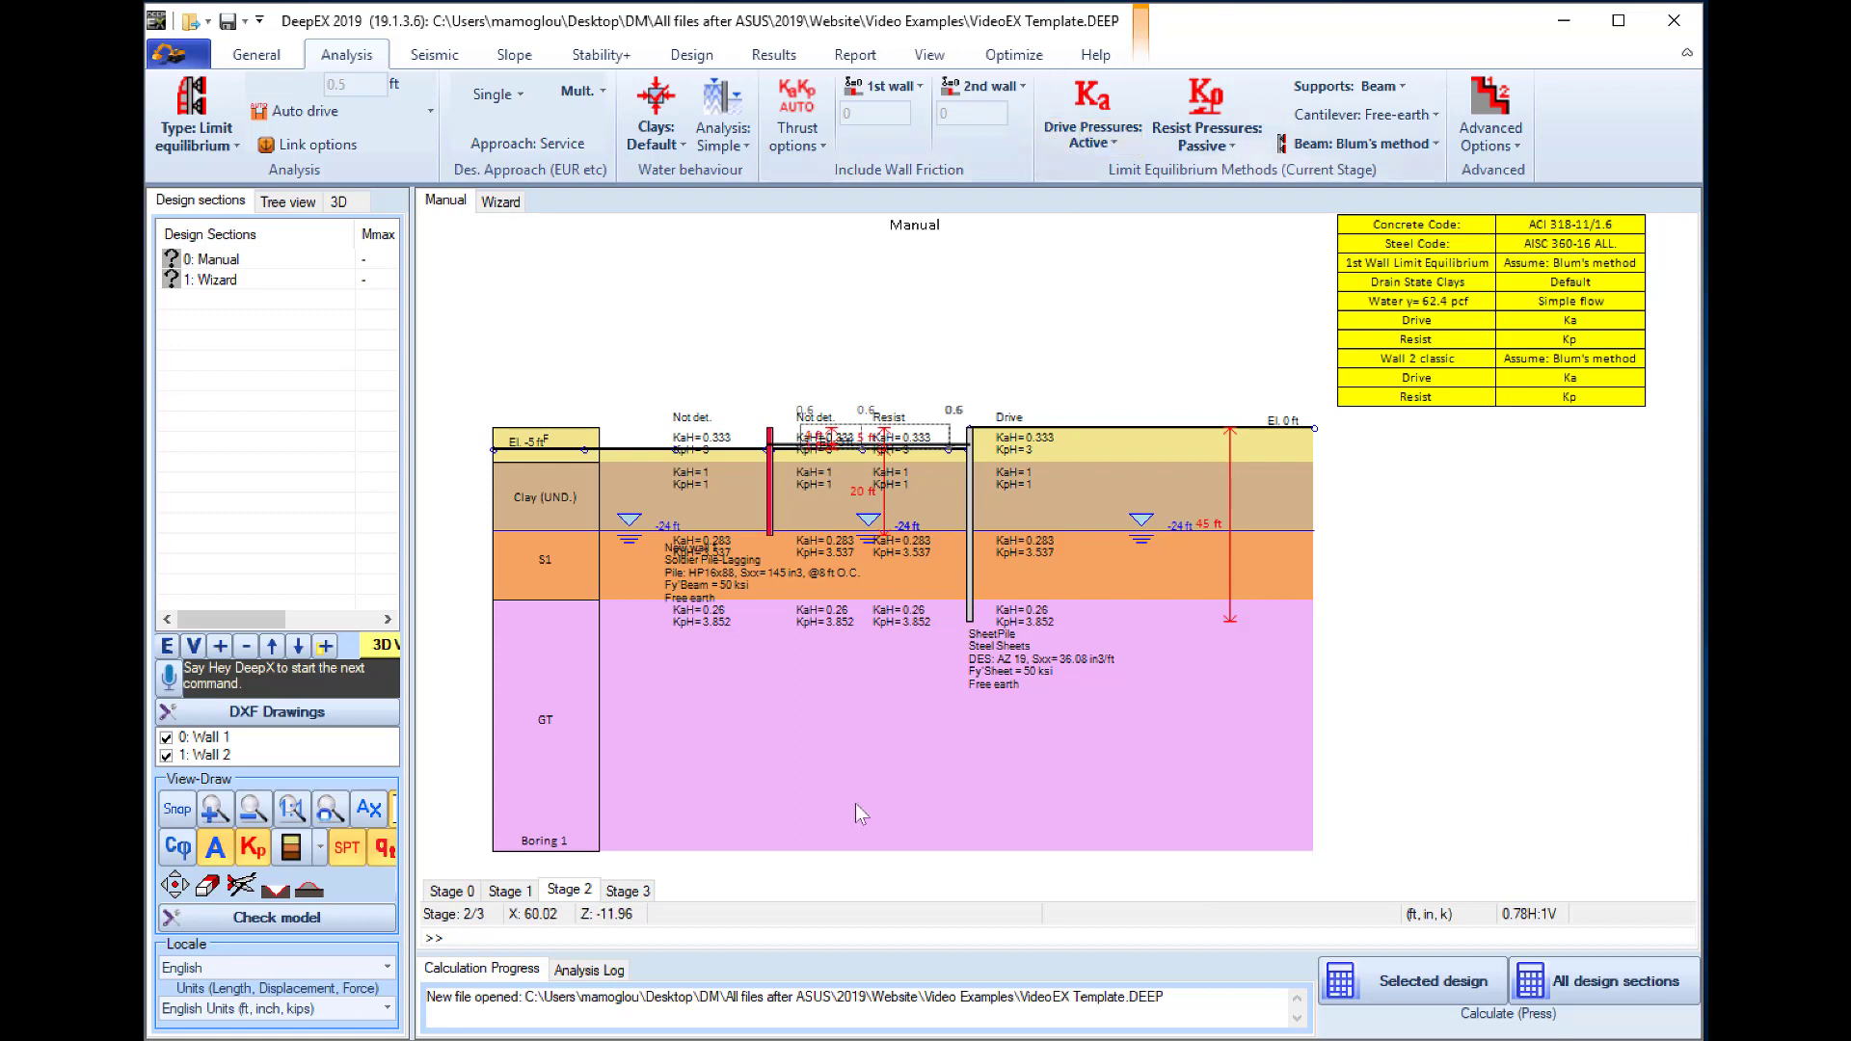
pyautogui.click(628, 891)
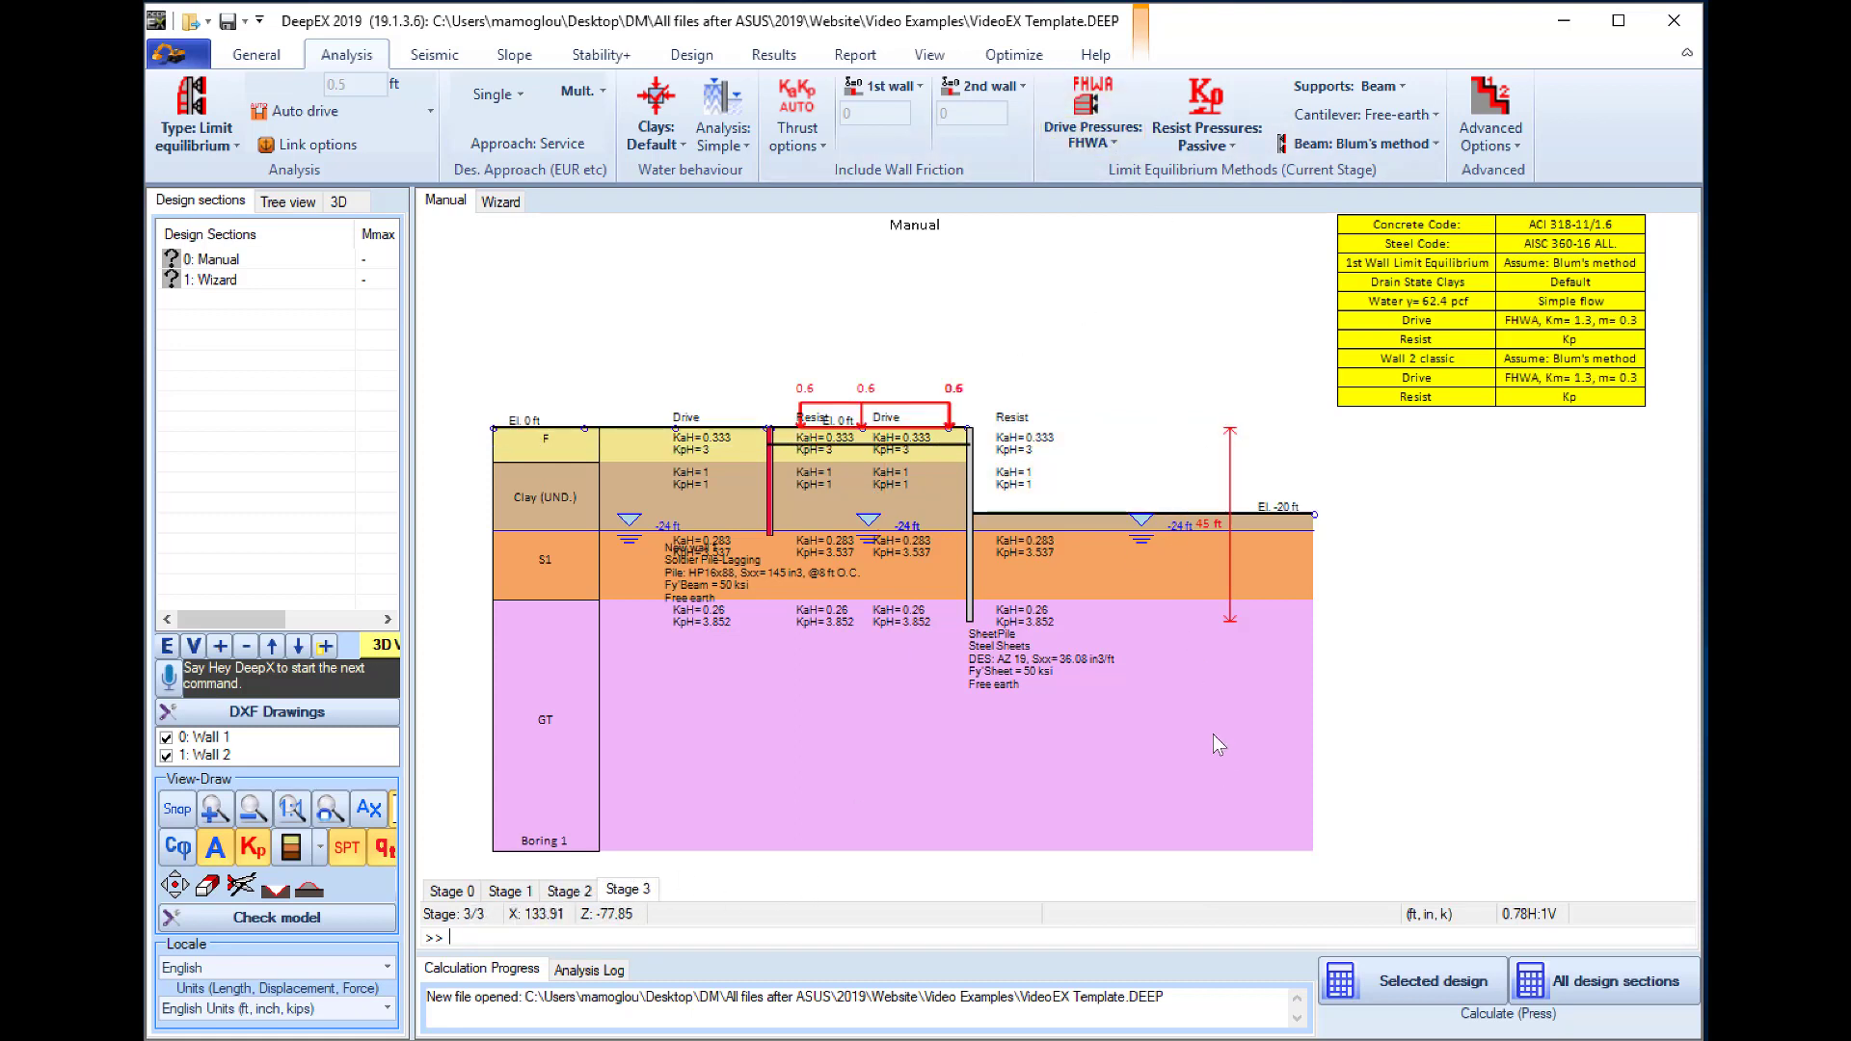
# - Open the Wizard design section and start the model wizard with English units (kips, ft, inches)
pyautogui.click(500, 202)
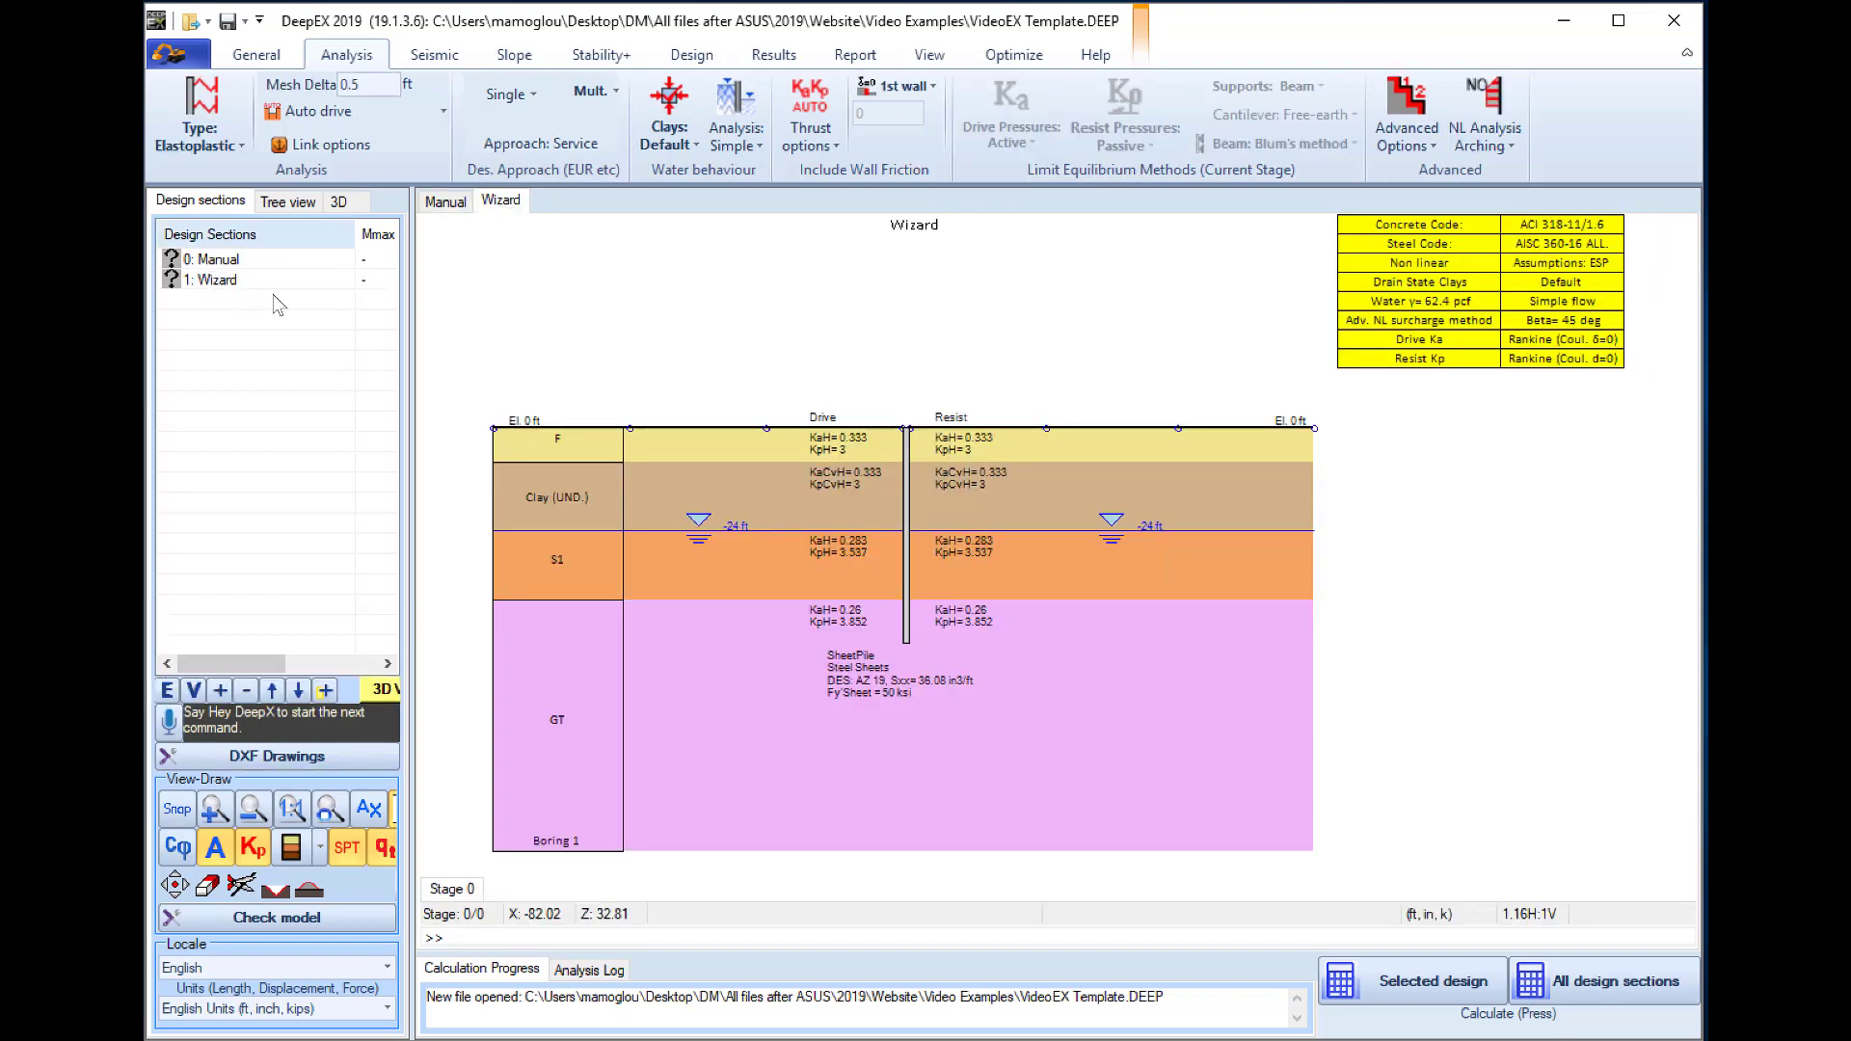
pyautogui.click(438, 203)
pyautogui.click(499, 201)
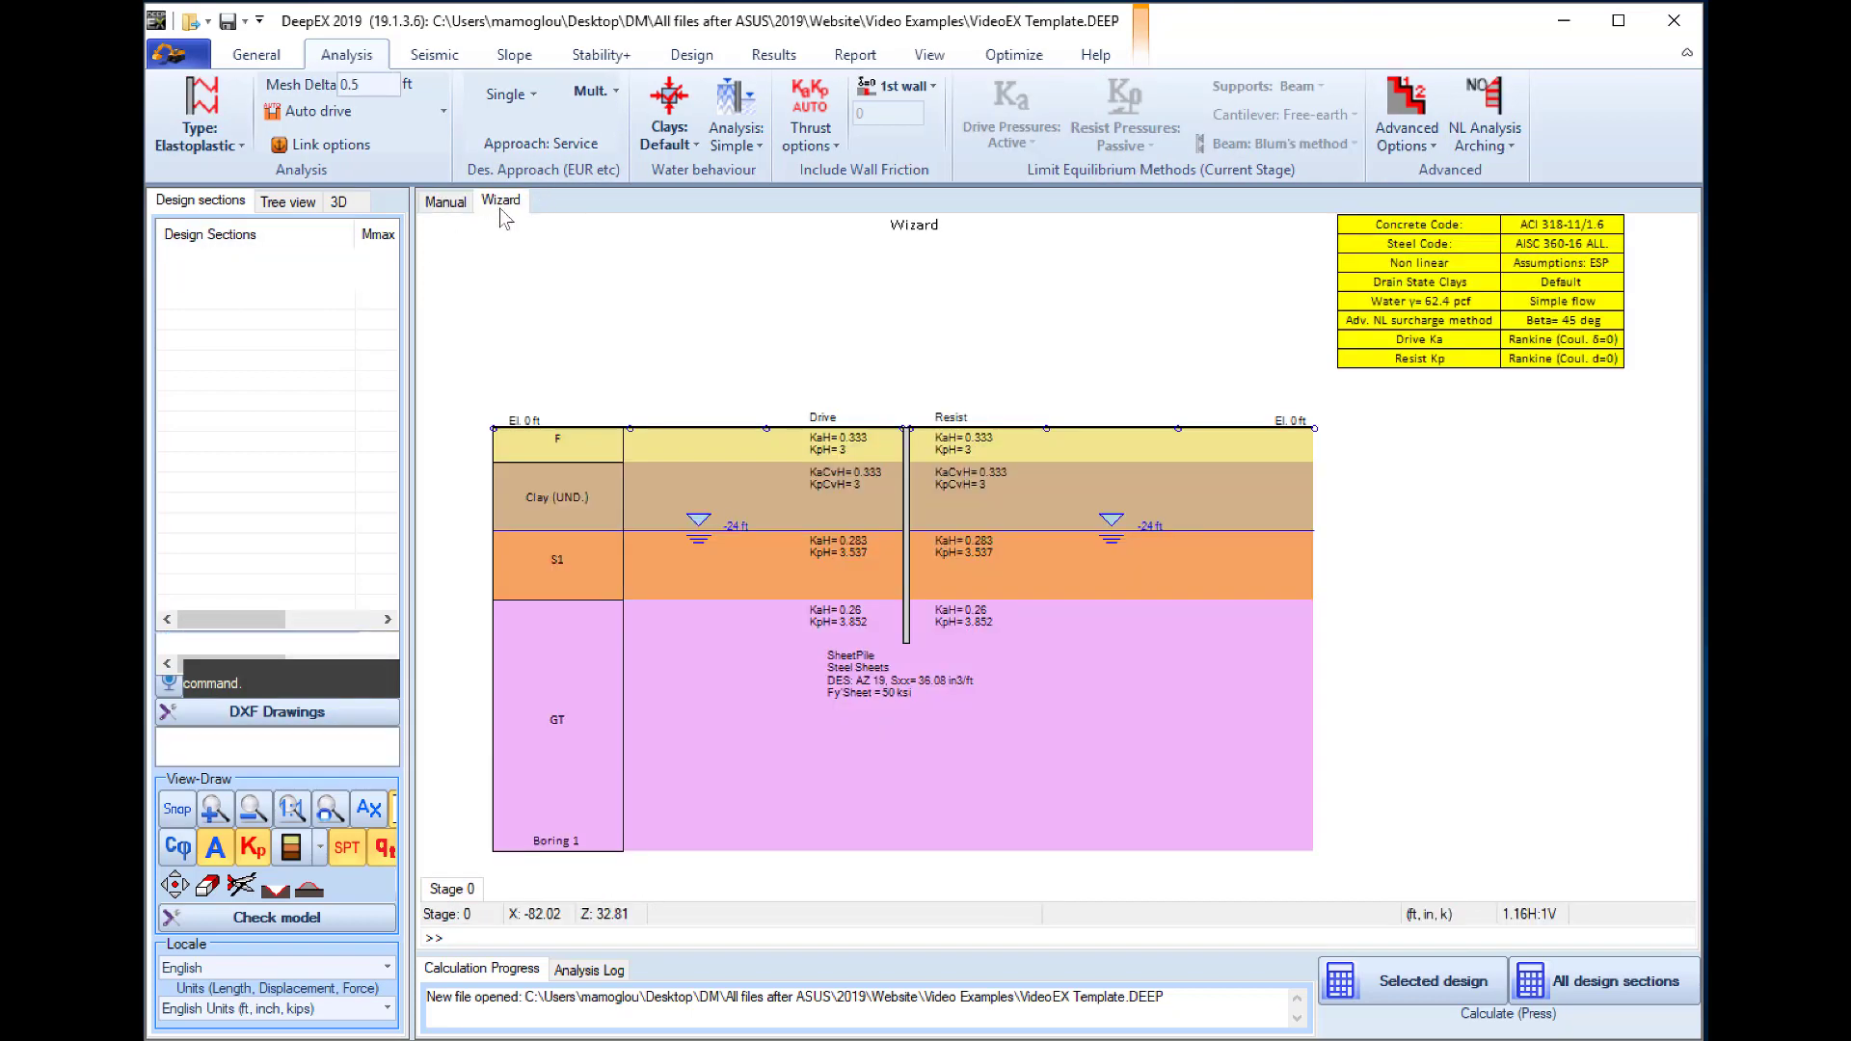
pyautogui.click(243, 62)
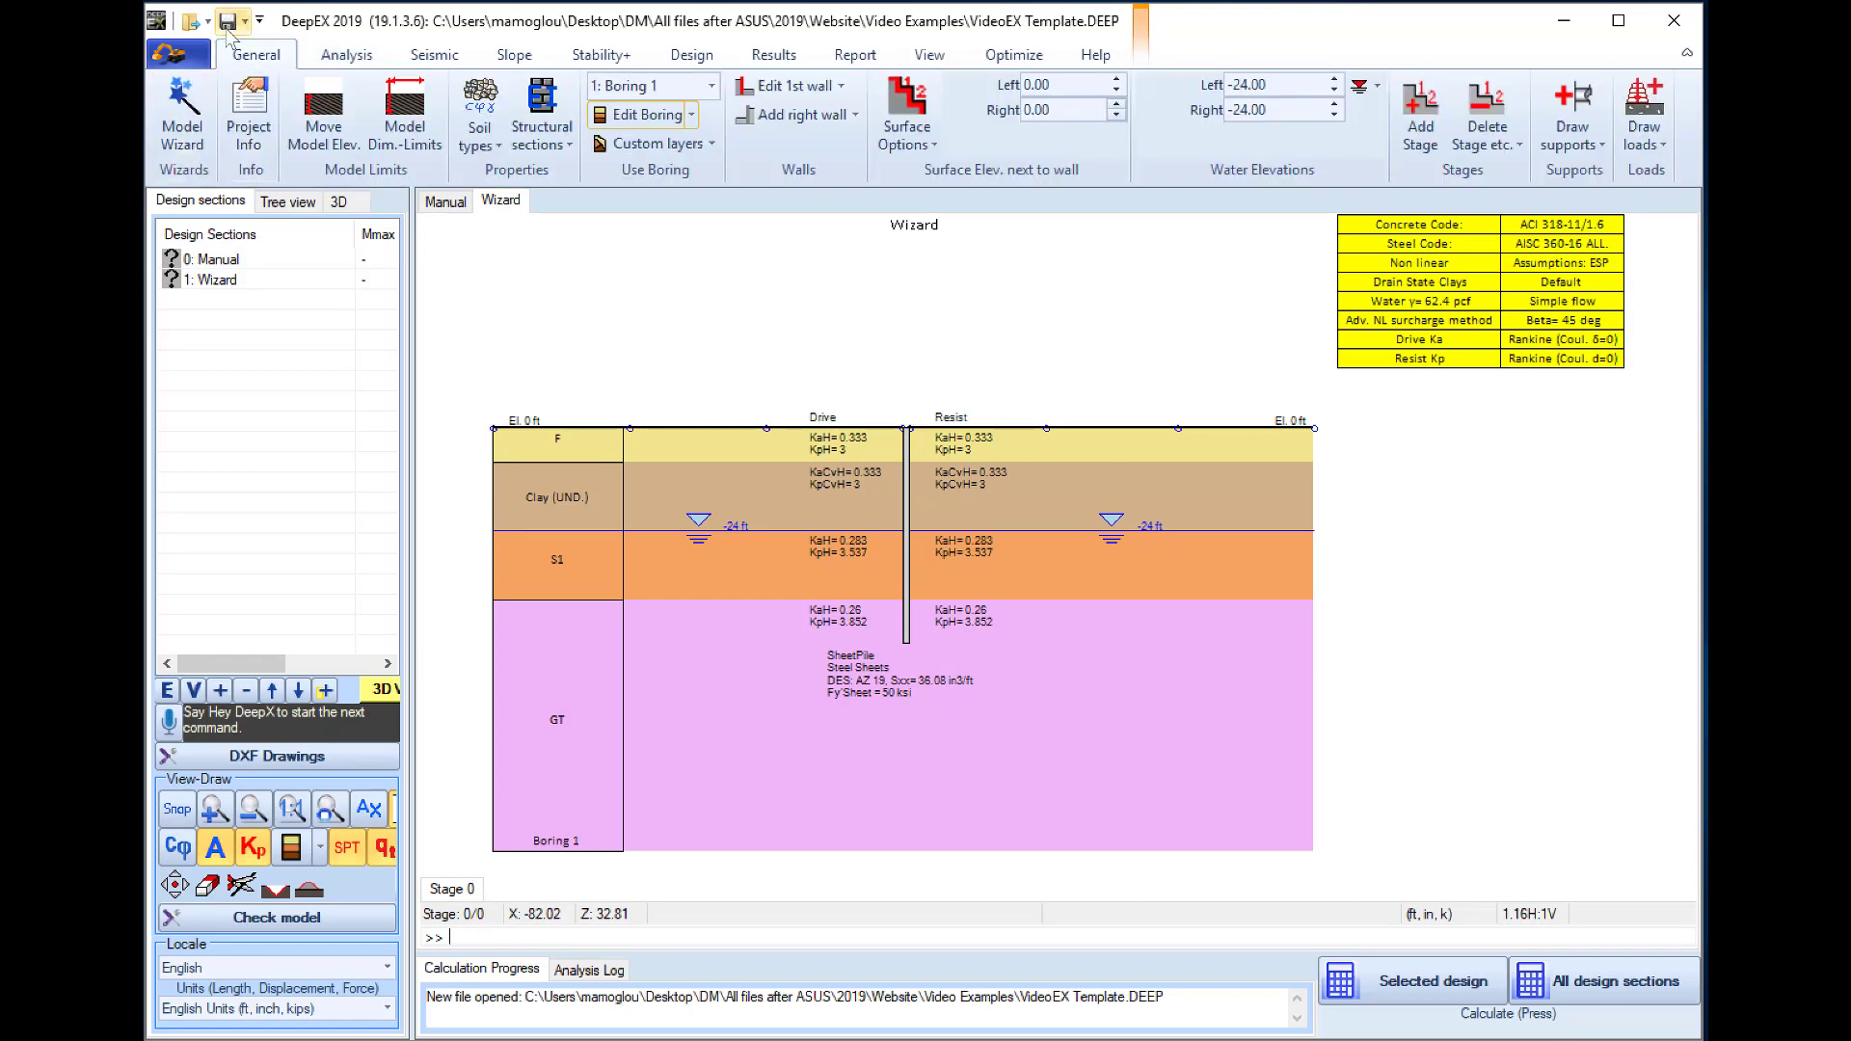
pyautogui.click(181, 108)
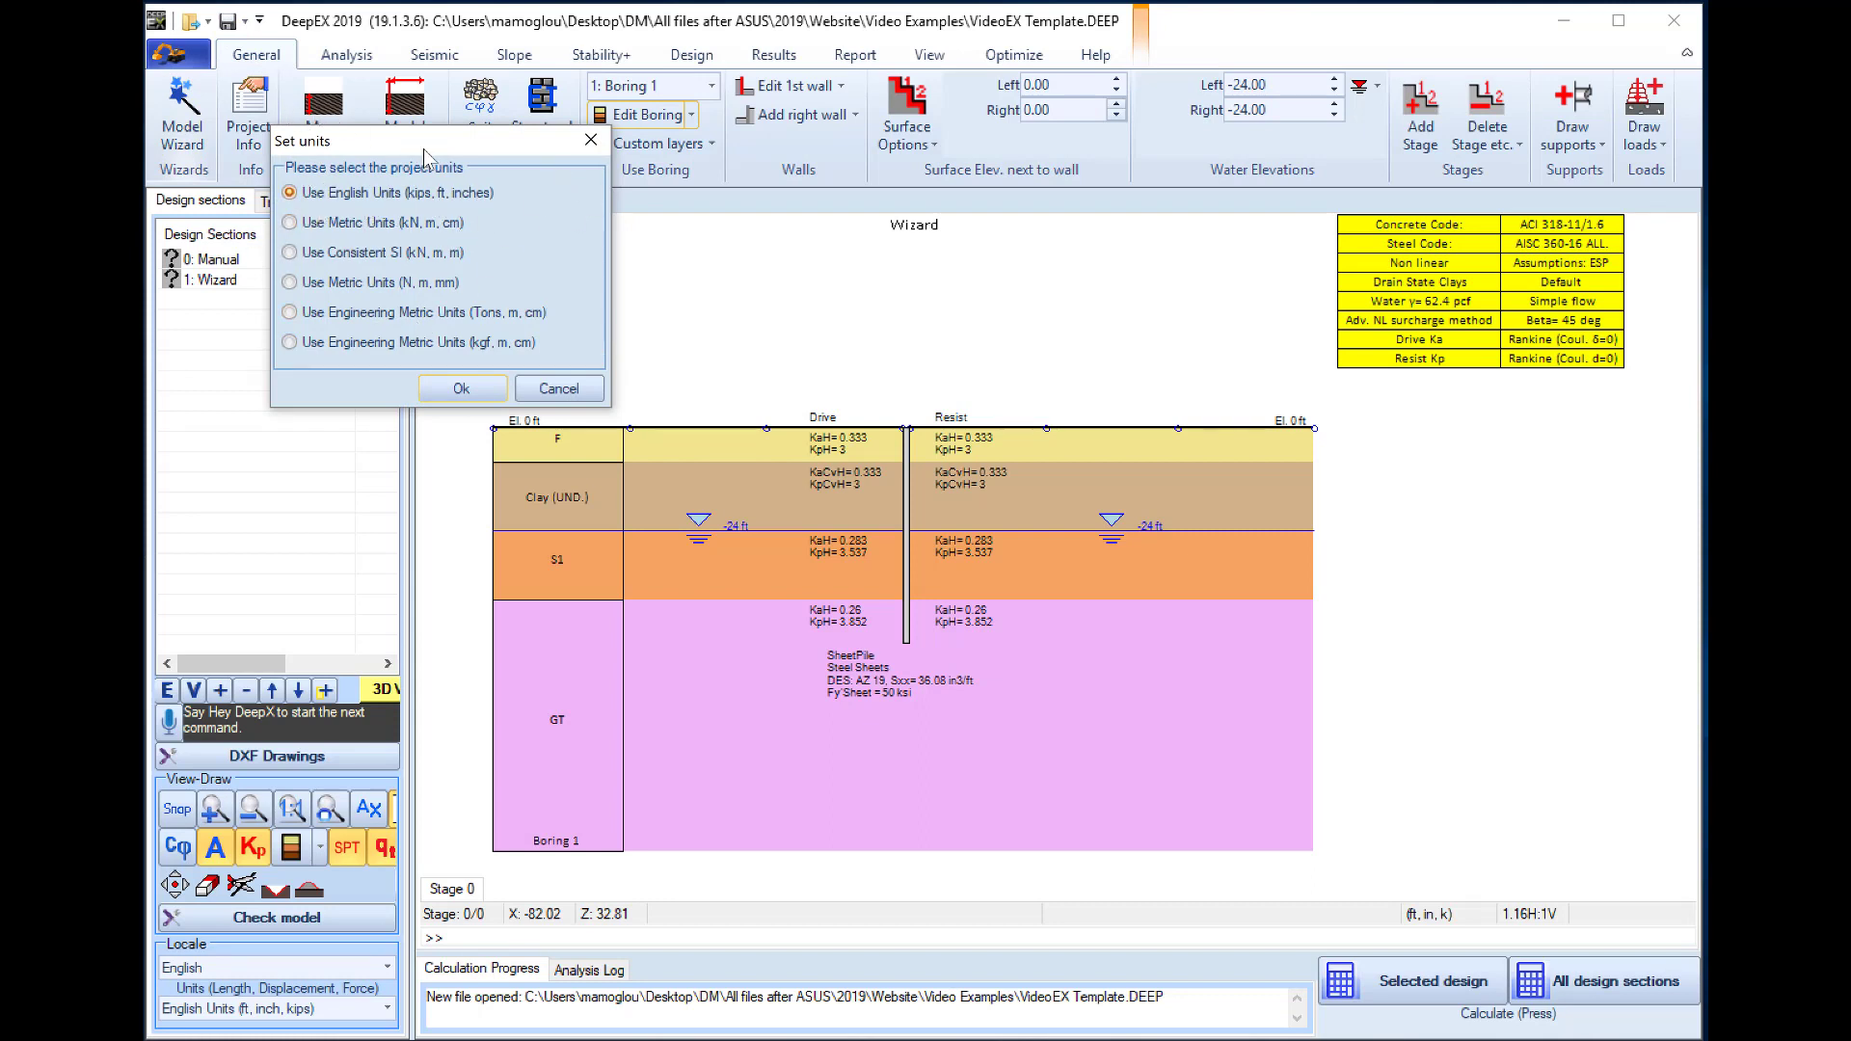
pyautogui.click(449, 388)
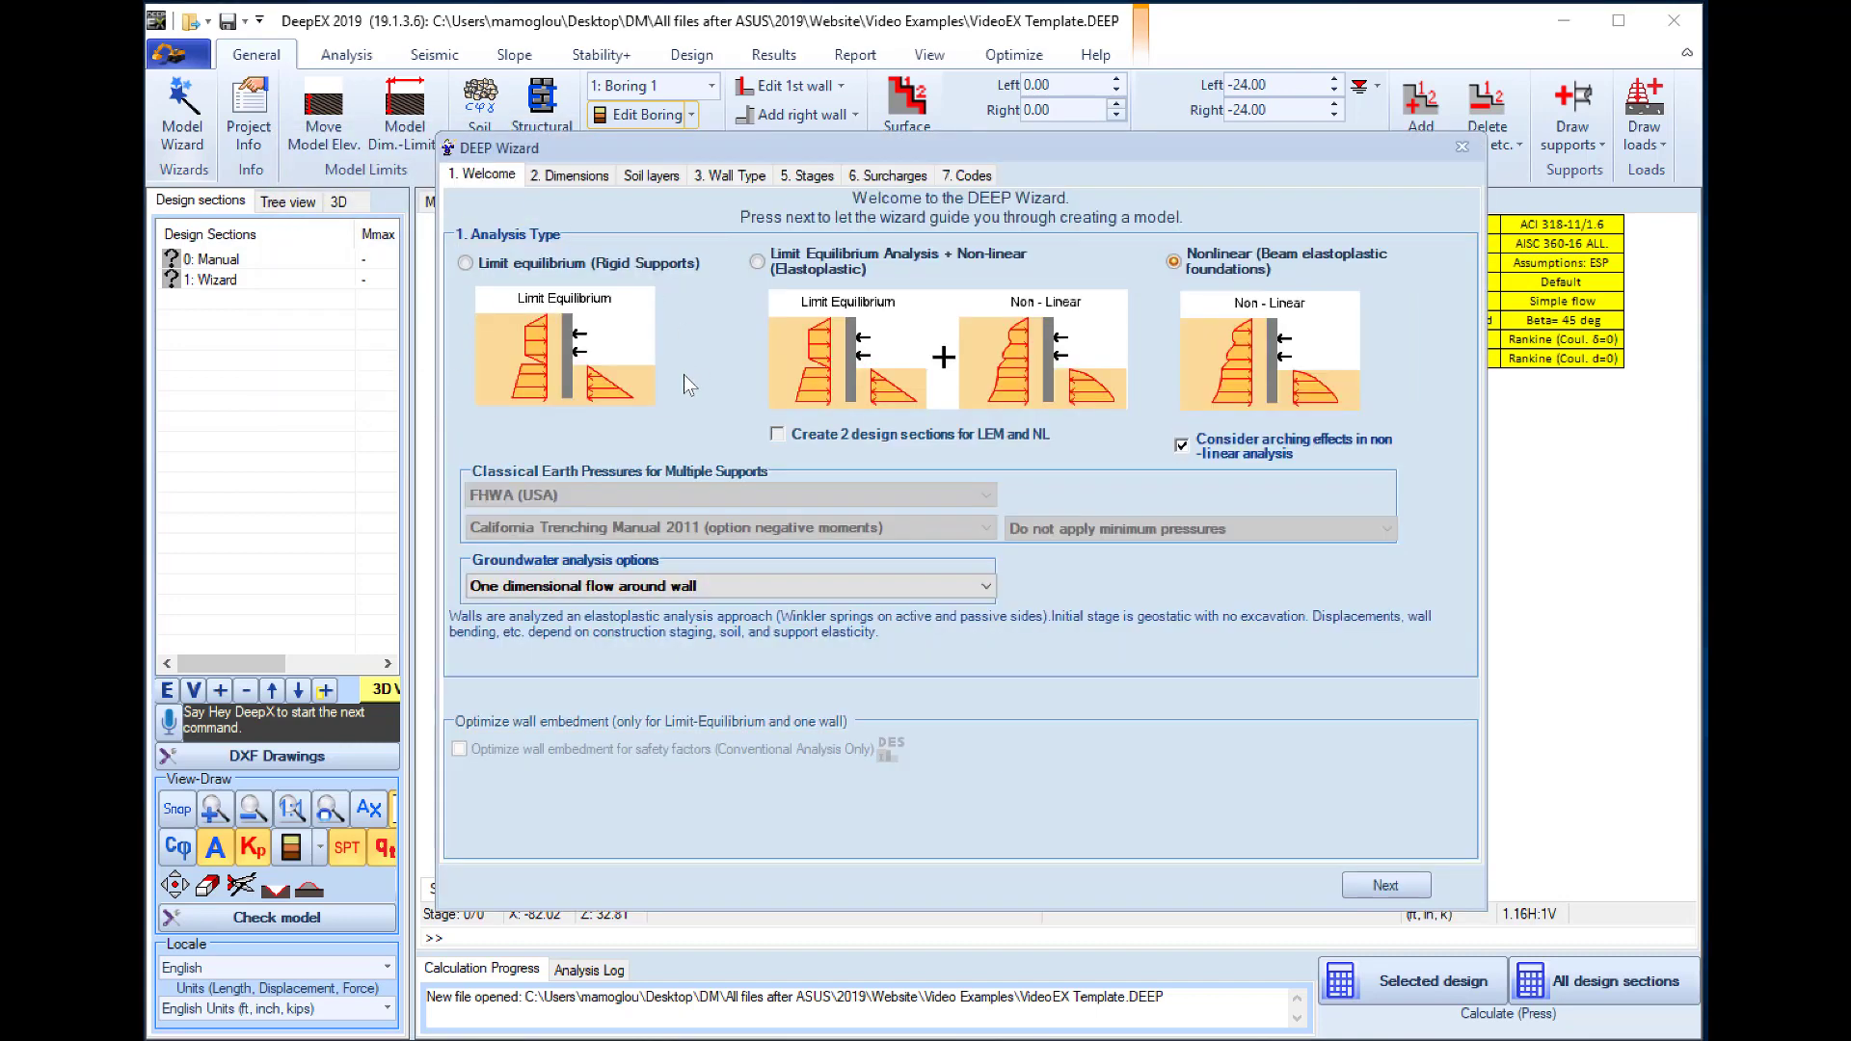
# - Choose limit equilibrium (rigid supports) analysis and the tierod layout with two walls of different lengths, H1 and H2
pyautogui.click(517, 282)
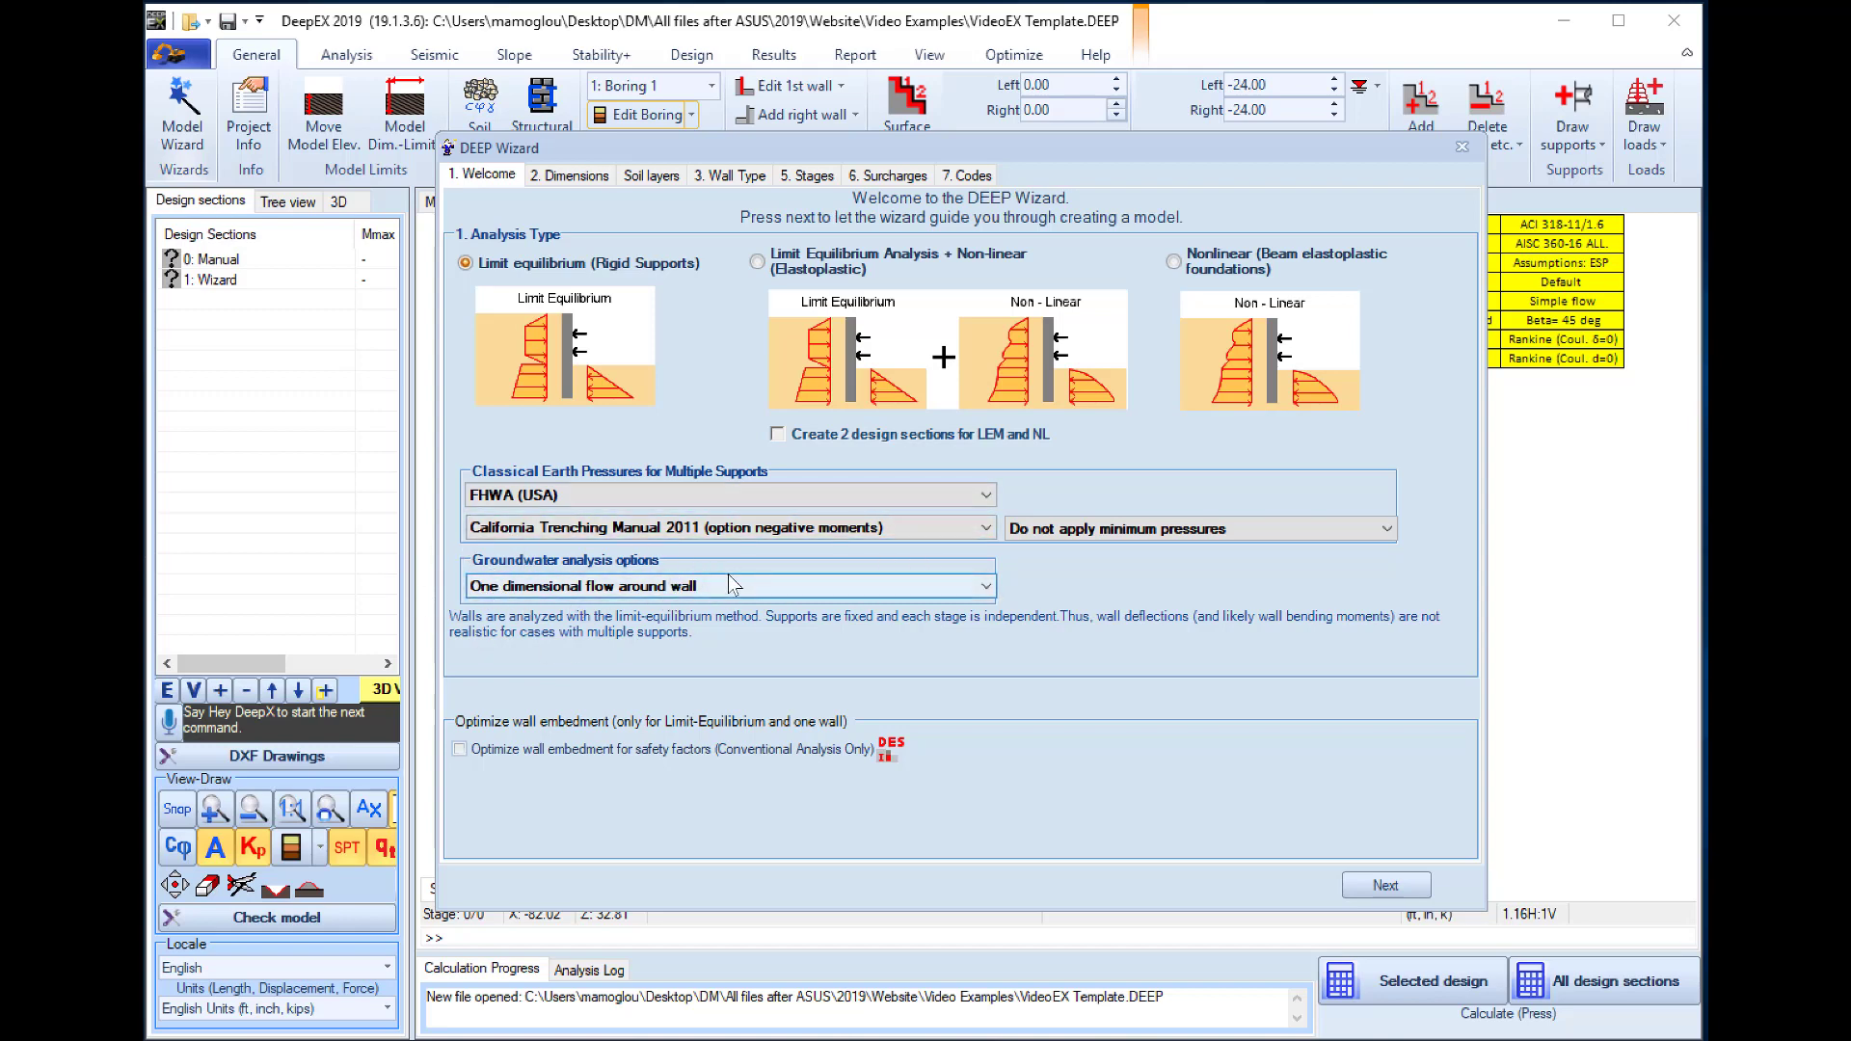
pyautogui.click(579, 176)
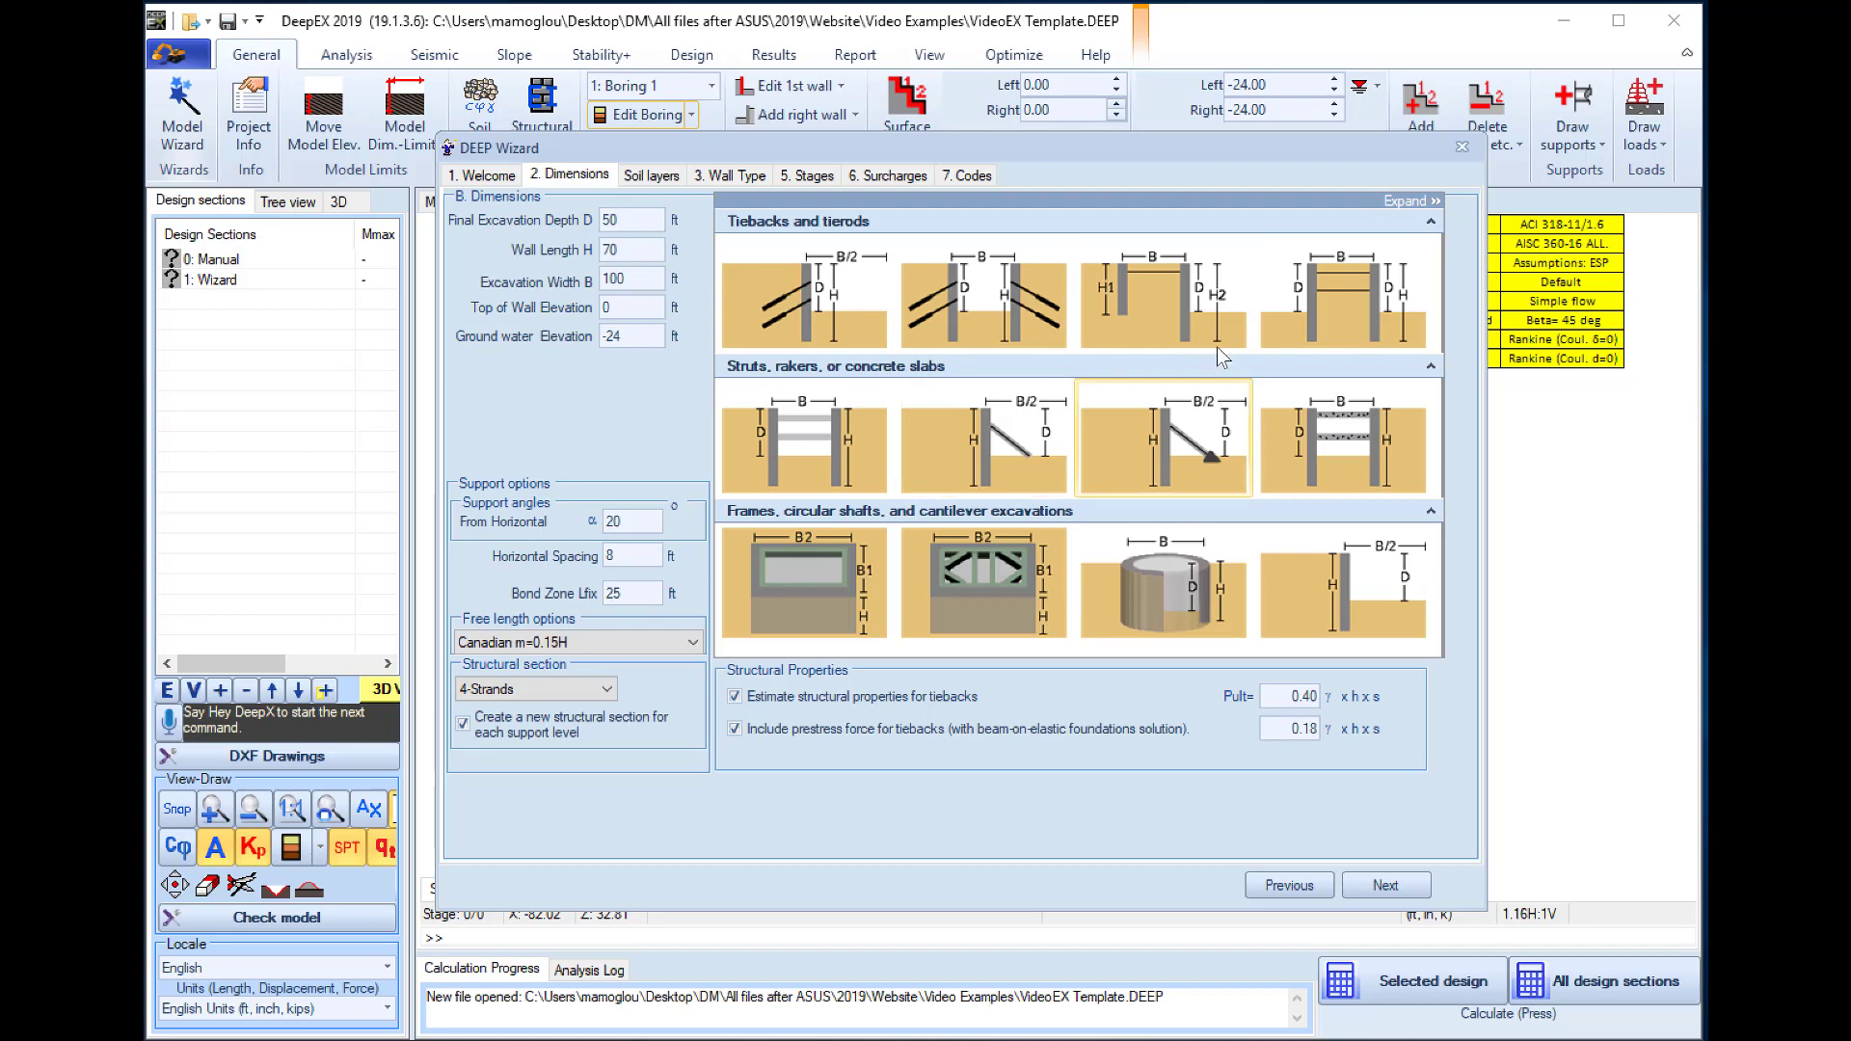
pyautogui.click(1182, 316)
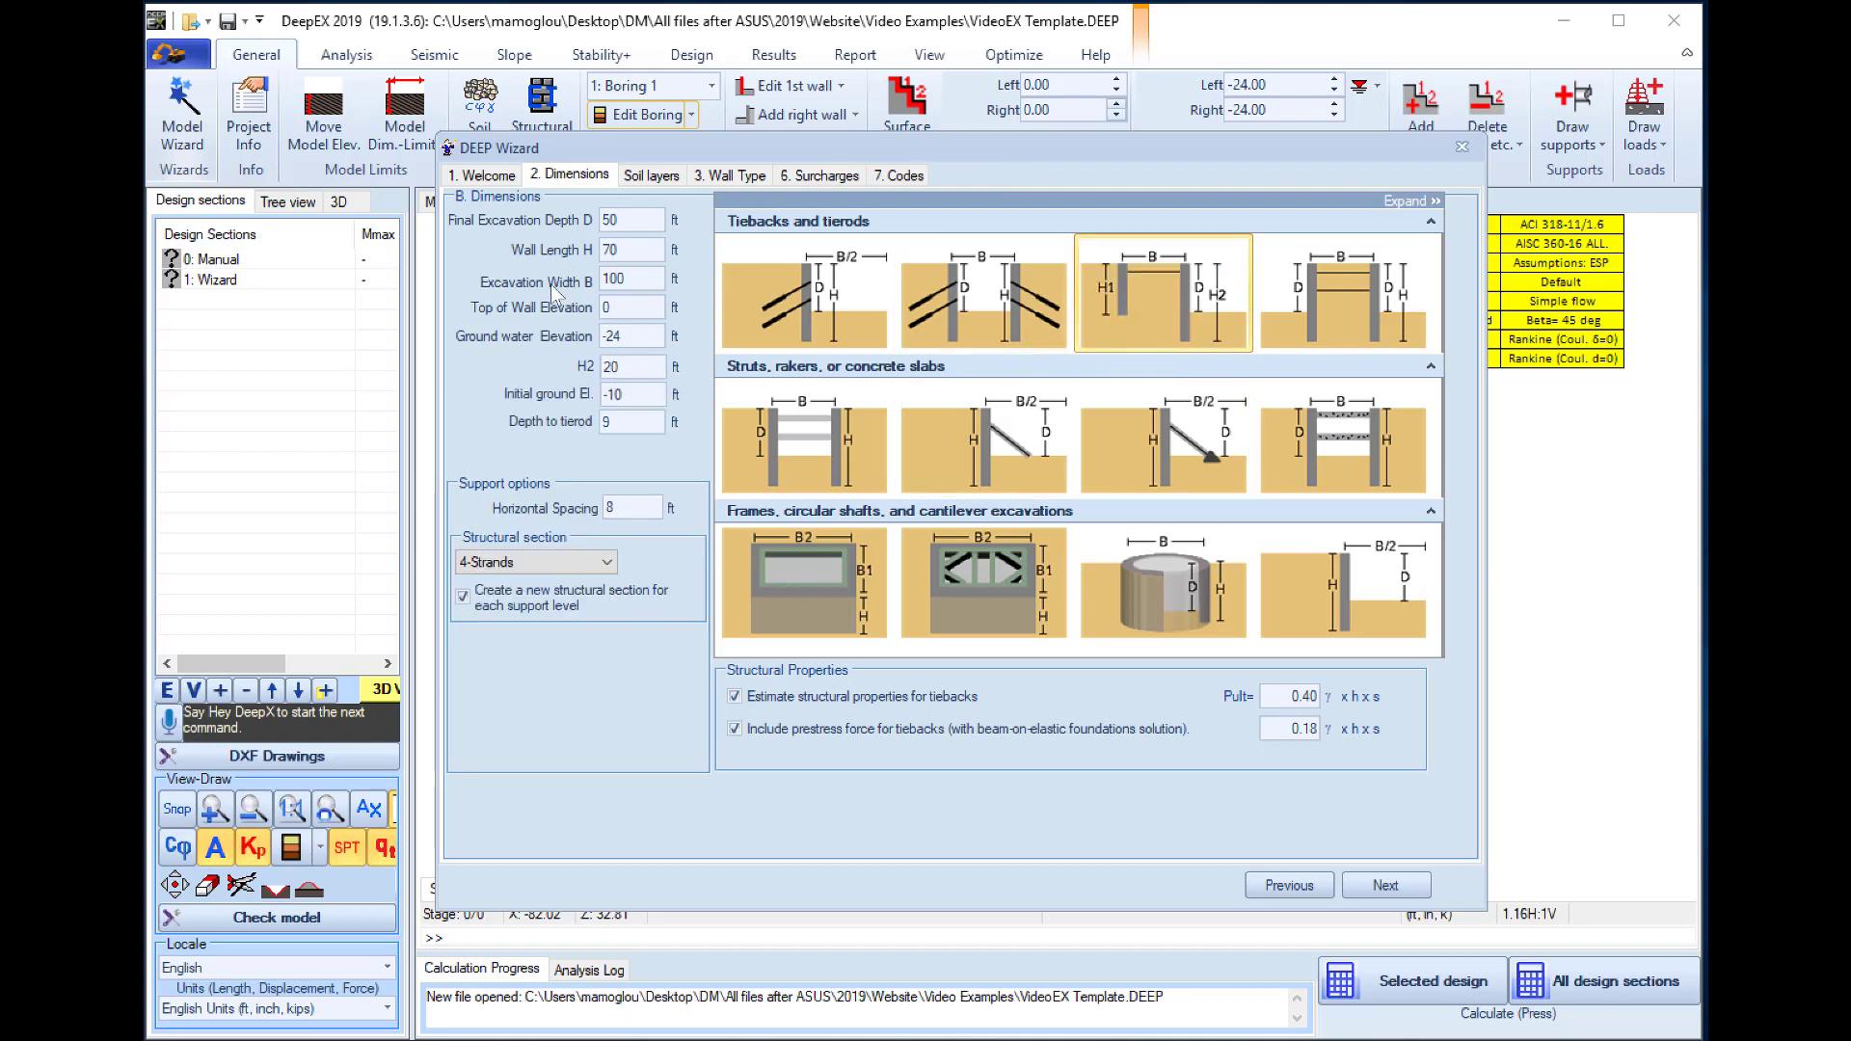
# - Set the final excavation depth to 20 ft, the wall length to 25 ft and the excavation width to 60 ft
pyautogui.doubleClick(601, 221)
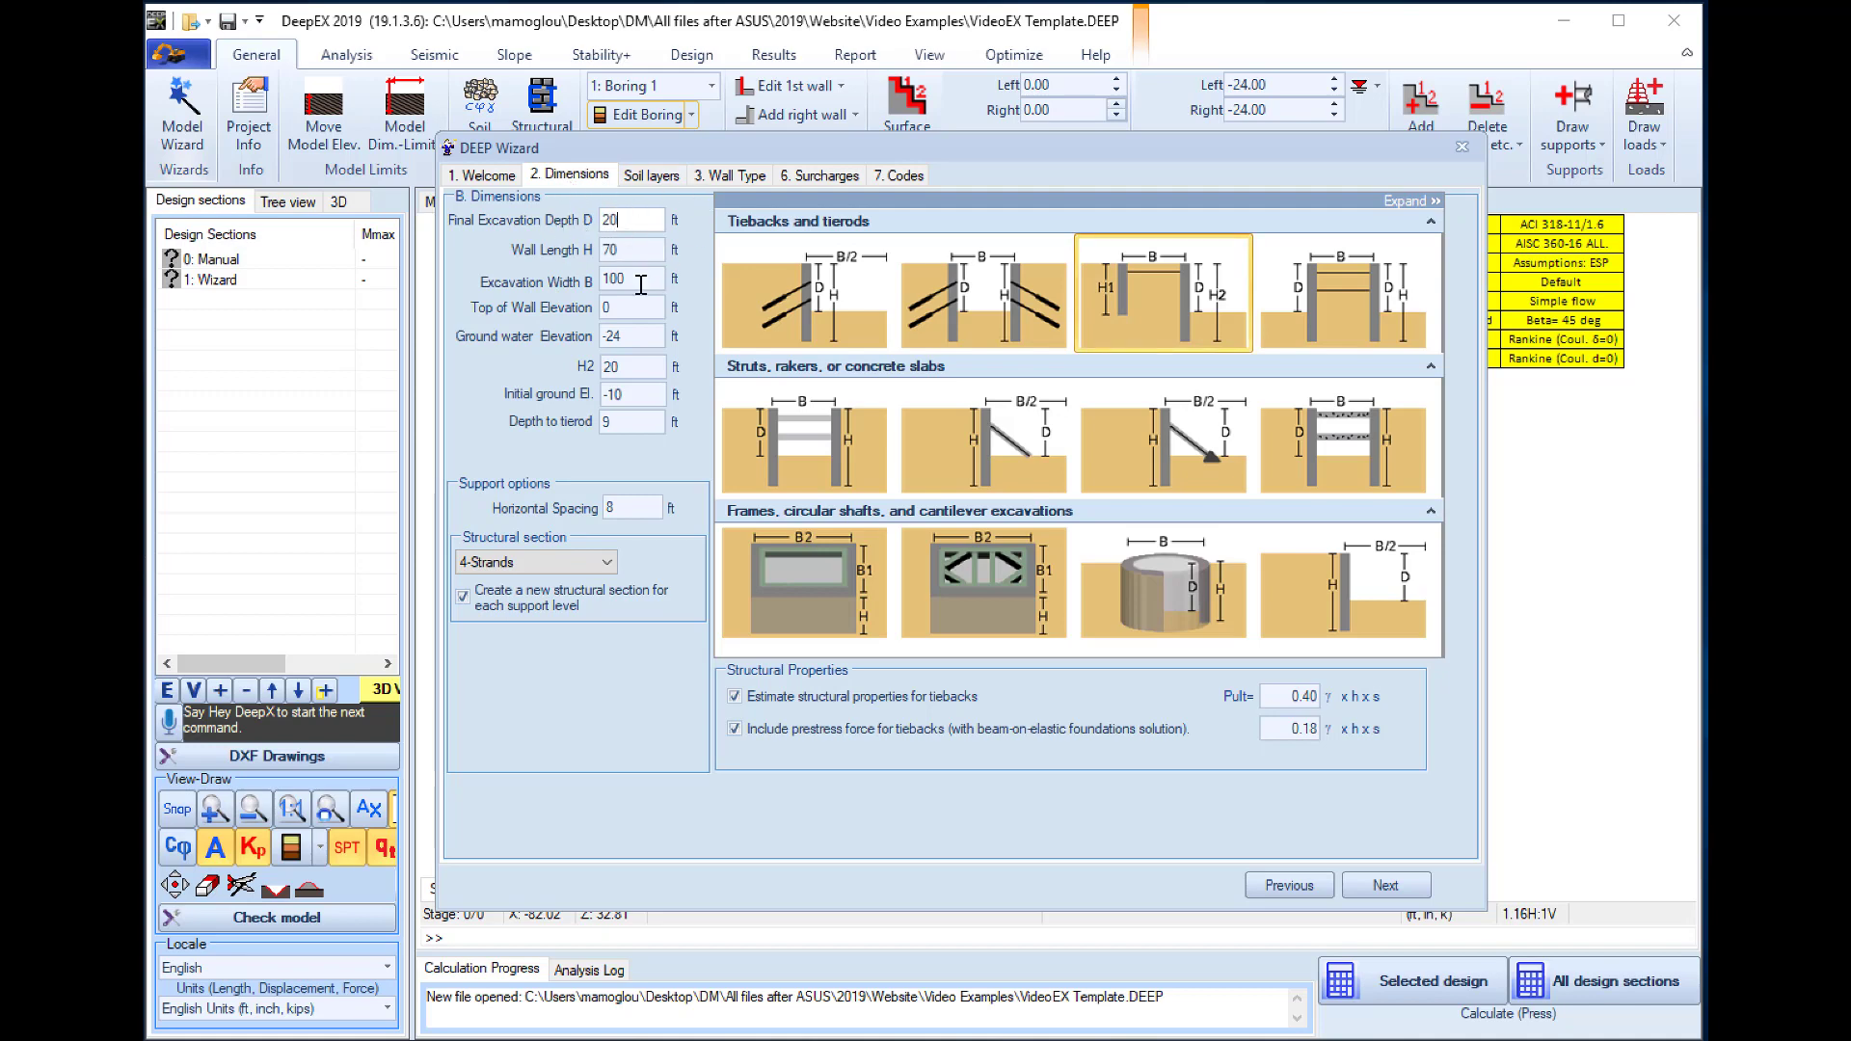
pyautogui.click(654, 252)
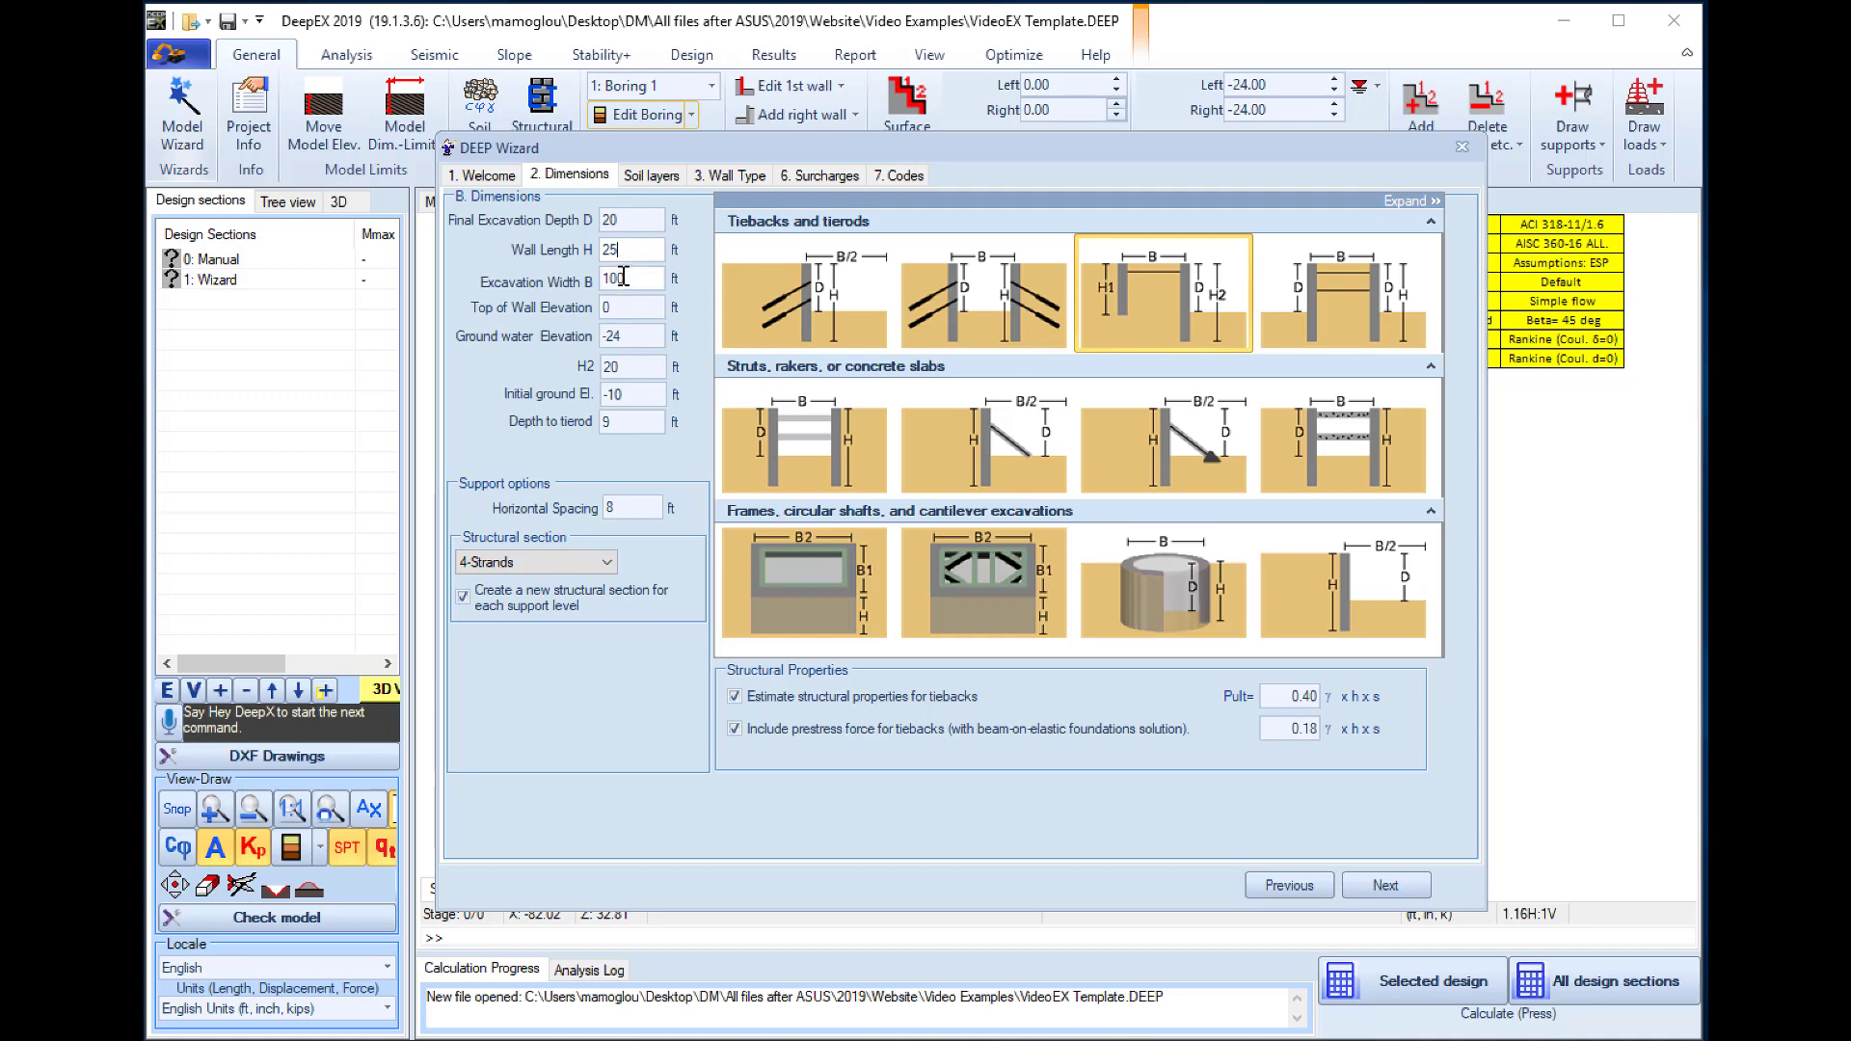
pyautogui.click(624, 276)
pyautogui.moveTo(649, 281); pyautogui.dragTo(523, 293)
pyautogui.write('60')
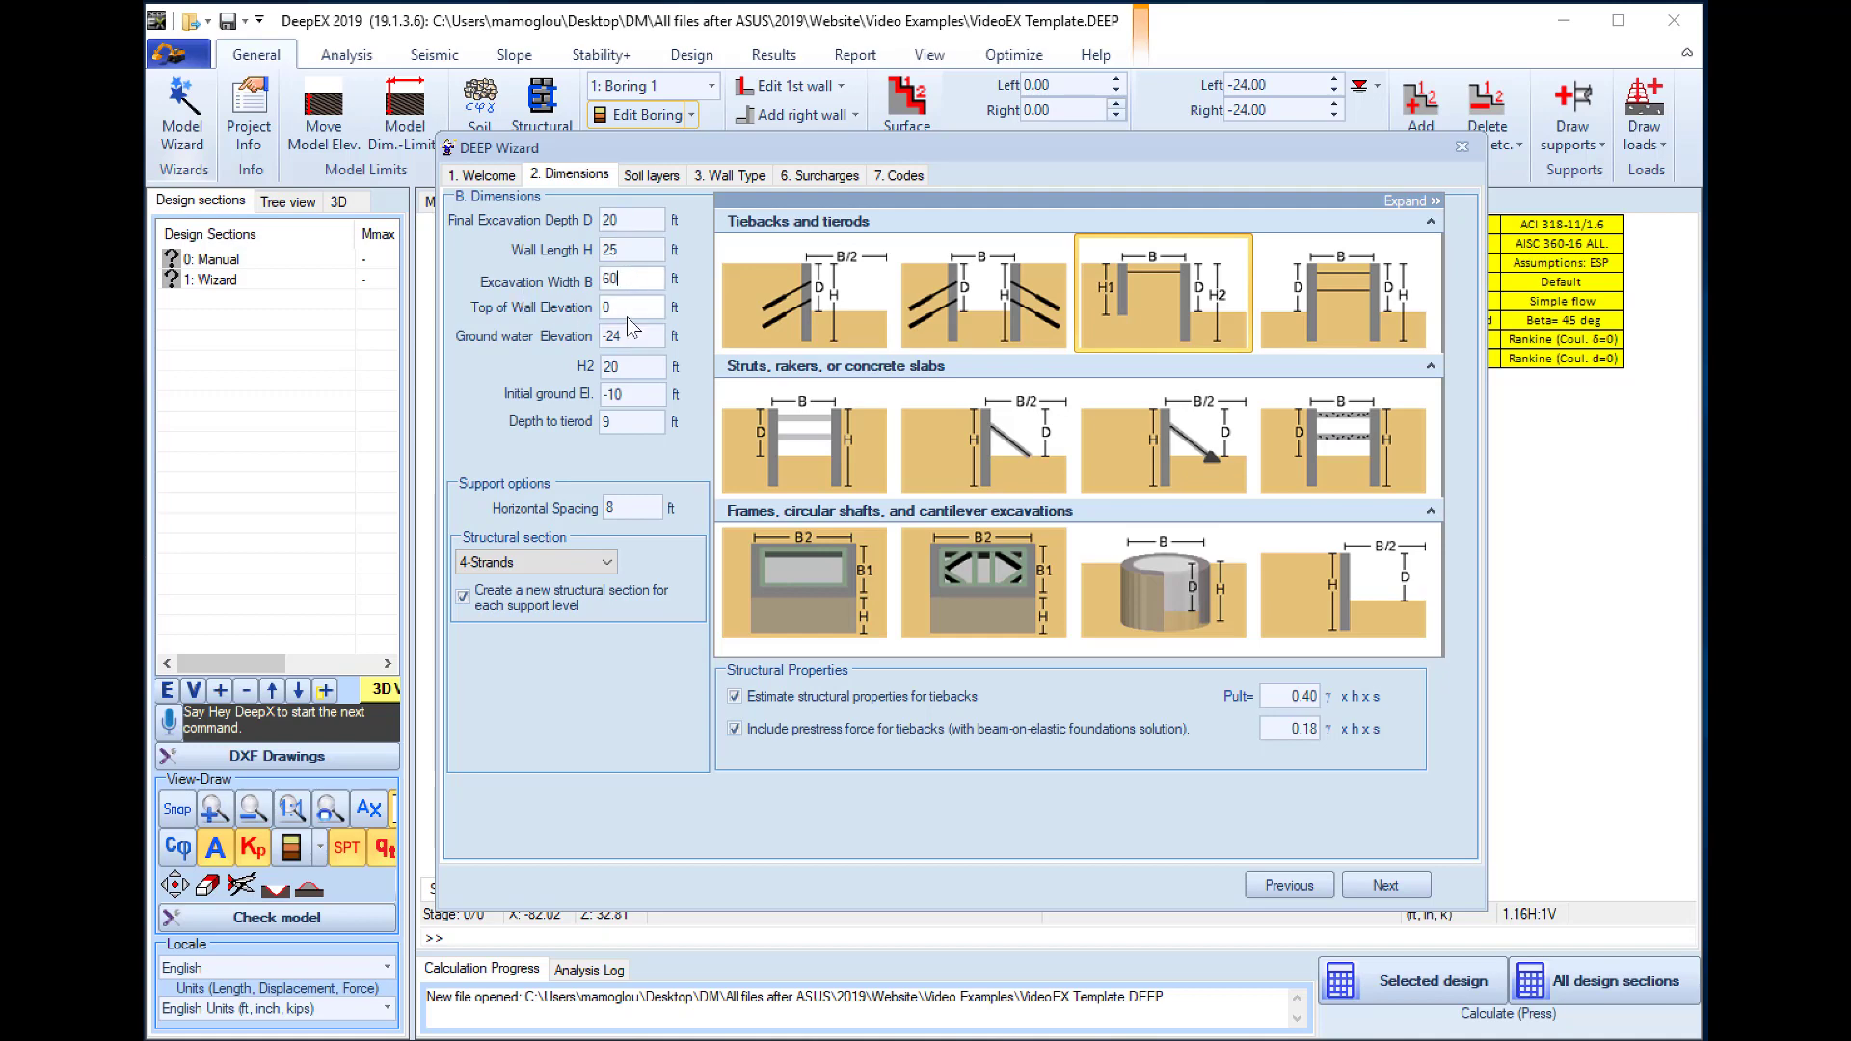
# - Set H2 to 45 ft, initial ground elevation to -5 ft and depth to tierod to 4 ft, without separate structural sections per support level
pyautogui.moveTo(622, 332); pyautogui.dragTo(550, 337)
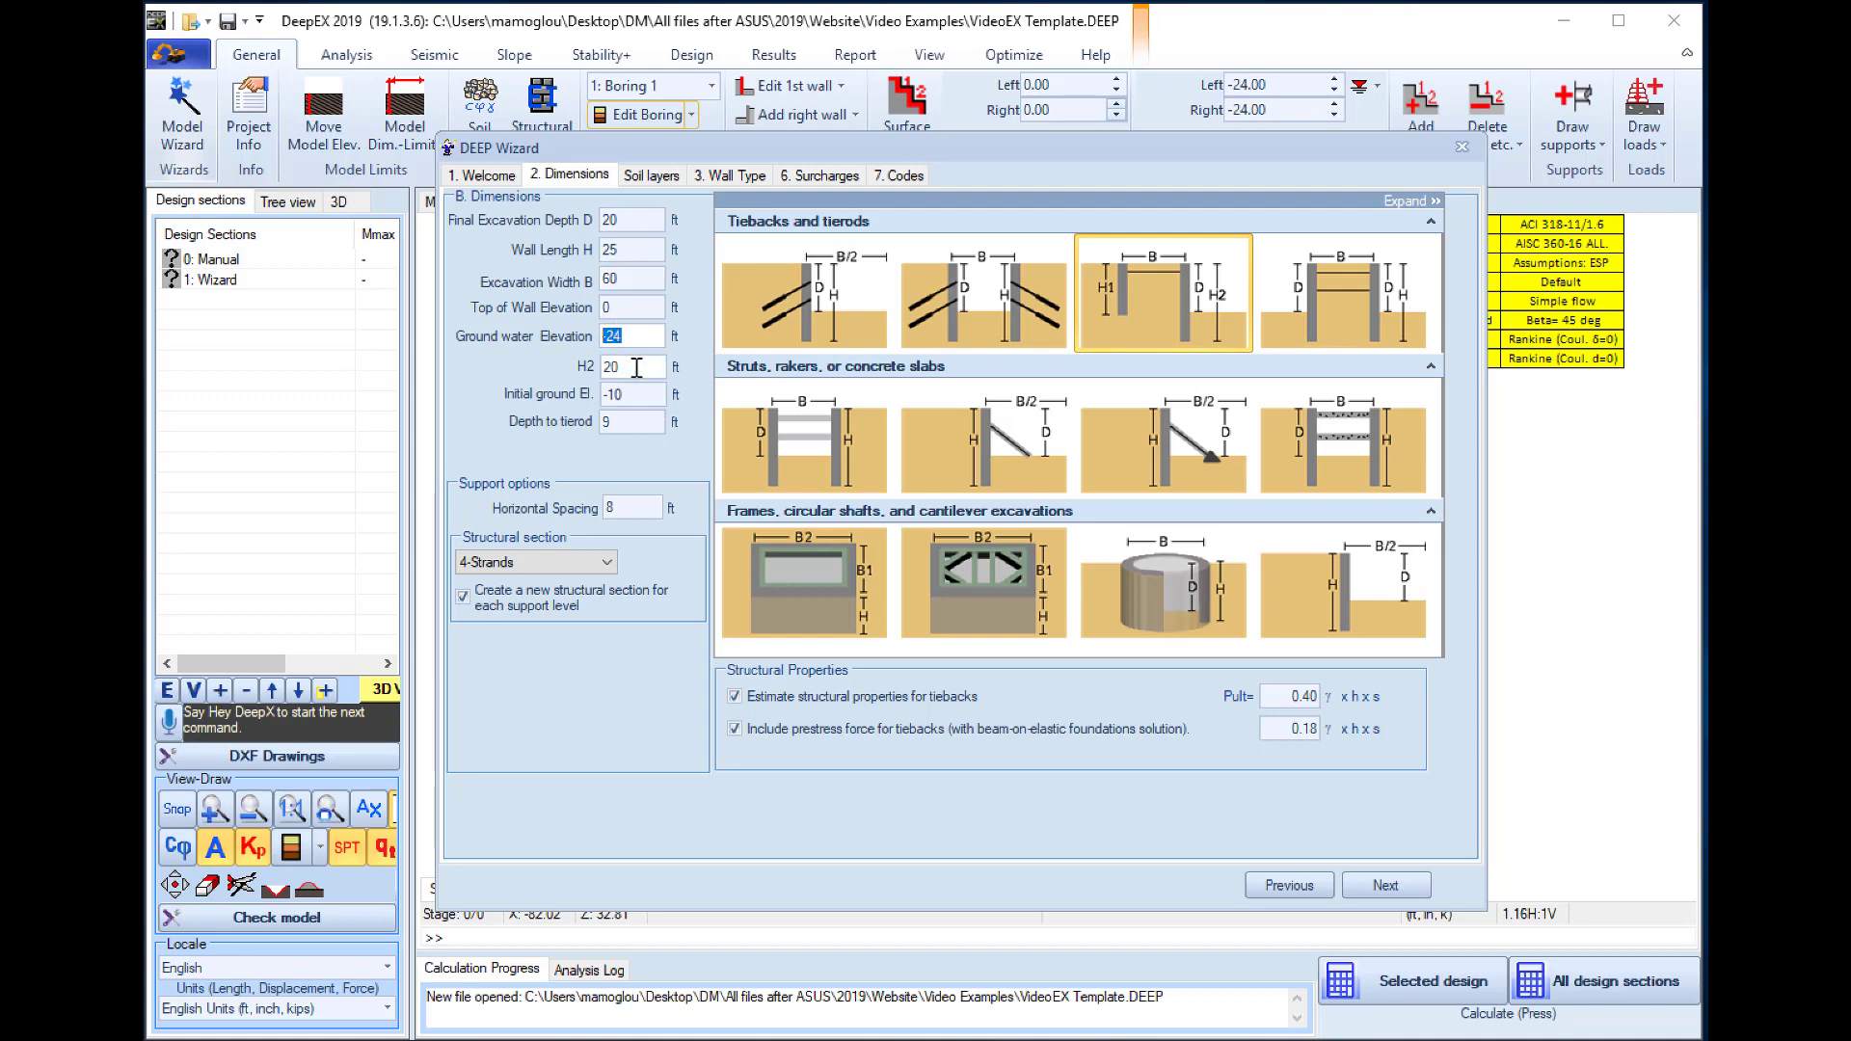
pyautogui.moveTo(637, 369); pyautogui.dragTo(563, 369)
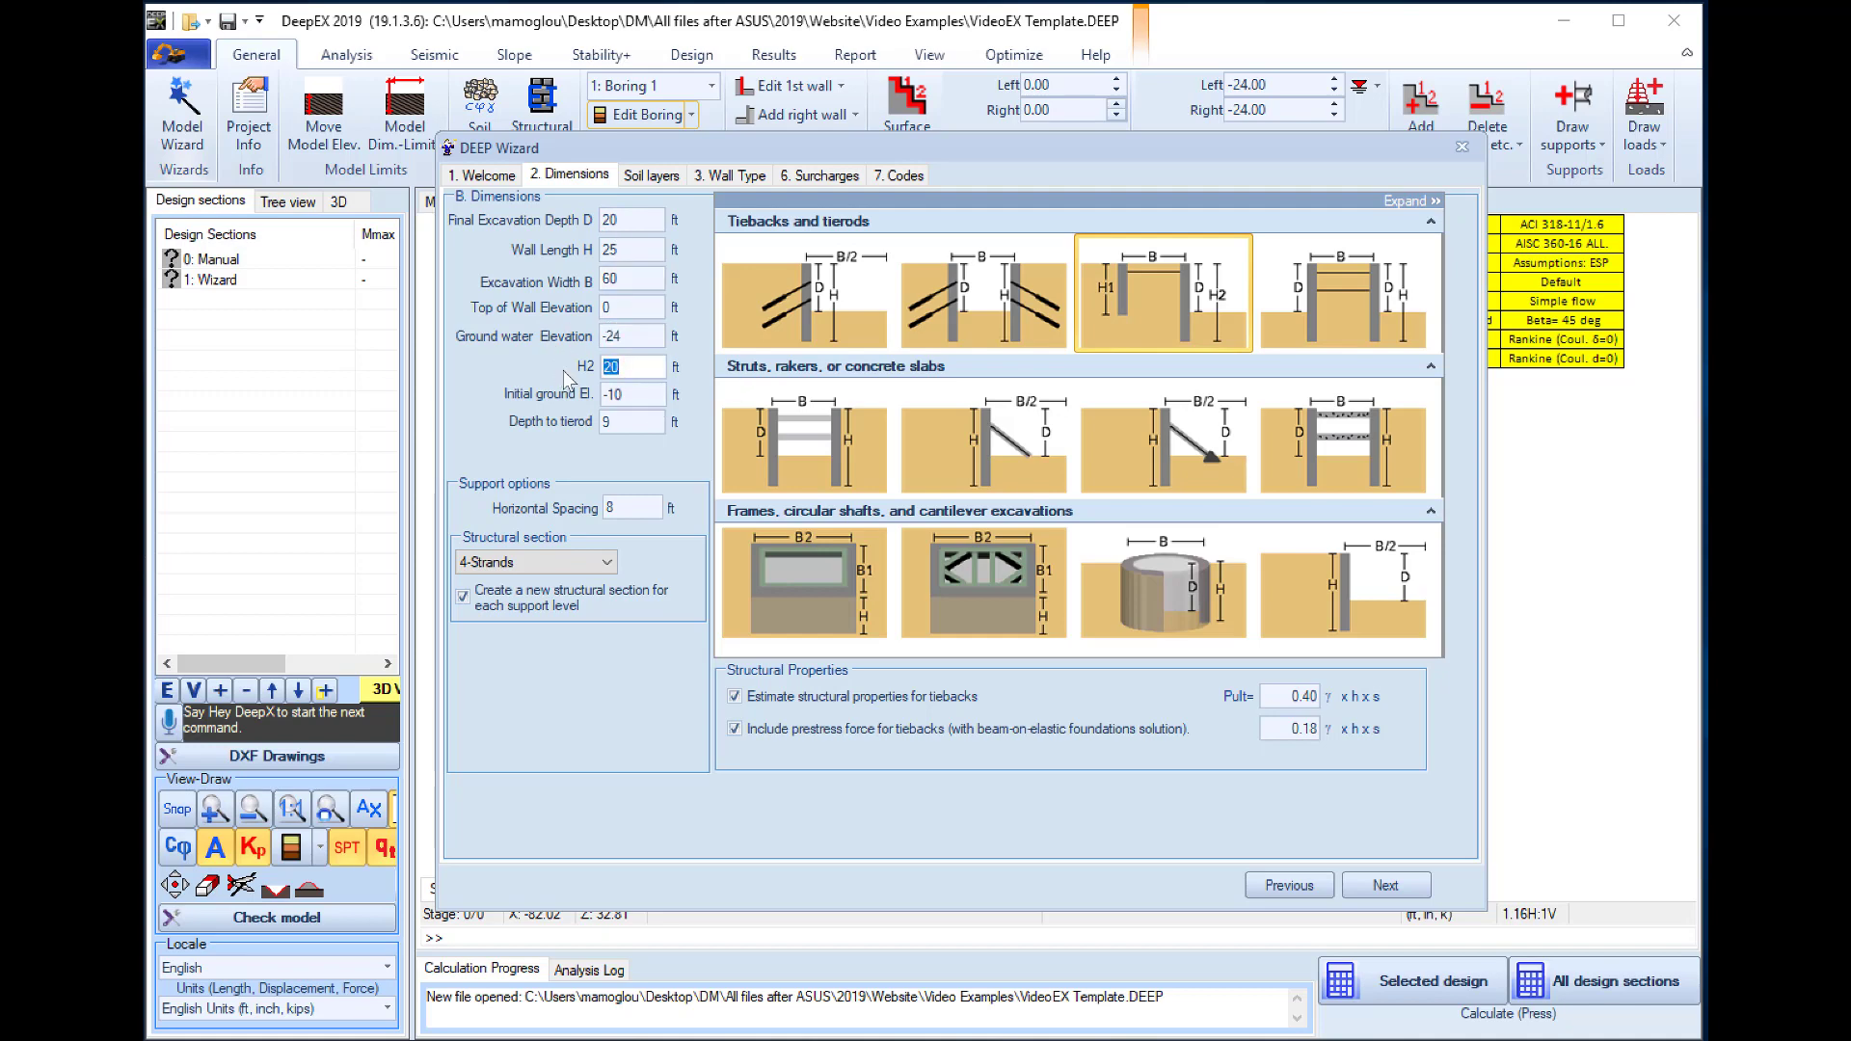
pyautogui.write('45')
pyautogui.press('Tab')
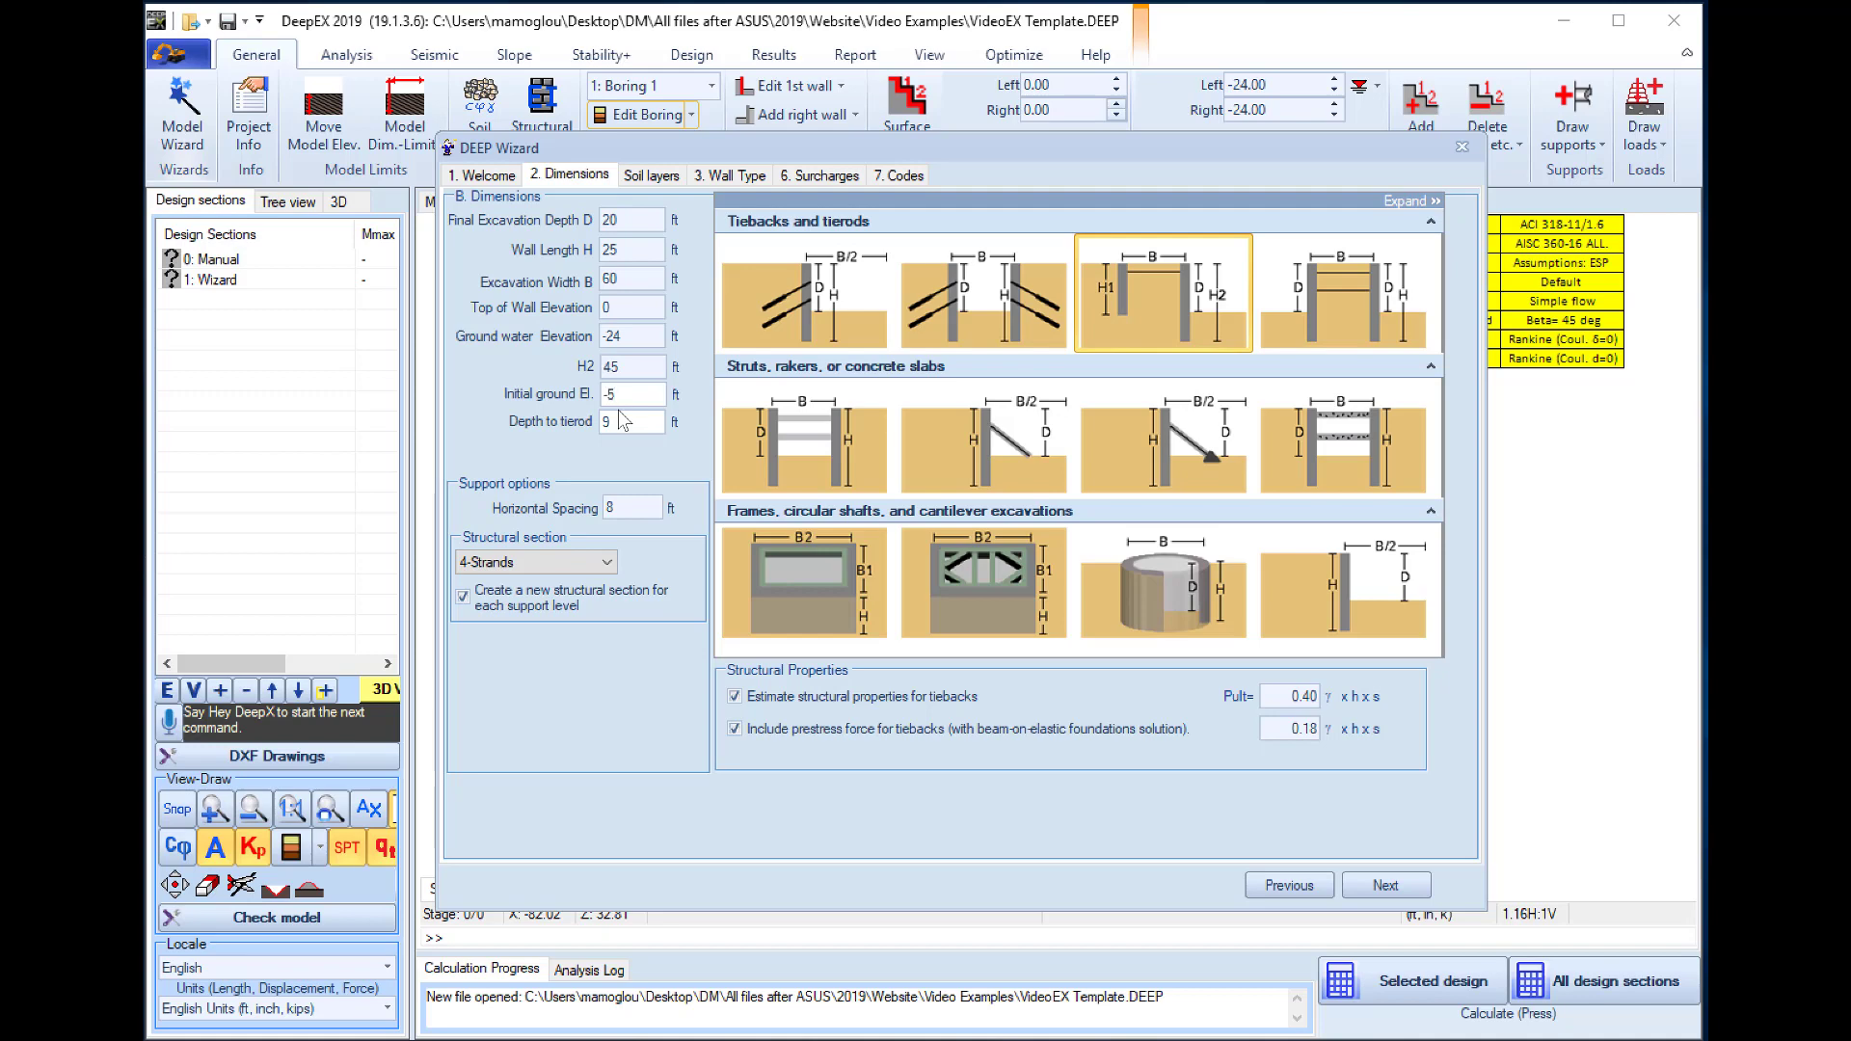
pyautogui.write('4')
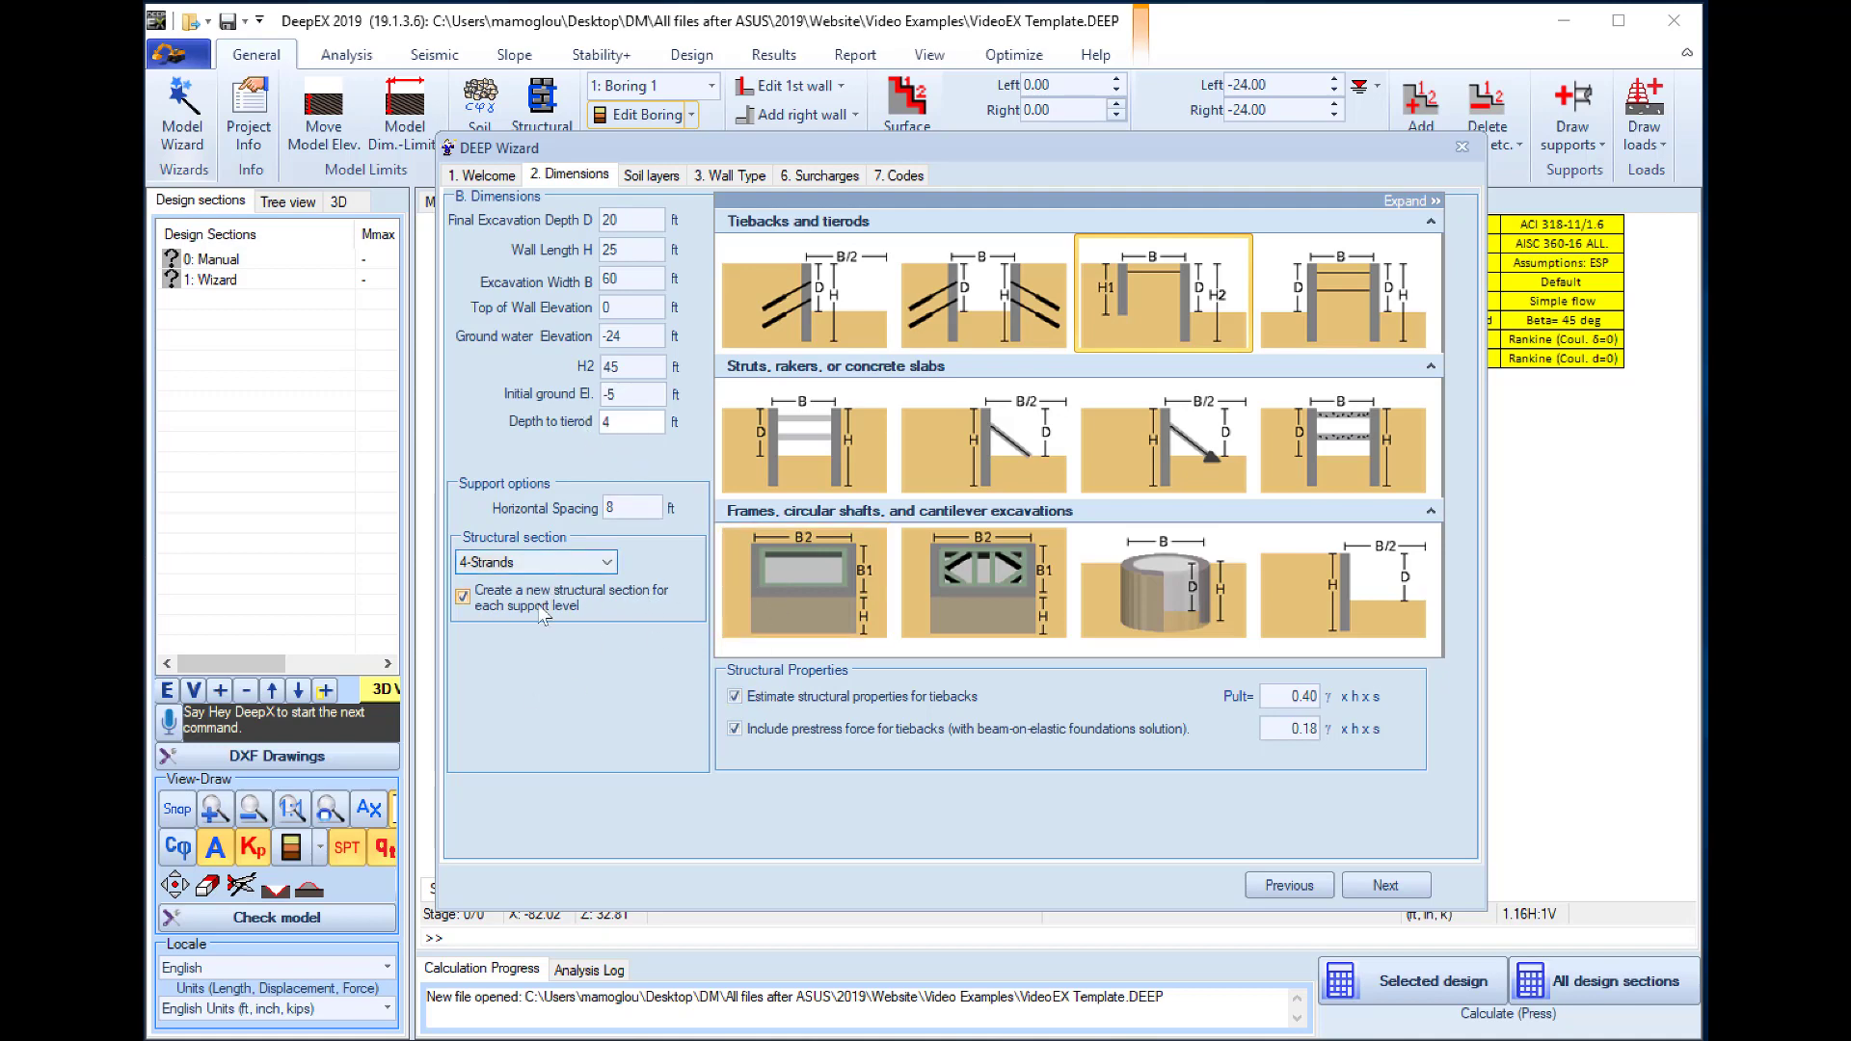
pyautogui.click(471, 600)
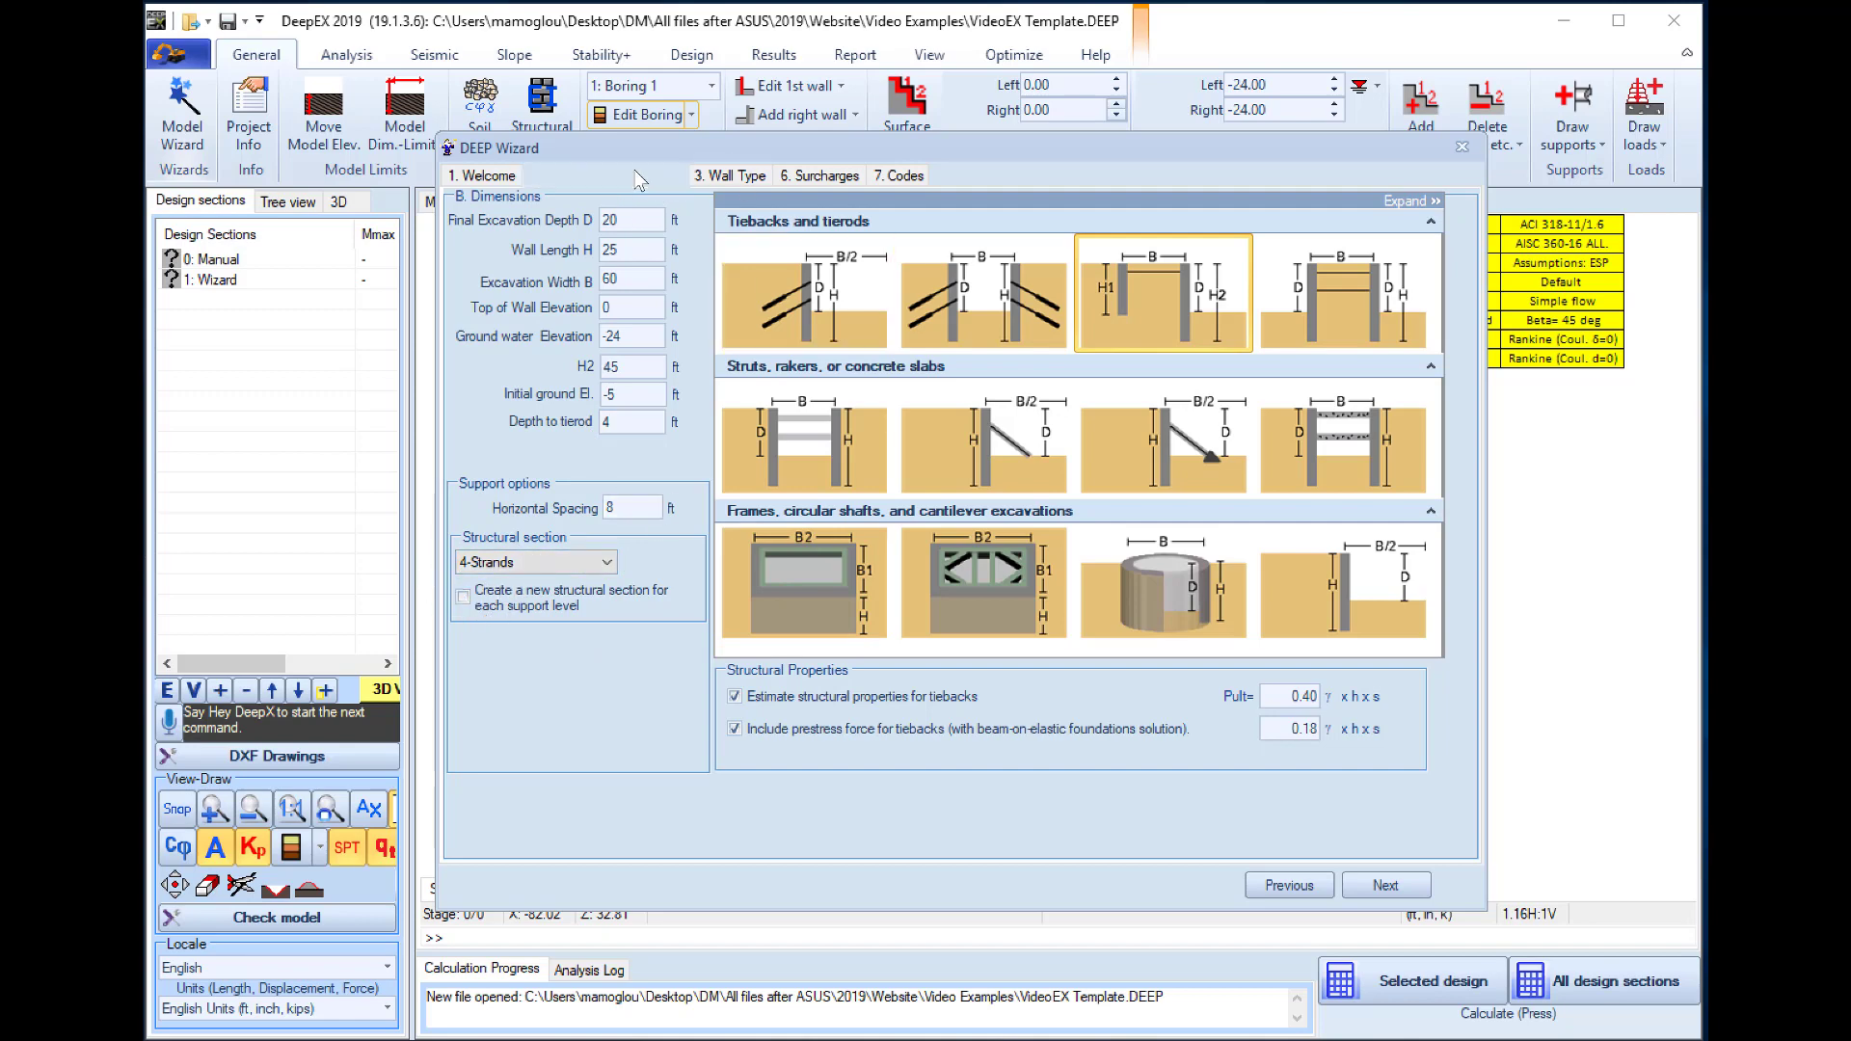
# - Keep Boring 1 and the SheetPile wall section, and define the surcharge as a 0.6 ksf strip load, adjusting its width and distance behind the wall
pyautogui.click(637, 177)
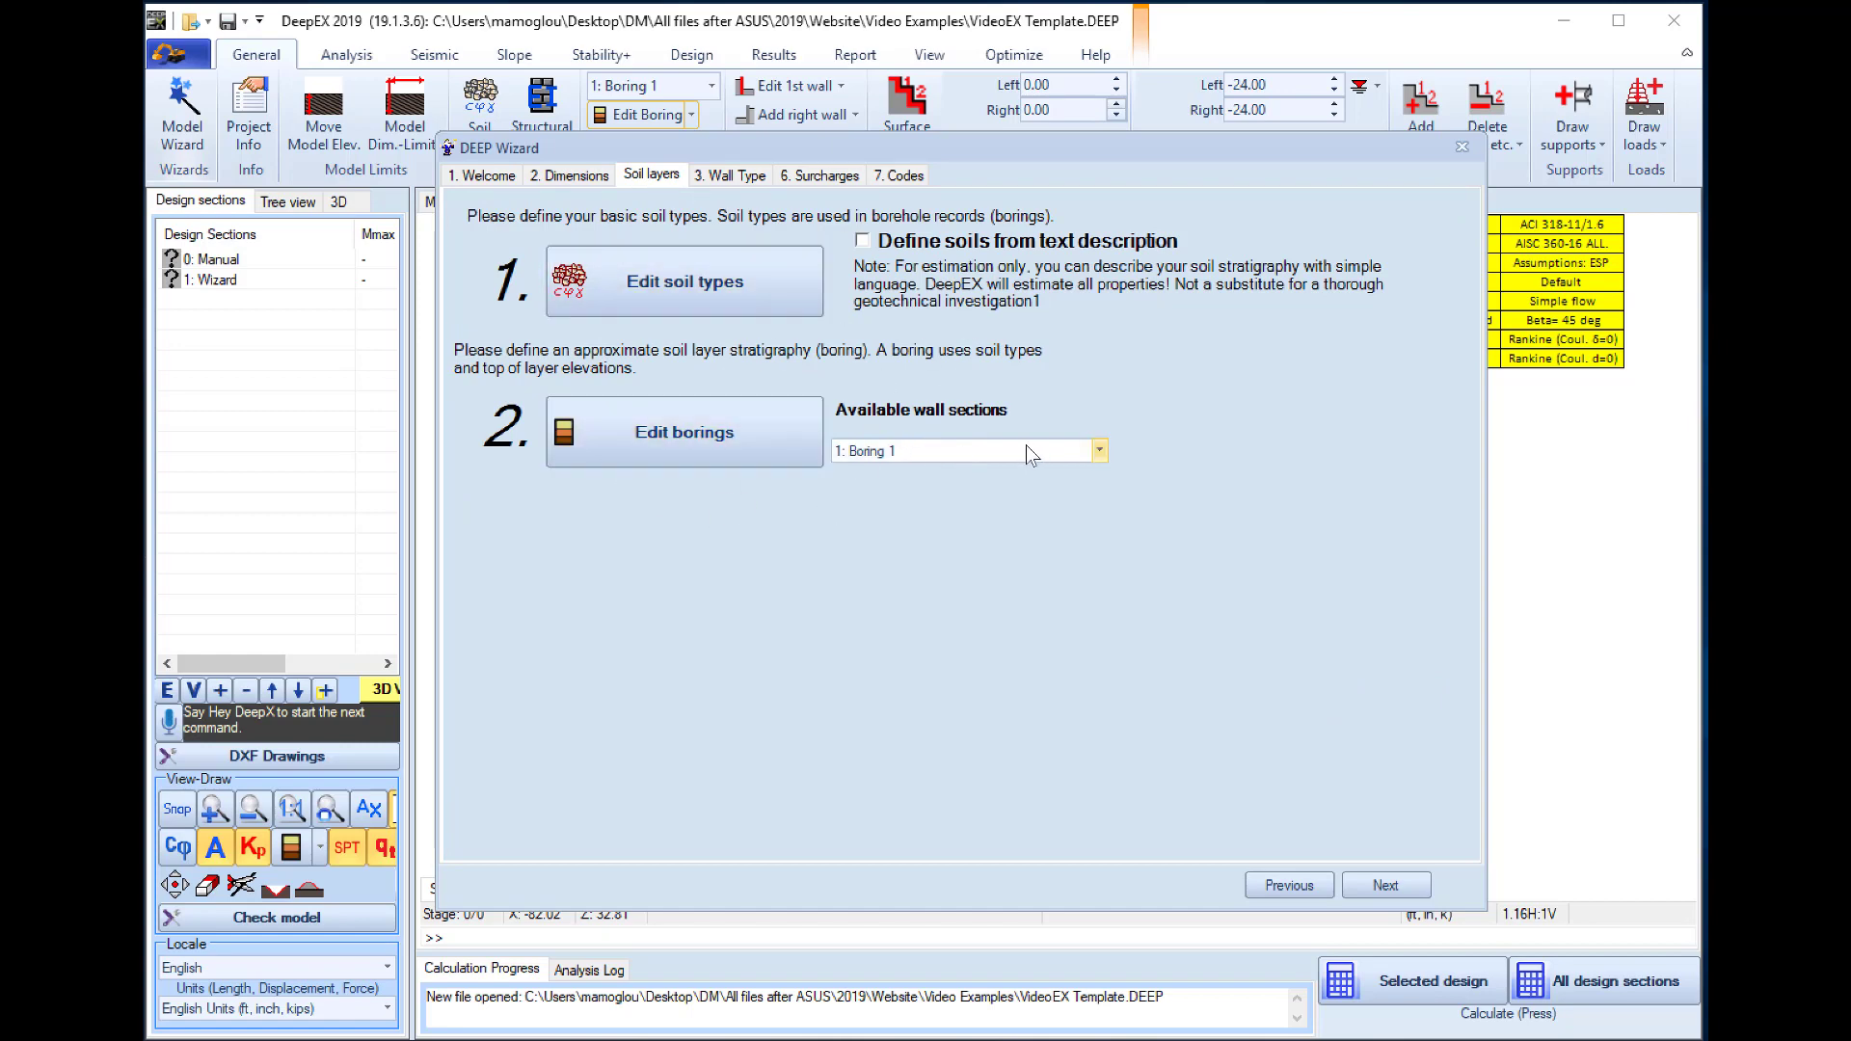
pyautogui.click(732, 175)
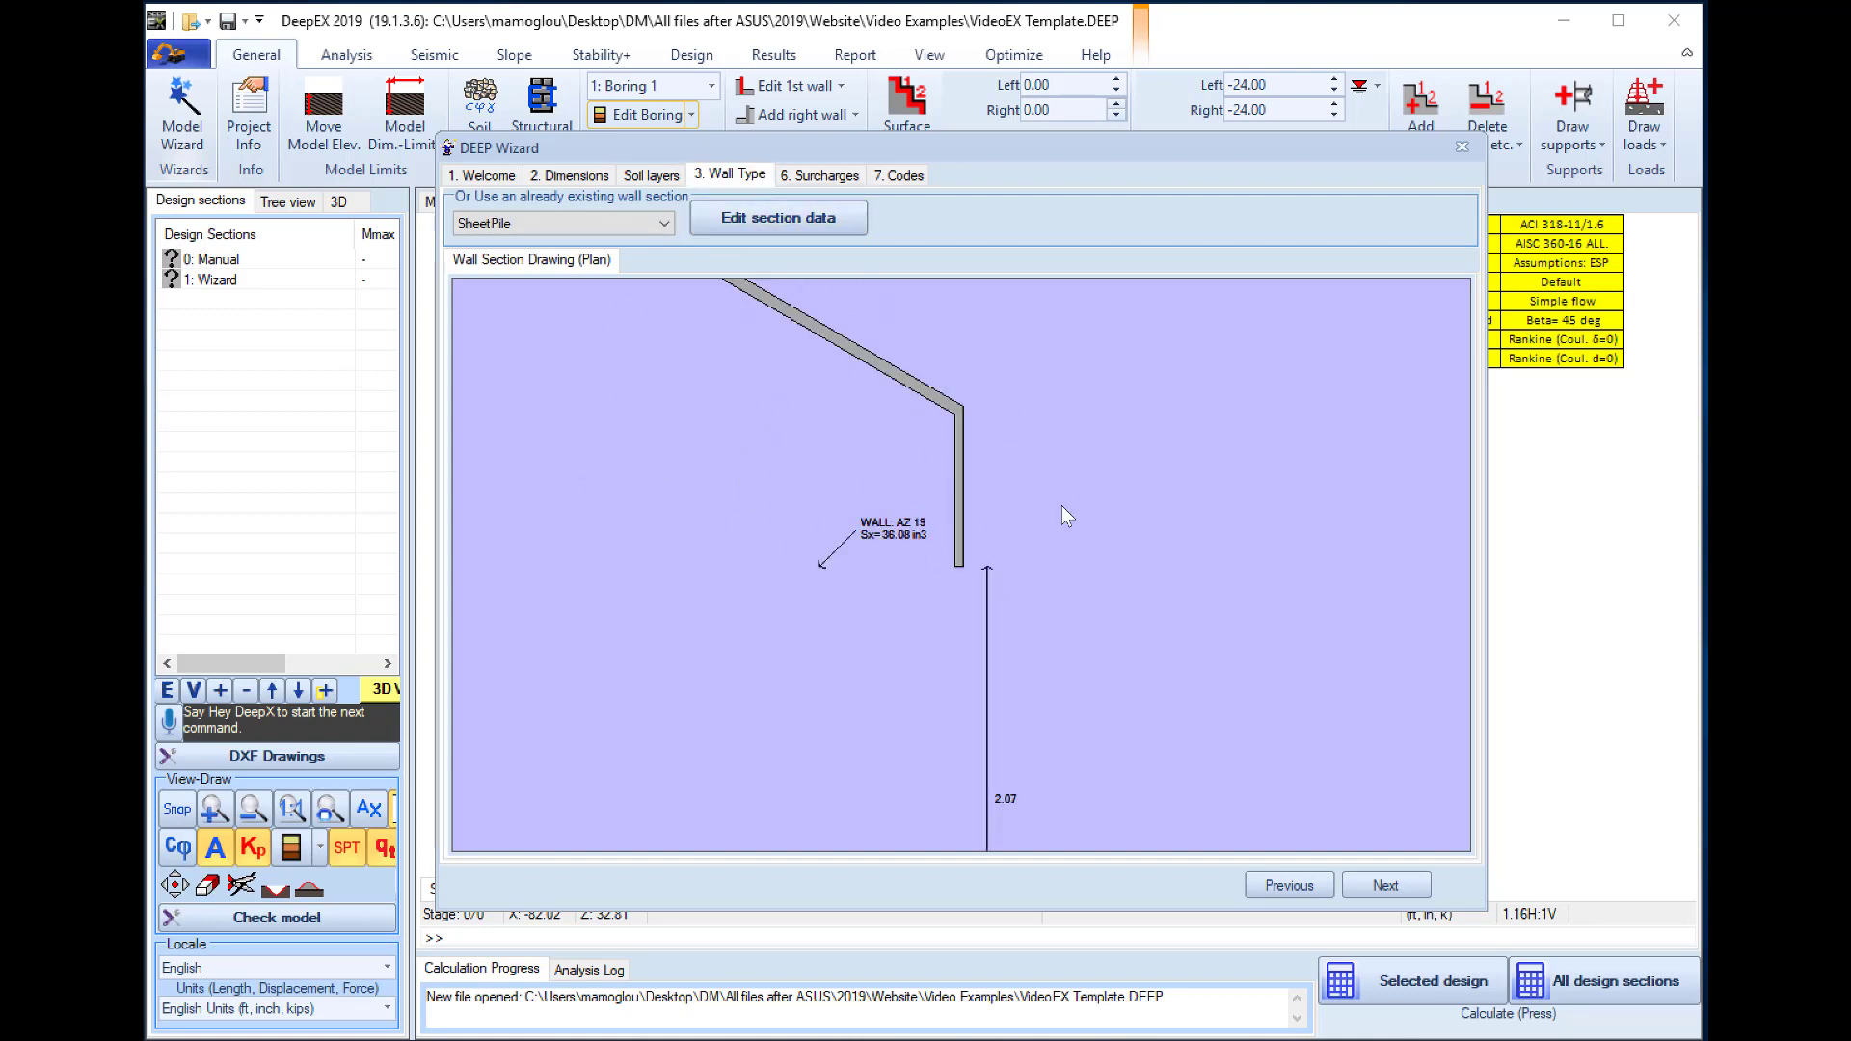
pyautogui.click(818, 178)
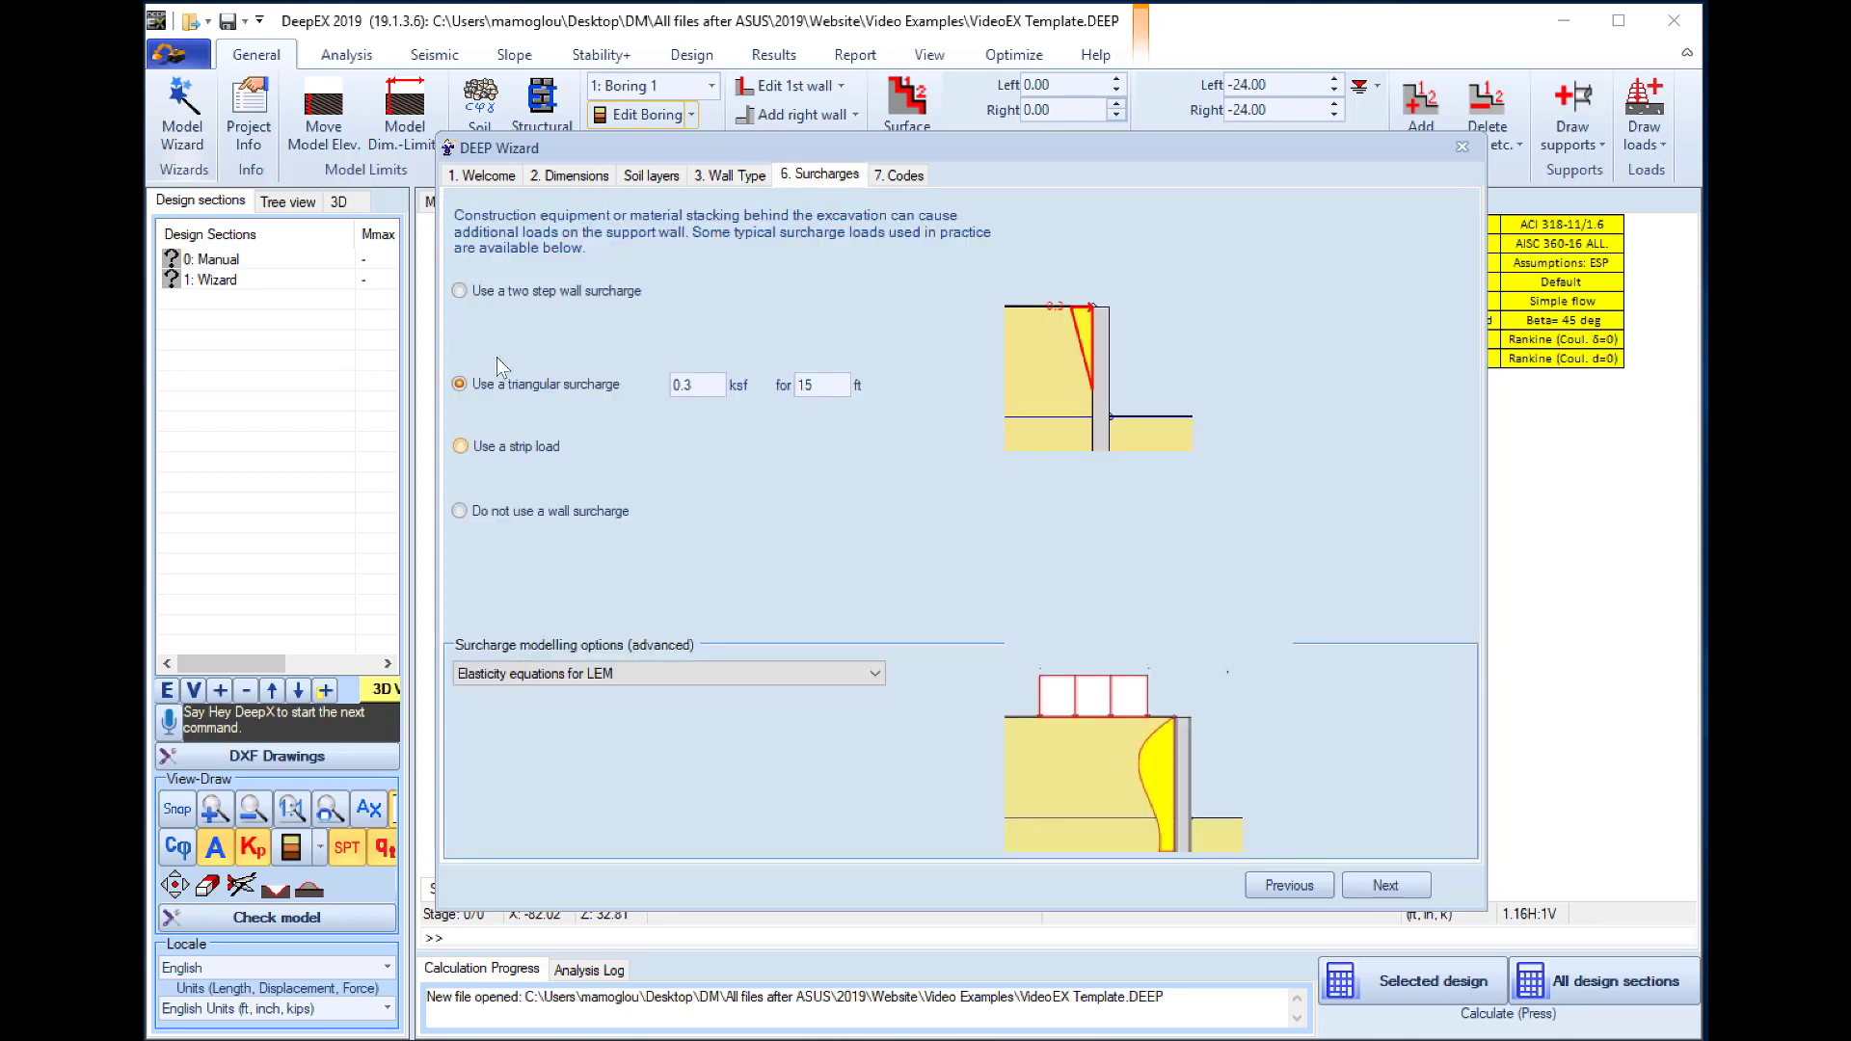
pyautogui.click(512, 448)
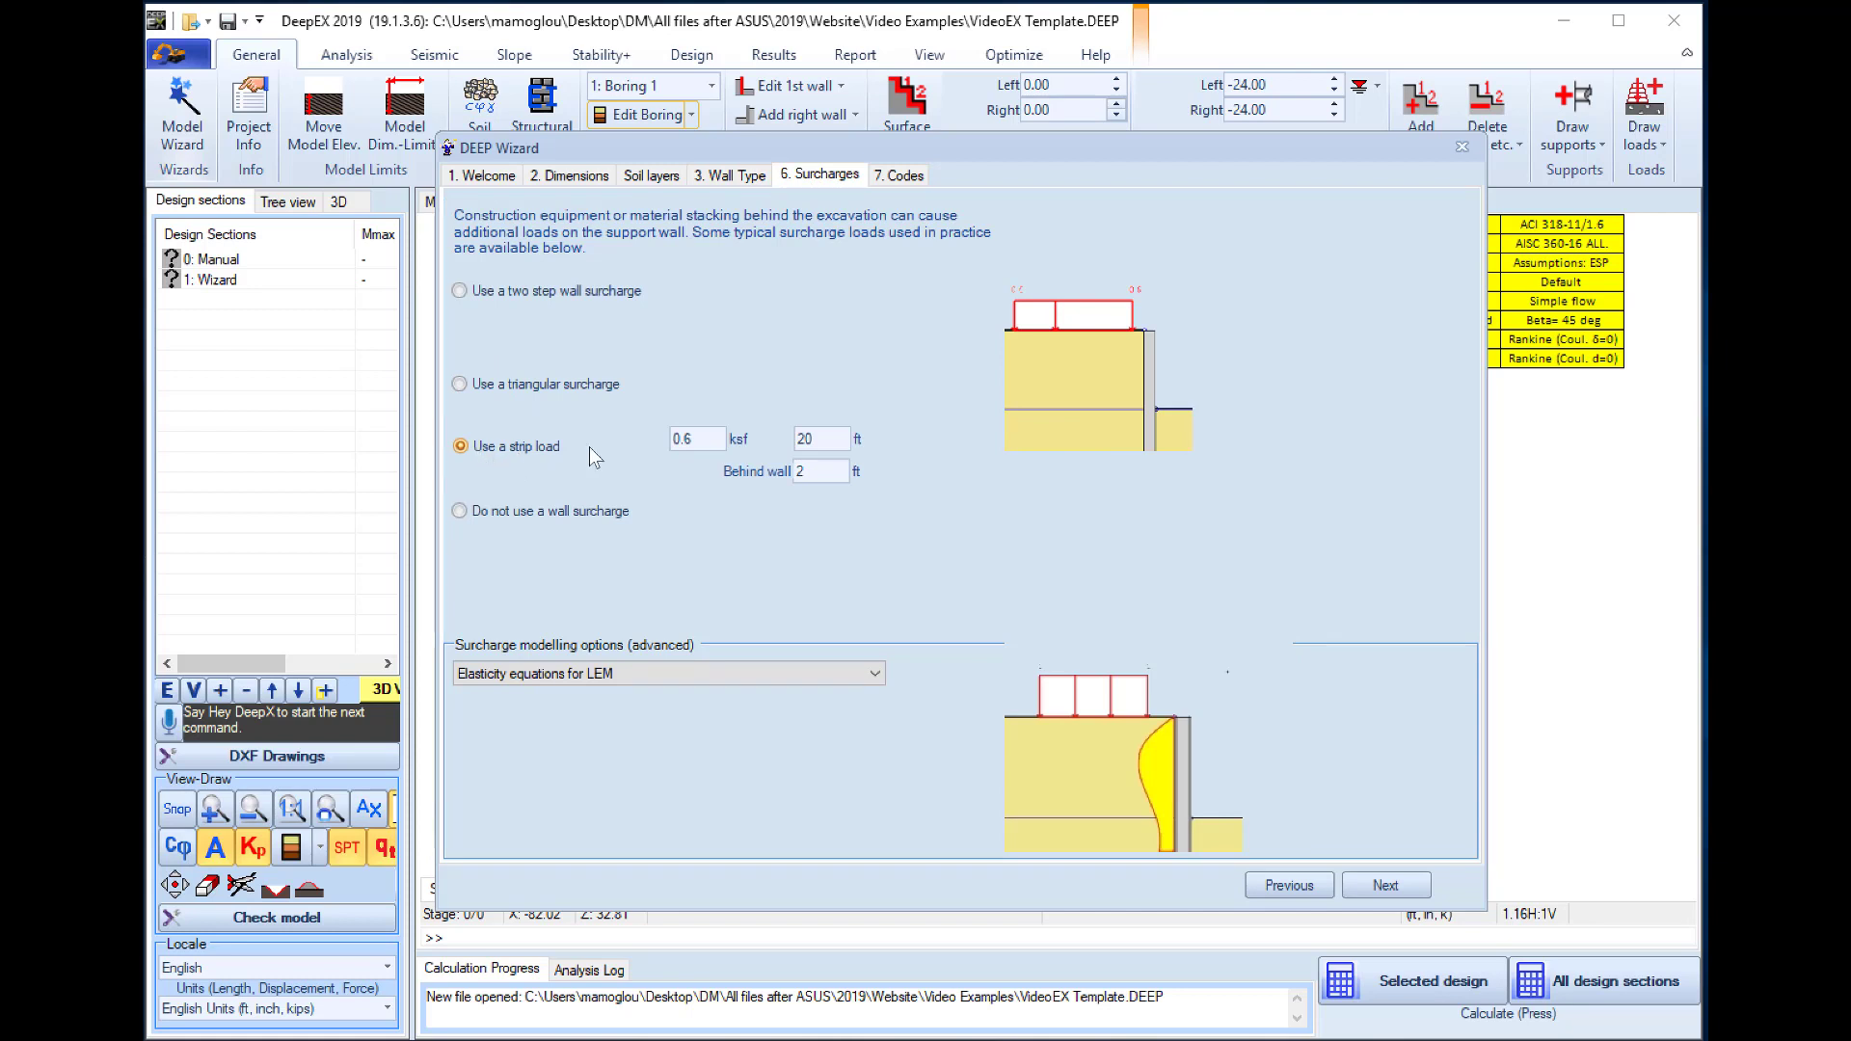
pyautogui.doubleClick(820, 439)
pyautogui.click(801, 473)
pyautogui.click(837, 469)
# - Finish the wizard with the current structural code settings and no geotechnical code, accepting the default 0.667 deadman wall impact stress adjustment
pyautogui.click(899, 176)
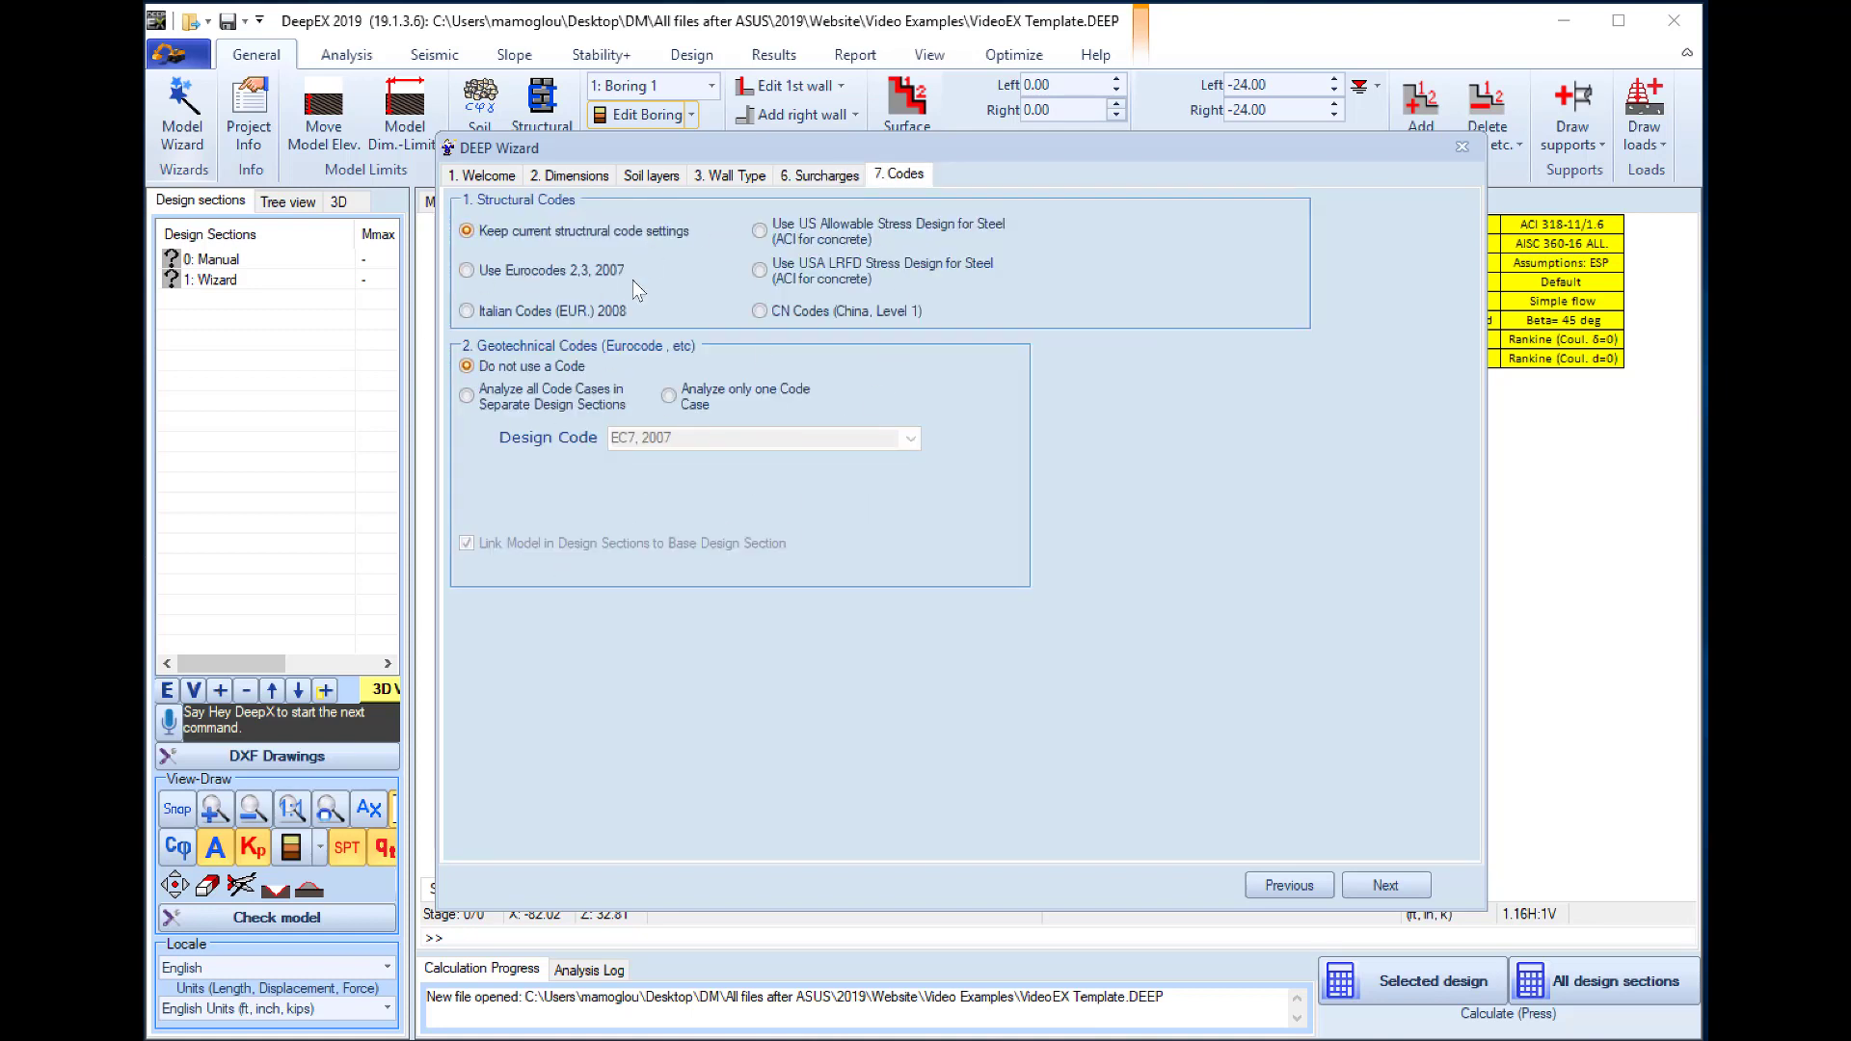
pyautogui.click(1385, 885)
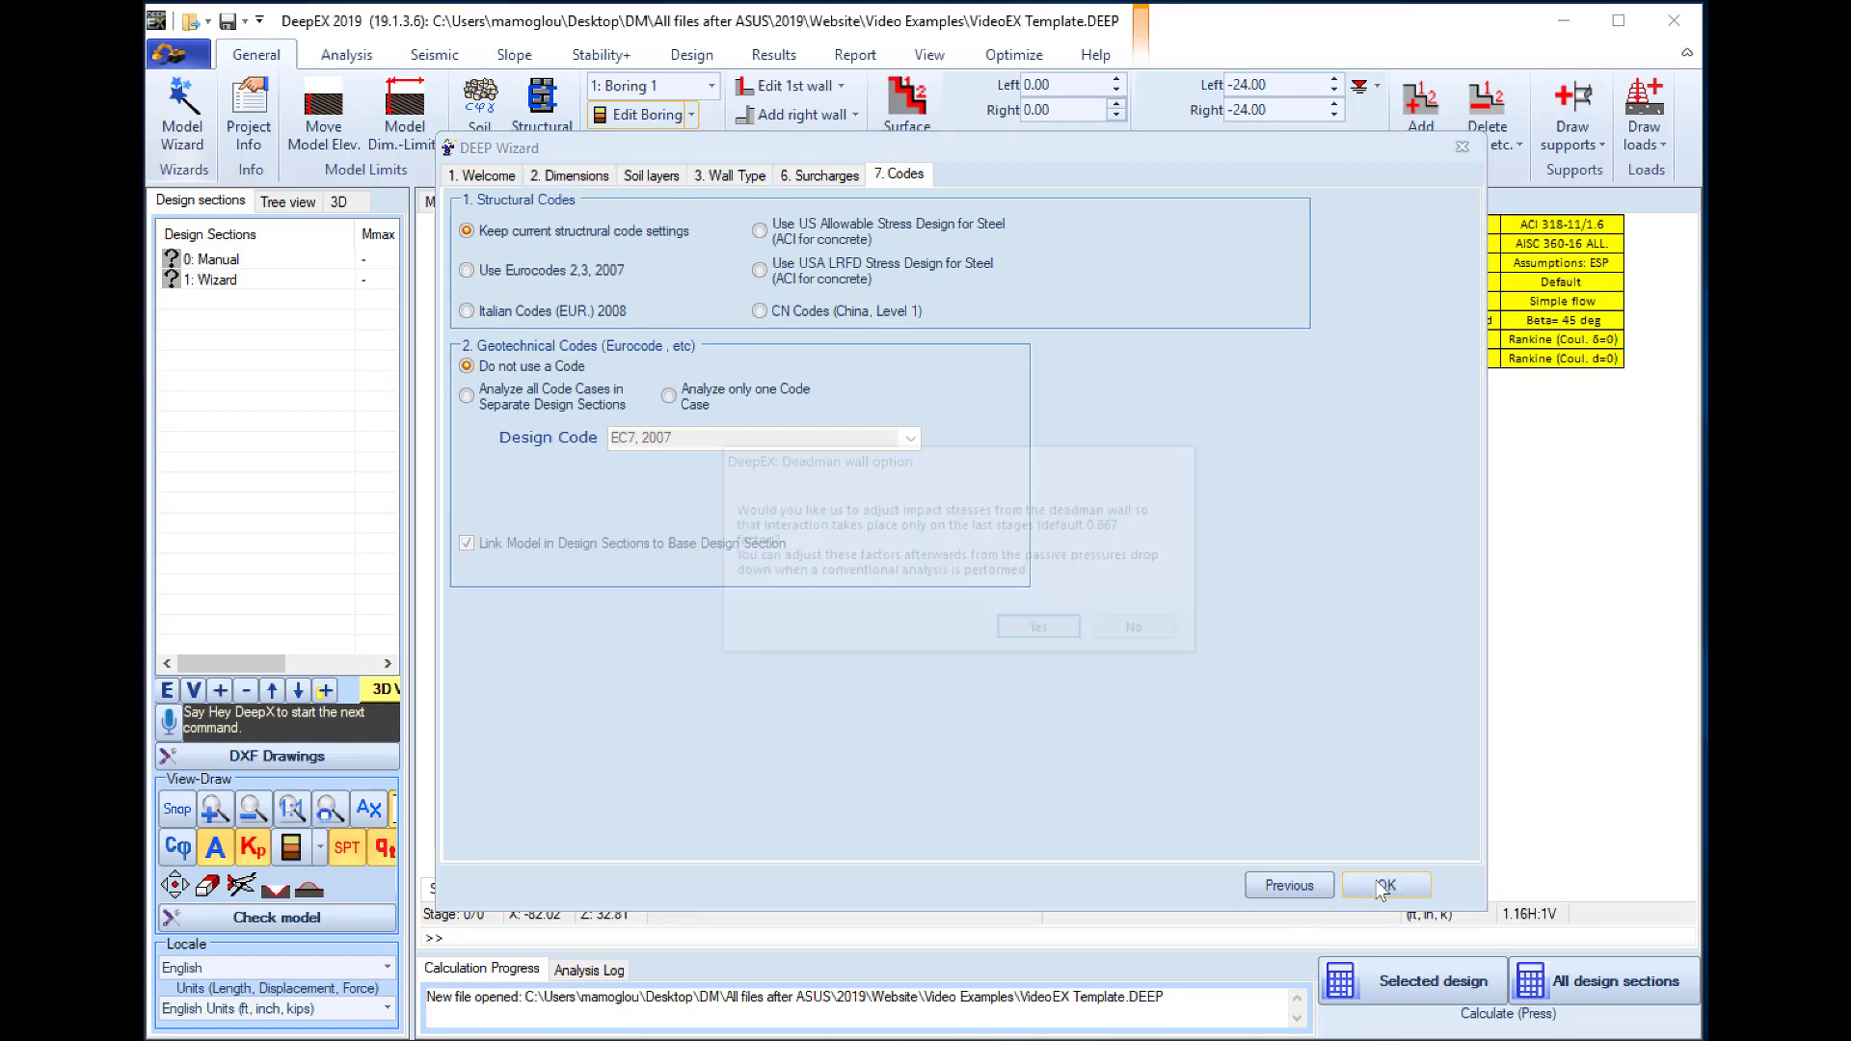
pyautogui.click(1065, 634)
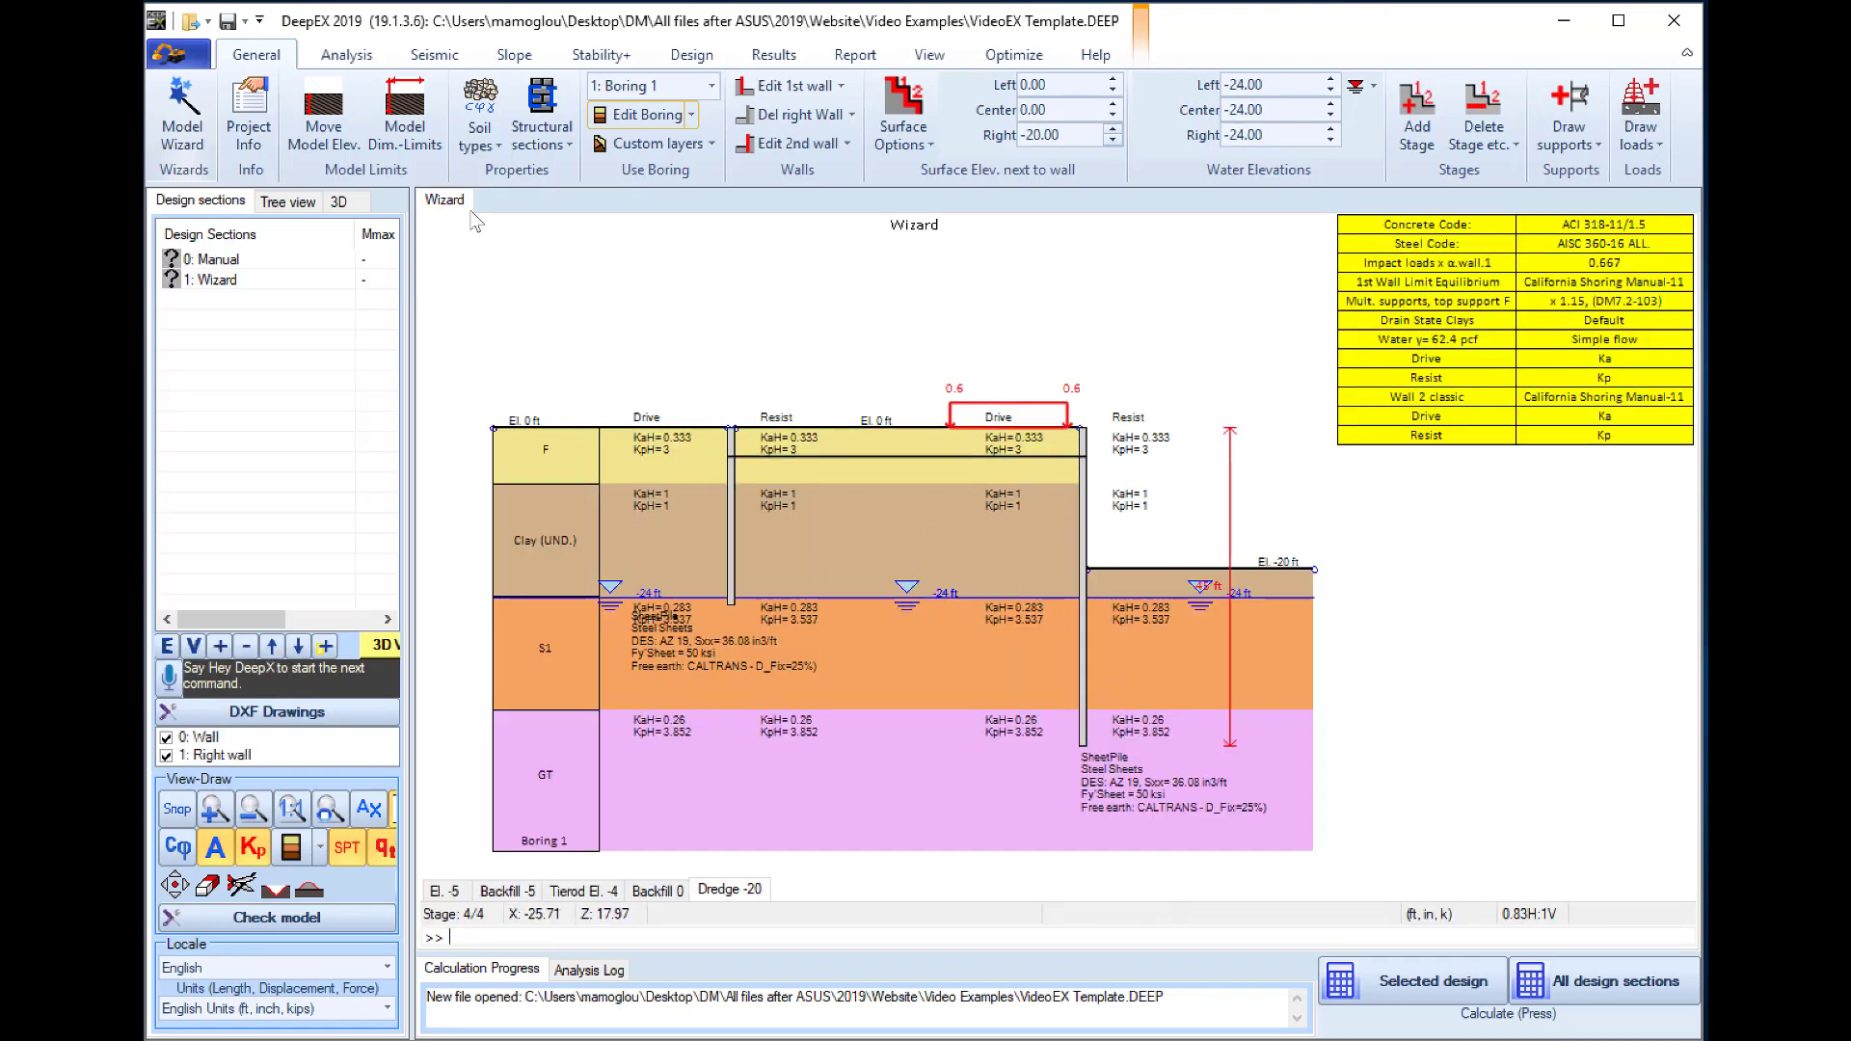
# - Open the Manual design section's view alongside the Wizard one, and examine the Wizard model's construction stages through to Dredge -20
pyautogui.doubleClick(217, 259)
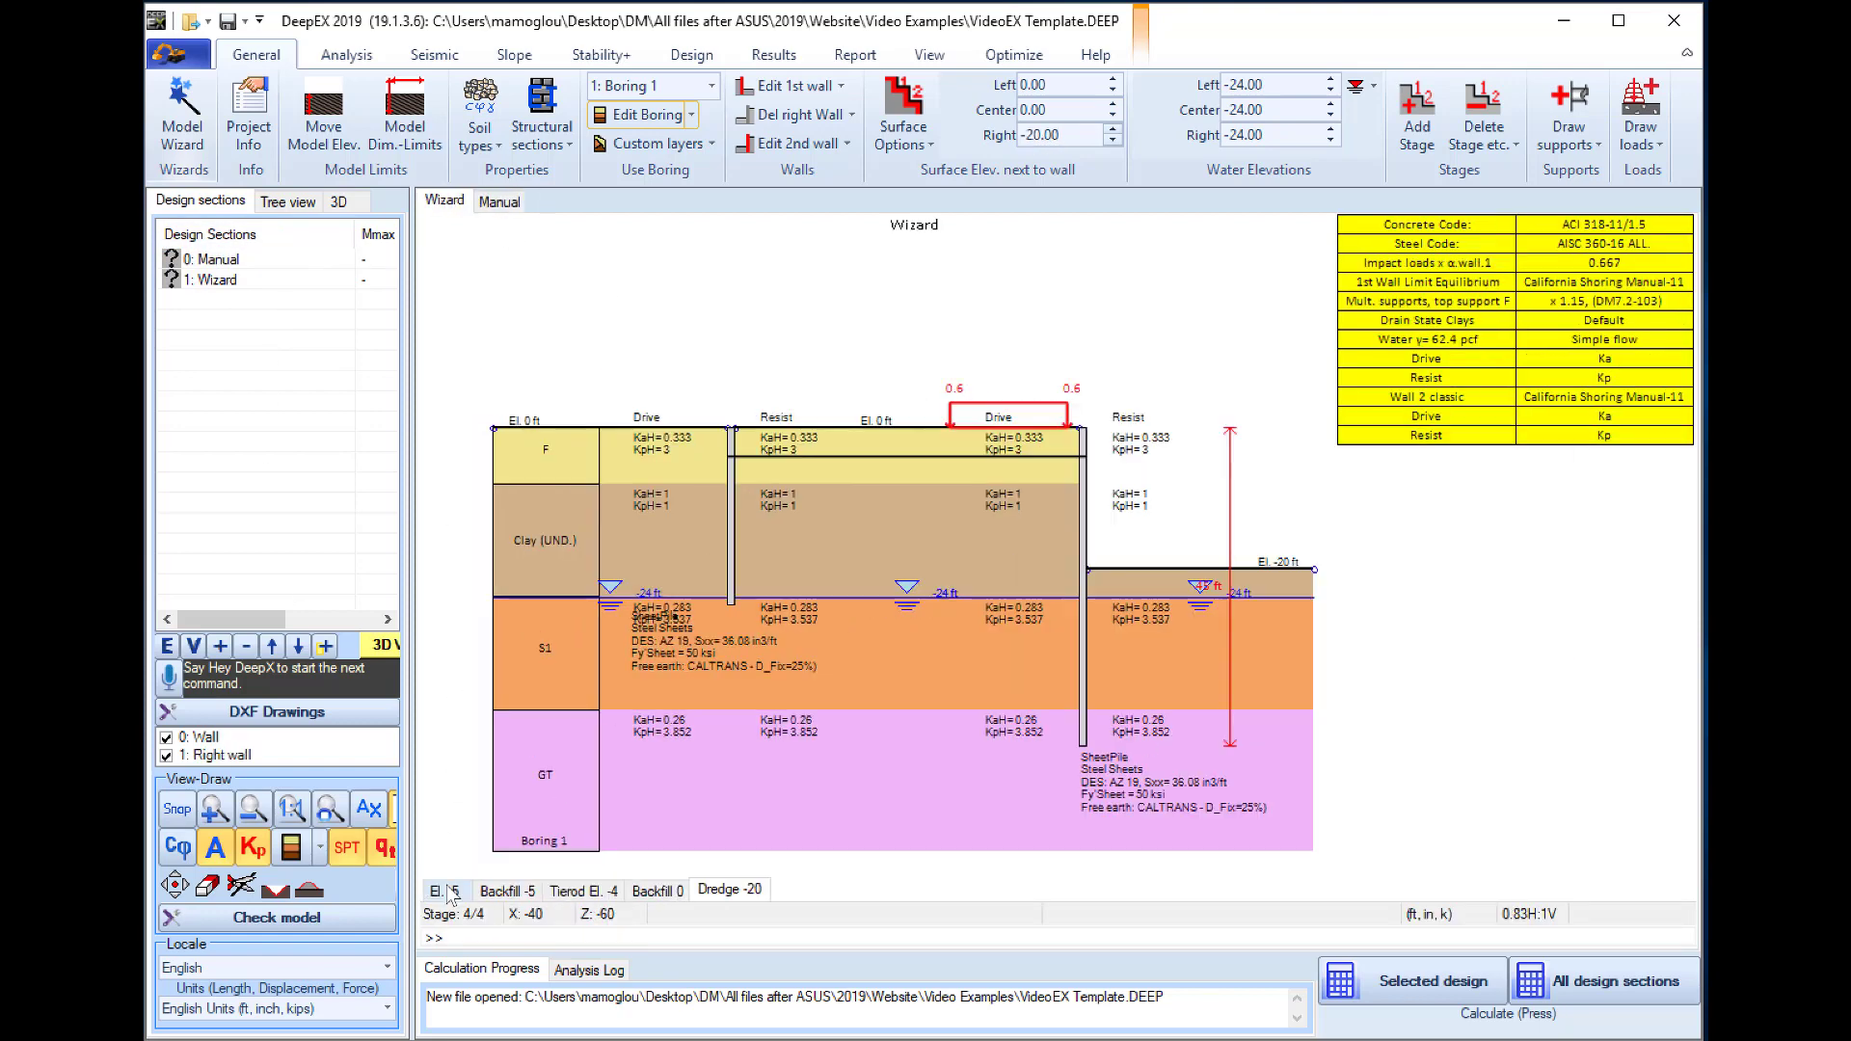
pyautogui.click(451, 892)
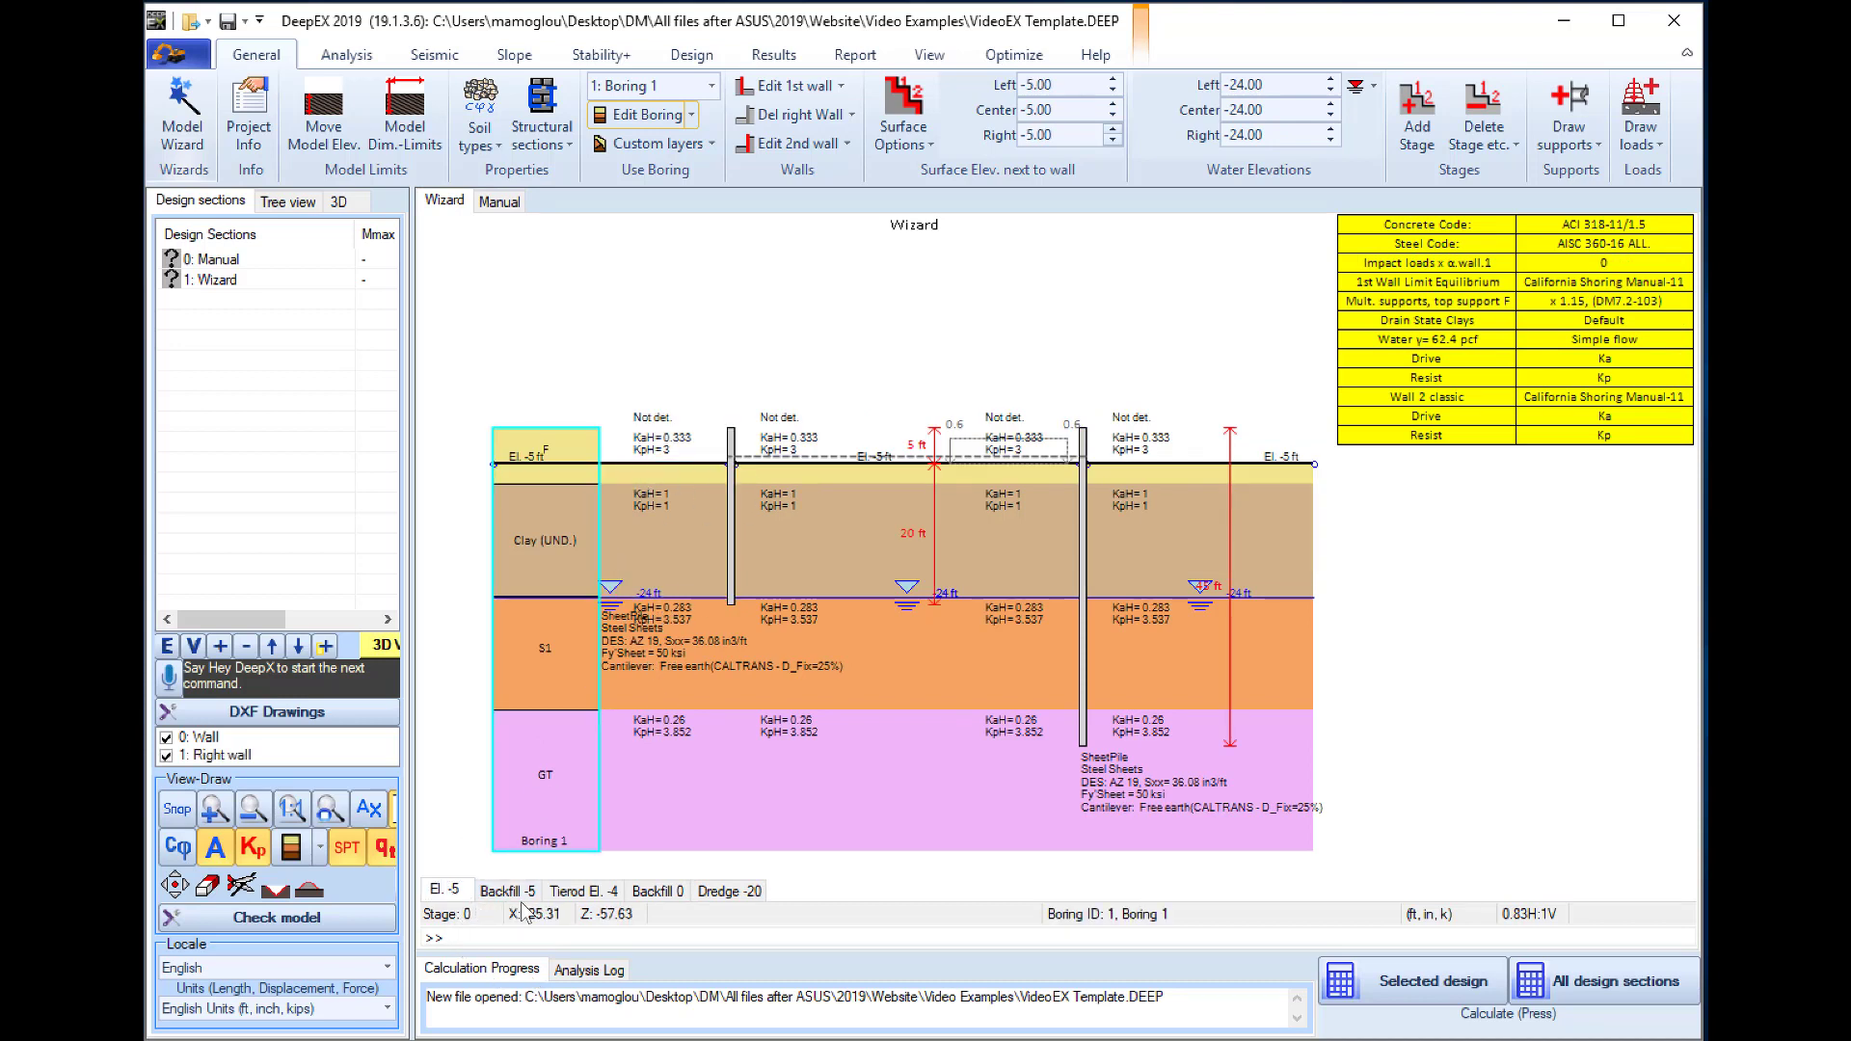
pyautogui.click(576, 891)
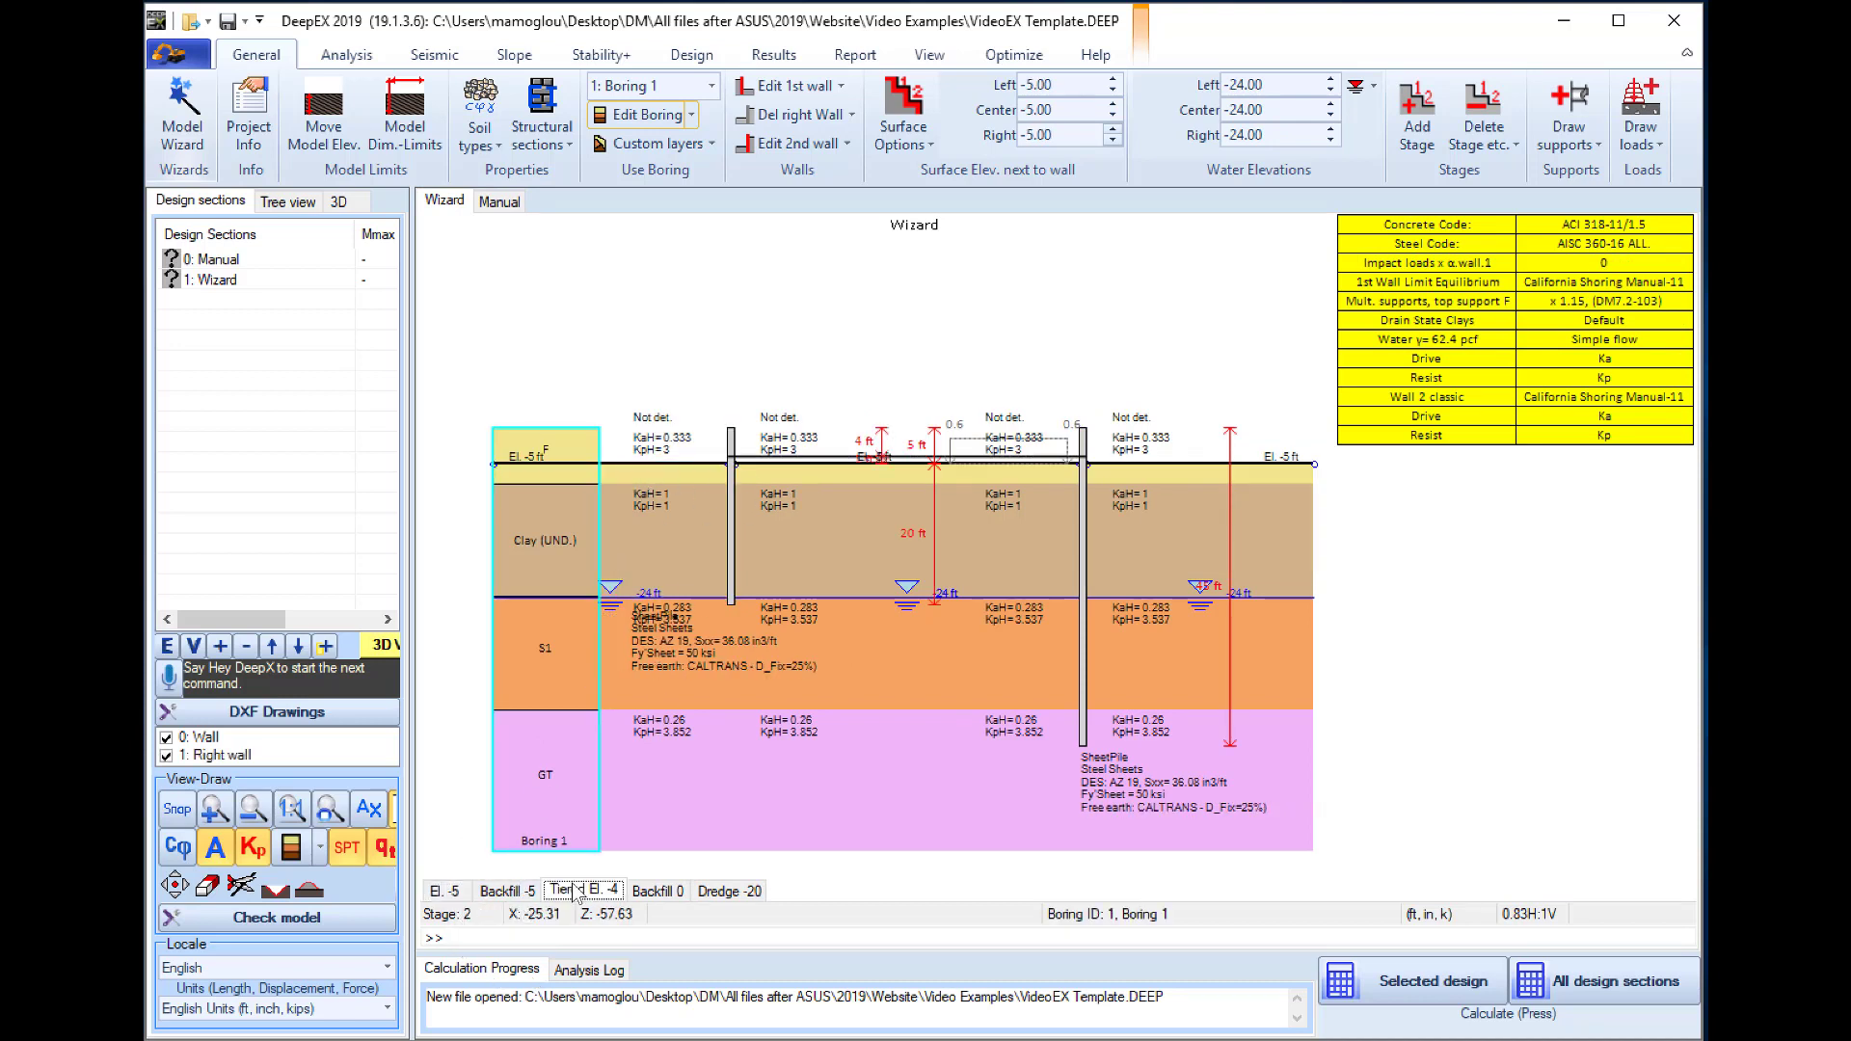
pyautogui.click(652, 893)
pyautogui.click(730, 891)
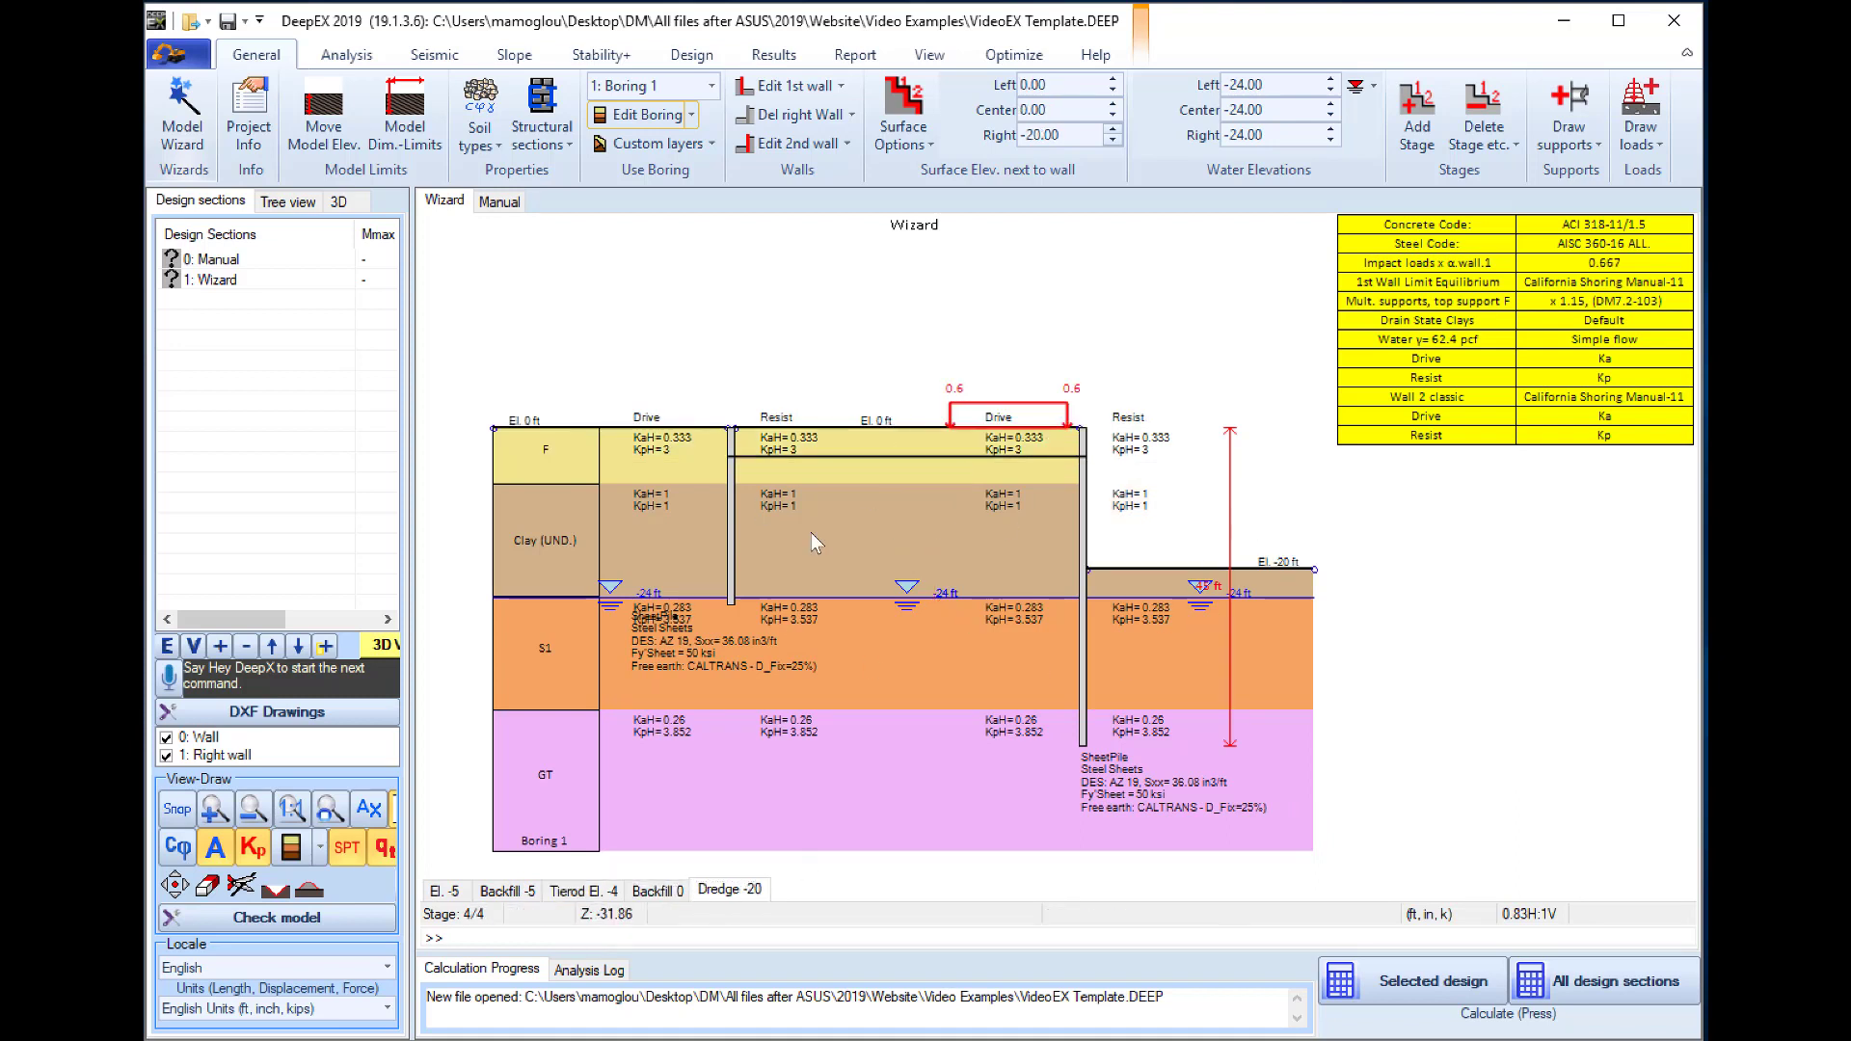
# - Examine Stages 1, 2 and 3 of the Manual design section for comparison with the wizard model
pyautogui.click(513, 210)
pyautogui.click(531, 892)
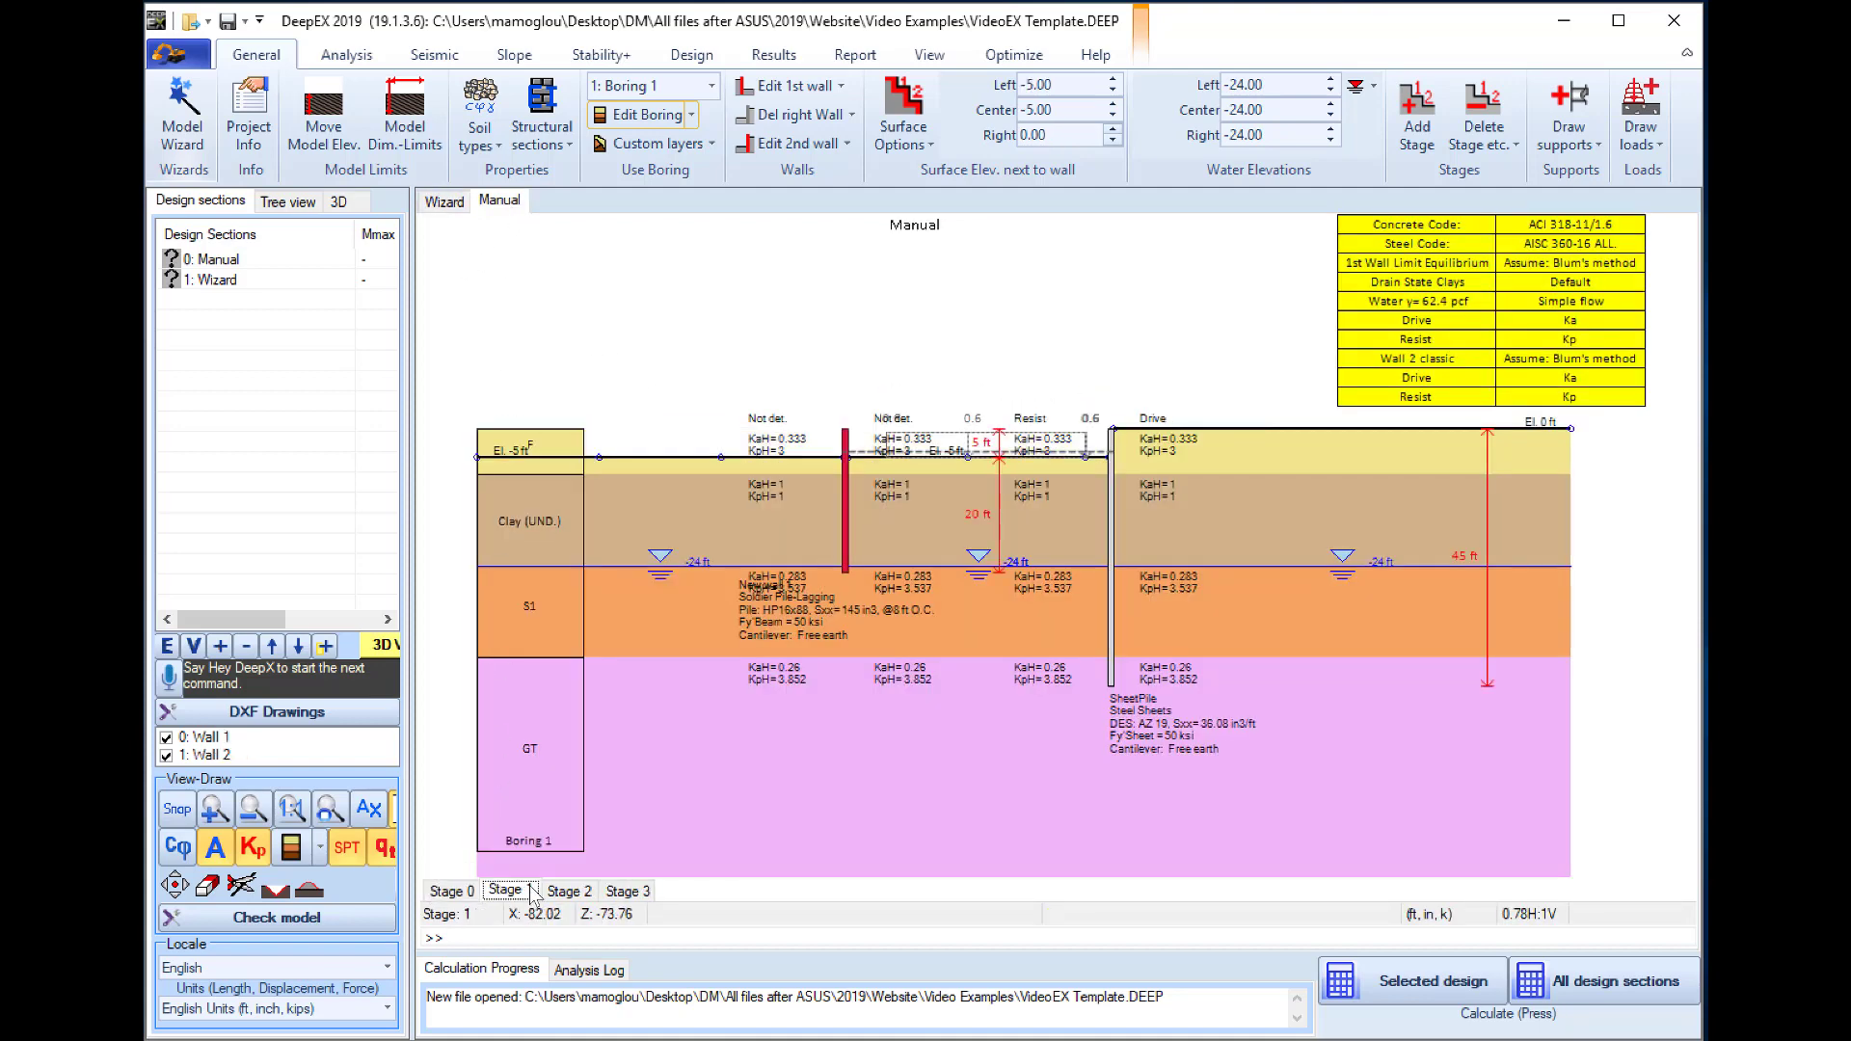
pyautogui.click(571, 893)
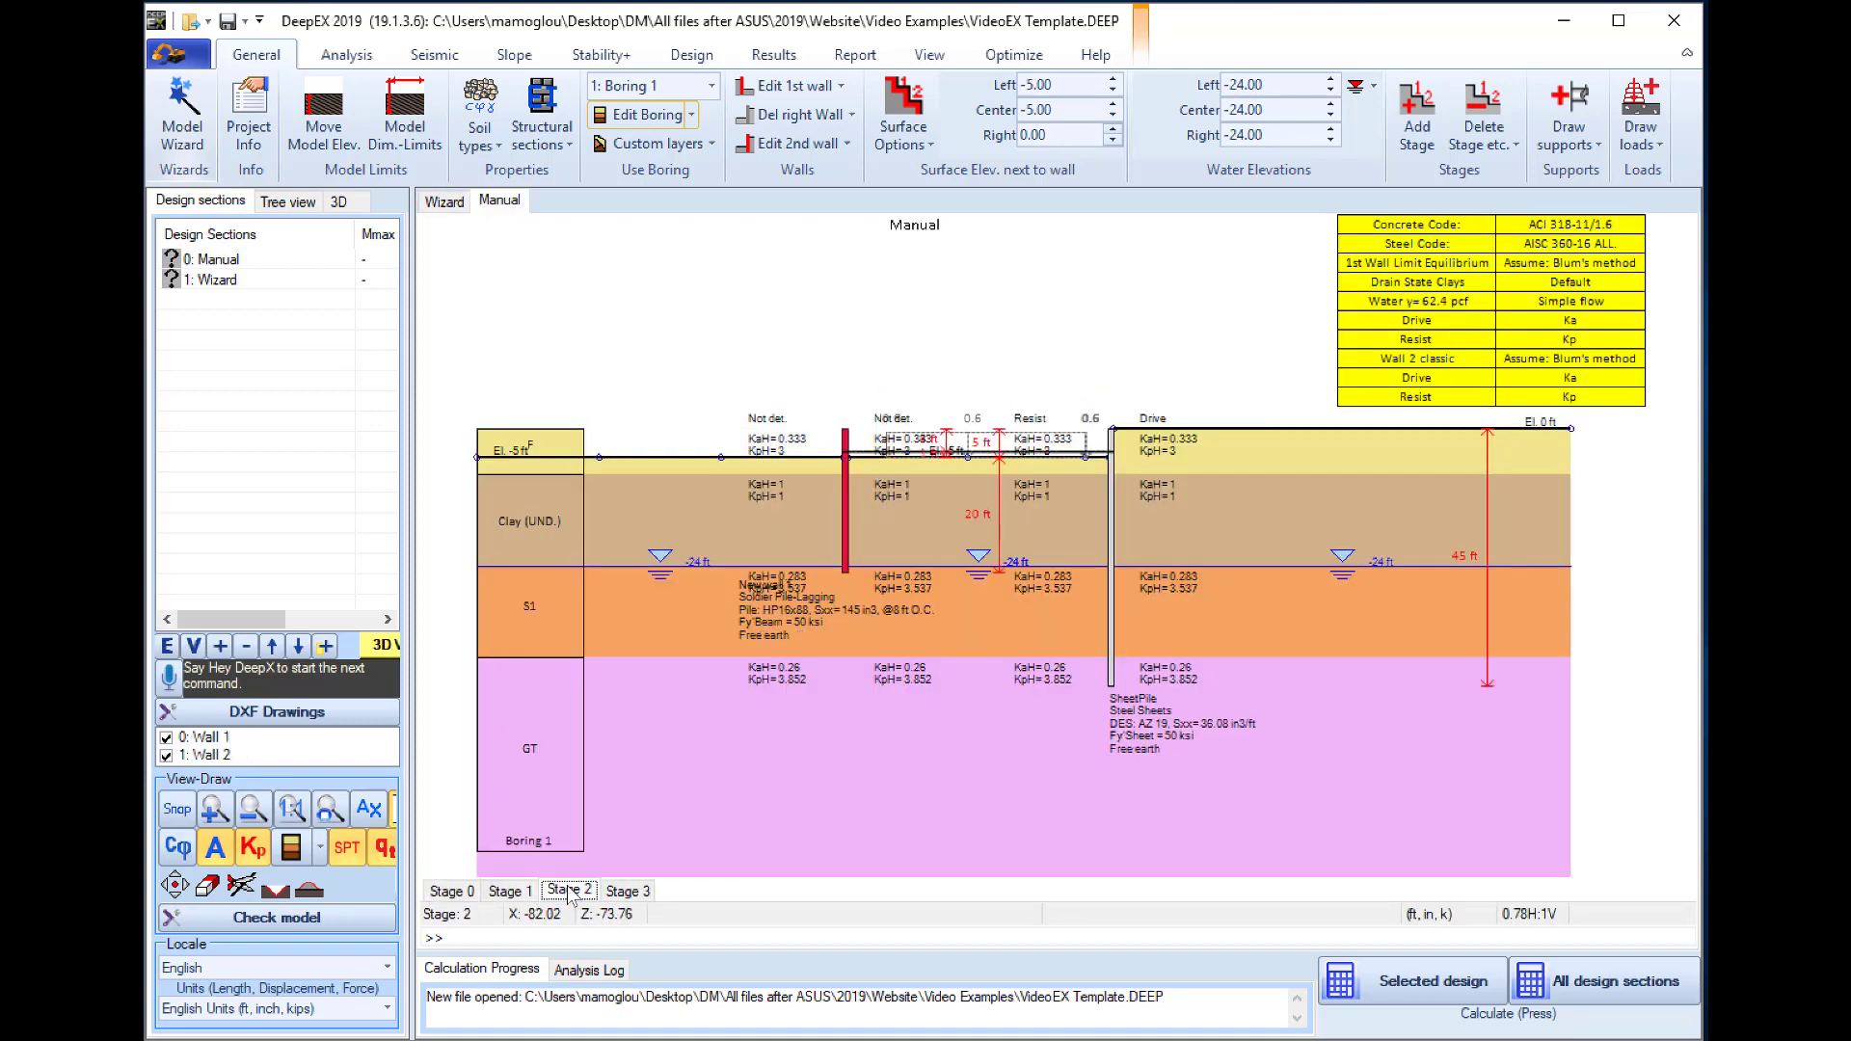
pyautogui.click(628, 893)
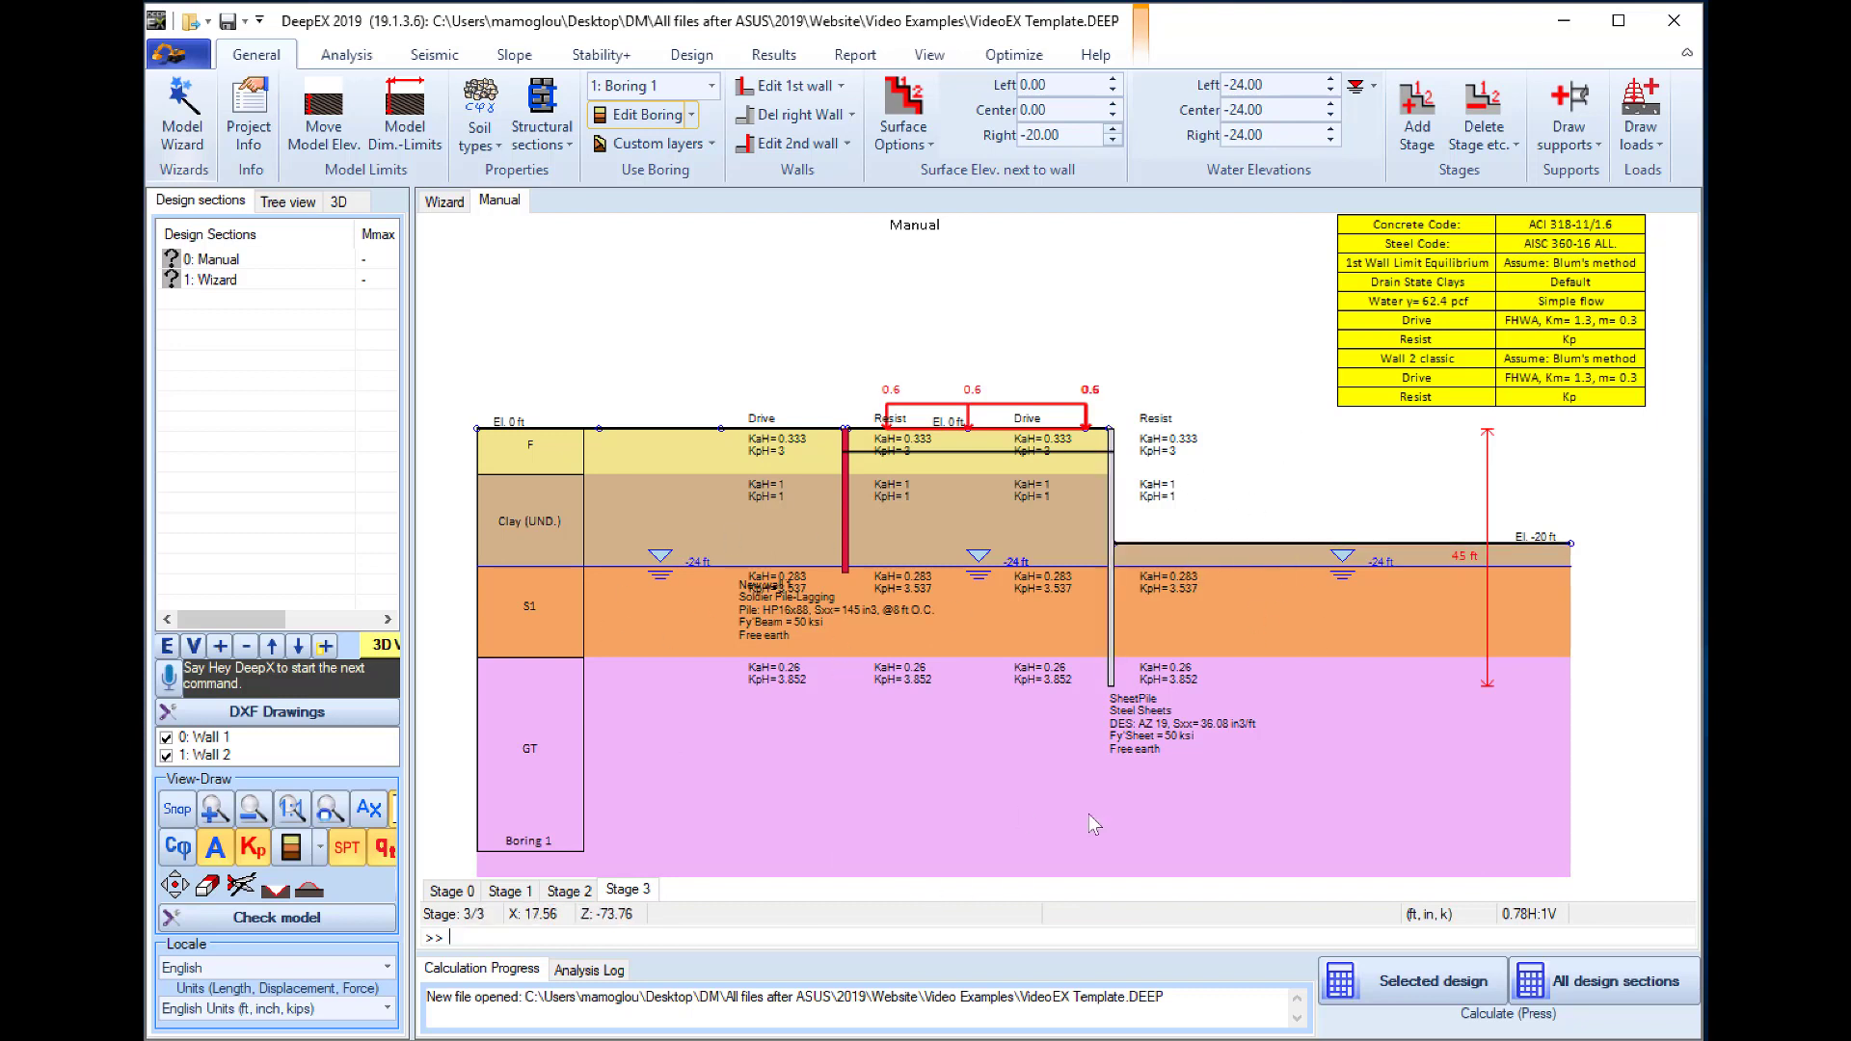
# - Calculate only the Manual design section, review all columns of its extended results summary, and close the summary
pyautogui.click(1397, 985)
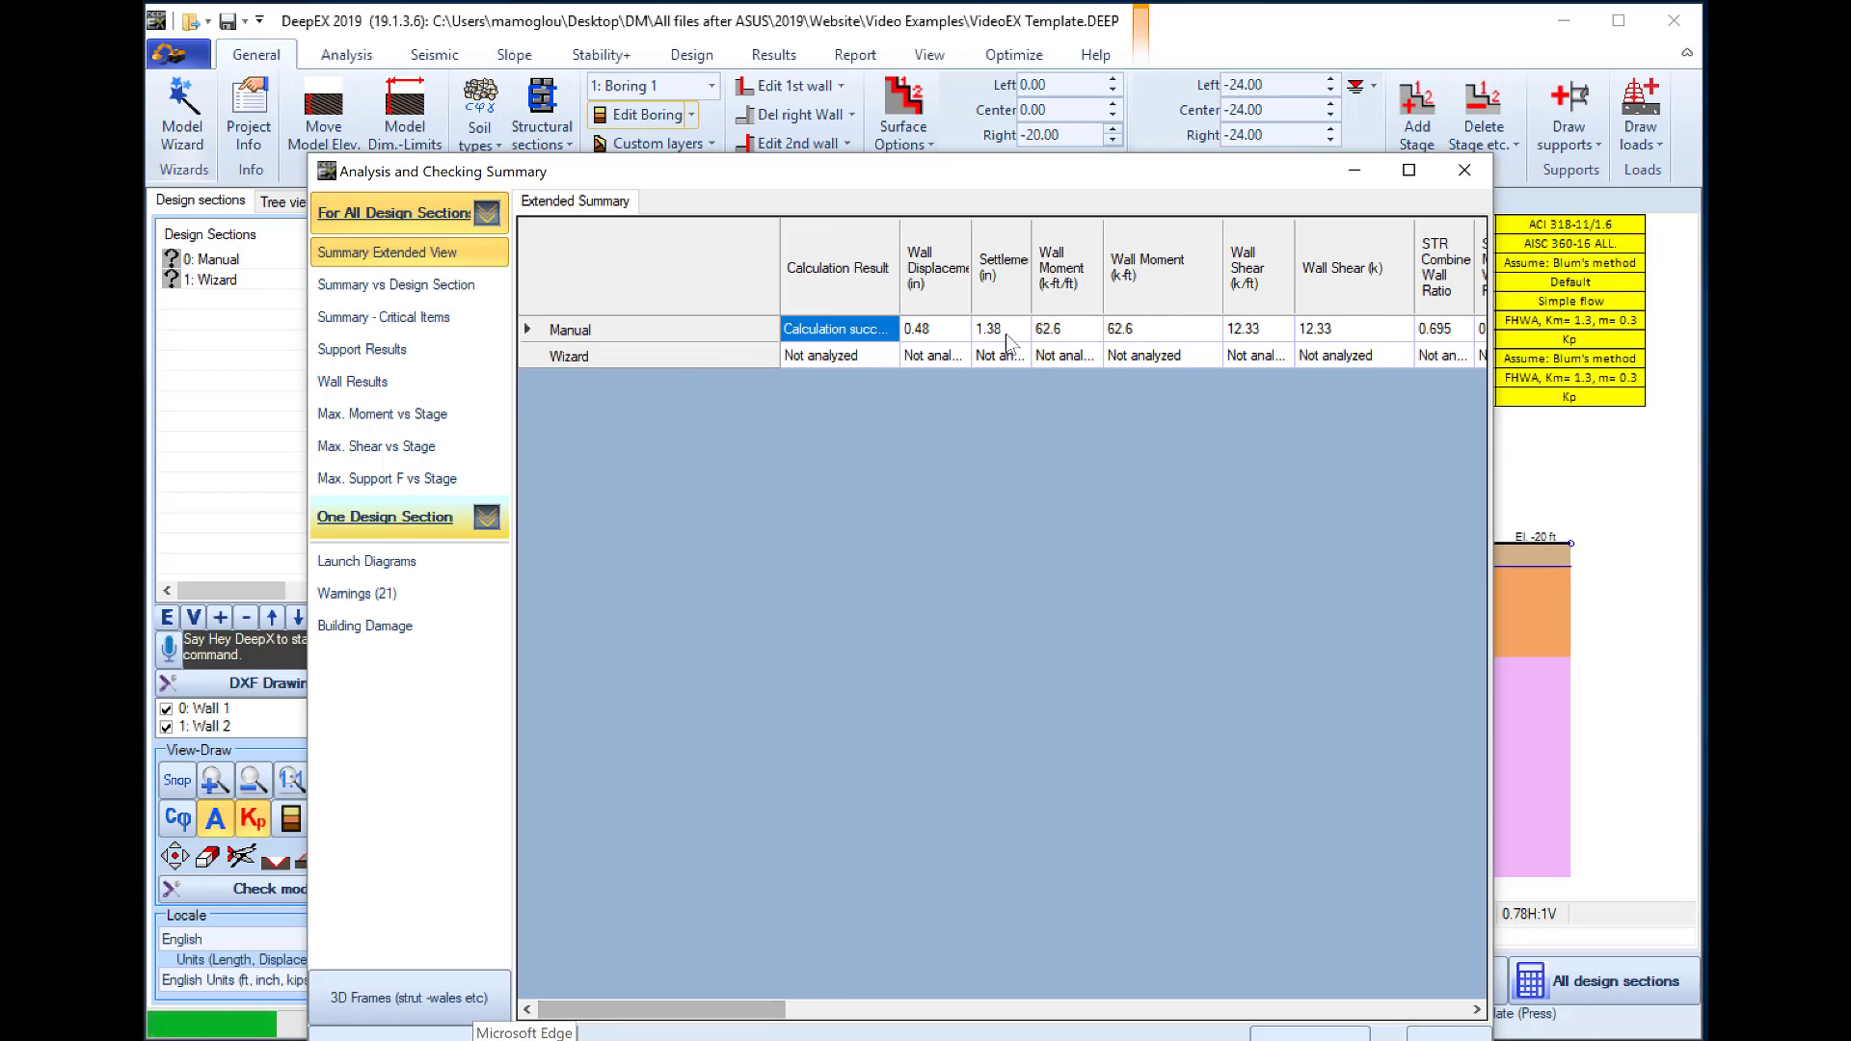
pyautogui.moveTo(752, 1010); pyautogui.dragTo(926, 1010)
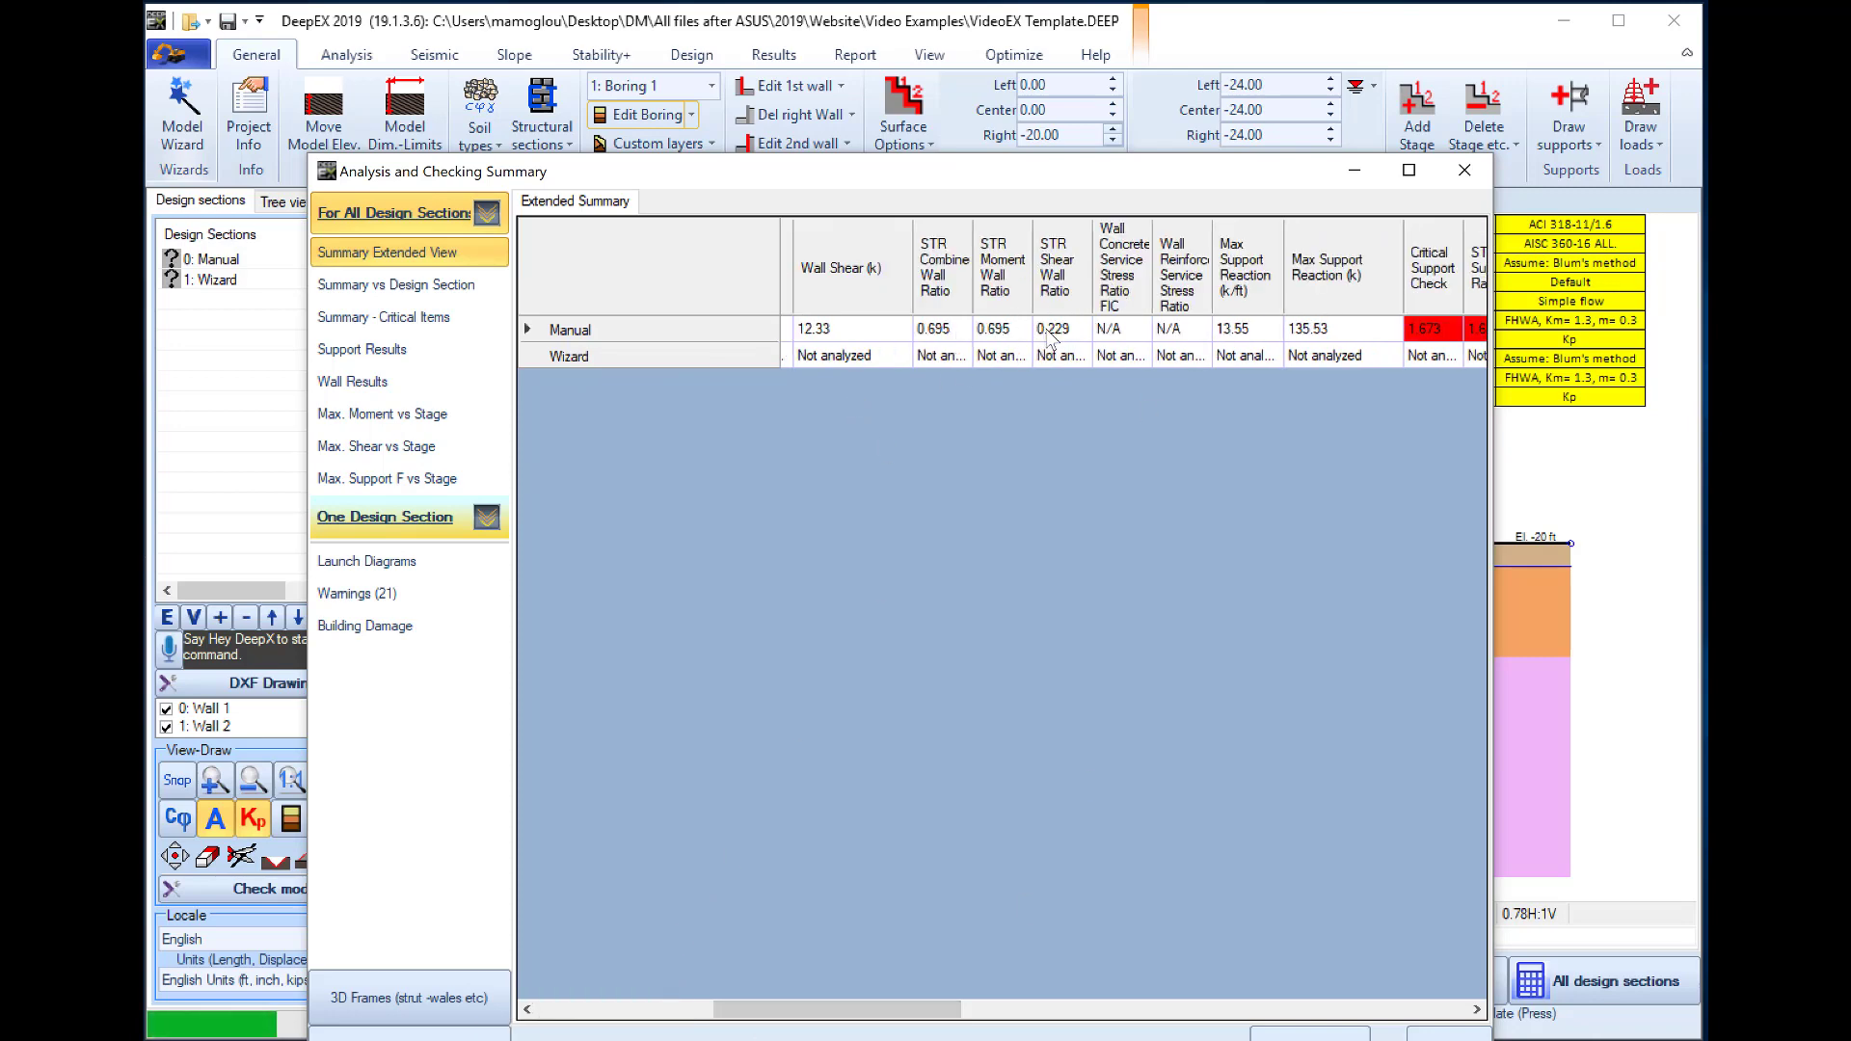
pyautogui.moveTo(864, 1009); pyautogui.dragTo(970, 998)
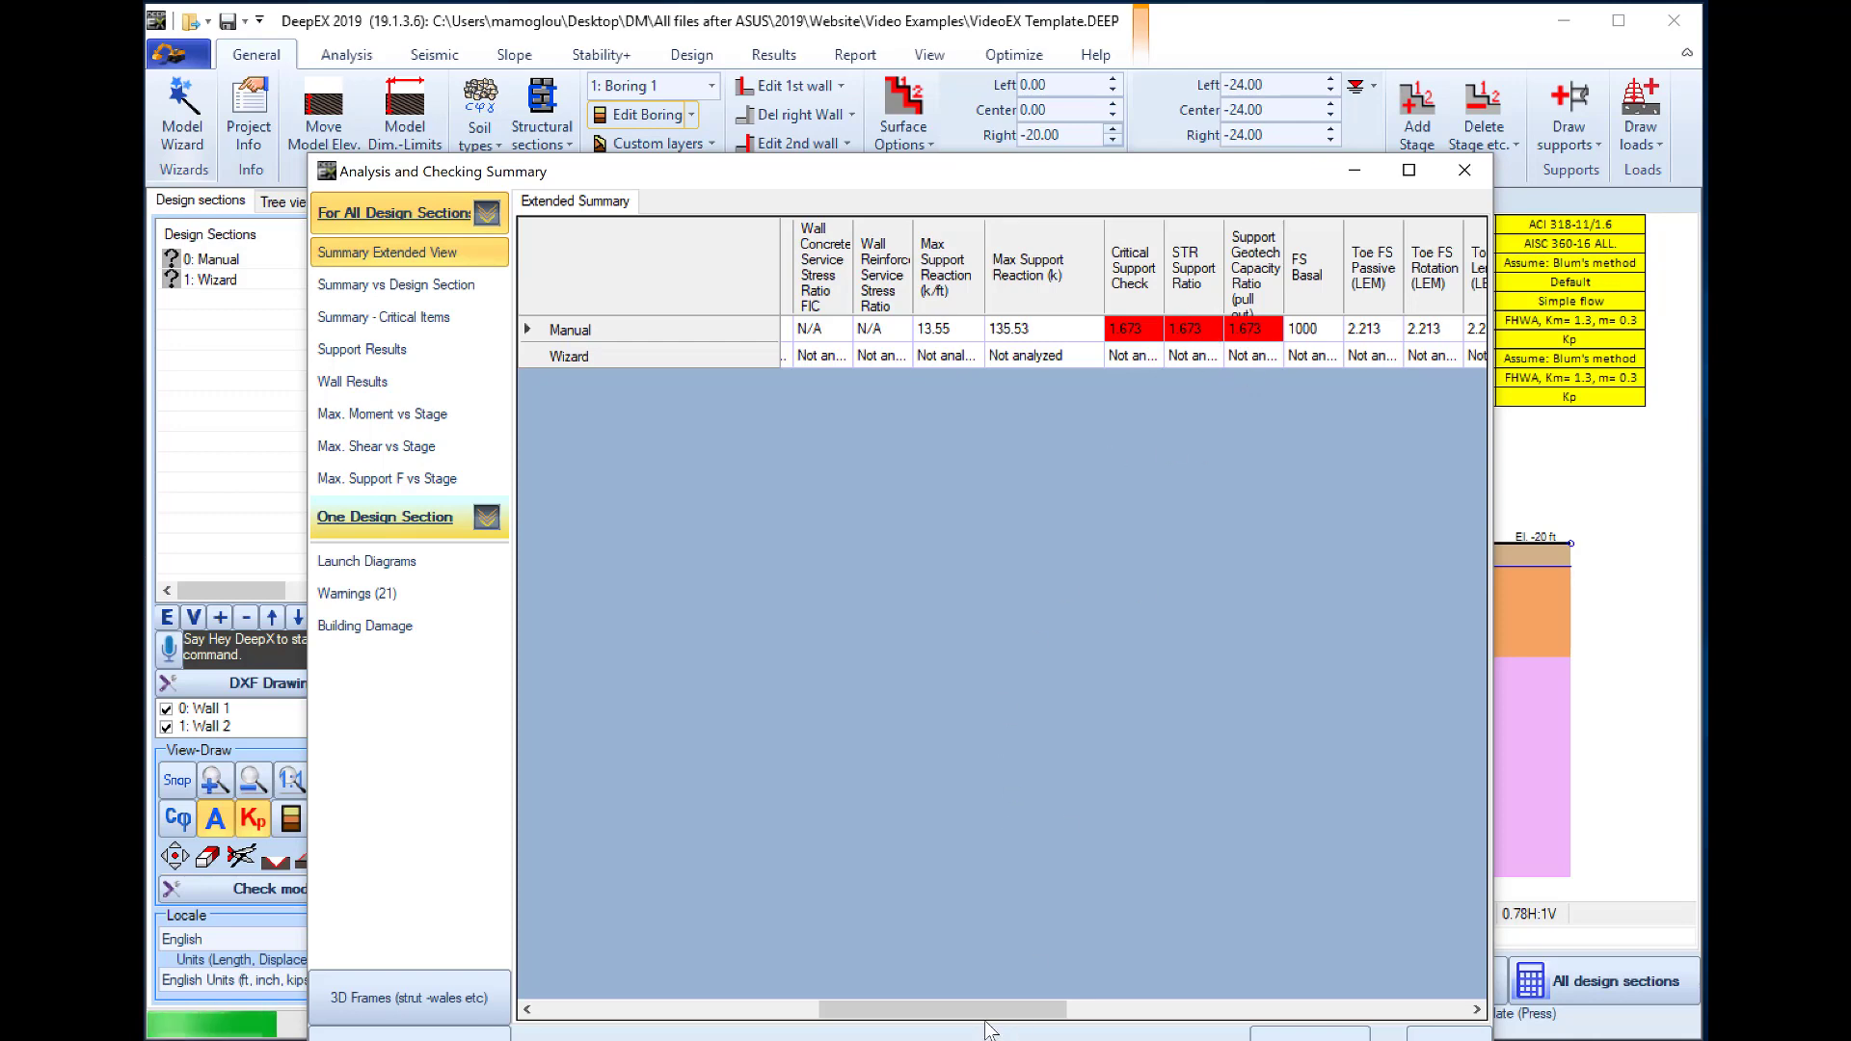
pyautogui.moveTo(1012, 1010); pyautogui.dragTo(1106, 1015)
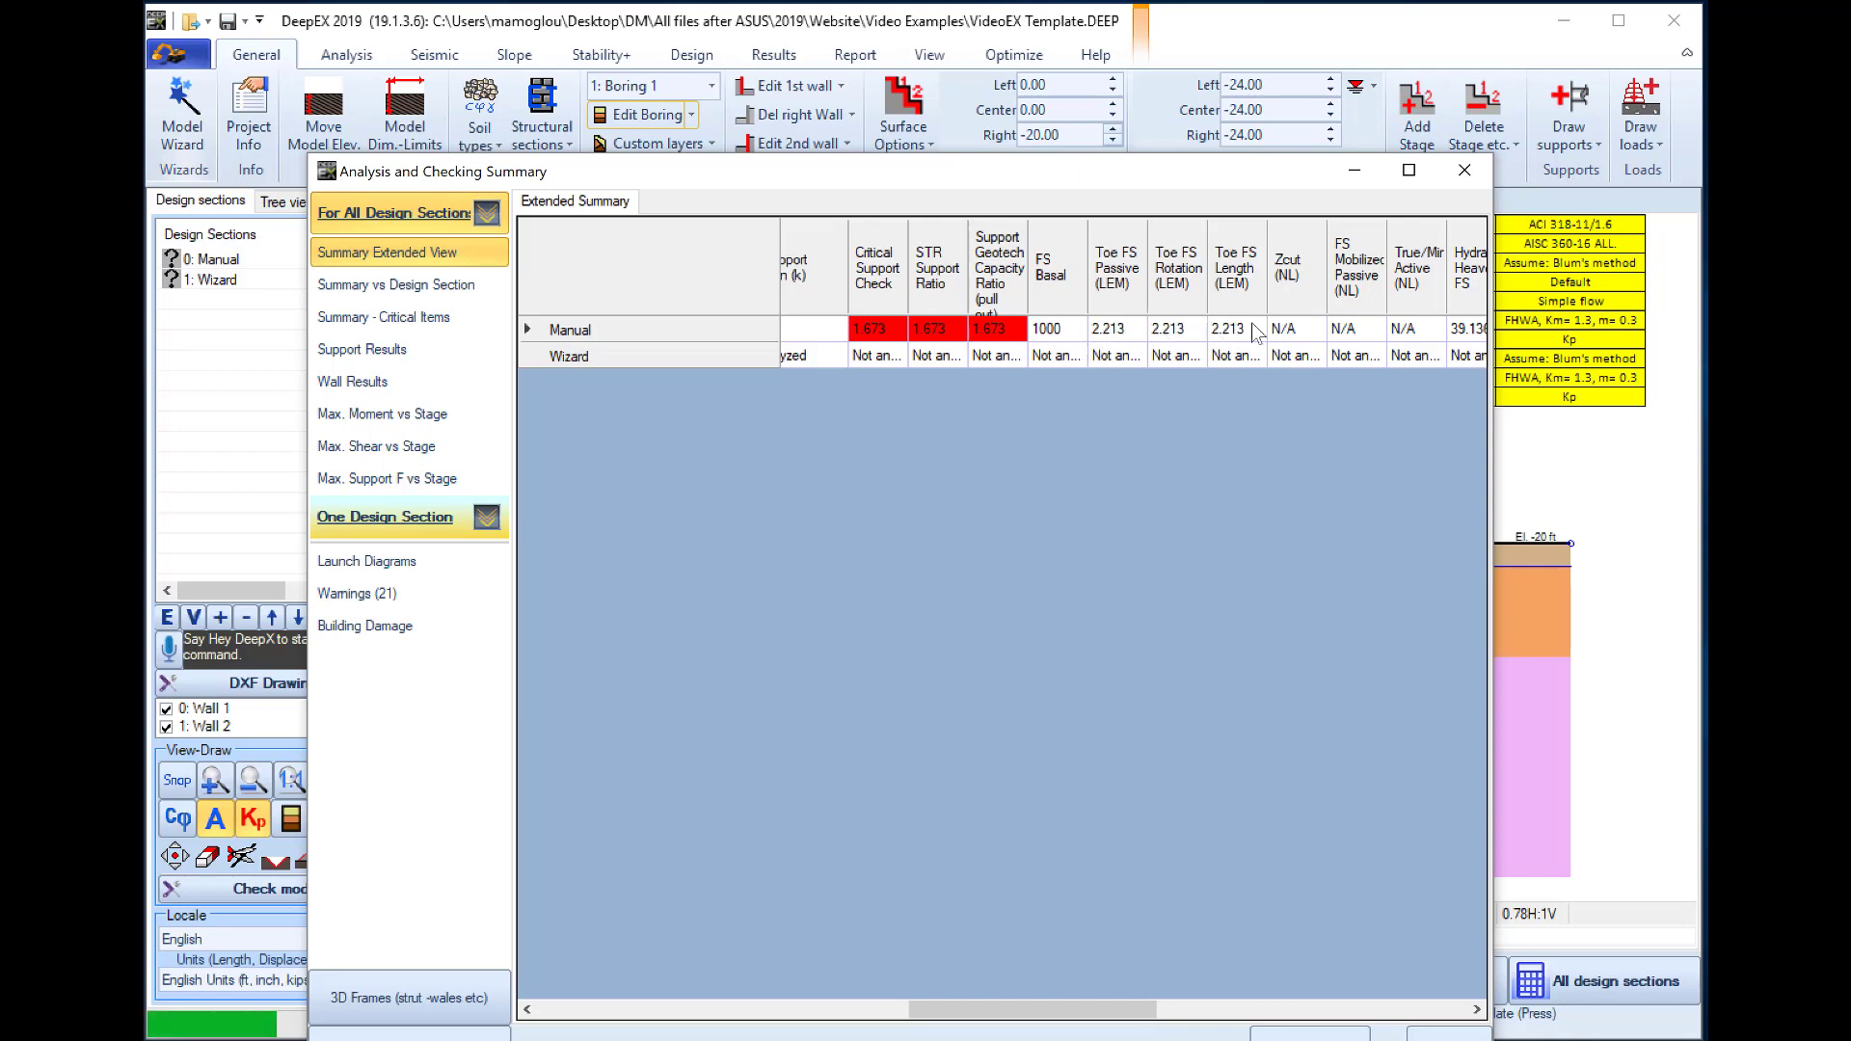
pyautogui.moveTo(970, 1009); pyautogui.dragTo(1202, 1013)
pyautogui.click(1446, 1034)
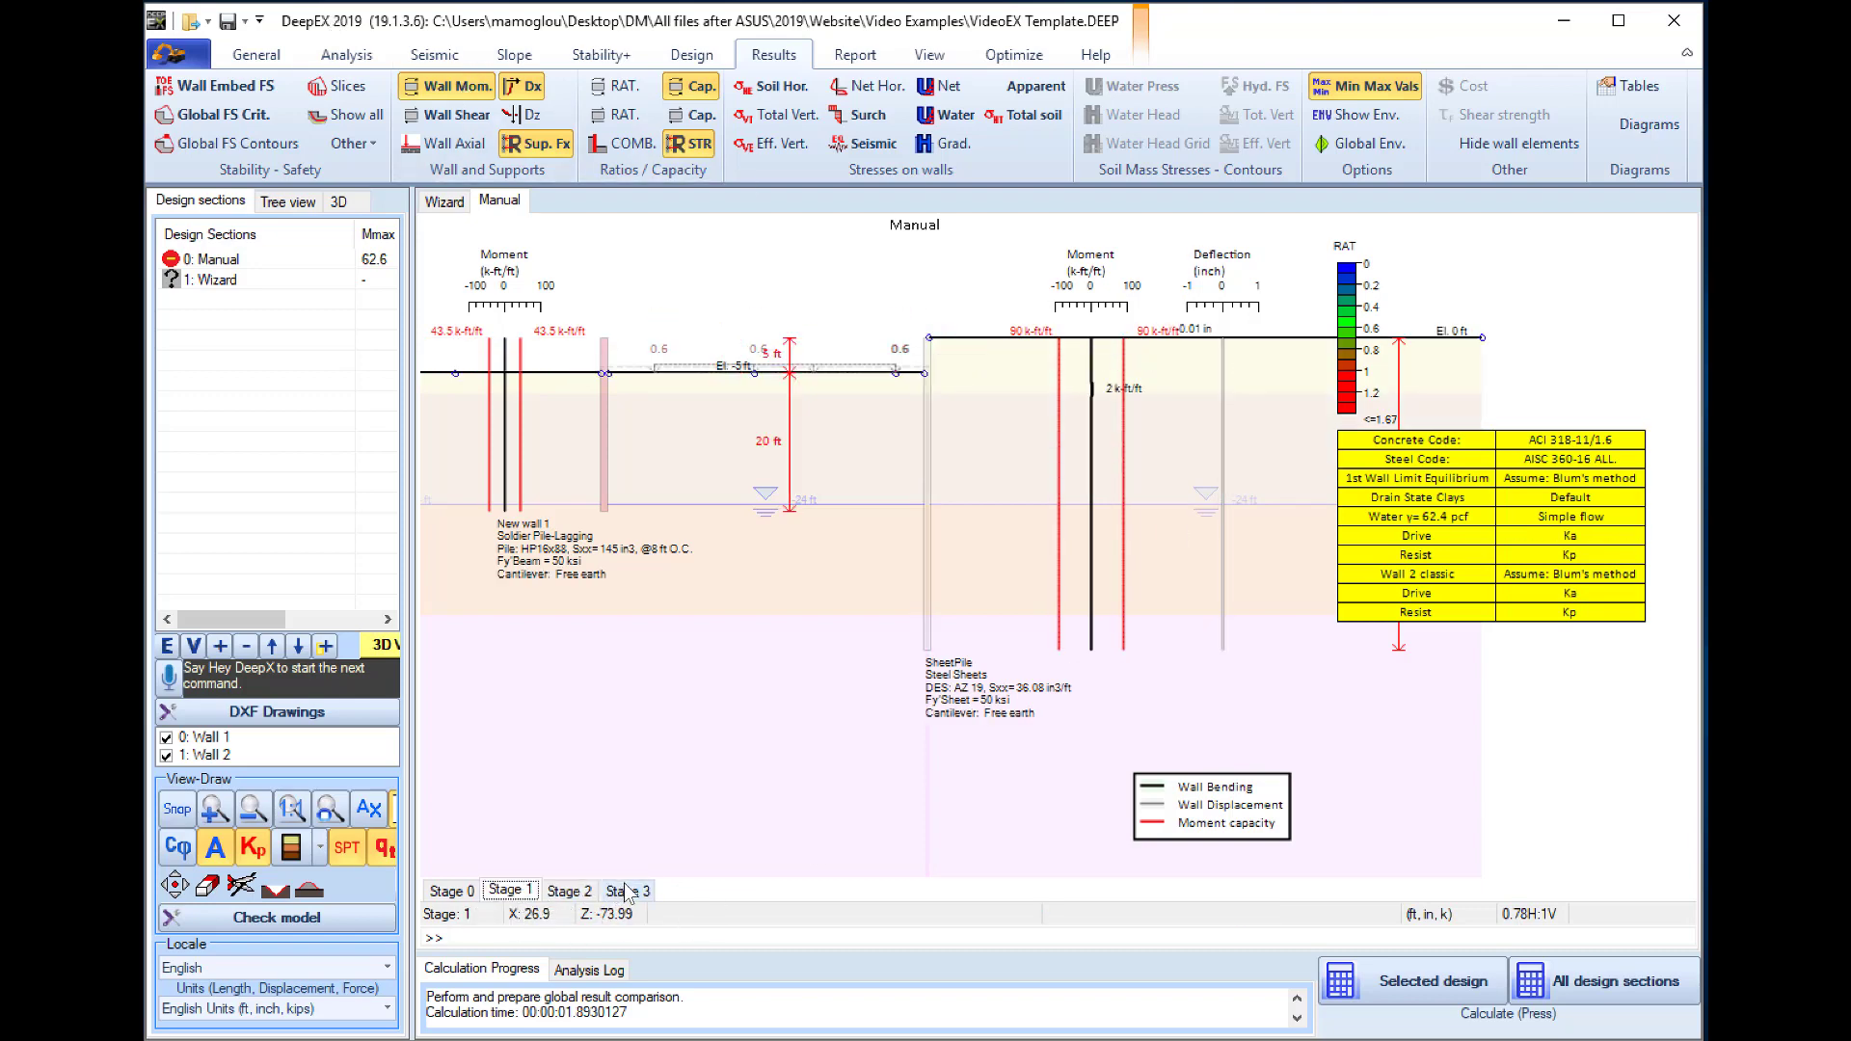
# - Display wall shear, shear capacity and effective horizontal soil pressures on the Manual model, and inspect them across the stages up to Stage 3
pyautogui.click(482, 116)
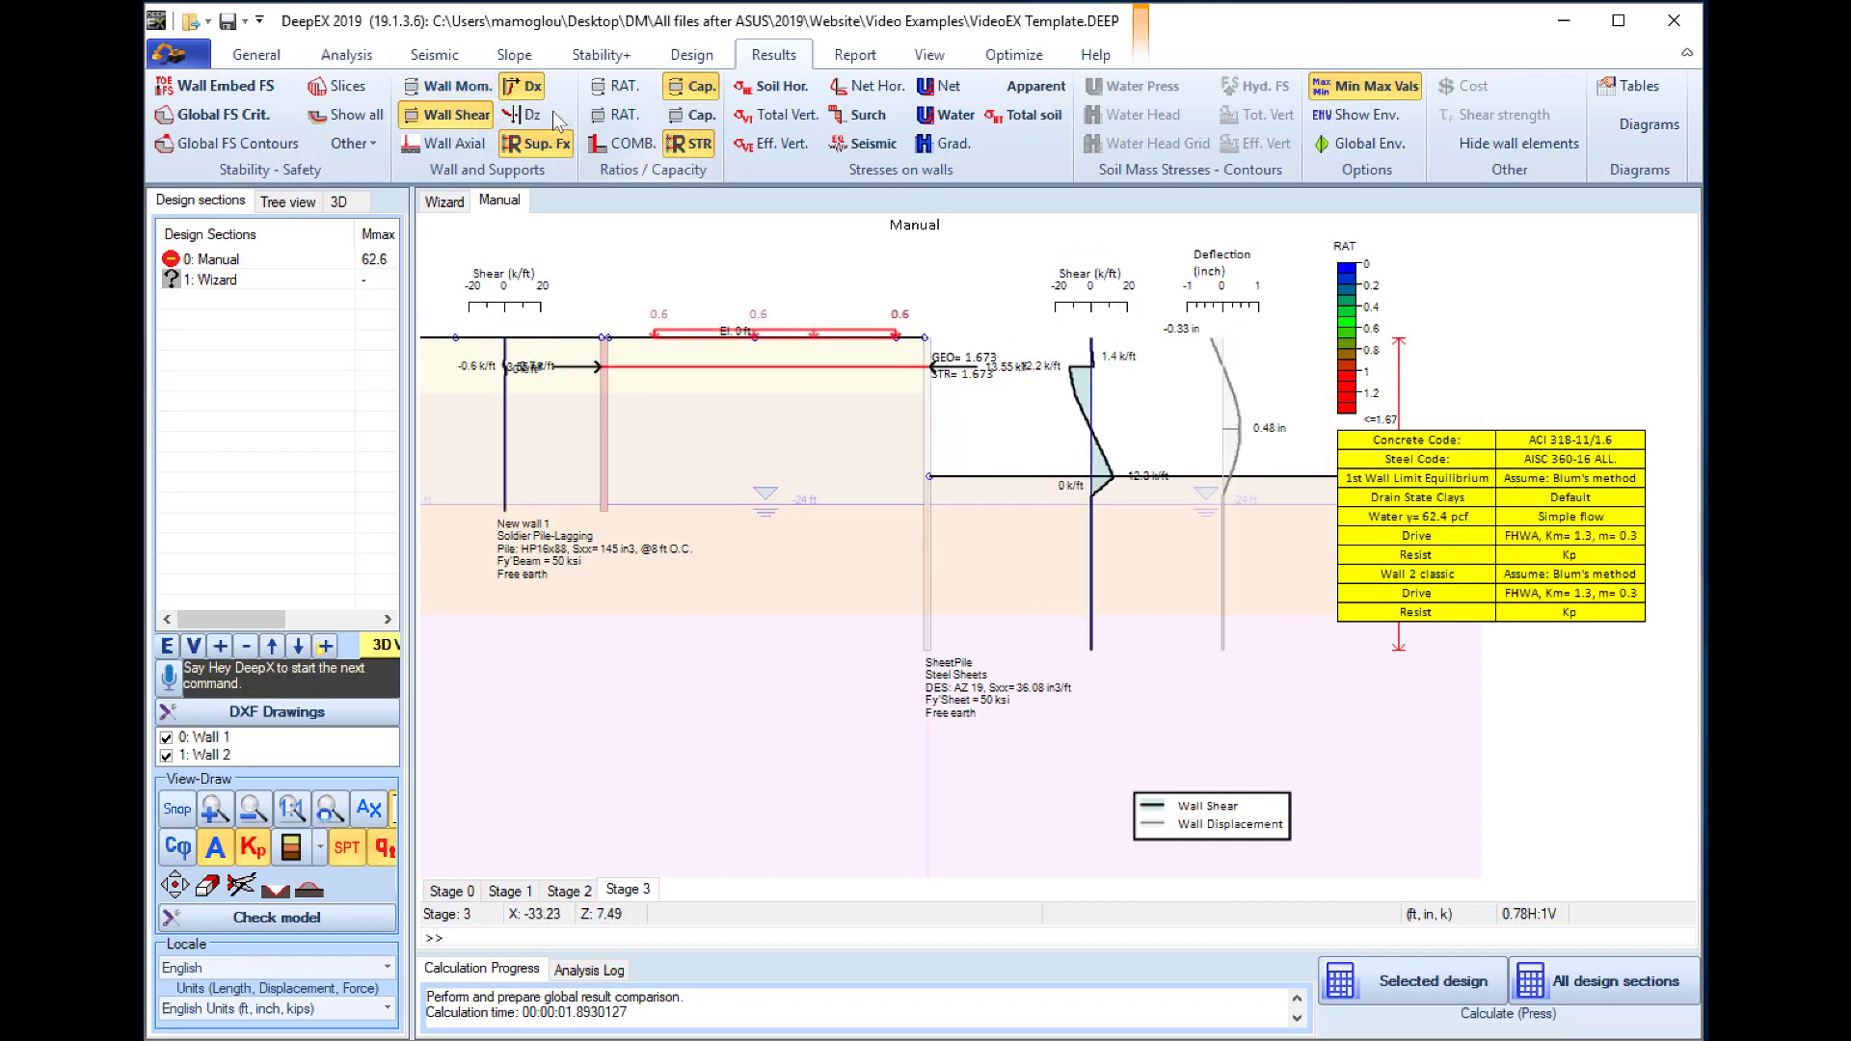
pyautogui.click(690, 115)
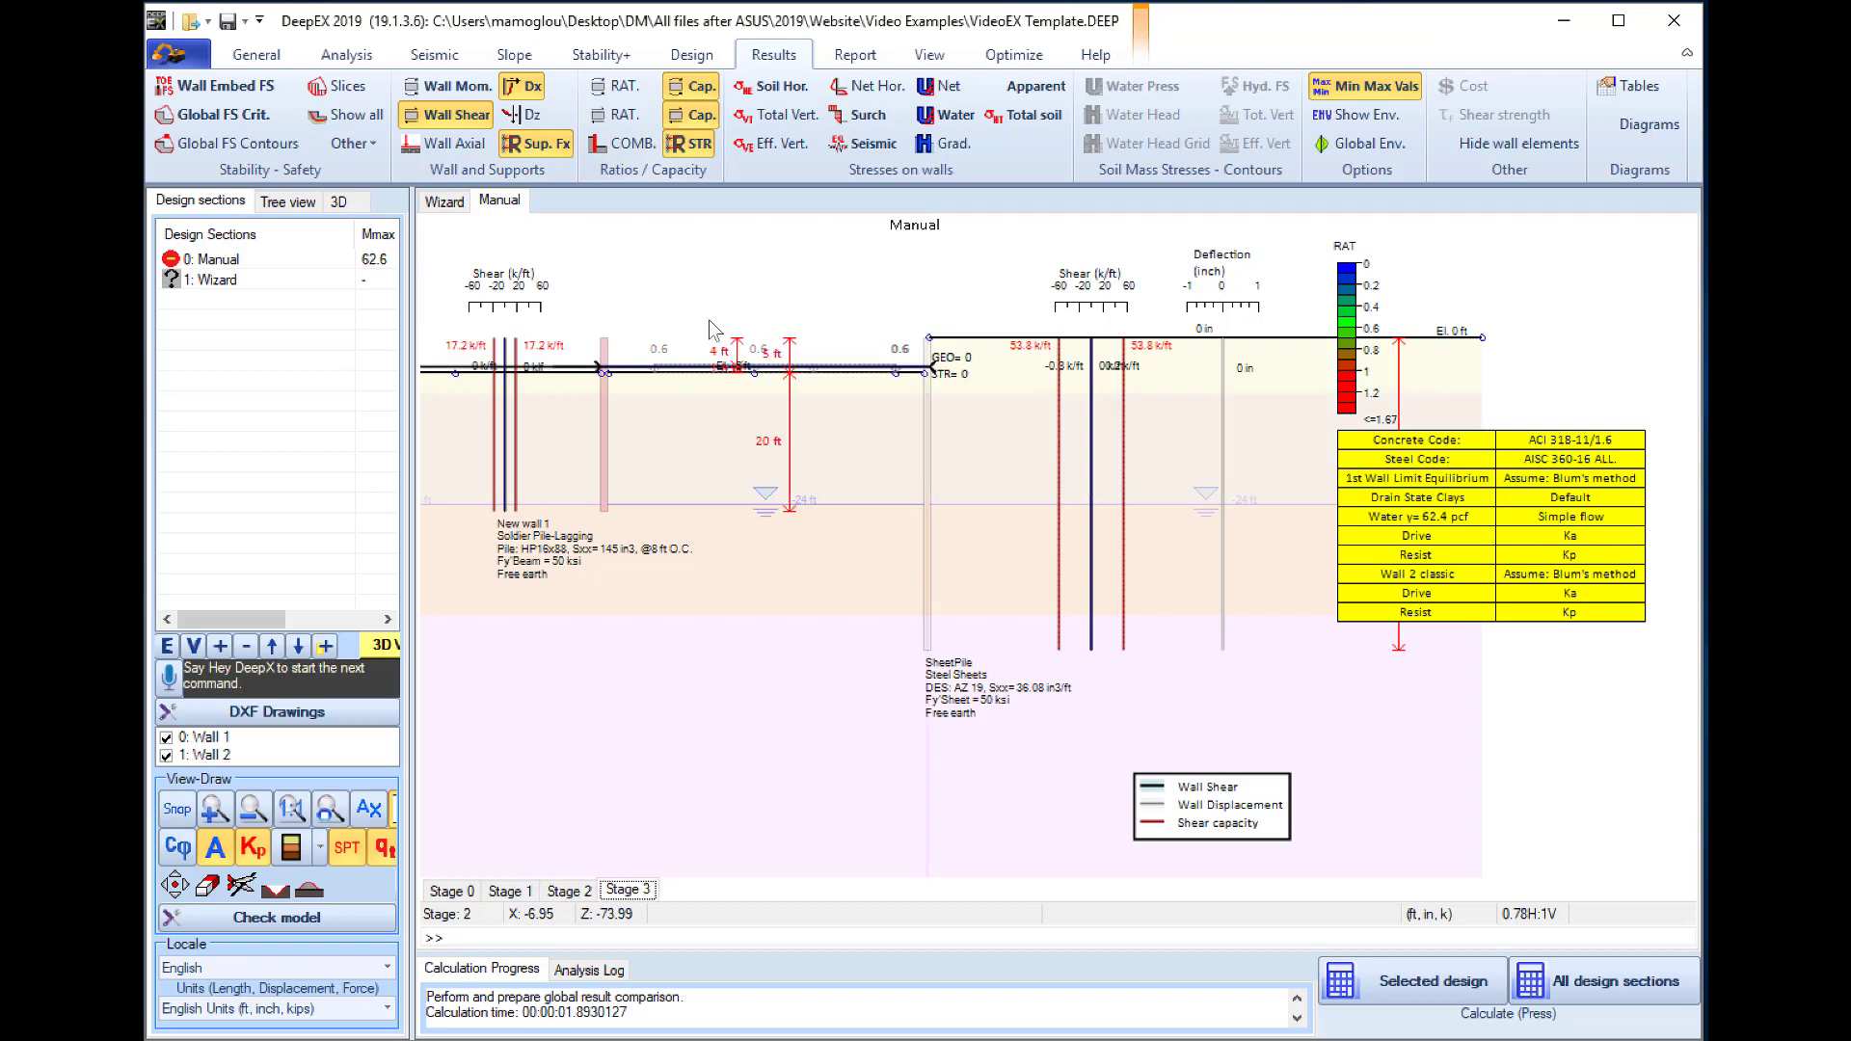
pyautogui.click(771, 86)
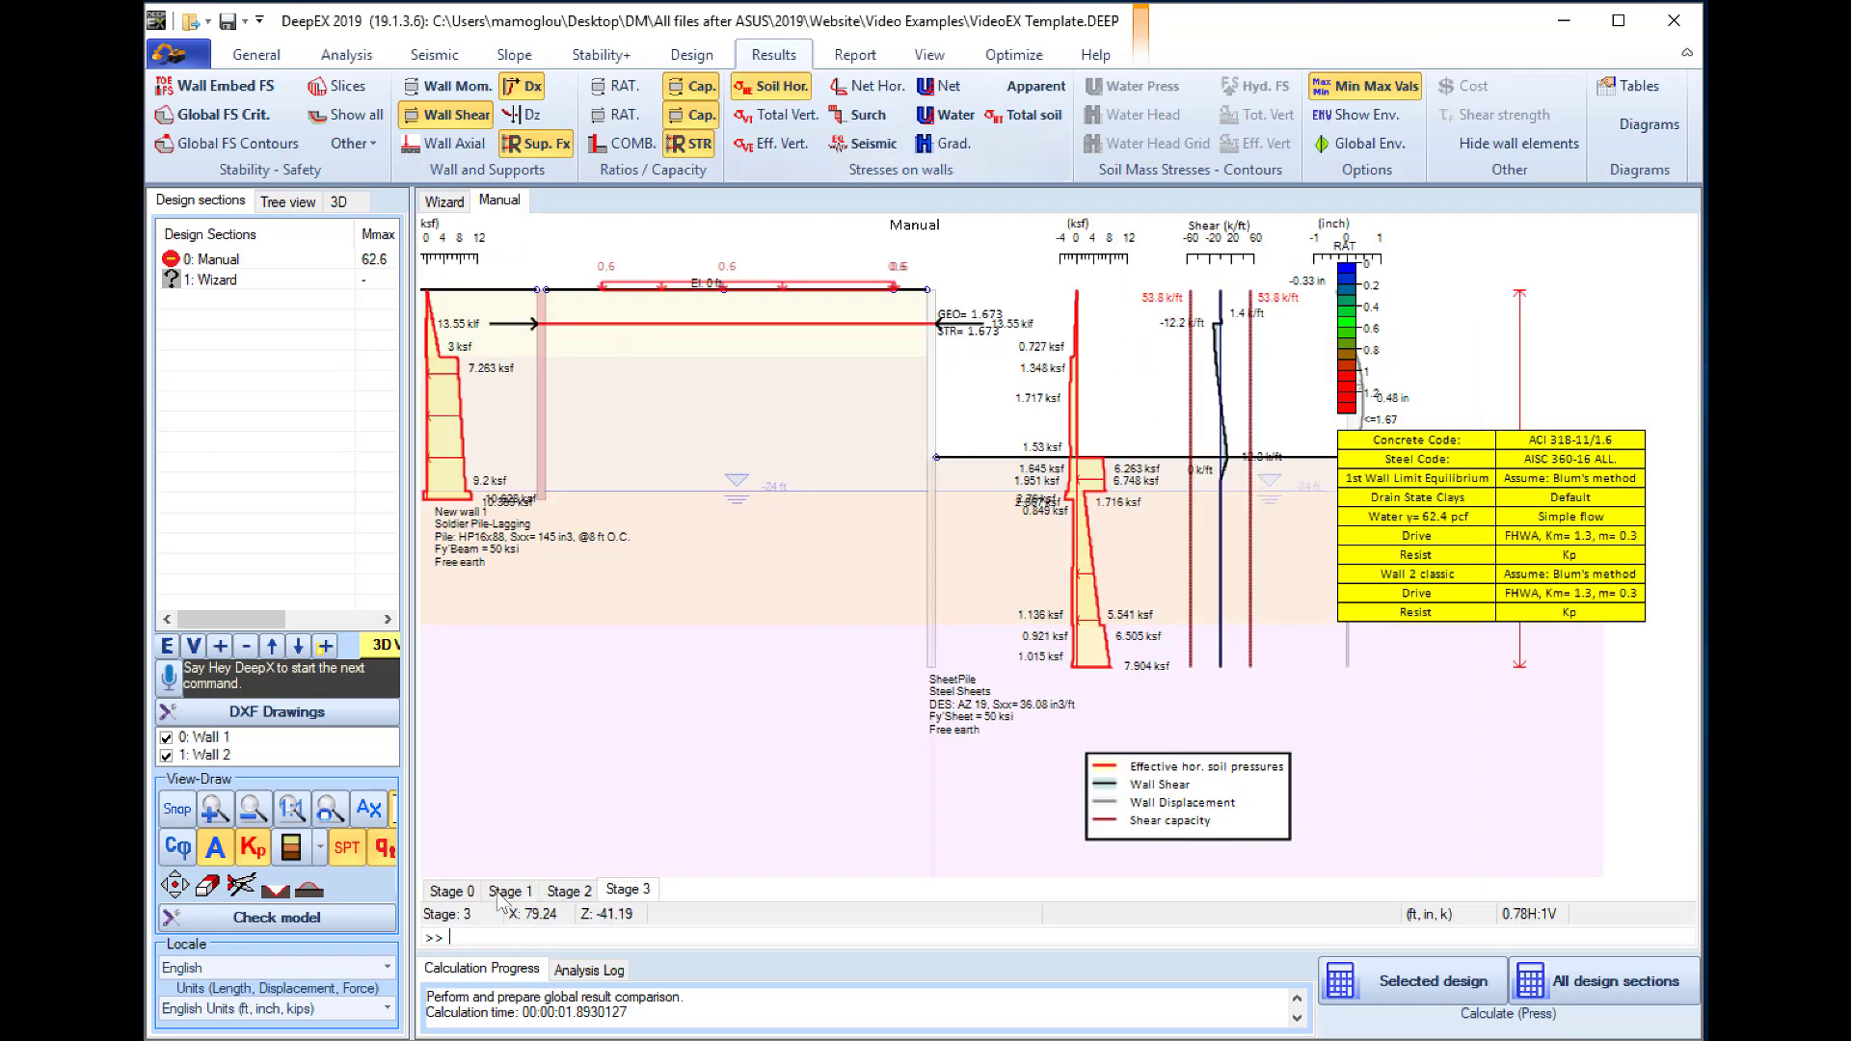
pyautogui.click(568, 893)
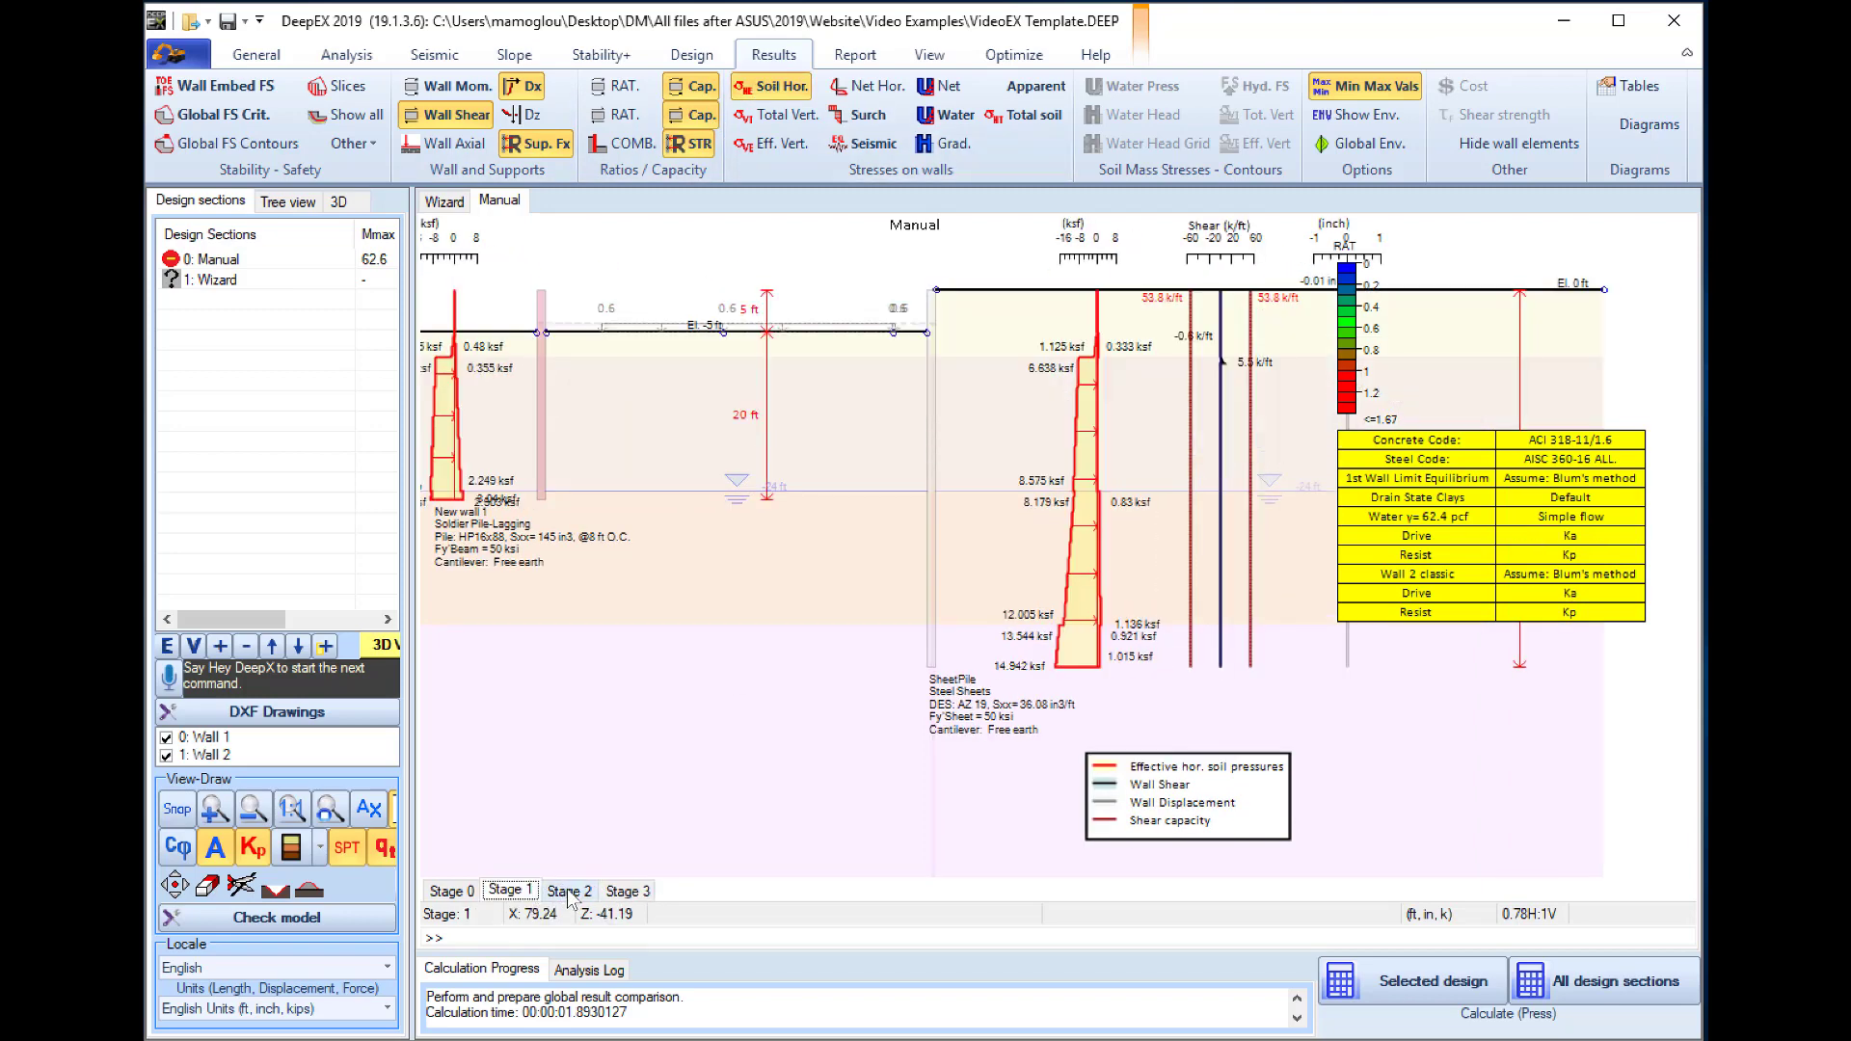
pyautogui.click(622, 892)
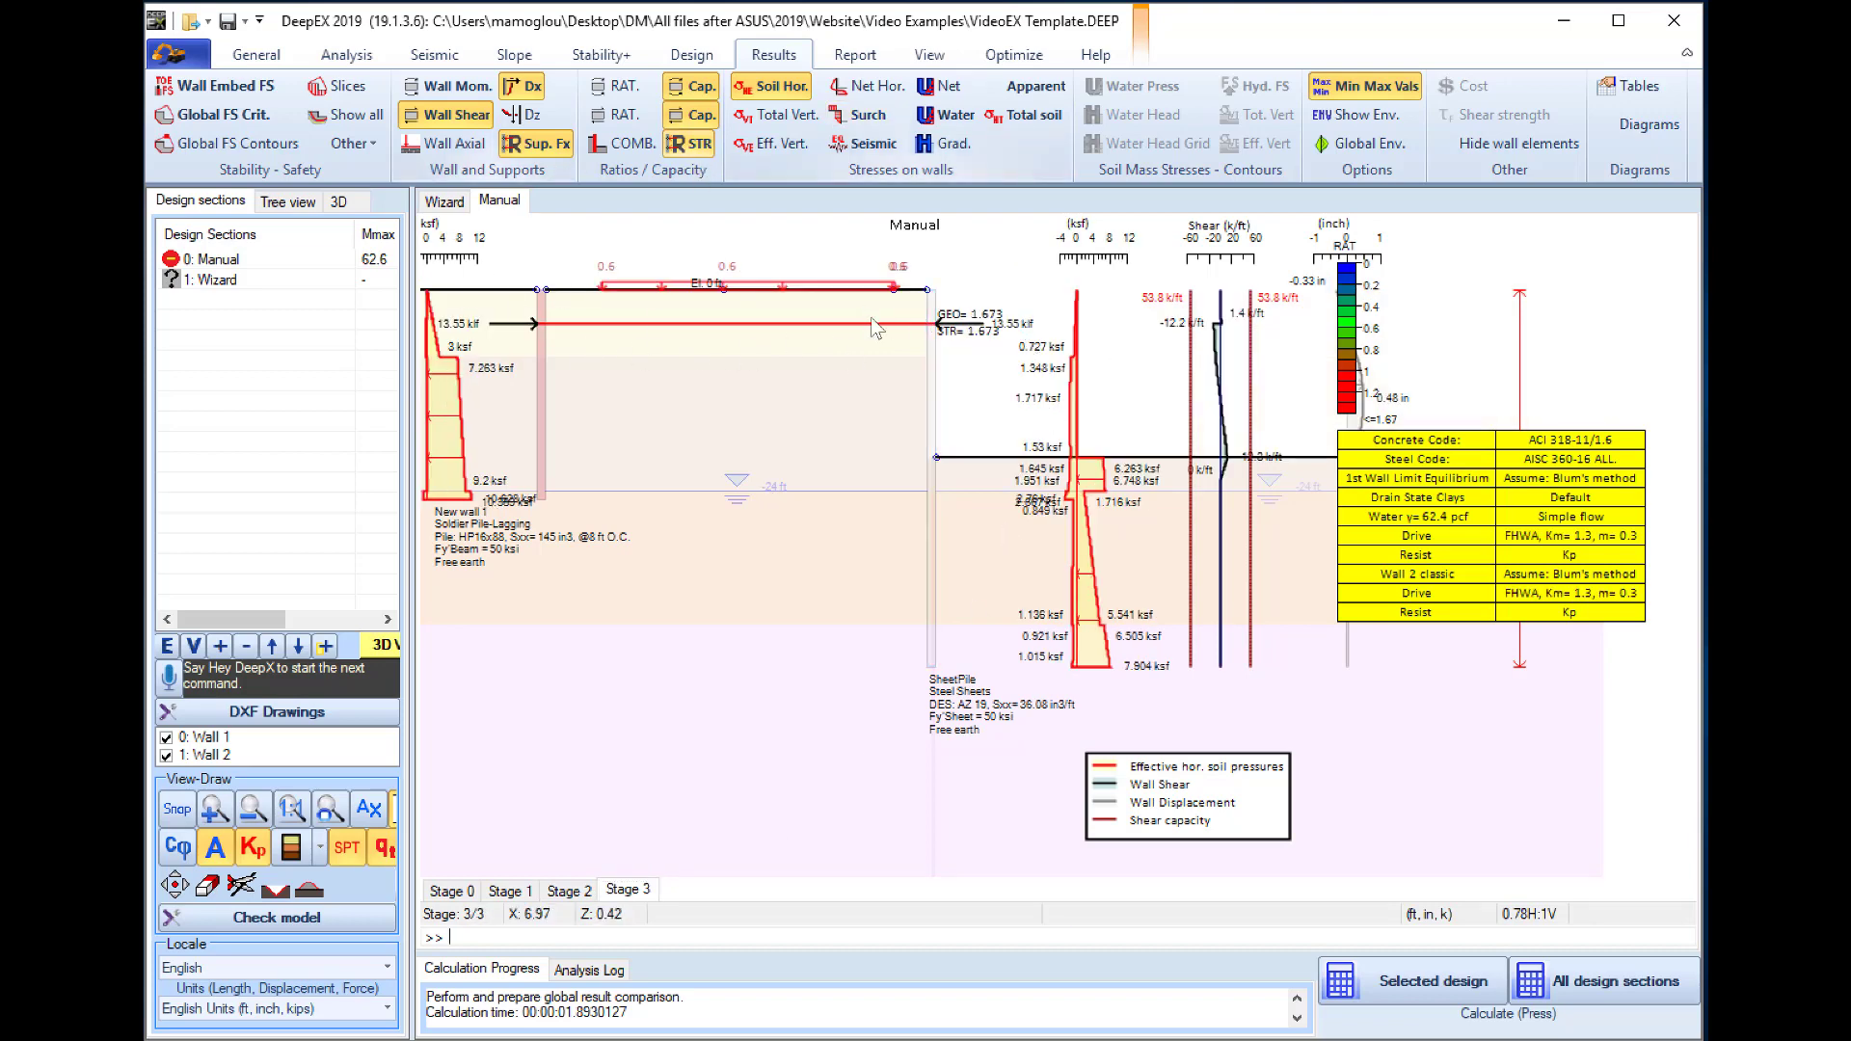
# - Hide the support reactions and support check ratios, and compare the net horizontal pressures with the effective horizontal soil pressures at Stage 3
pyautogui.click(535, 144)
pyautogui.click(688, 144)
pyautogui.click(868, 86)
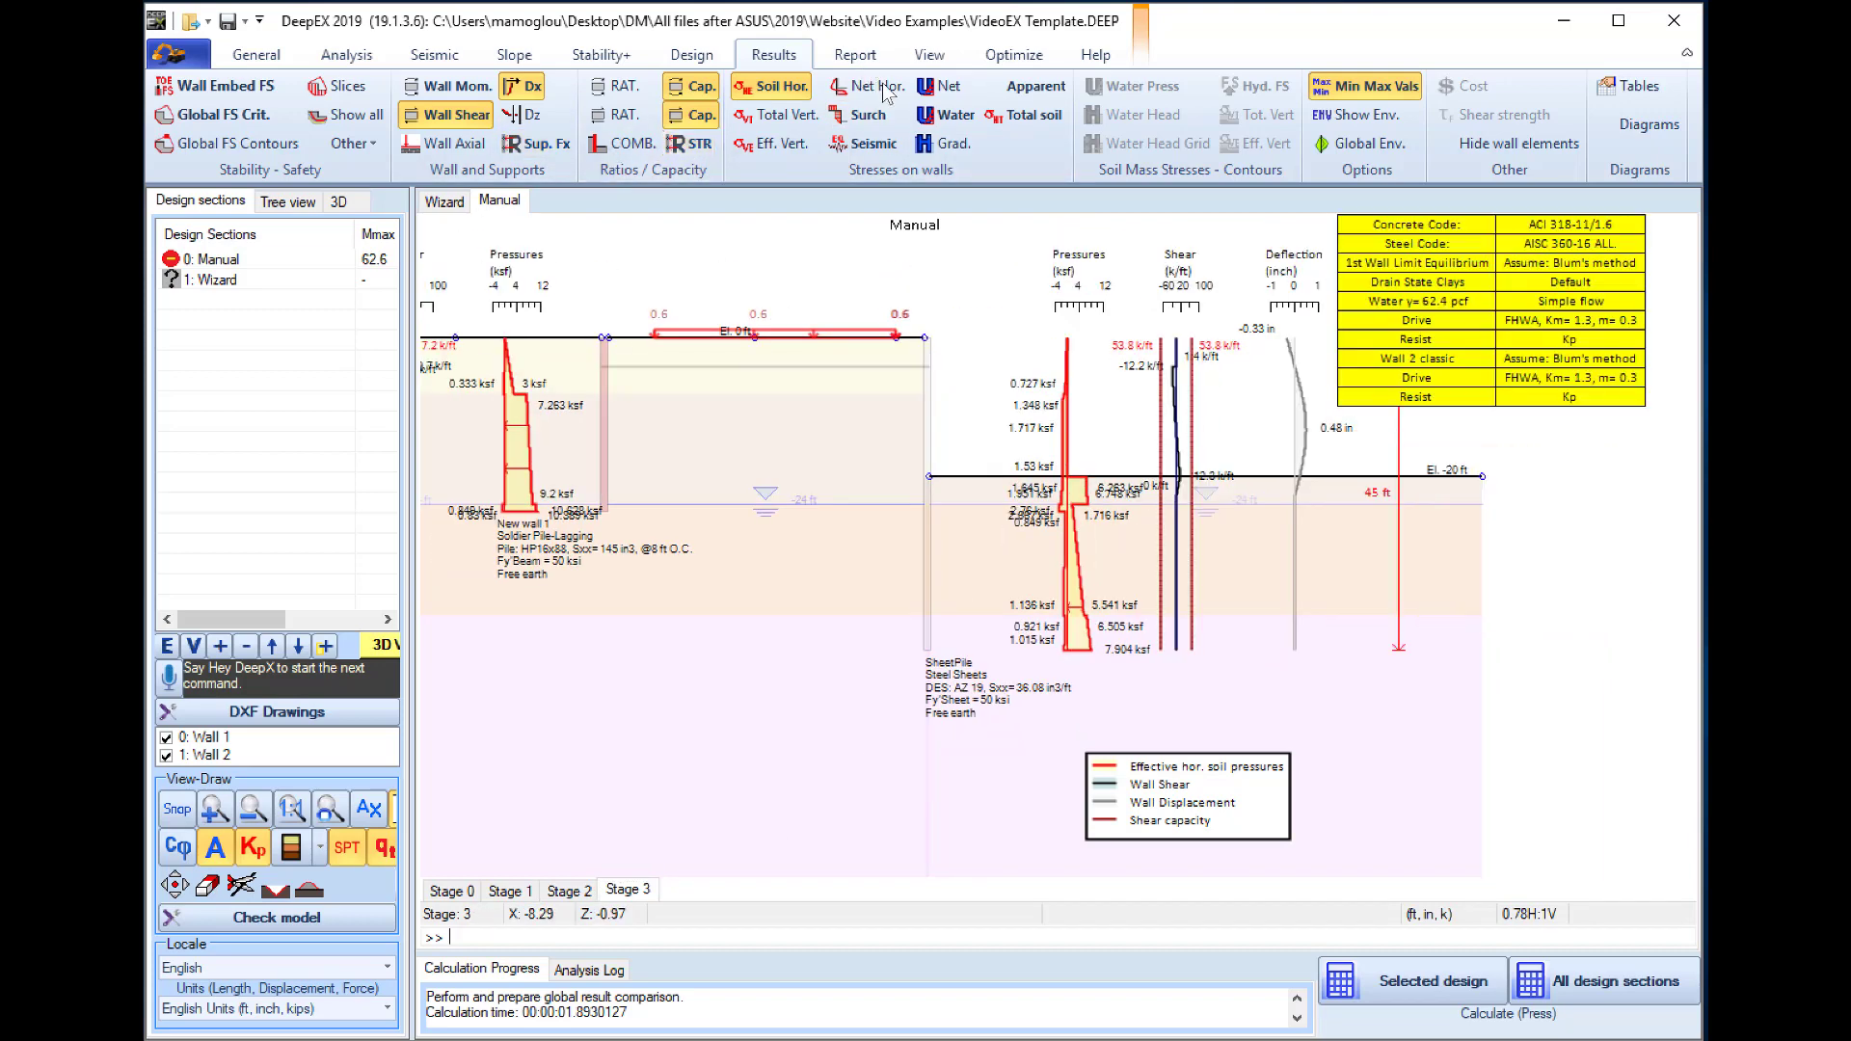
pyautogui.click(749, 93)
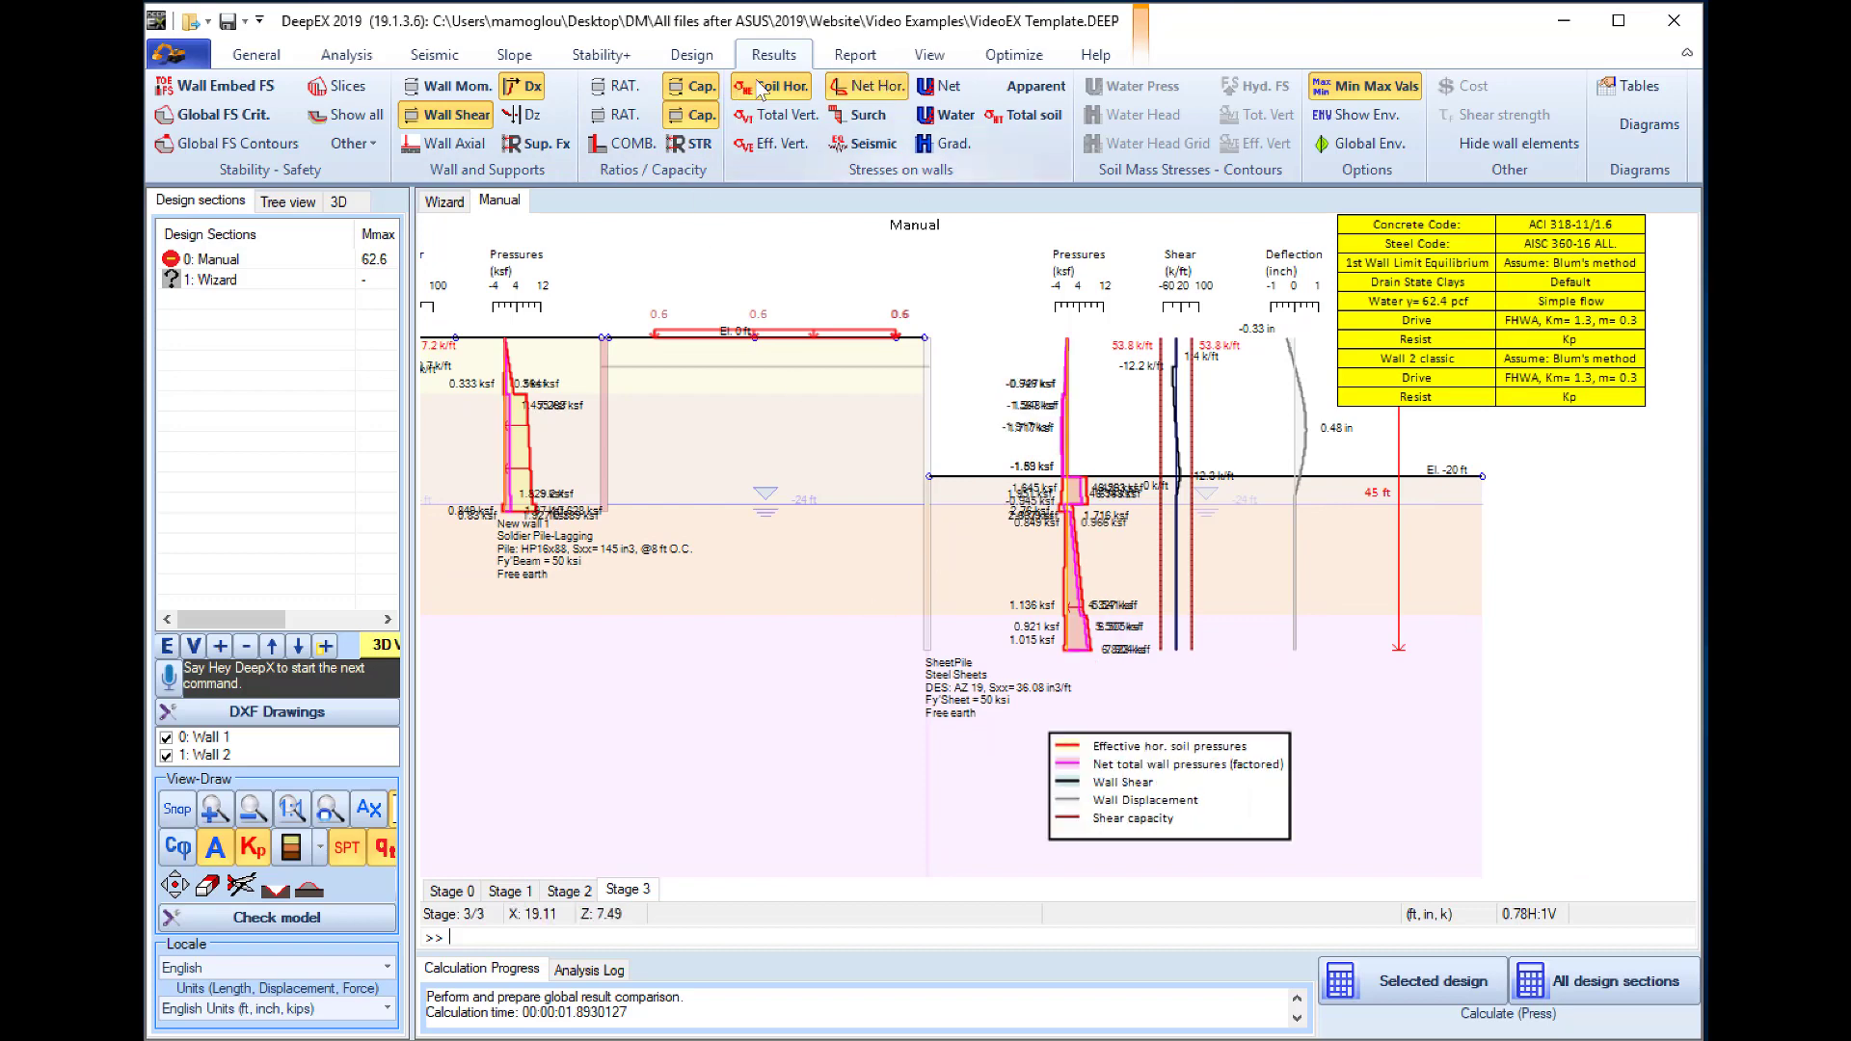
pyautogui.scroll(-1, 953, 567)
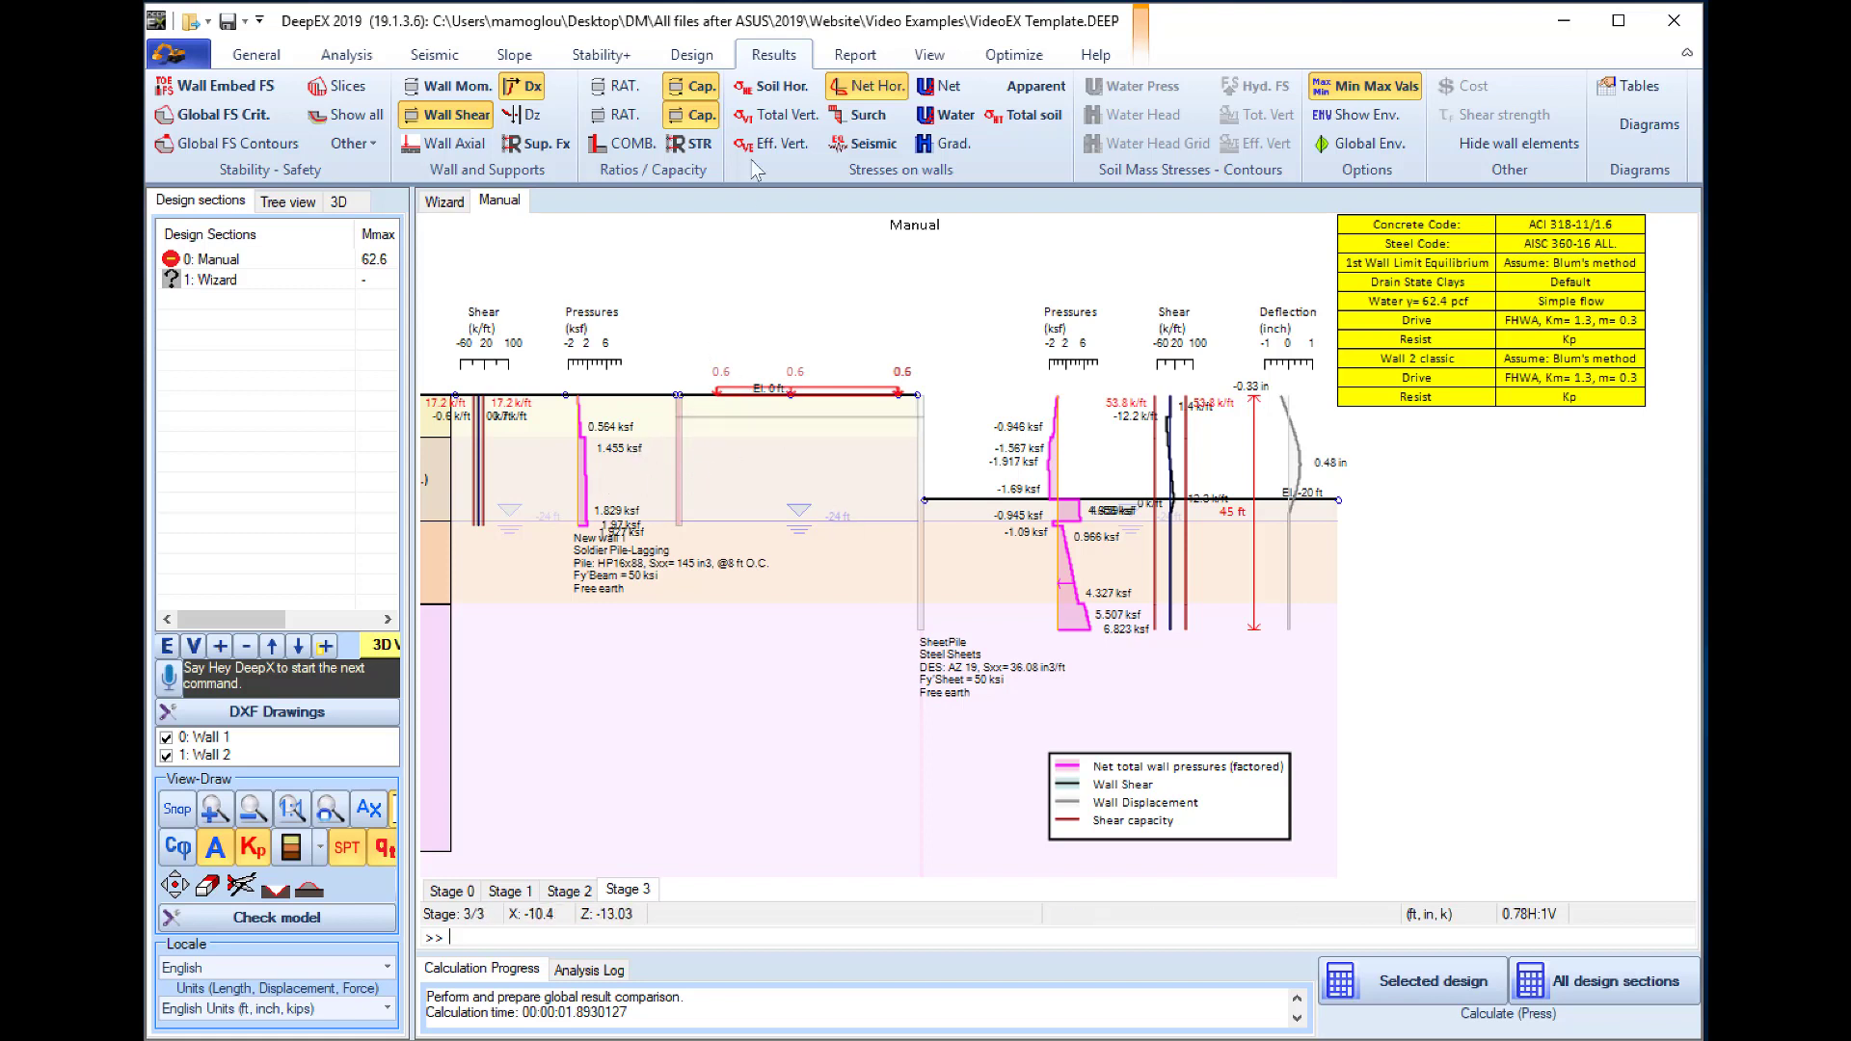
pyautogui.click(776, 86)
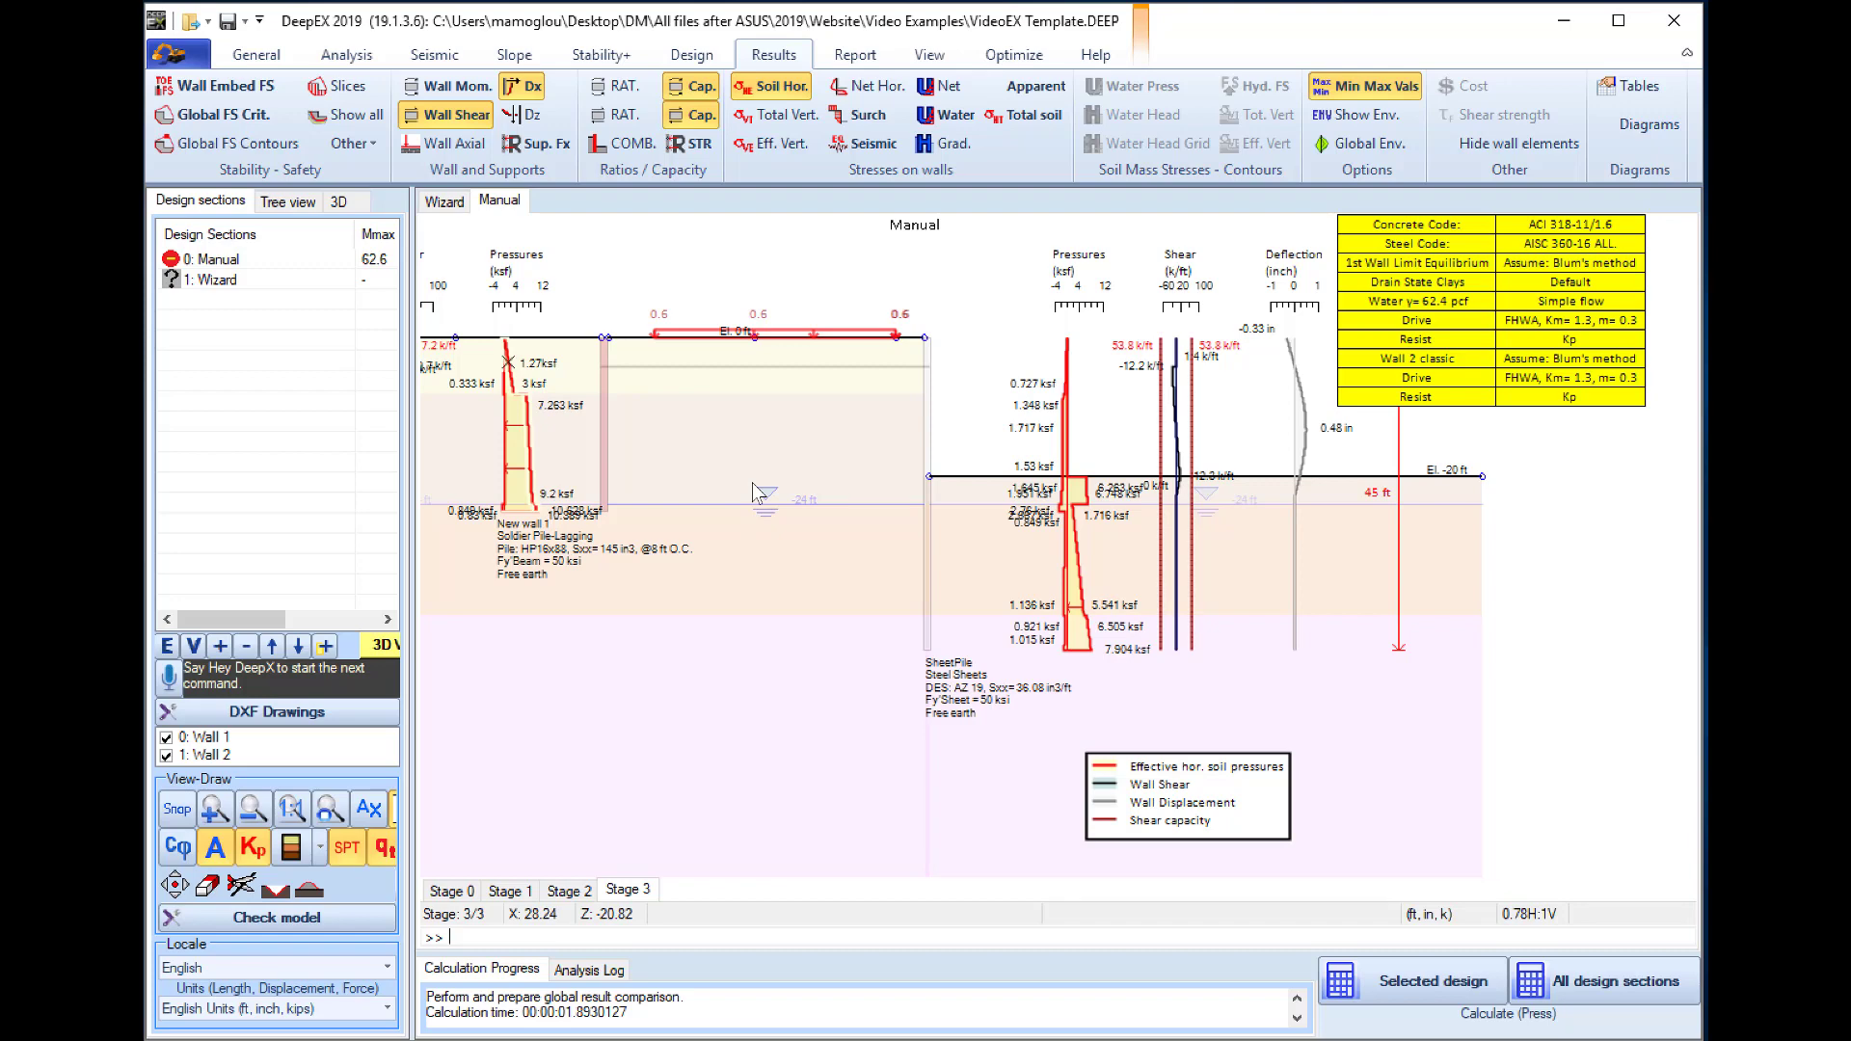
# - Open the adjustment of impact loads for deadman walls in the resisting pressure options of the Manual section's Stage 3
pyautogui.click(352, 55)
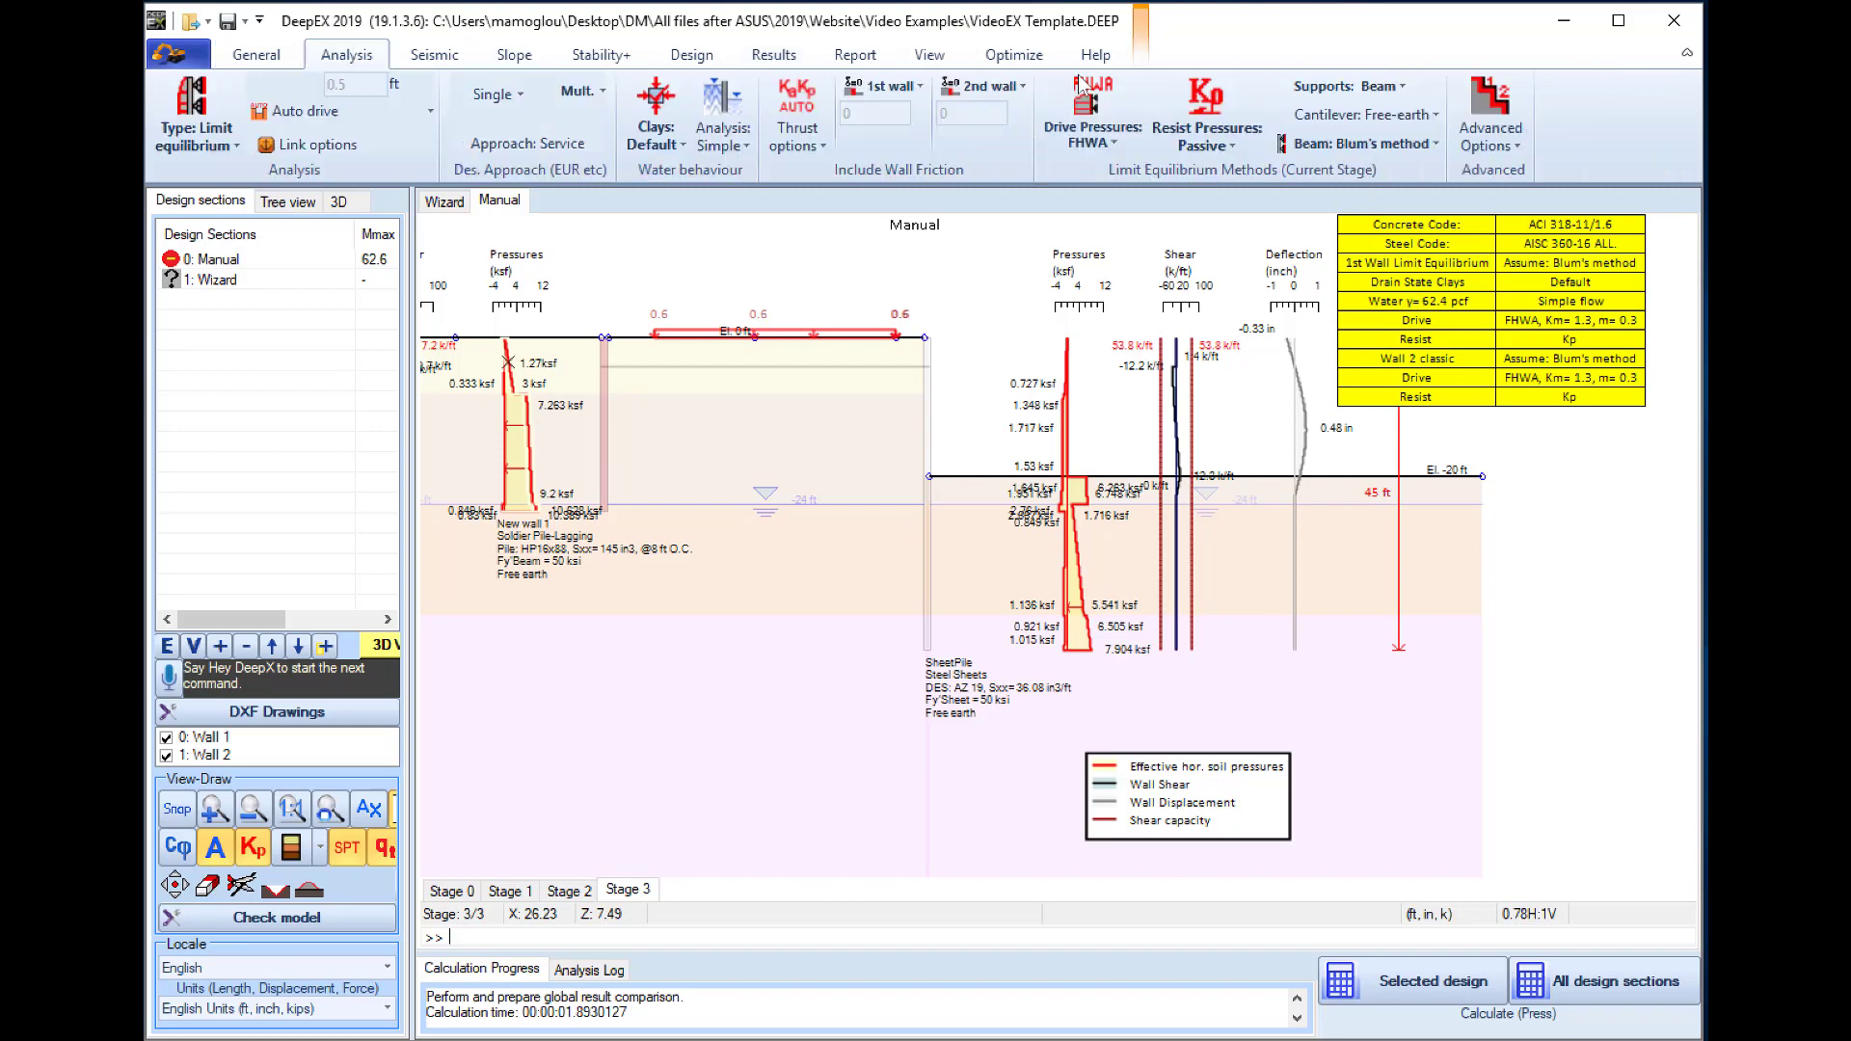
pyautogui.click(1234, 147)
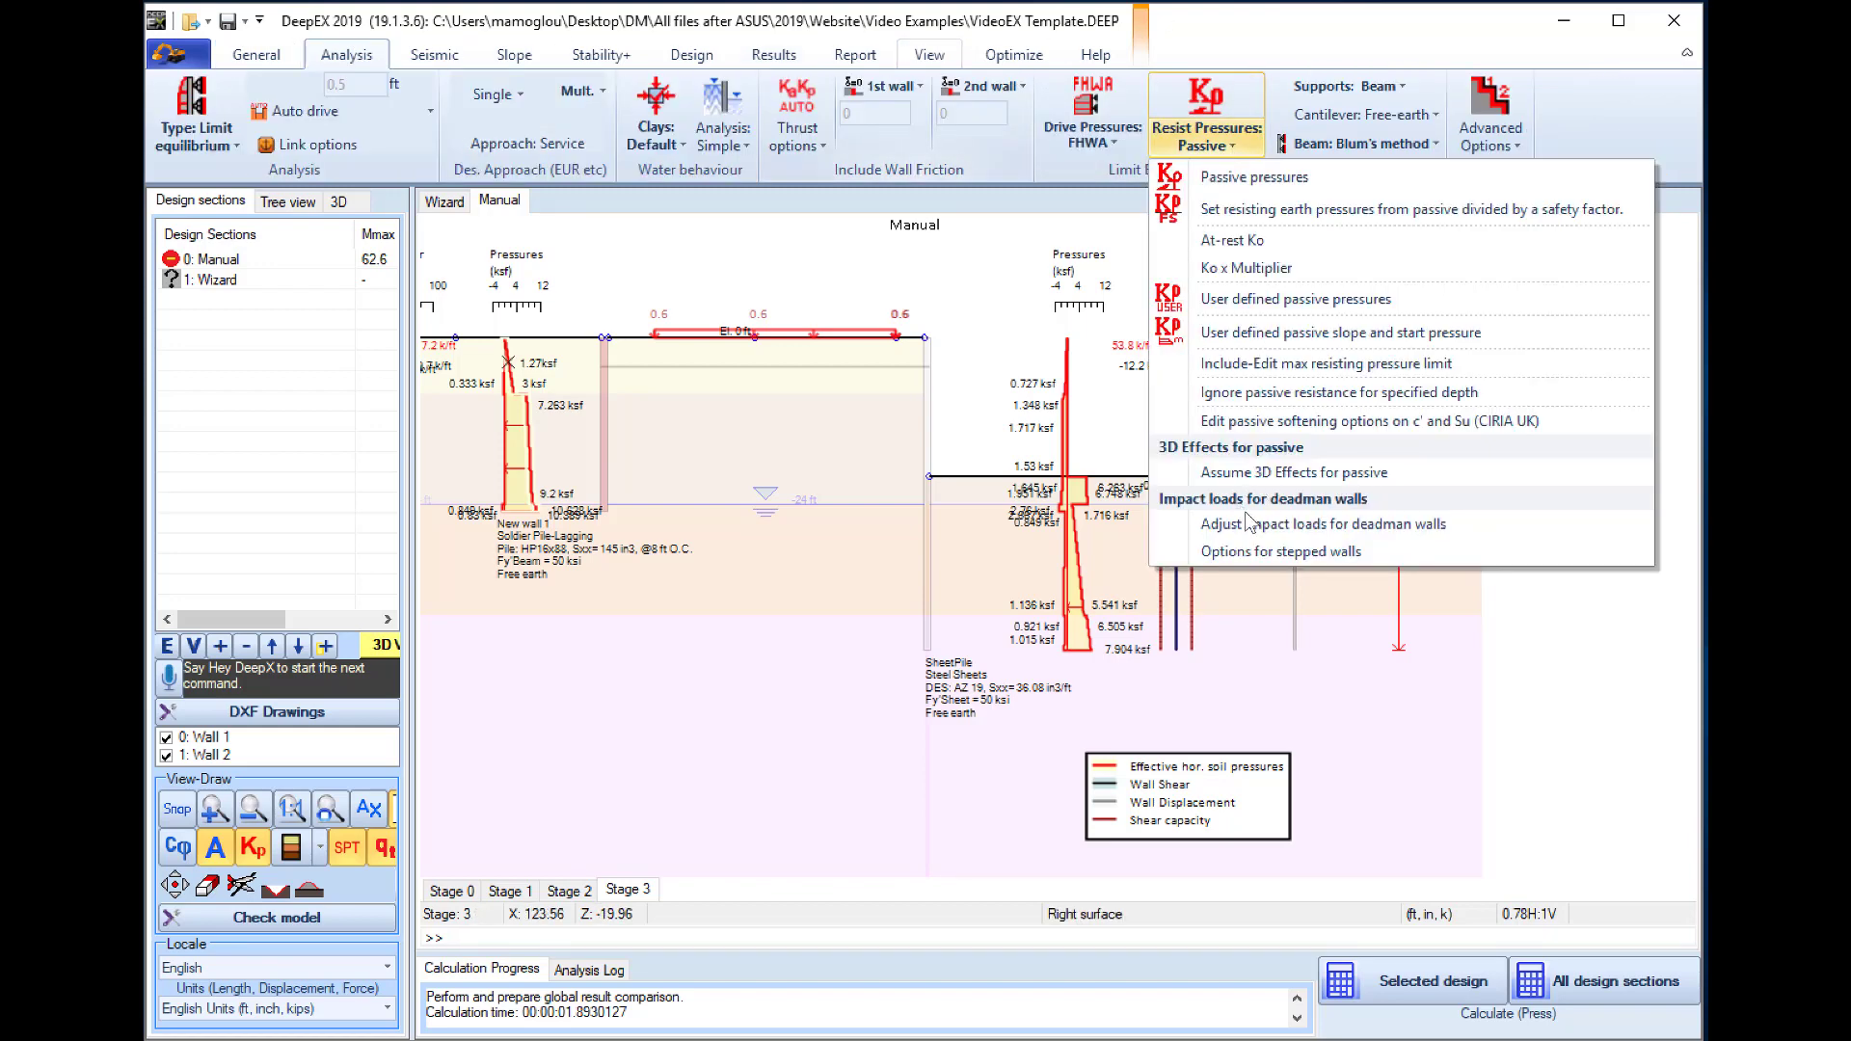
pyautogui.click(1300, 527)
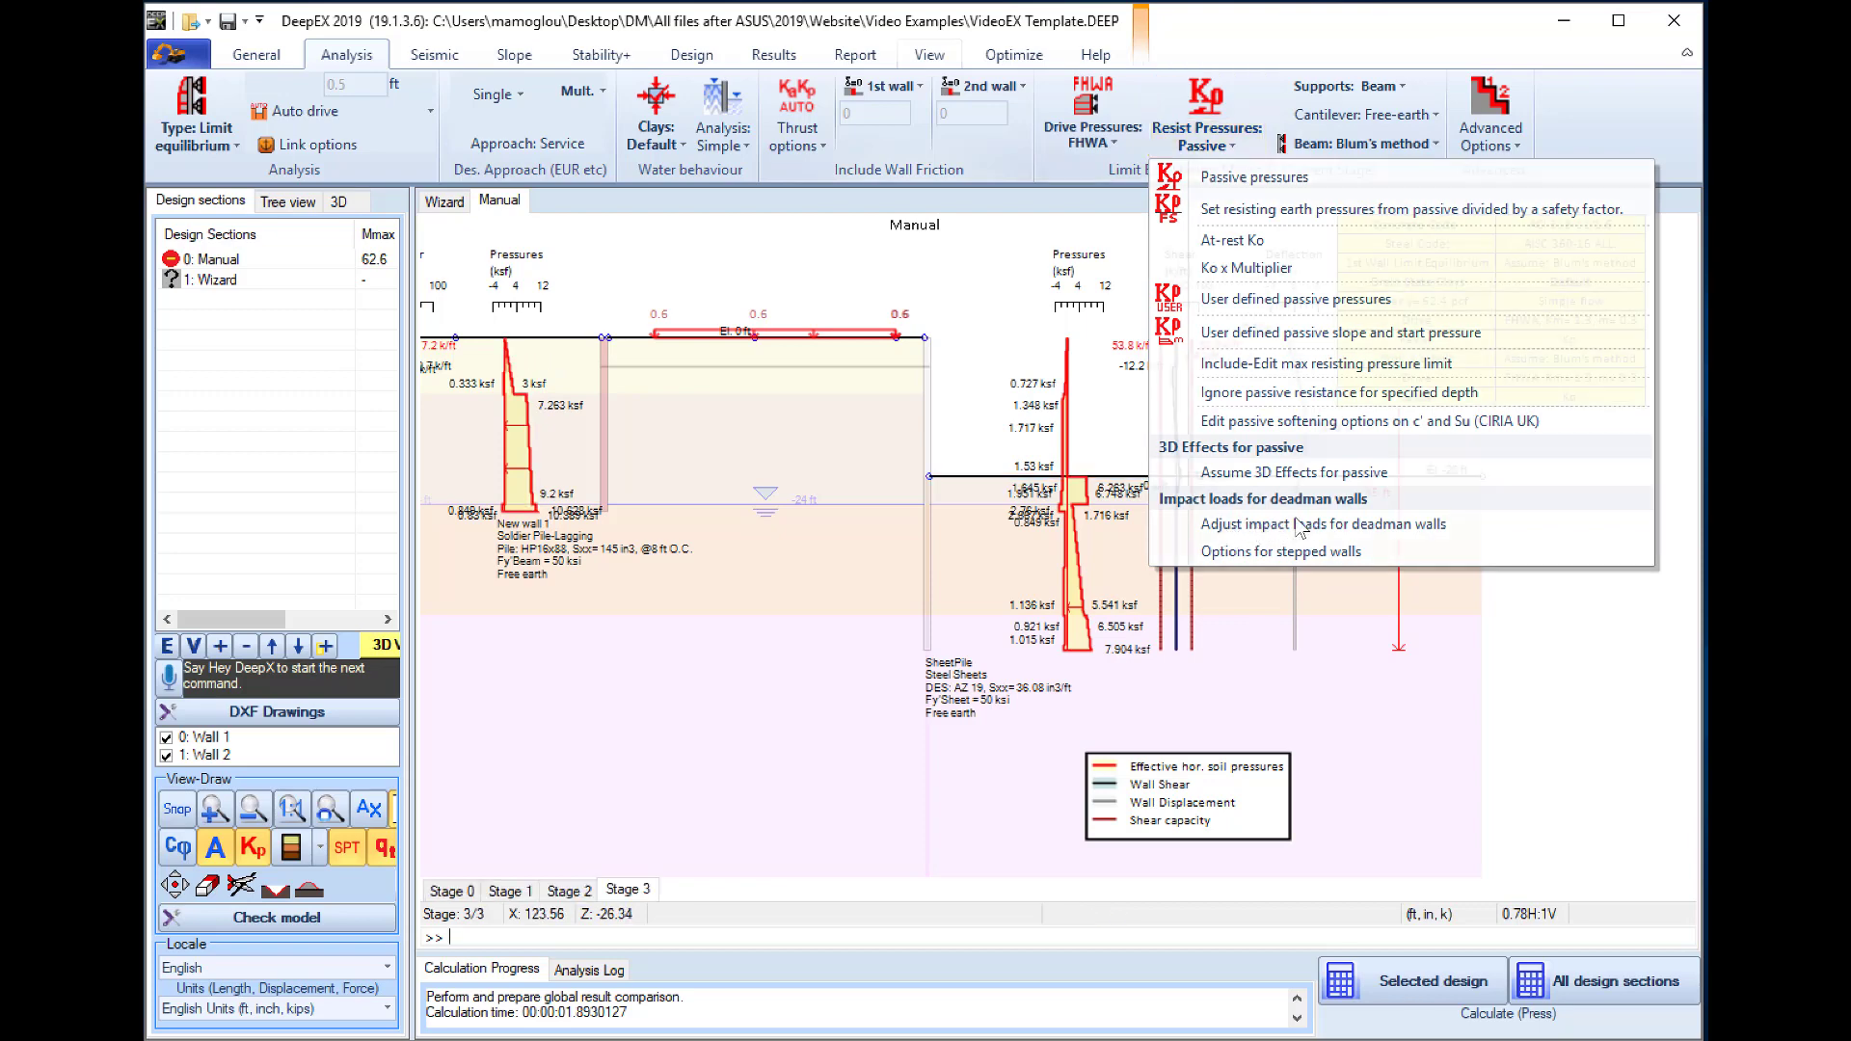
pyautogui.click(1217, 147)
pyautogui.click(1246, 527)
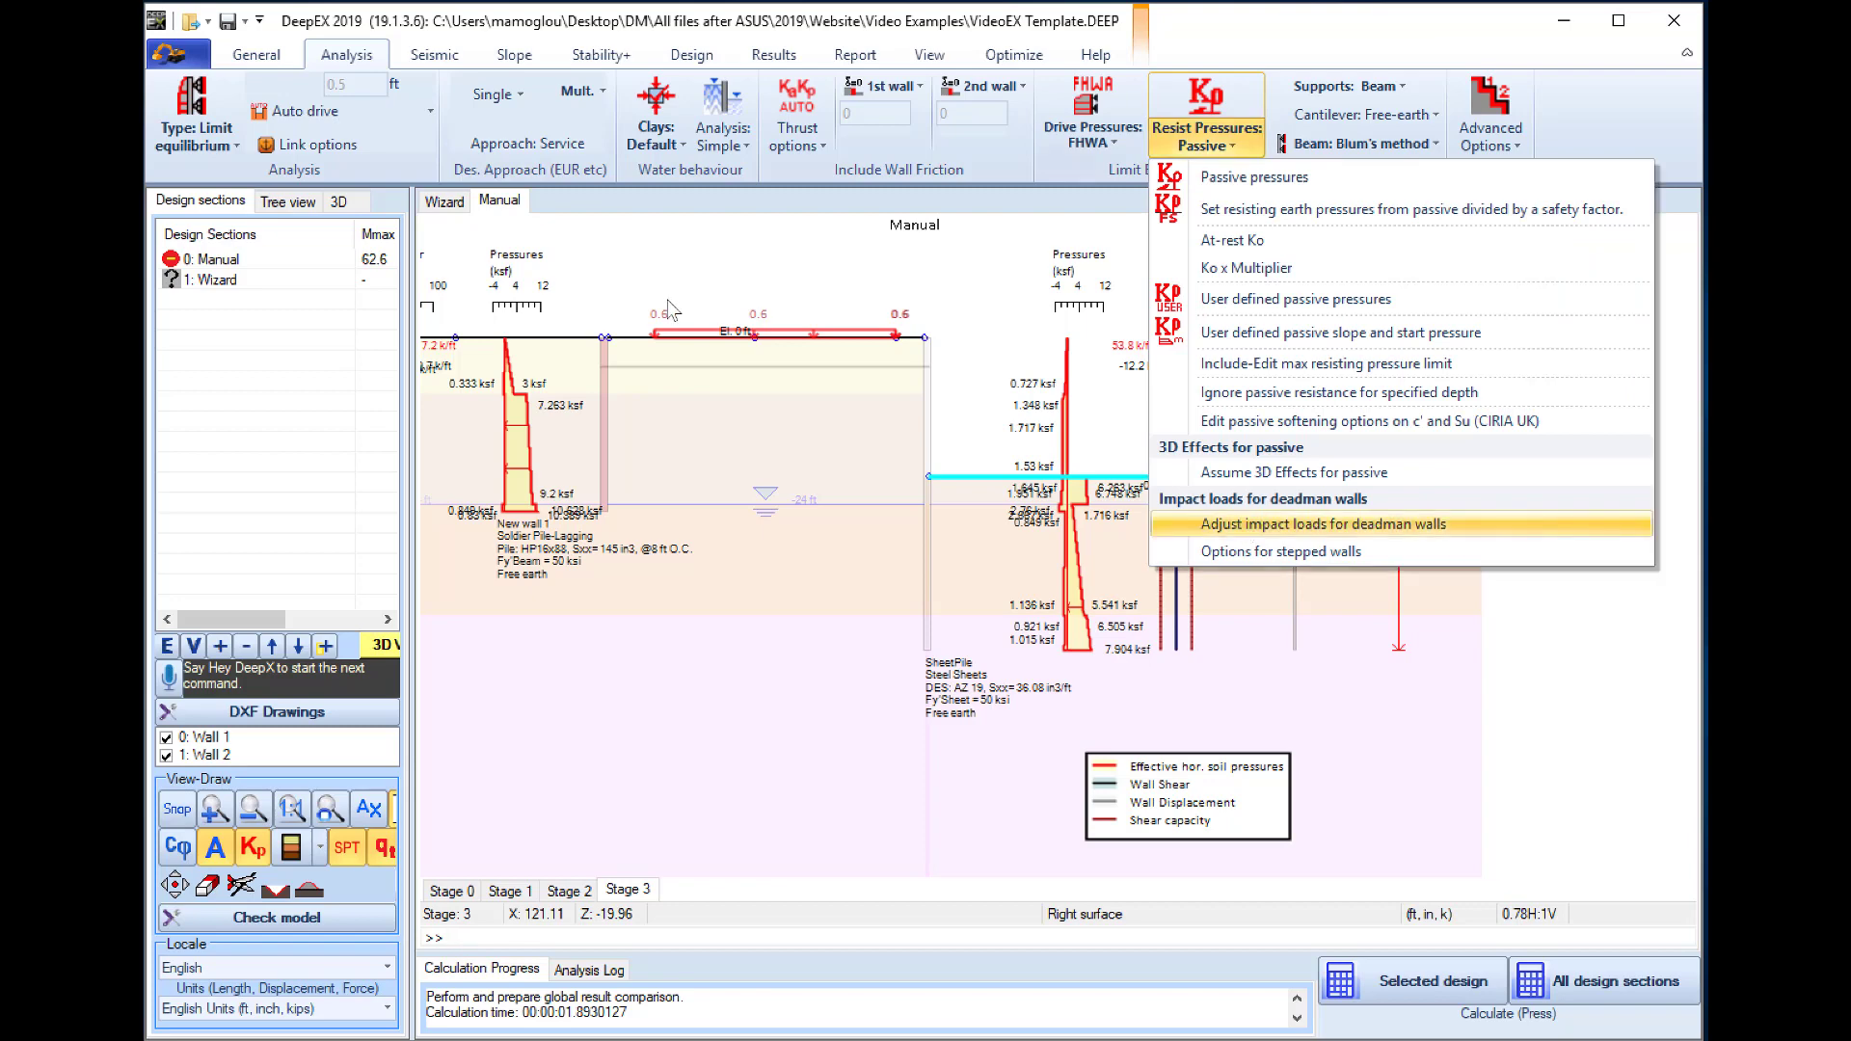